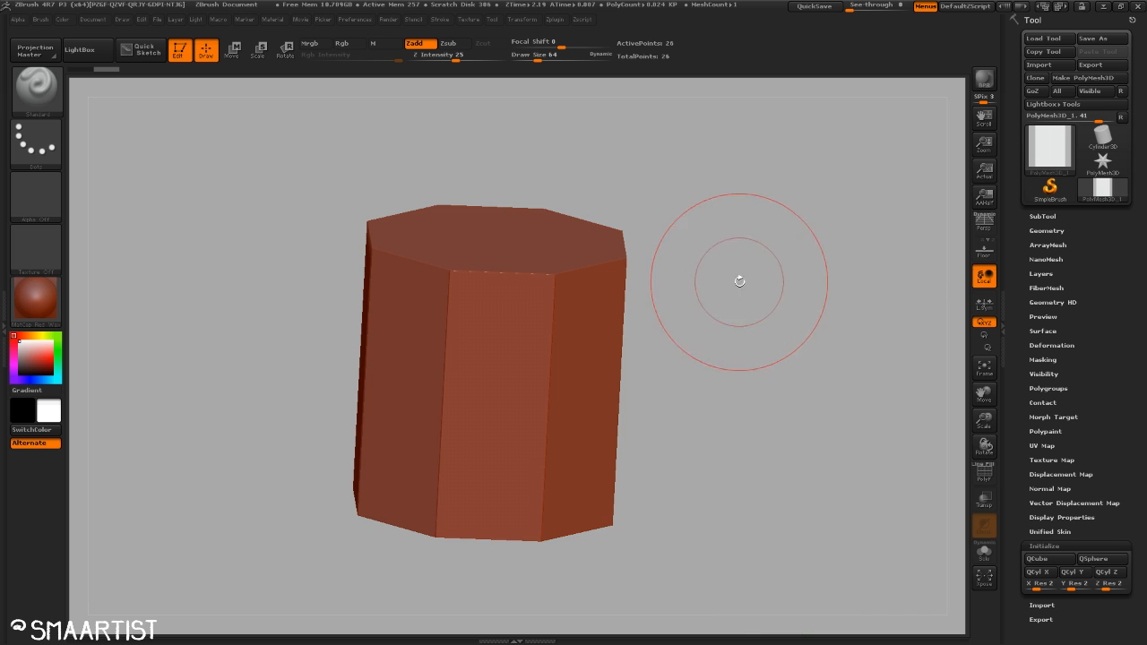
Select the second SMAARTIST insert-mesh brush, the twisted rope, to use on the octagonal cylinder.
mouse_move(727, 323)
right_mouse_down("ctrl")
mouse_move(717, 289)
mouse_move(741, 285)
mouse_move(708, 346)
right_mouse_up("ctrl")
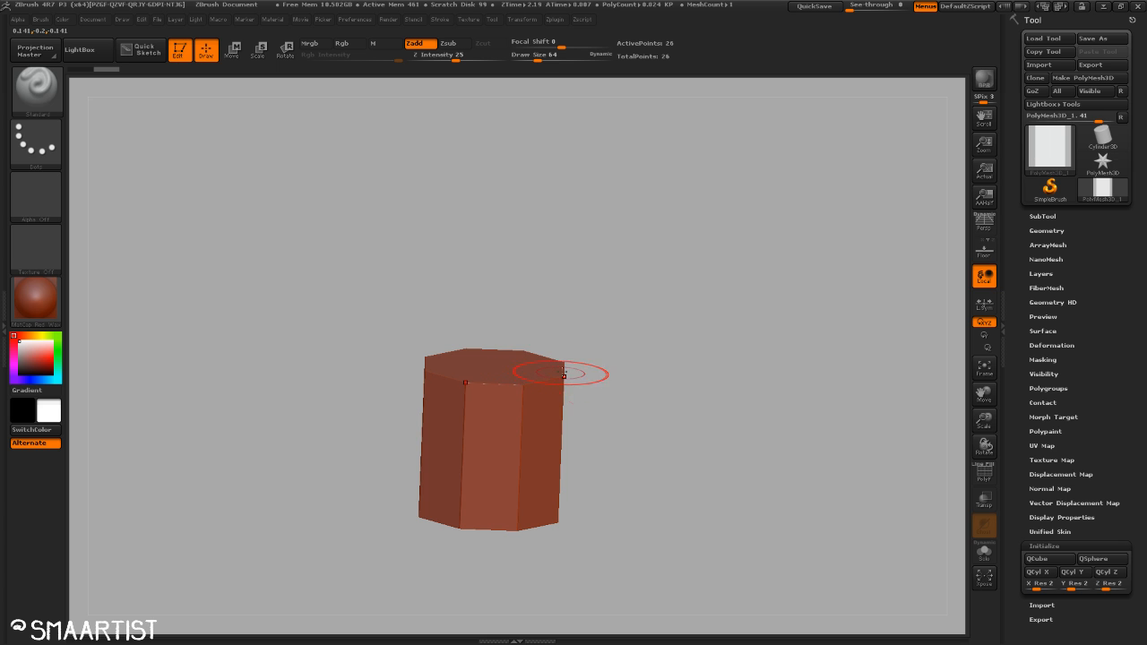
mouse_move(564, 376)
right_mouse_down()
mouse_move(635, 341)
mouse_move(549, 382)
right_mouse_up()
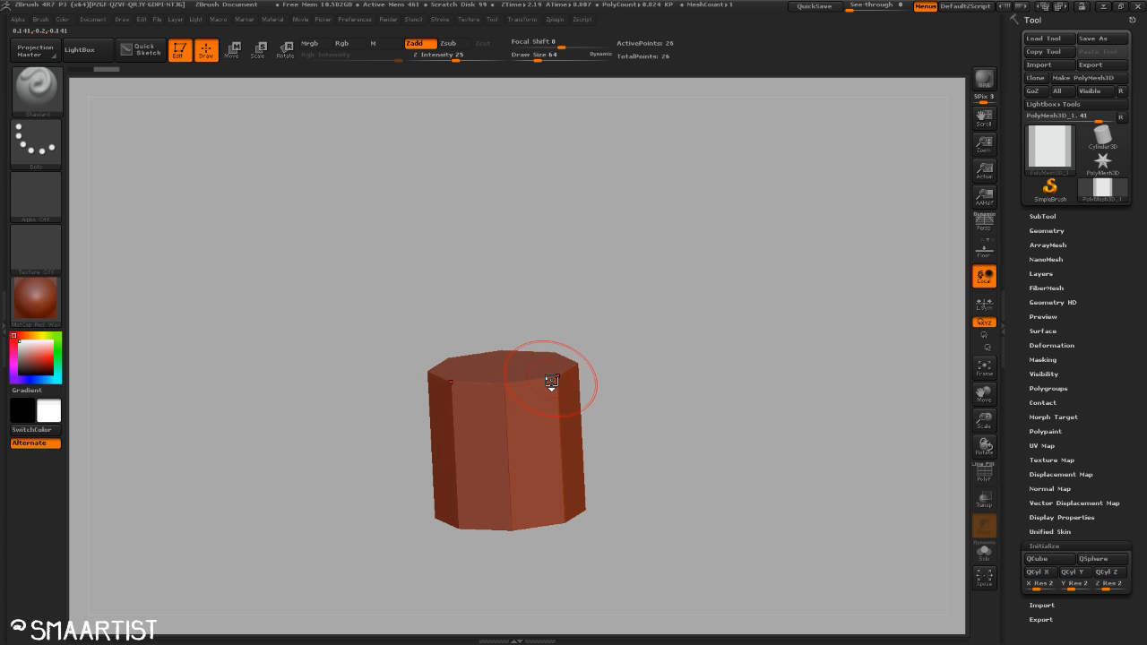
key("b")
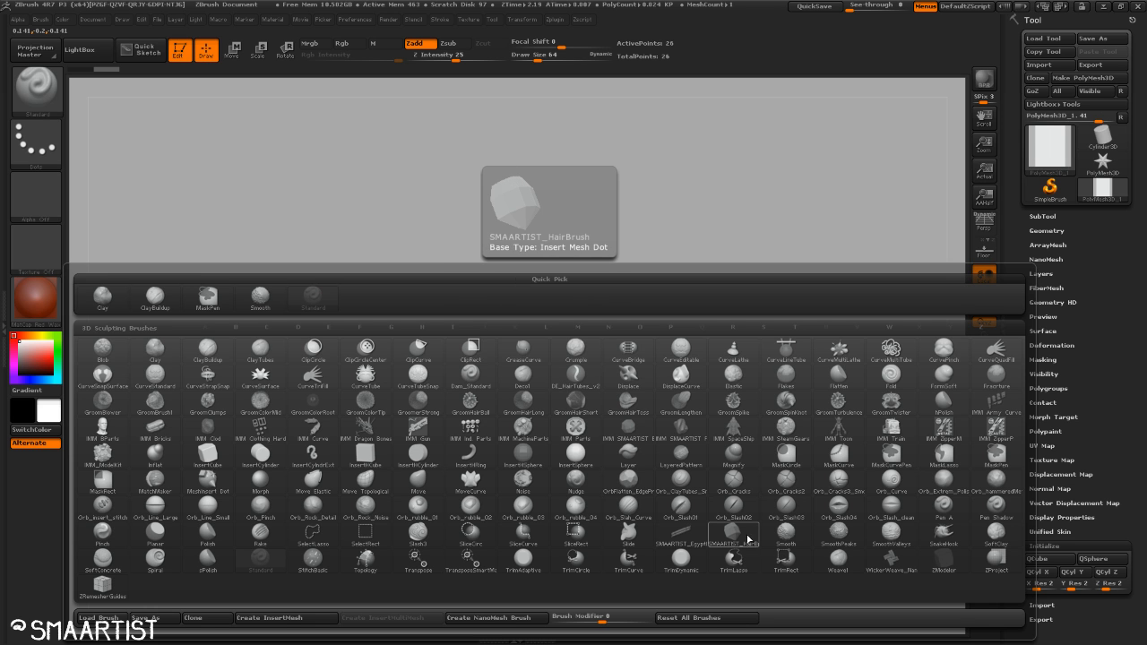
key("i")
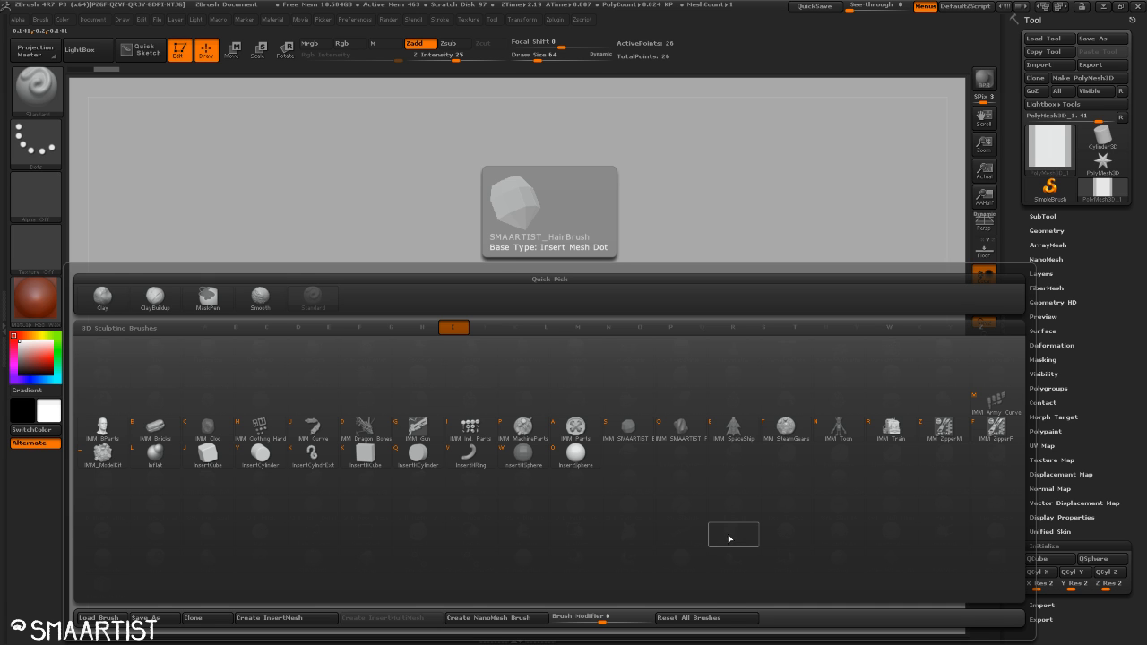
left_click(686, 431)
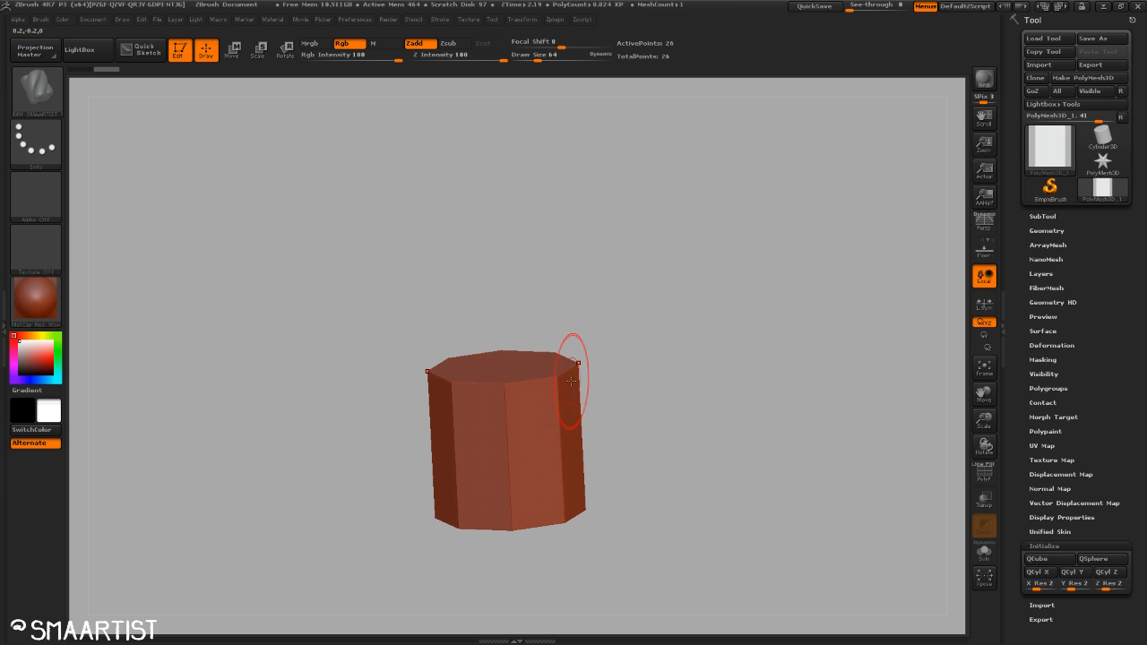
Draw a symmetrical S-shaped rope from the cylinder's upper edge, preview it with dynamic subdivision, and inspect its ends.
mouse_move(665, 282)
left_mouse_down()
mouse_move(679, 149)
mouse_move(590, 192)
left_mouse_up()
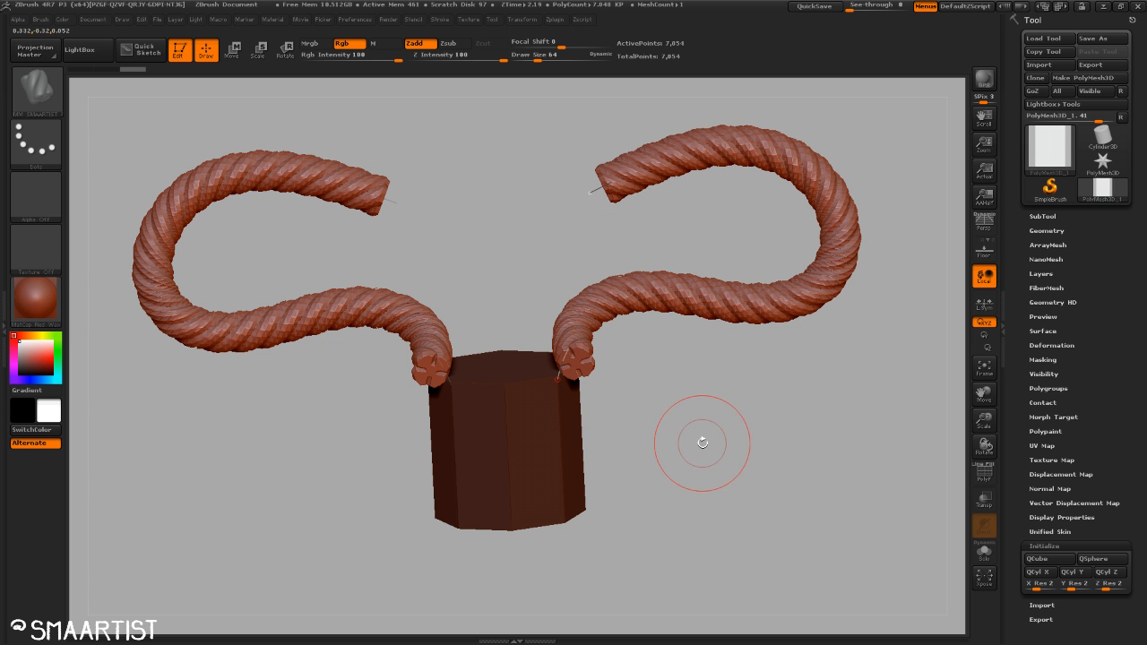
key("d")
mouse_move(768, 445)
left_mouse_down()
mouse_move(725, 430)
mouse_move(769, 450)
mouse_move(758, 443)
left_mouse_up()
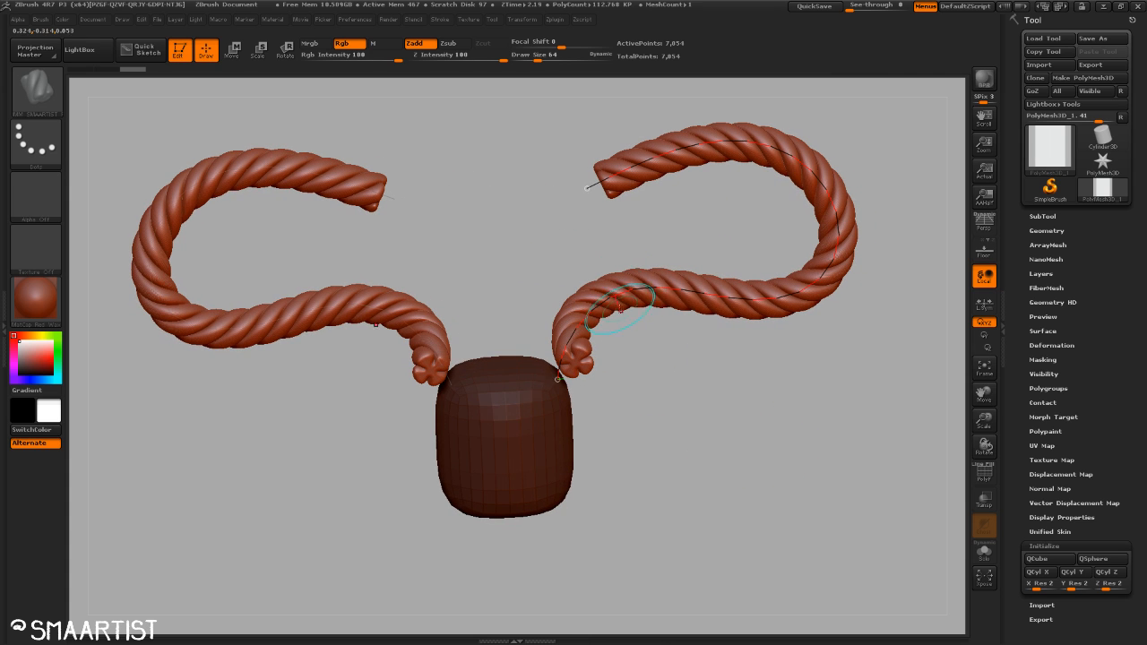
mouse_move(622, 412)
left_mouse_down()
mouse_move(657, 427)
mouse_move(639, 419)
left_mouse_up()
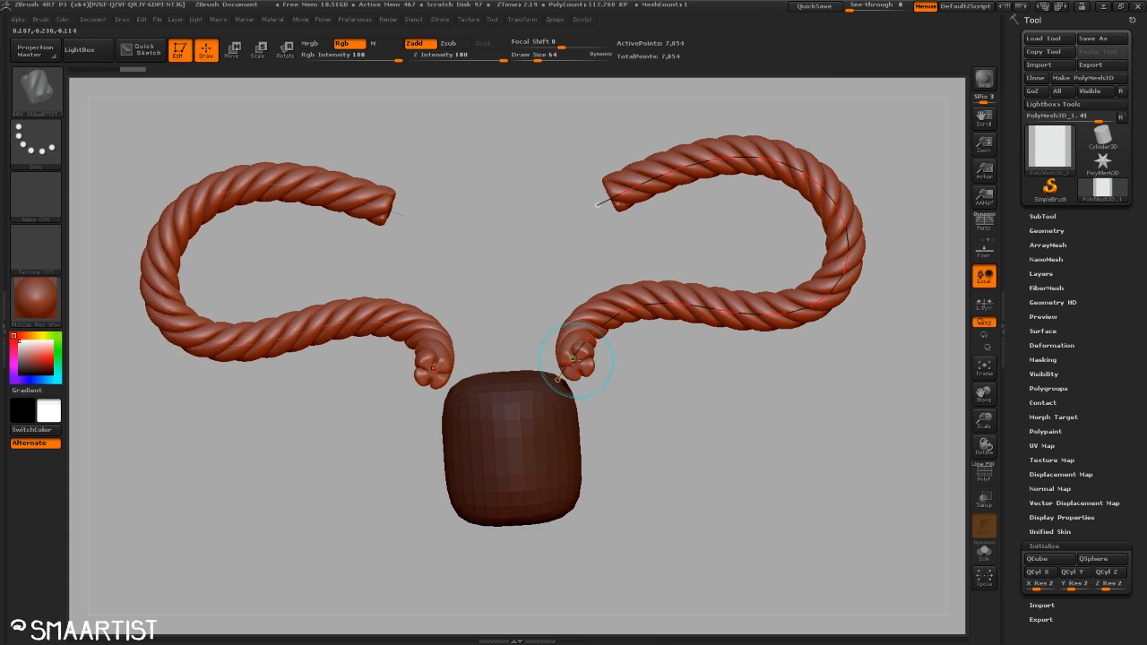
right_click_drag(595, 395, 735, 496, "ctrl")
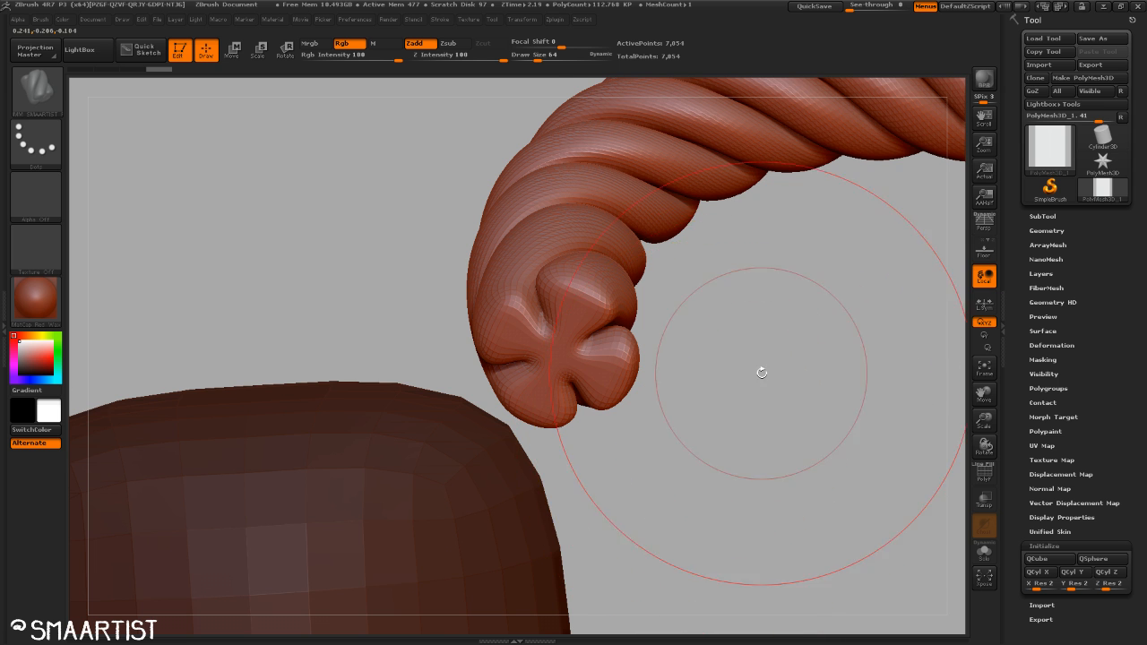
right_click_drag(761, 368, 709, 257, "alt")
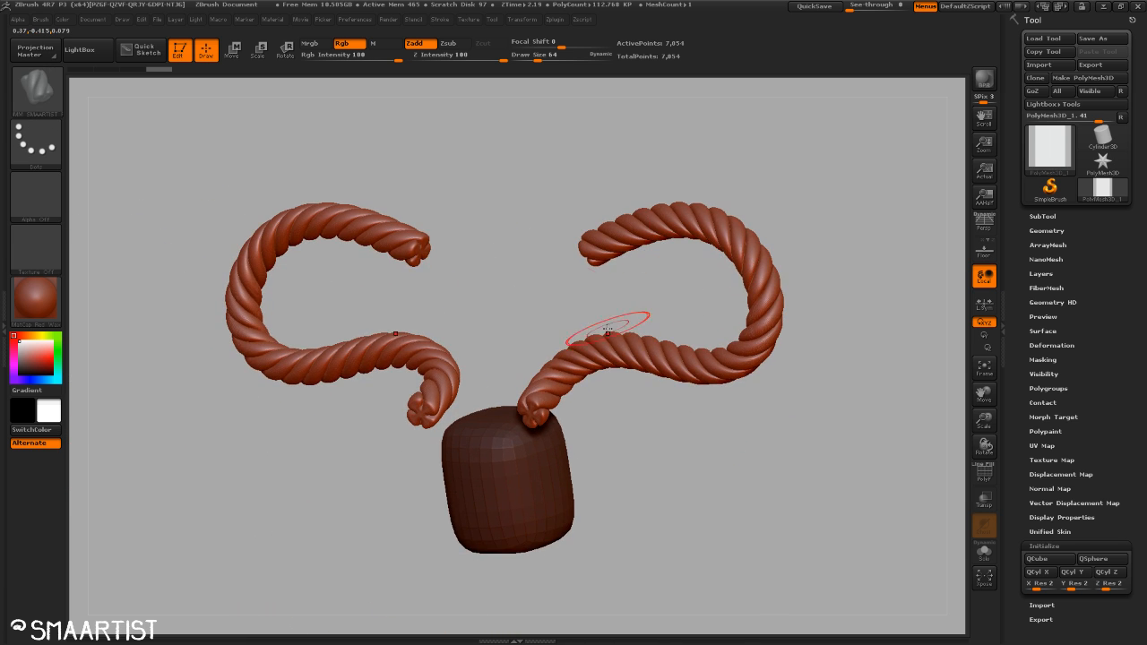
mouse_move(608, 328)
right_mouse_down()
mouse_move(545, 318)
mouse_move(576, 320)
right_mouse_up()
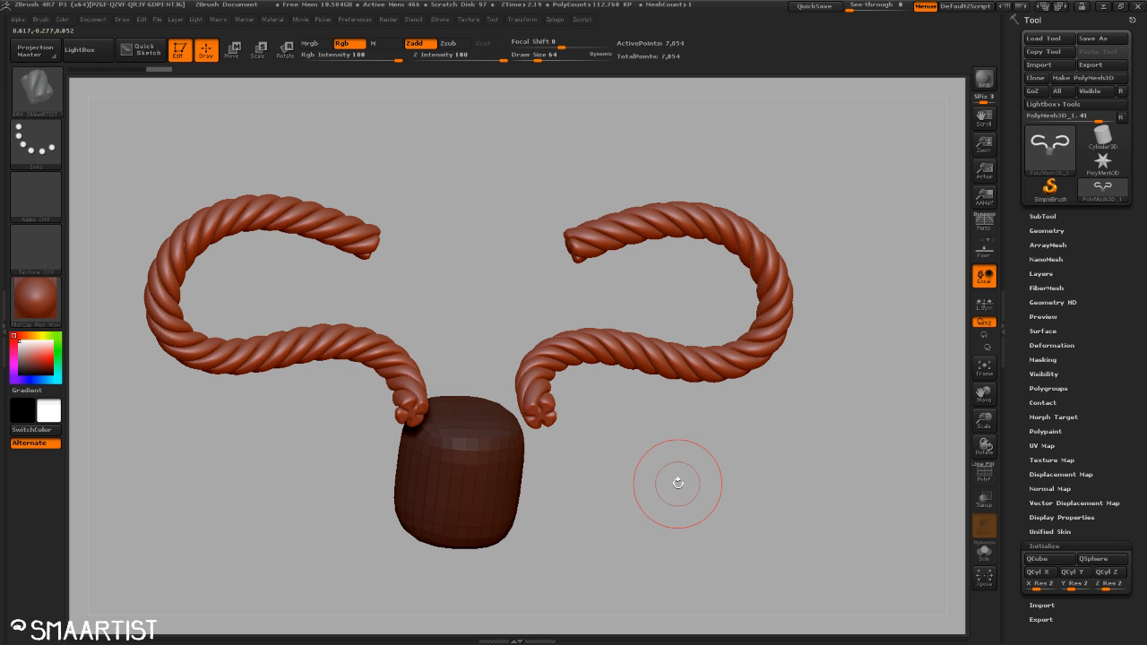
left_click_drag(673, 479, 758, 426)
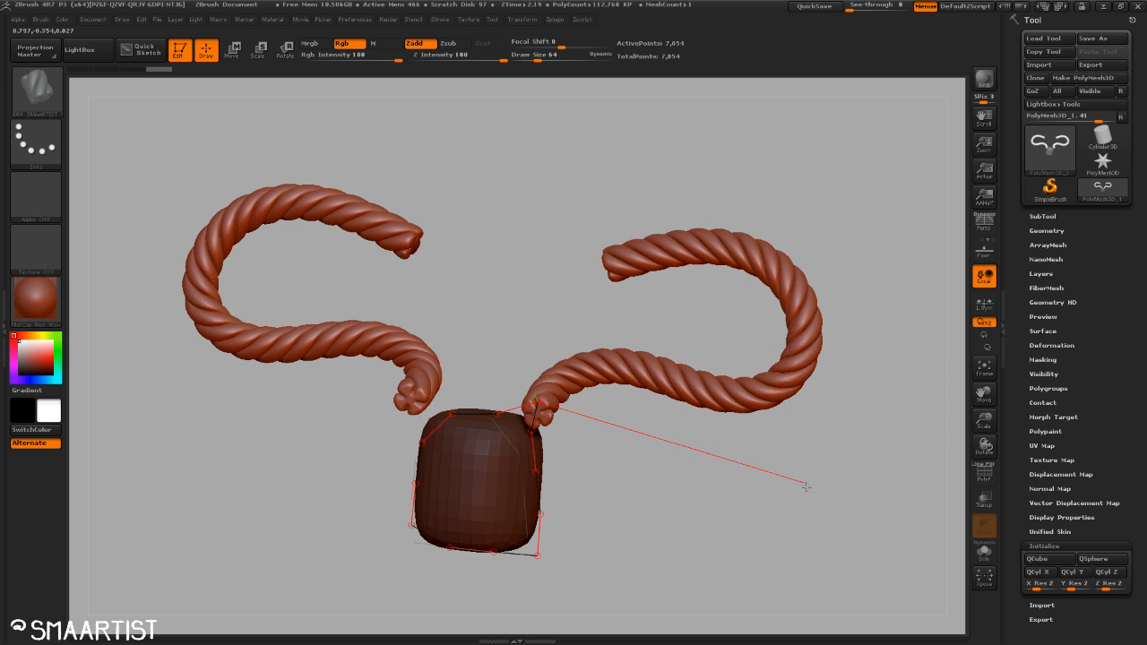
Try generating a larger rope spiralling around the existing rope, and undo back to the plain octagonal cylinder.
left_click(795, 375)
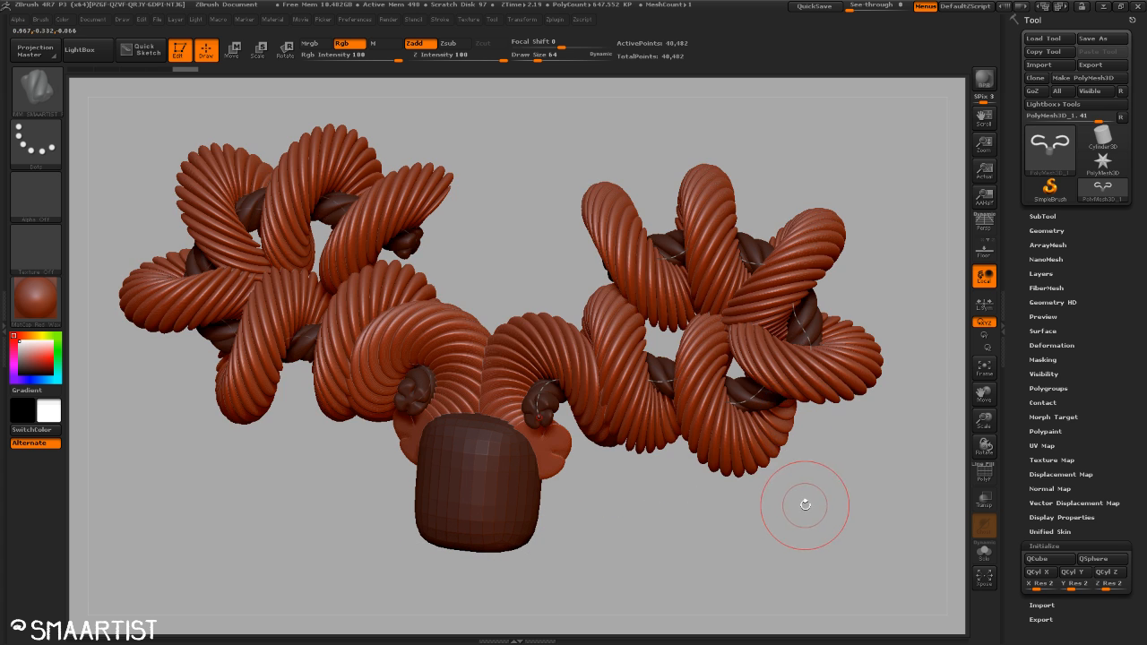
mouse_move(801, 502)
left_mouse_down()
mouse_move(780, 499)
mouse_move(833, 494)
mouse_move(804, 487)
left_mouse_up()
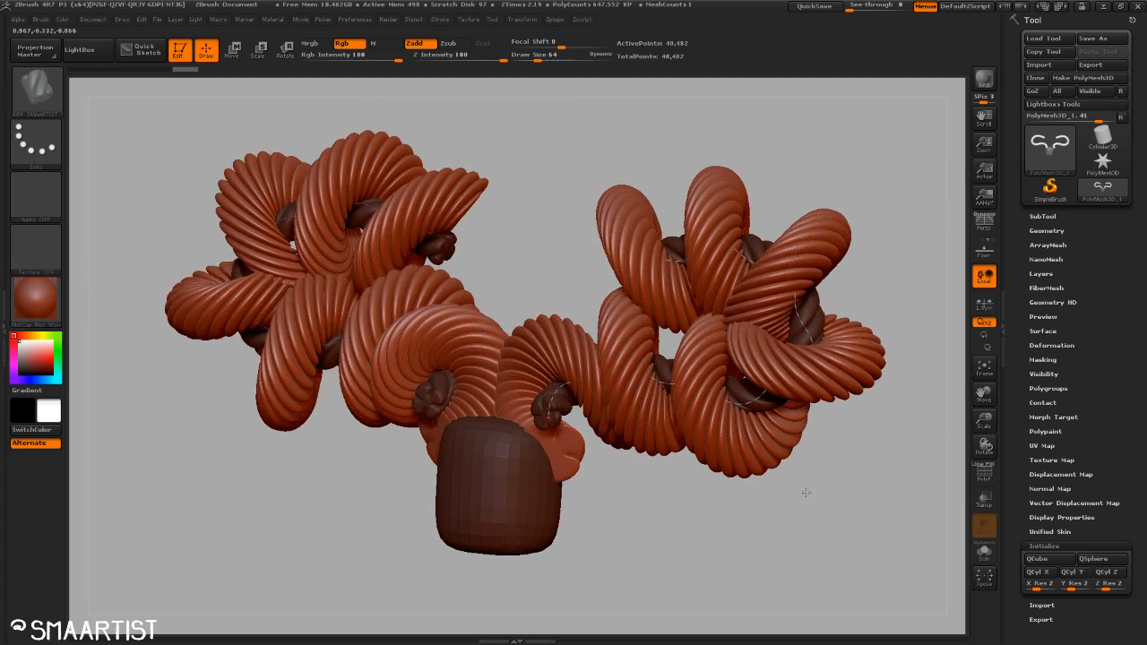
key("ctrl+z")
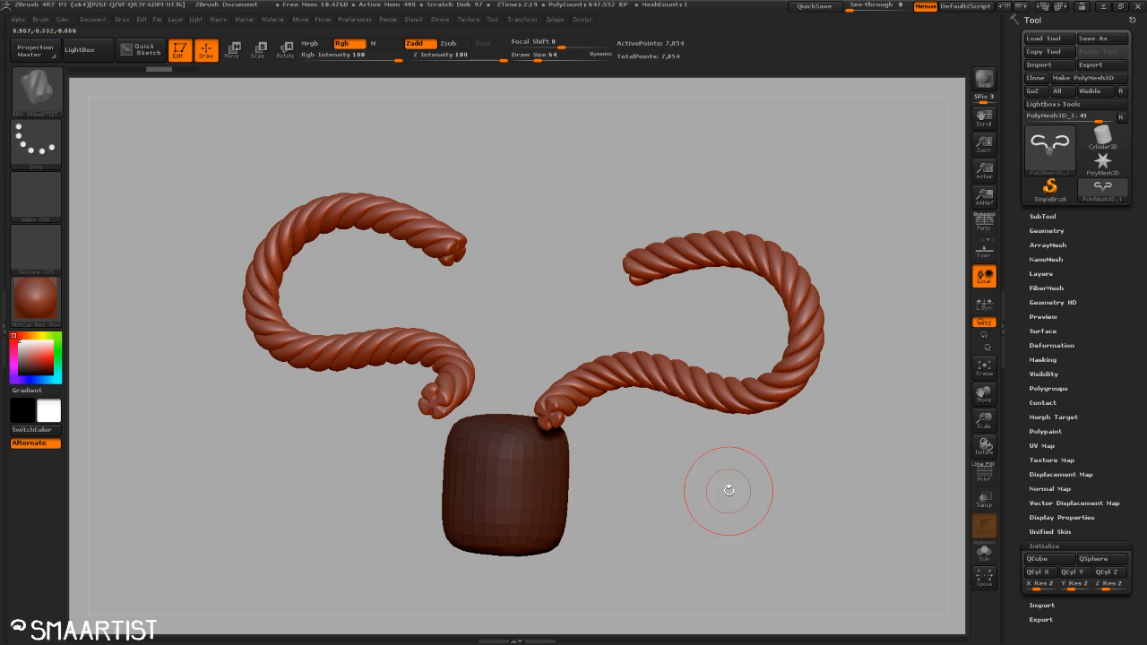
key("ctrl+z")
key("ctrl+z")
key("ctrl+z")
key("ctrl+z")
key("ctrl+z")
key("ctrl+z")
key("ctrl+z")
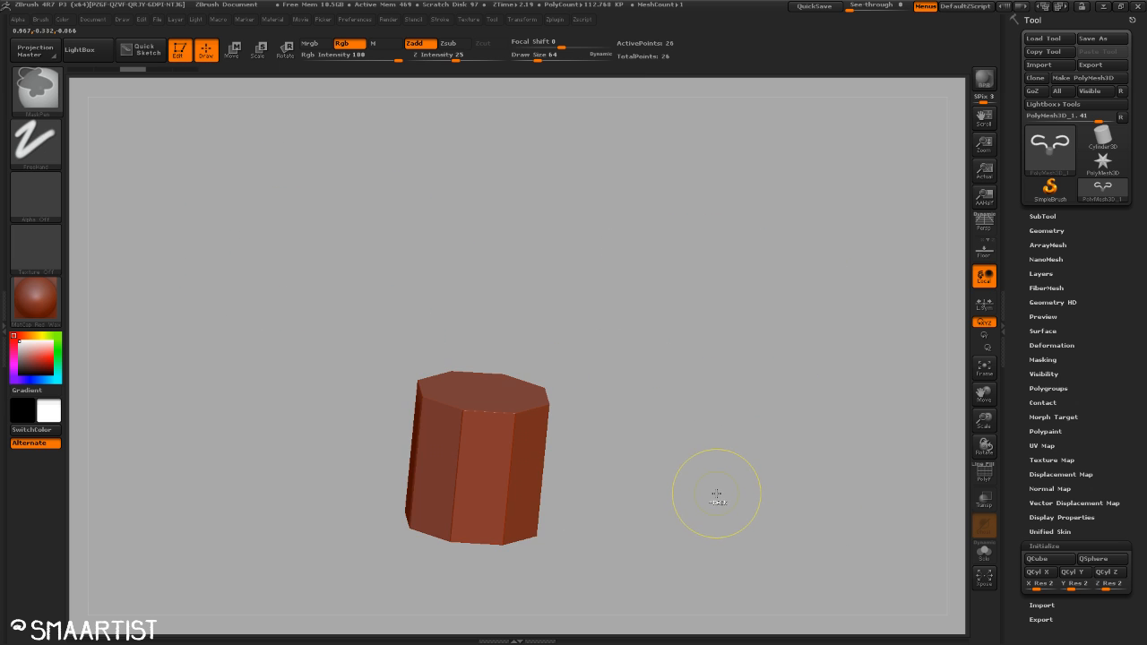
Draw a test rope rising outward from the cylinder's side in front view, and undo it.
left_click_drag(642, 397, 665, 450)
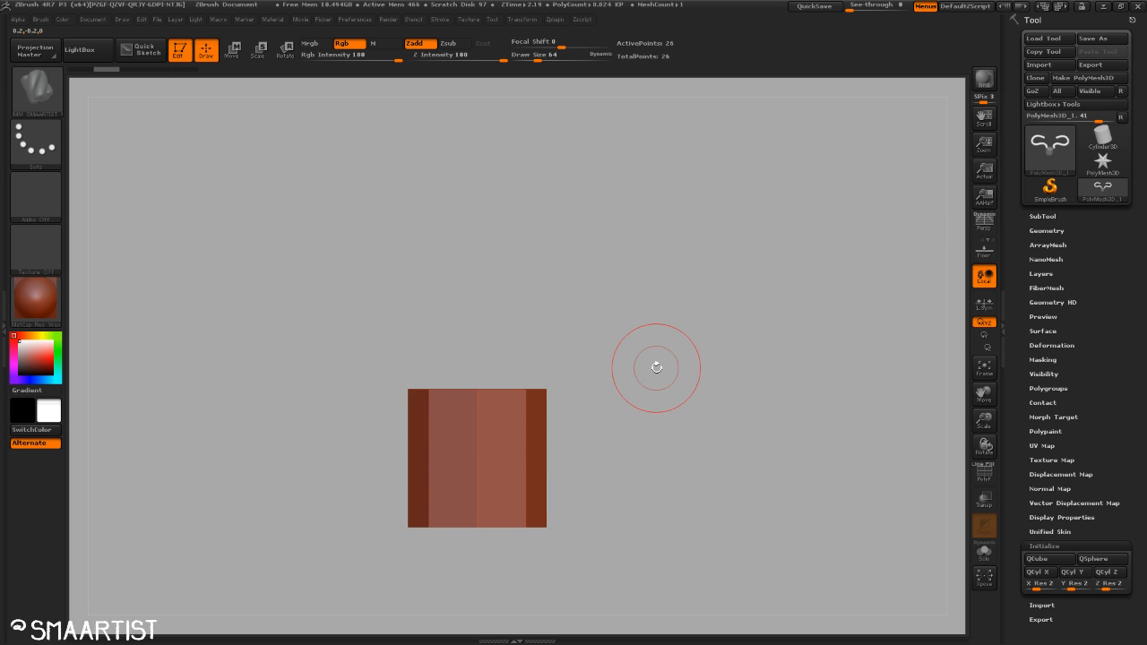
mouse_move(552, 414)
left_mouse_down()
mouse_move(537, 379)
mouse_move(927, 231)
mouse_move(906, 190)
left_mouse_up()
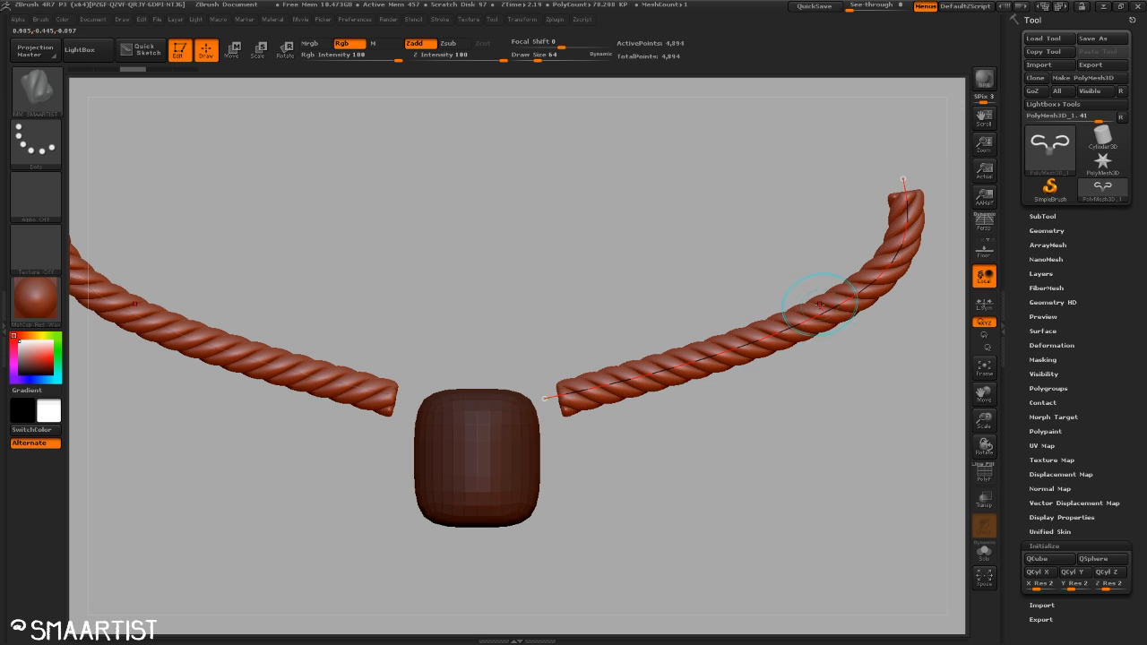
left_click_drag(636, 226, 652, 257)
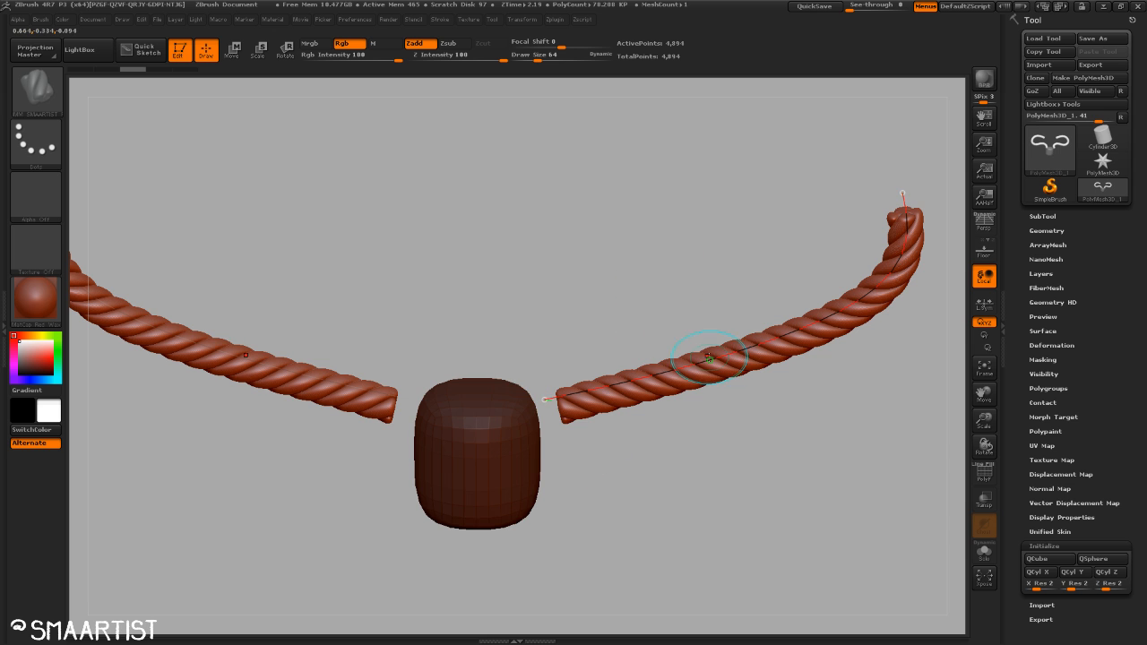
key("ctrl+z")
key("ctrl+z")
key("ctrl+z")
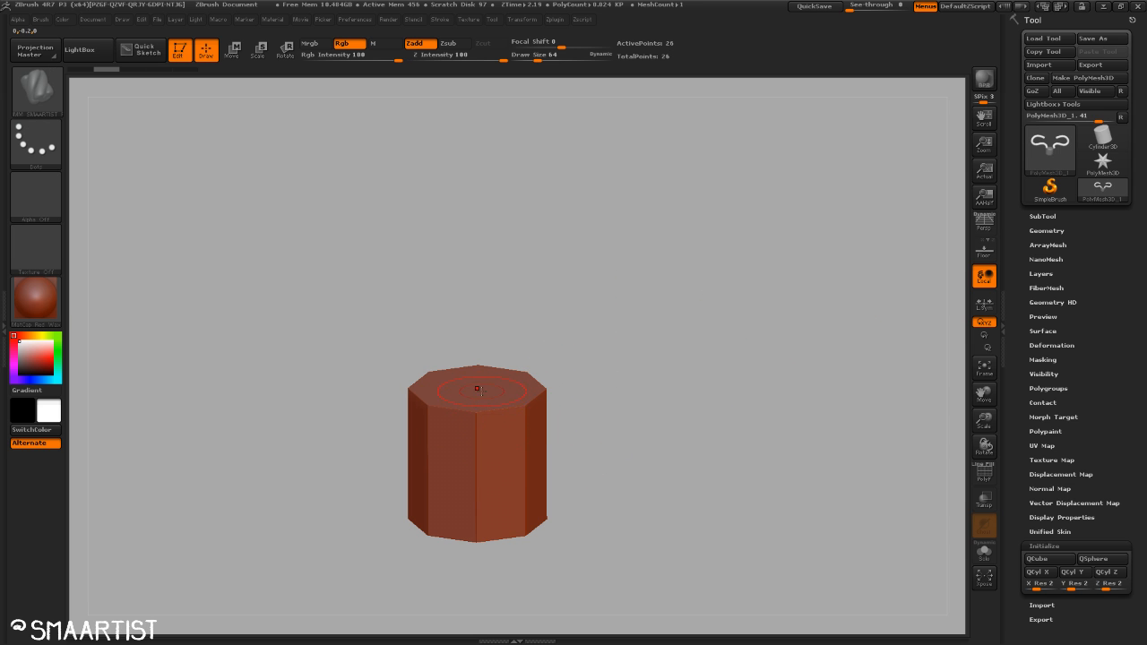
Turn on the polyframe and examine the cylinder's polygroups and edge layout from above and the side.
key("shift+f")
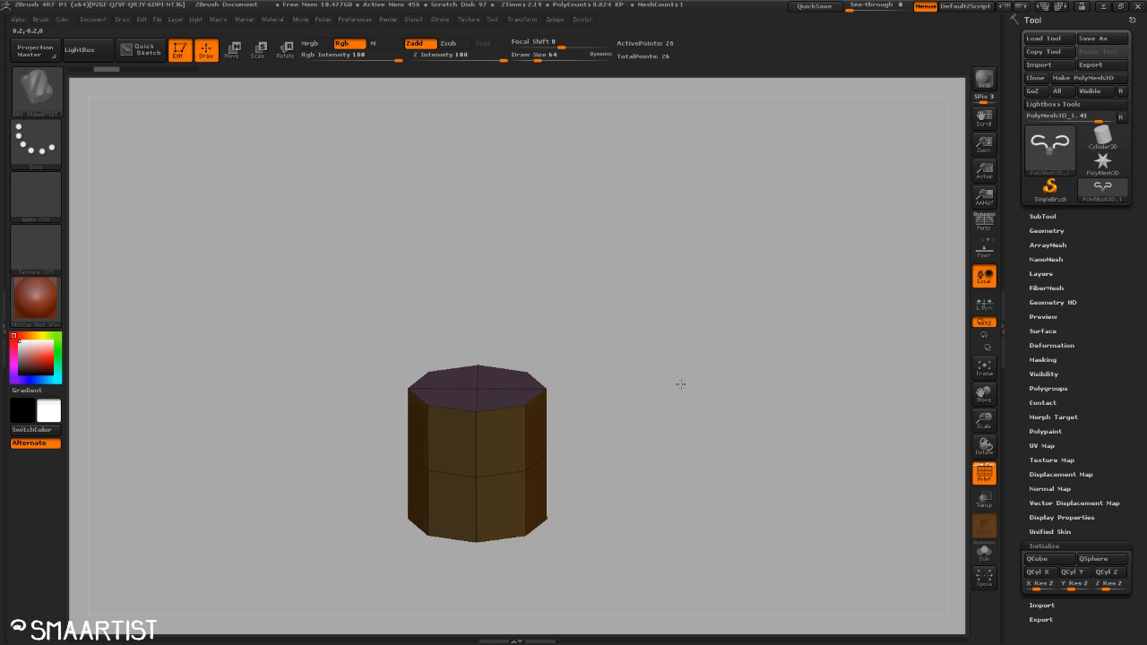
mouse_move(678, 384)
left_mouse_down()
mouse_move(684, 419)
mouse_move(679, 370)
left_mouse_up()
right_click_drag(678, 370, 718, 430, "ctrl")
left_click_drag(714, 426, 736, 323, "alt")
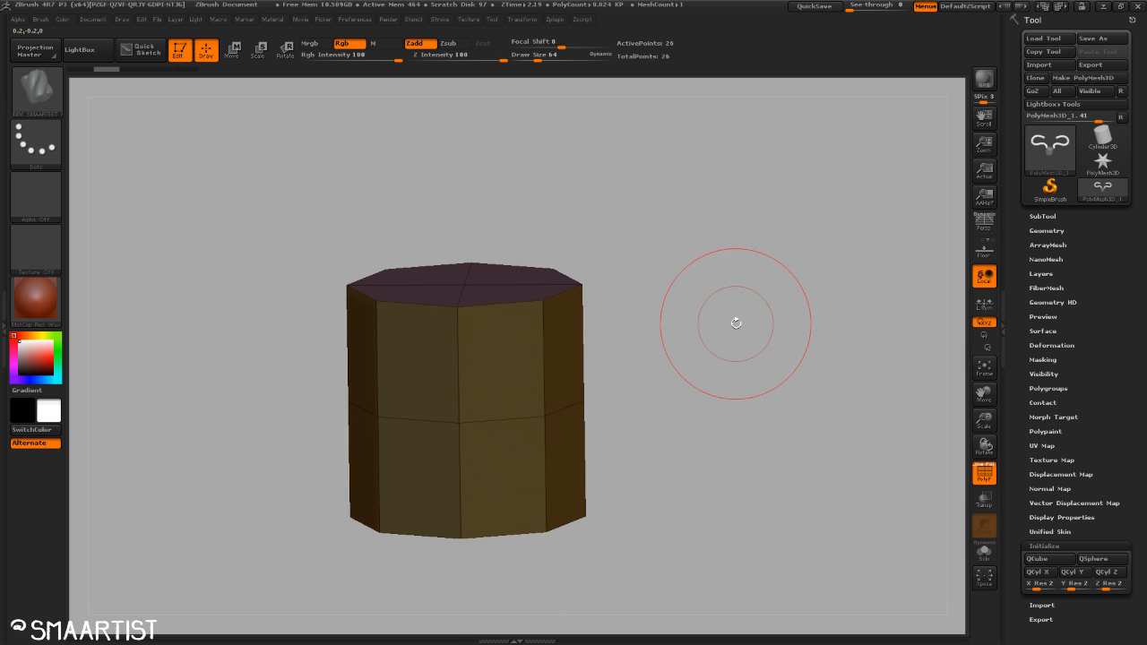
left_click_drag(780, 359, 805, 422)
scroll(1106, 382, "down", 4)
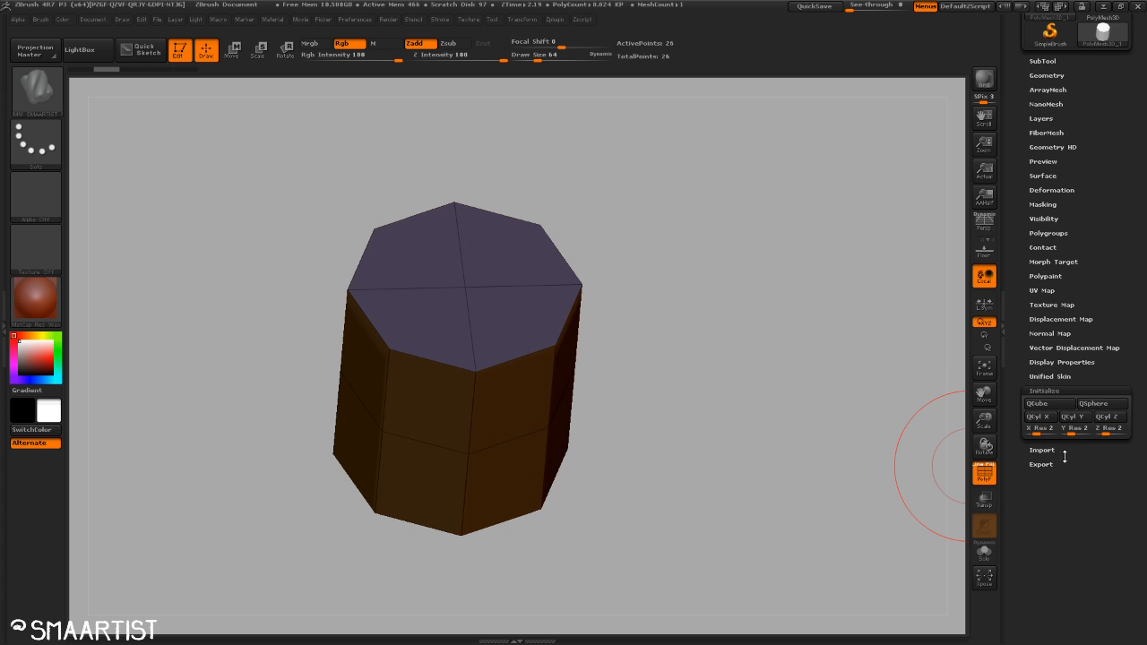
scroll(1098, 323, "up", 4)
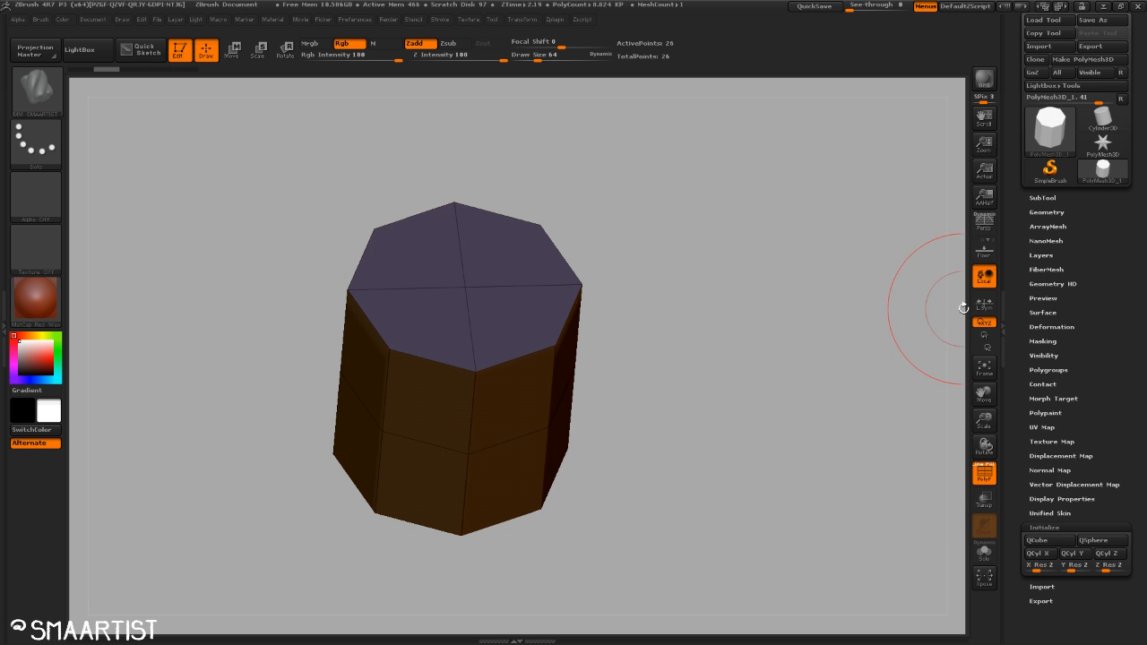
left_click_drag(743, 356, 735, 333)
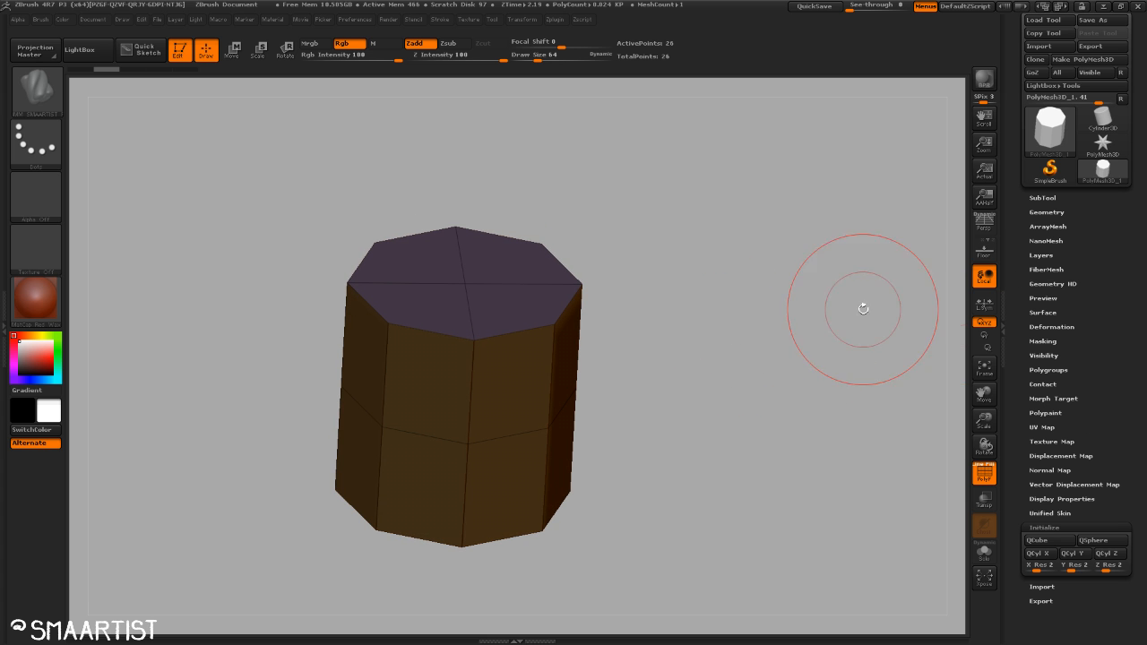
Crease the cylinder's cap edges with the crease level set to 3.
left_click(1047, 212)
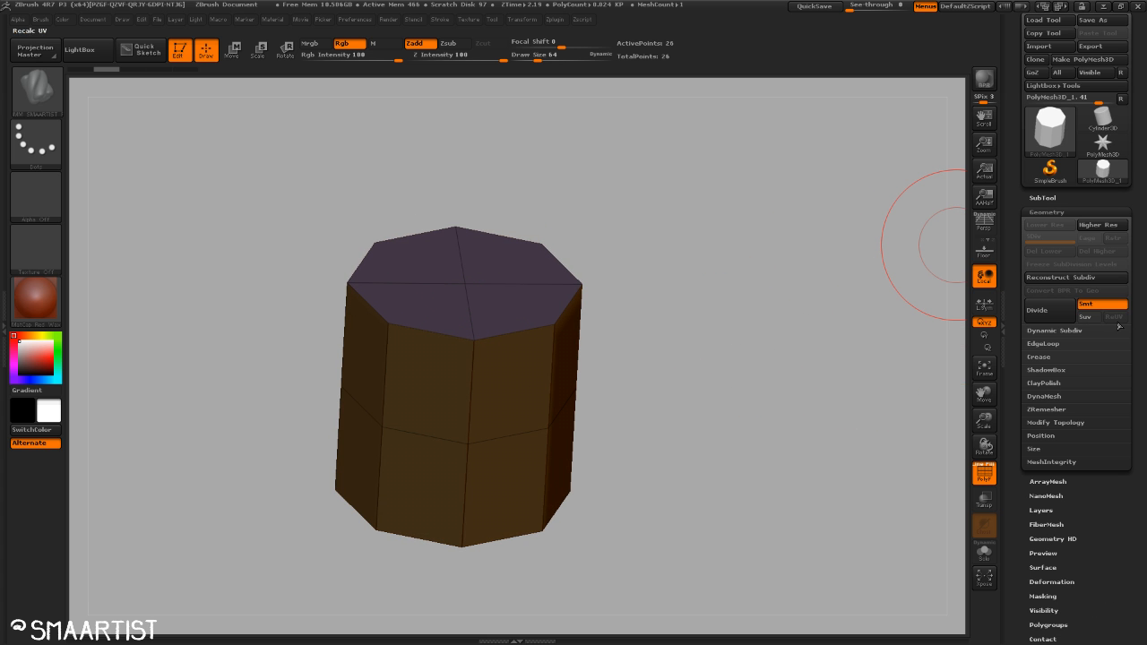
left_click(1046, 357)
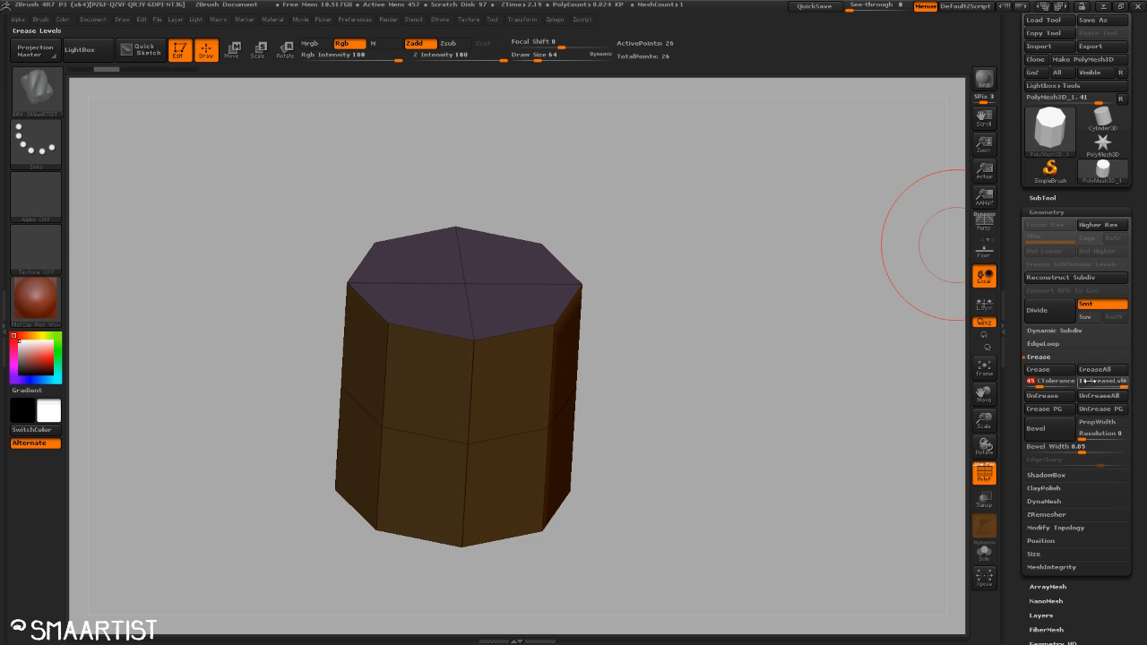
left_click_drag(1086, 381, 1132, 381)
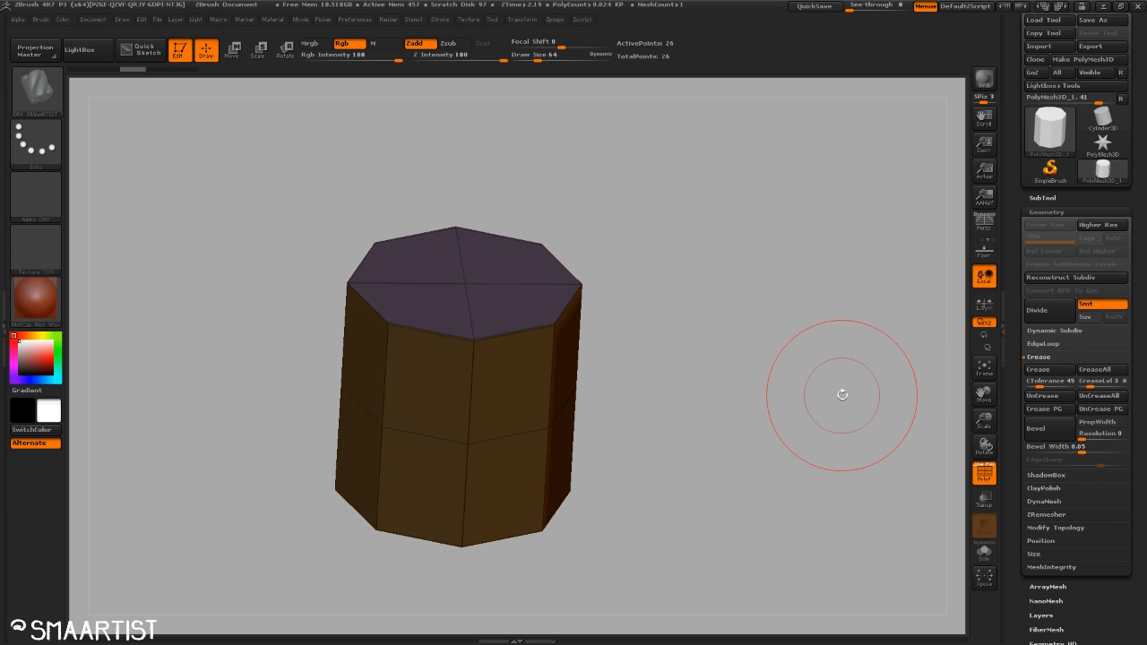
Subdivide the creased cylinder into a round shape, finishing at subdivision level 4.
left_click_drag(843, 389, 688, 377)
key("ctrl+d")
key("ctrl+d")
key("ctrl+d")
key("ctrl+d")
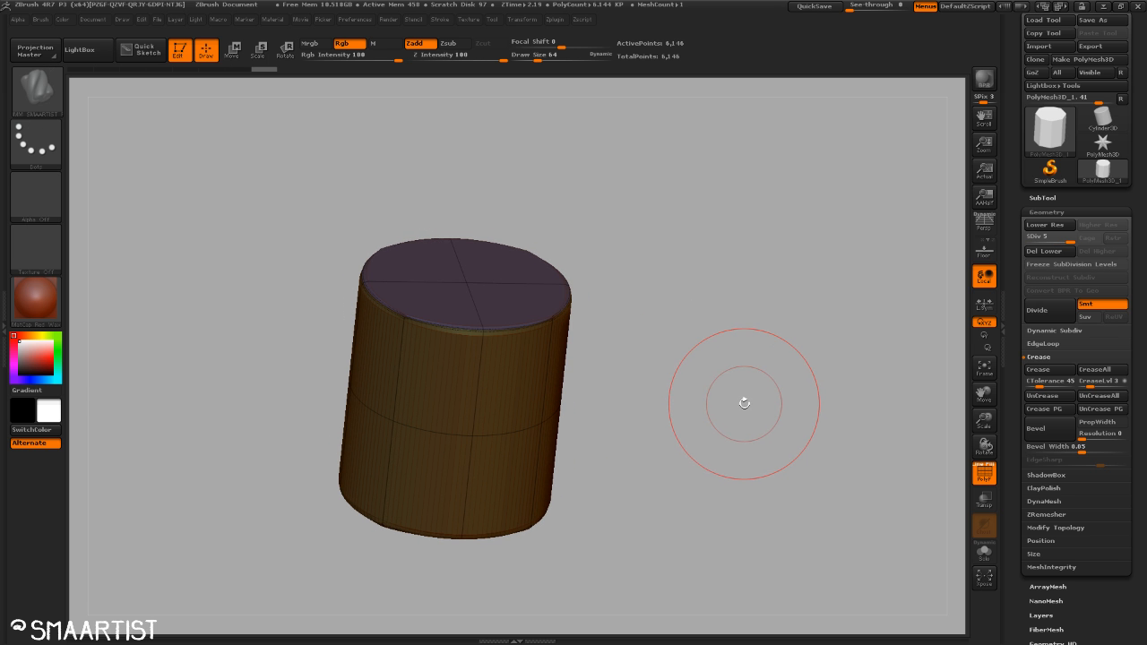
left_click_drag(745, 391, 749, 406)
key("shift+d")
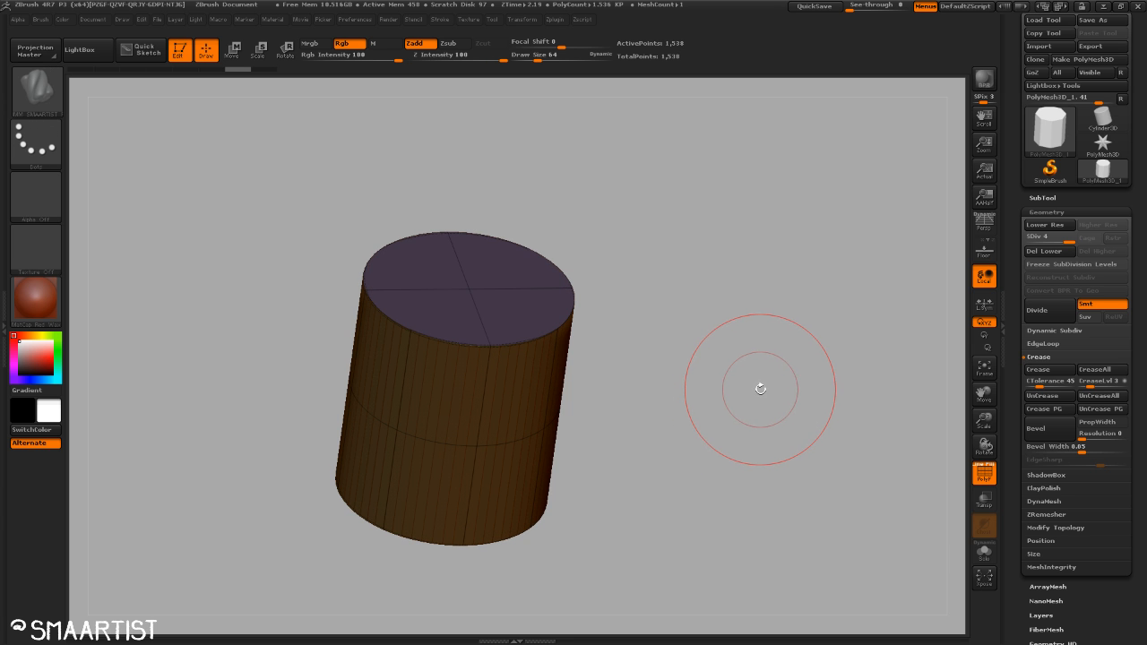
Turn off the polyframe and hide everything except the cylinder's top cap.
key("shift+f")
mouse_move(762, 377)
left_mouse_down("shift")
mouse_move(755, 369)
mouse_move(755, 382)
left_mouse_up("shift")
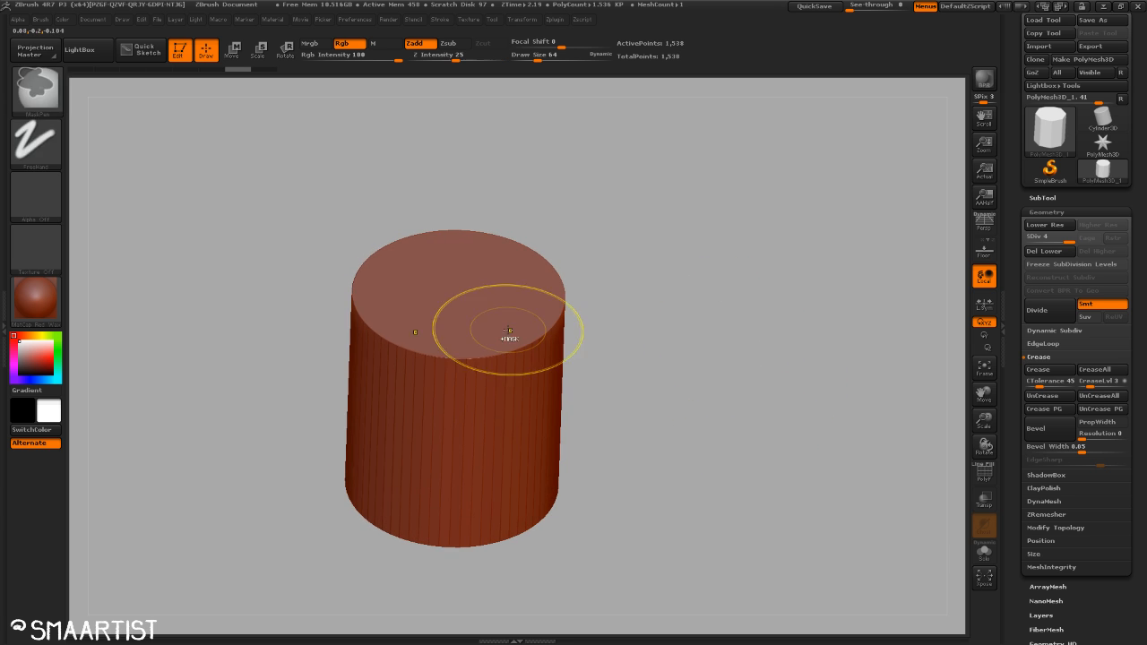
left_click(471, 303, "ctrl+shift")
left_click_drag(682, 387, 708, 370)
left_click_drag(293, 456, 700, 569, "ctrl+alt+shift")
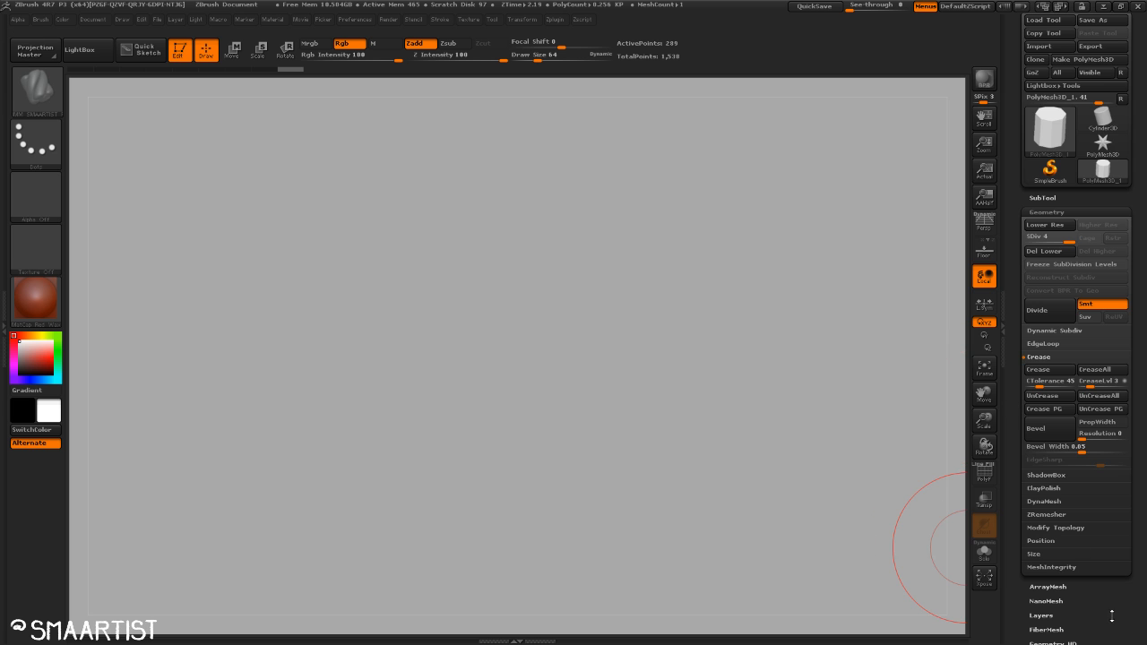
Enable double-sided display for the isolated cap and frame it in view.
scroll(1076, 423, "down", 5)
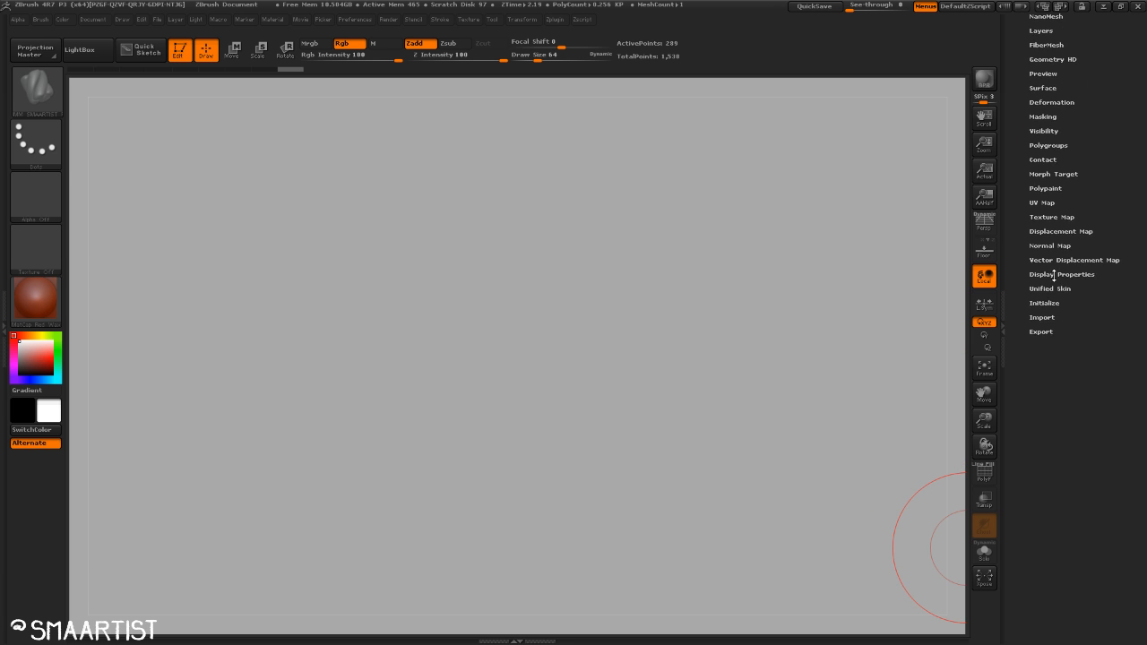
left_click(1054, 275)
left_click(1047, 57)
left_click_drag(712, 242, 725, 261)
right_click_drag(731, 315, 658, 292)
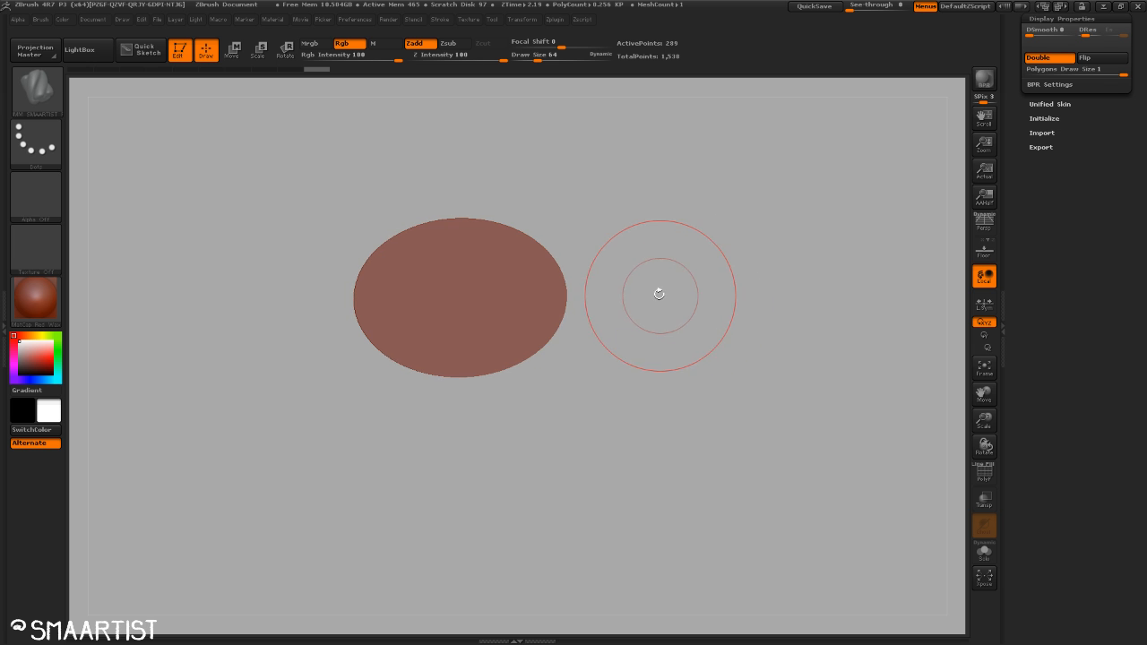
right_click_drag(485, 284, 636, 364, "alt")
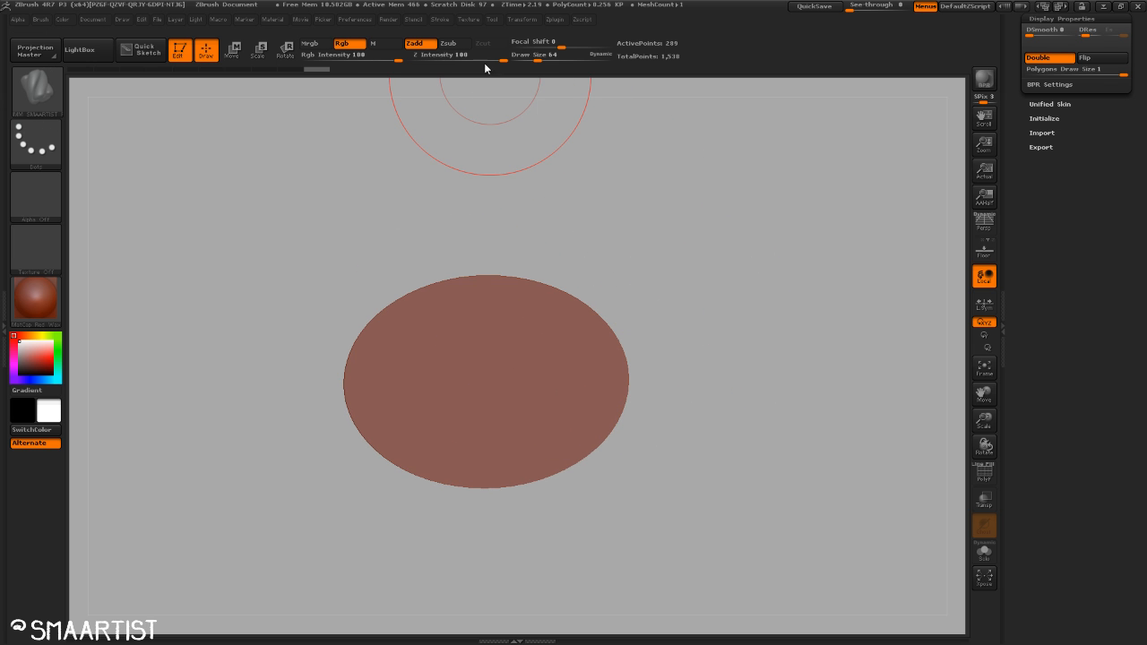
Frame the isolated cap's border with a curve, using only the Border option with Polygroups and Creased edges turned off.
left_click(441, 21)
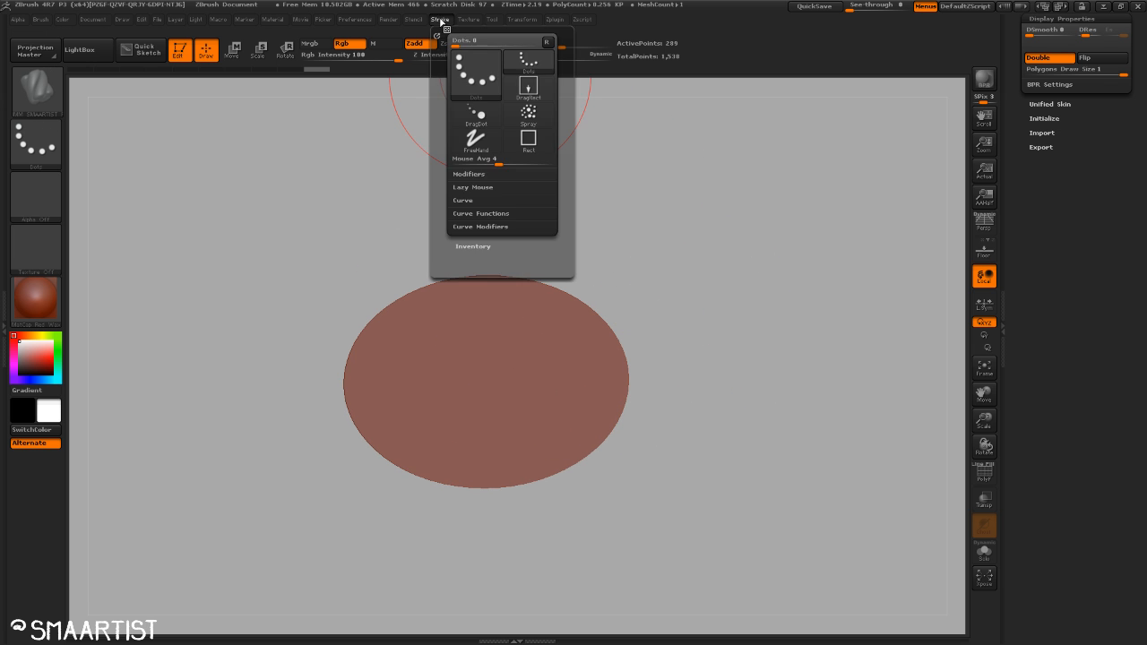
left_click(484, 213)
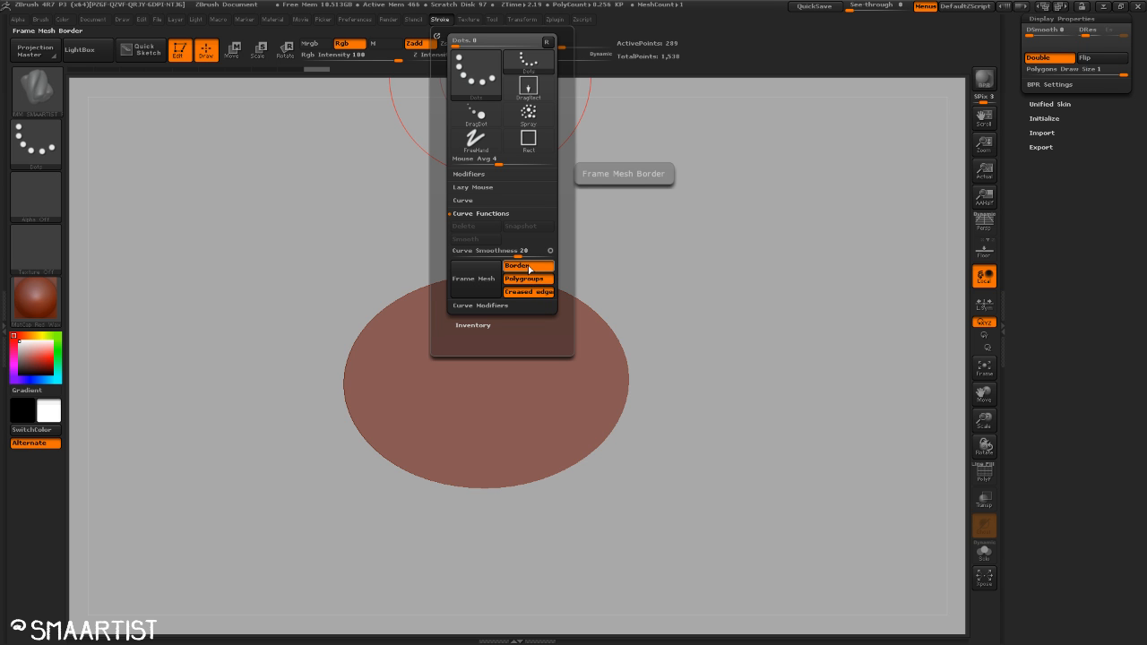
left_click(536, 292)
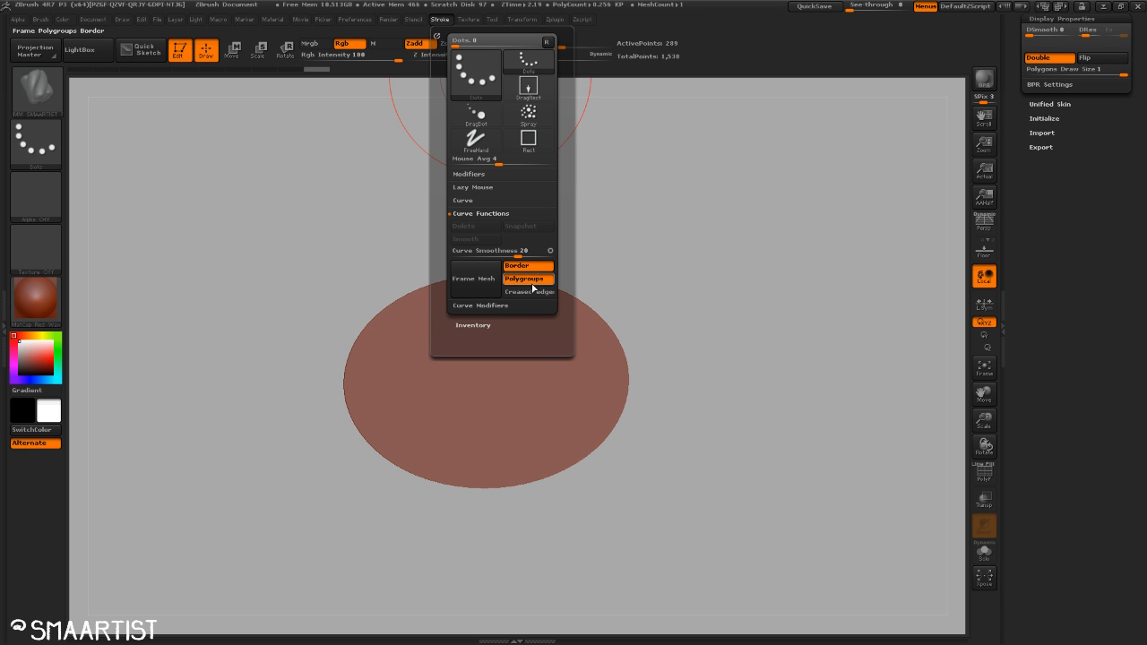
left_click(529, 278)
left_click(475, 279)
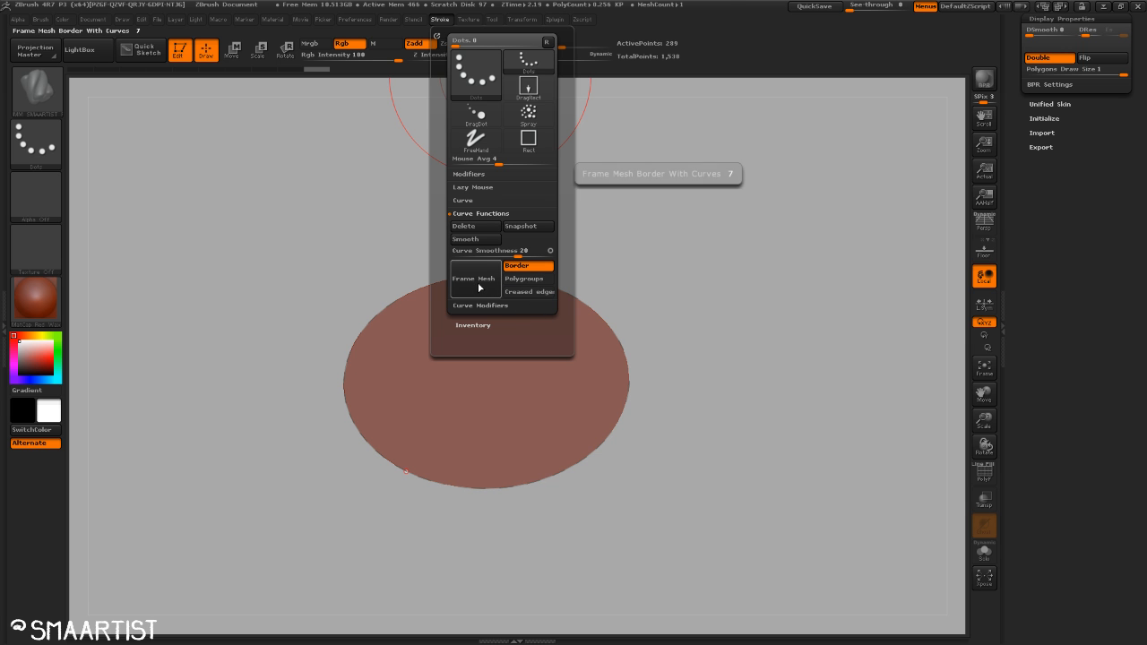
Unhide the whole cylinder and frame its mesh with curves by Polygroups only, with Border turned off.
left_click(744, 334, "ctrl+shift")
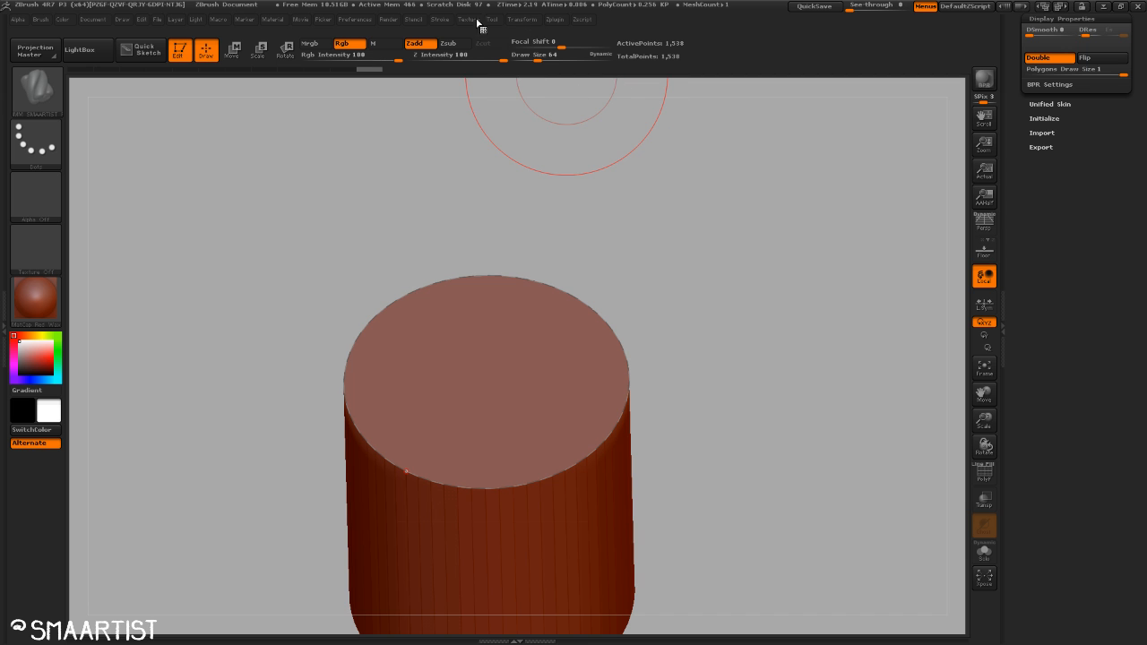
left_click(443, 20)
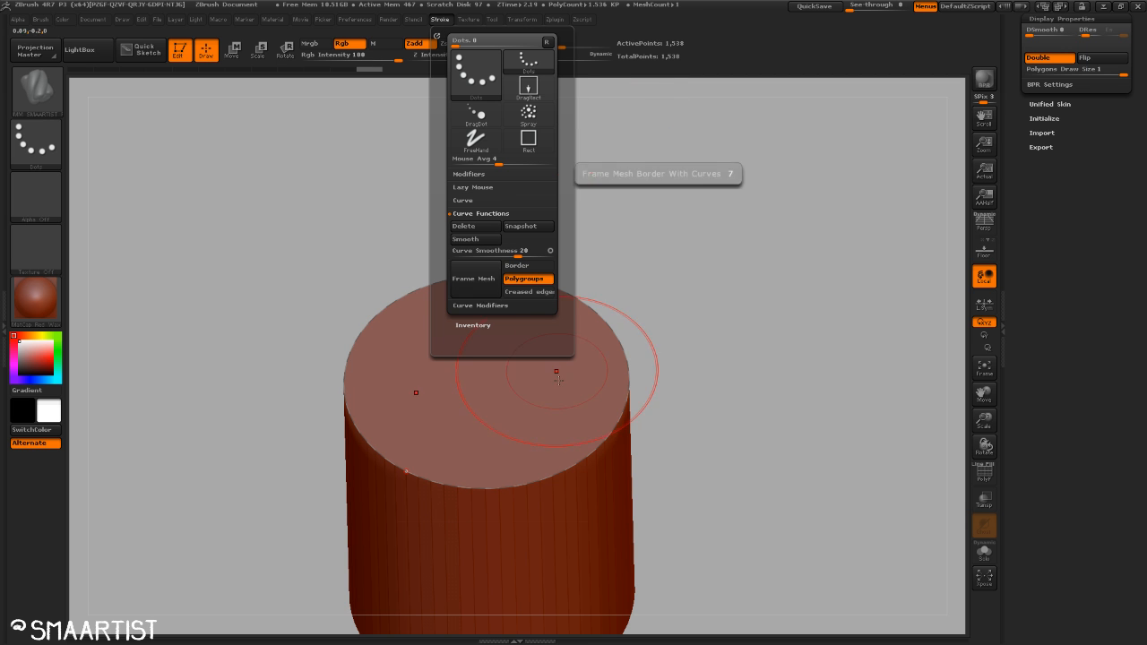
left_click(443, 19)
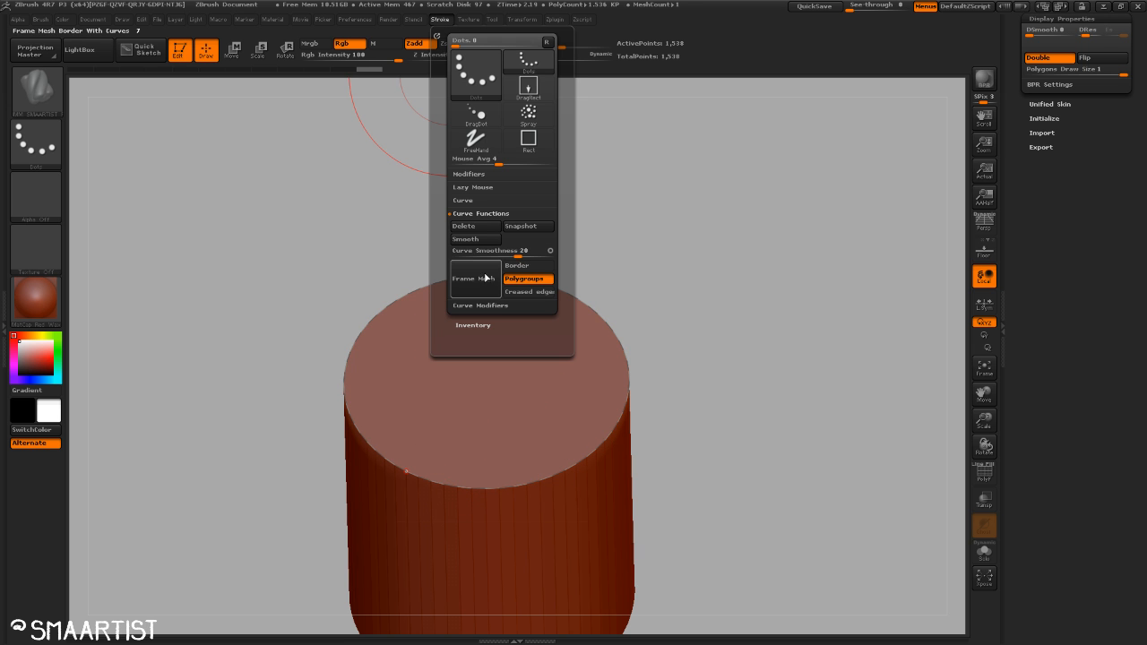
left_click_drag(744, 352, 729, 279)
Reduce the draw size to 19 and turn on the polyframe to inspect the curves around both cap edges.
mouse_move(729, 280)
right_mouse_down("ctrl")
mouse_move(744, 302)
mouse_move(824, 322)
right_mouse_up("ctrl")
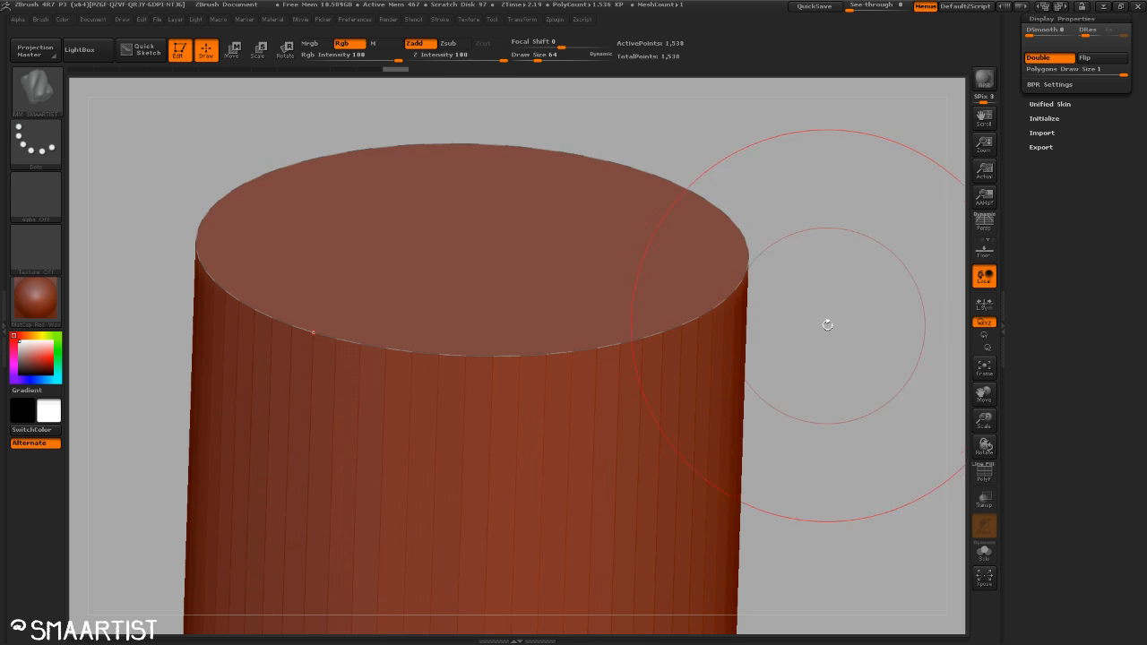
key("s")
left_click_drag(651, 300, 636, 298)
key("shift+f")
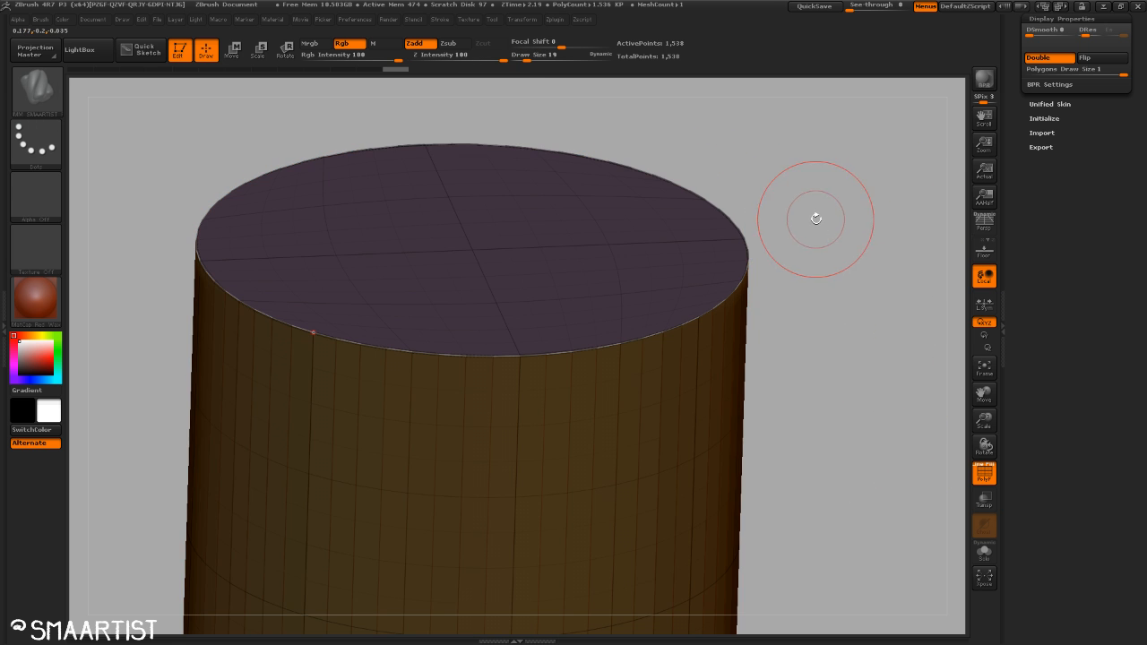
mouse_move(815, 218)
left_mouse_down()
mouse_move(861, 251)
mouse_move(773, 308)
left_mouse_up()
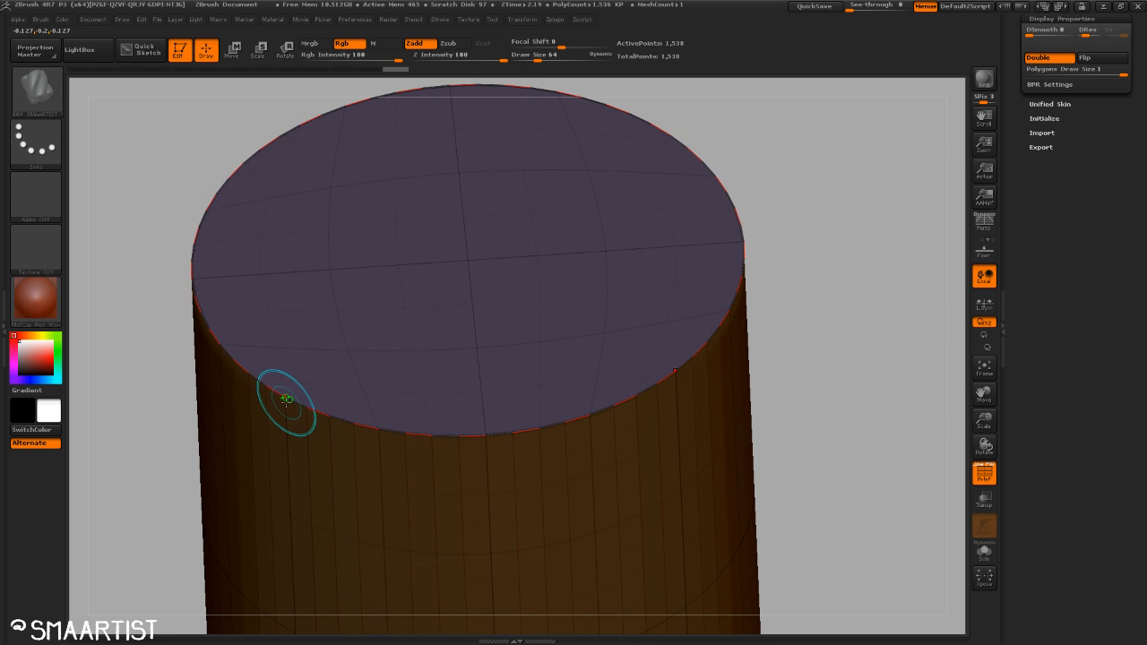
mouse_move(840, 371)
right_mouse_down("alt")
mouse_move(815, 353)
mouse_move(766, 353)
mouse_move(769, 378)
right_mouse_up("alt")
mouse_move(771, 425)
left_mouse_down()
mouse_move(768, 340)
mouse_move(680, 282)
mouse_move(722, 299)
mouse_move(720, 358)
mouse_move(705, 323)
left_mouse_up()
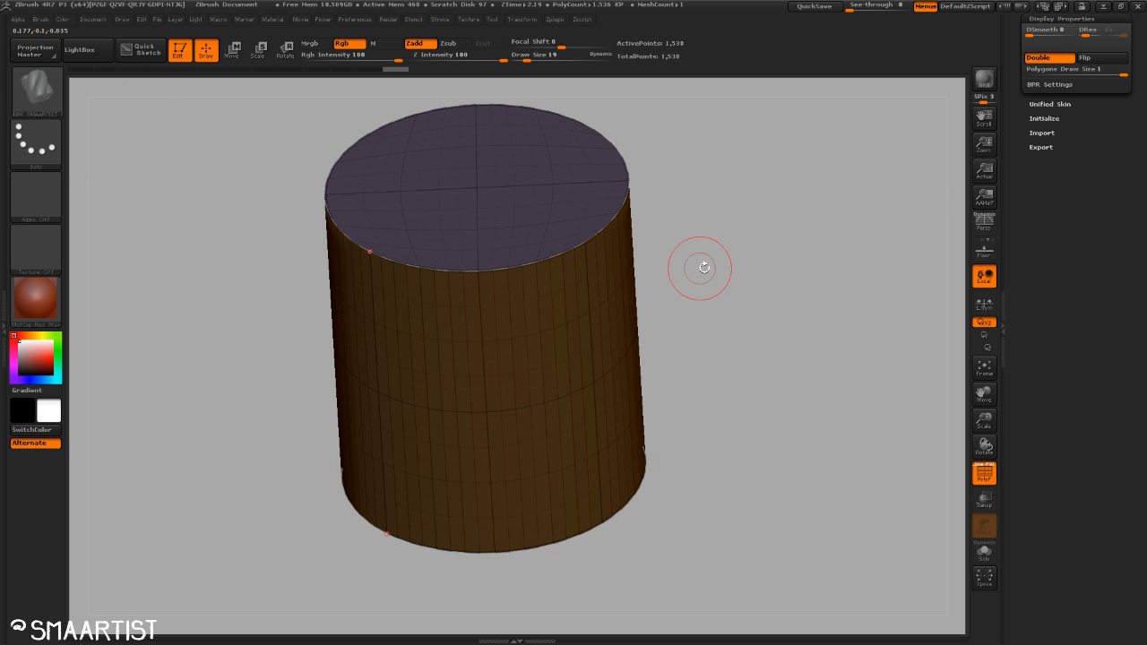
Try inserting the rope along the cap-edge curve, and delete the cylinder's lower subdivision levels.
left_click(585, 241)
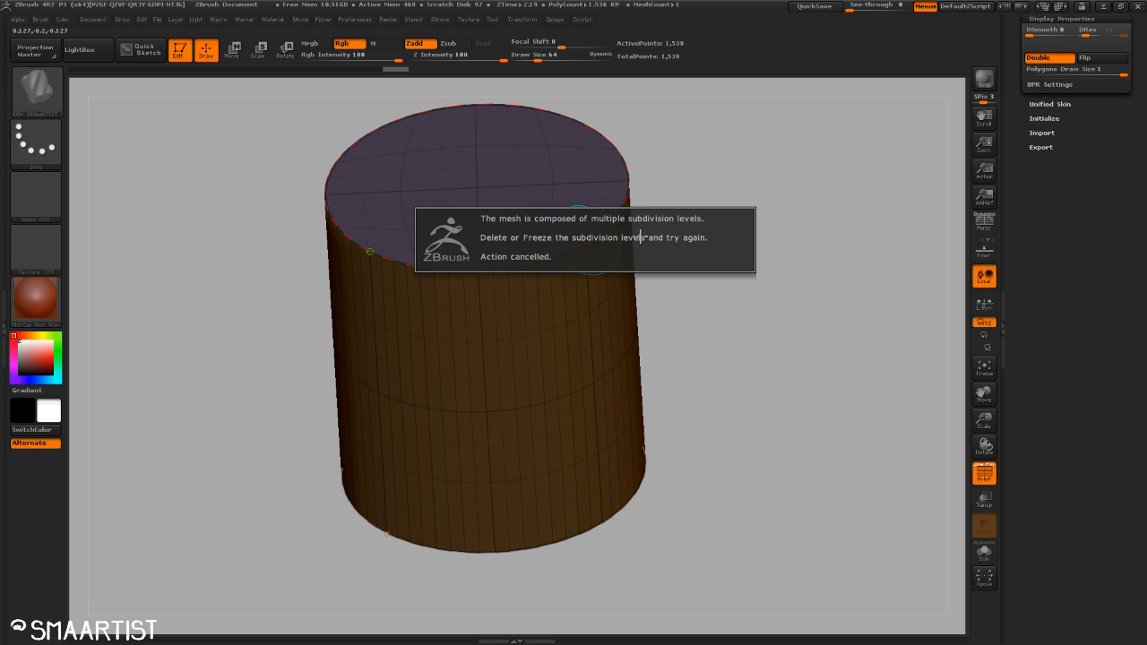
left_click_drag(1082, 231, 1089, 302)
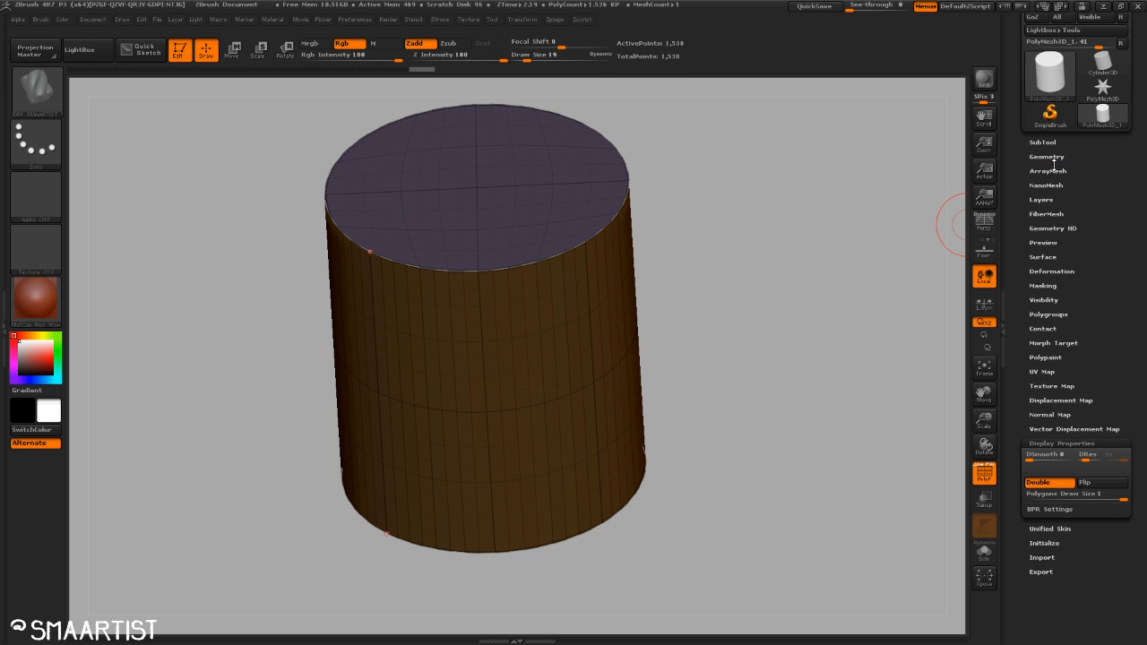
left_click(1053, 157)
left_click(1047, 196)
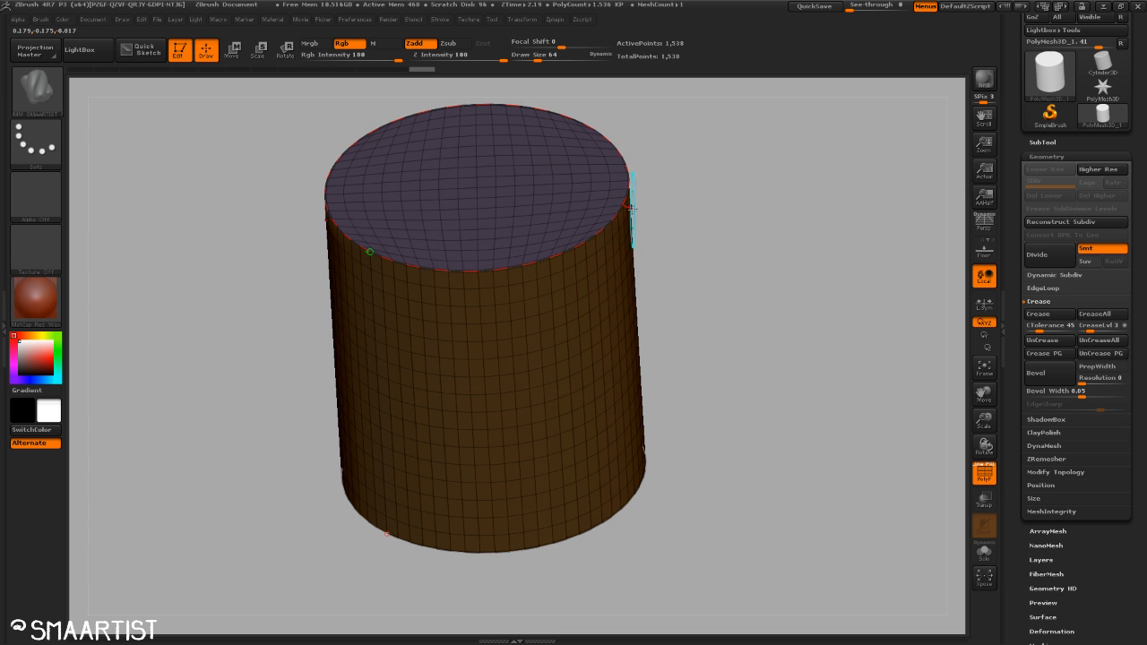
Insert rope along both cap-edge curves, undo it, and insert it once more around both ends of the cylinder.
left_click(581, 240)
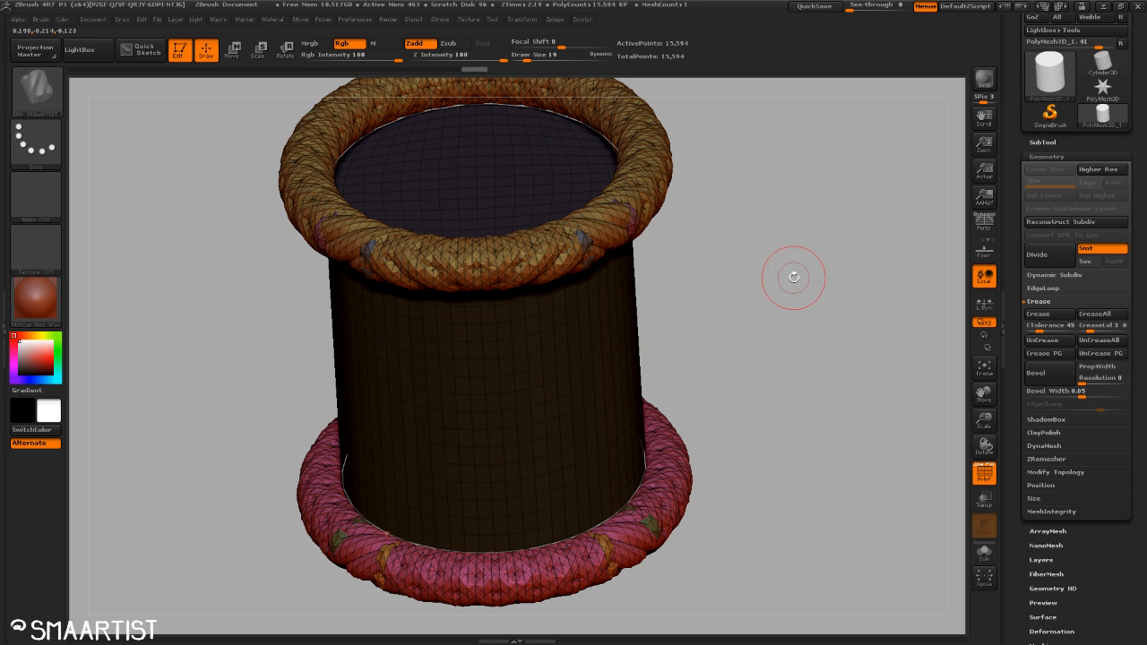
key("ctrl")
key("ctrl+z")
mouse_move(628, 226)
left_mouse_down()
mouse_move(589, 231)
mouse_move(610, 220)
left_mouse_up()
left_click_drag(802, 238, 846, 208)
left_click_drag(815, 273, 779, 251, "alt")
right_click_drag(779, 251, 761, 241, "ctrl")
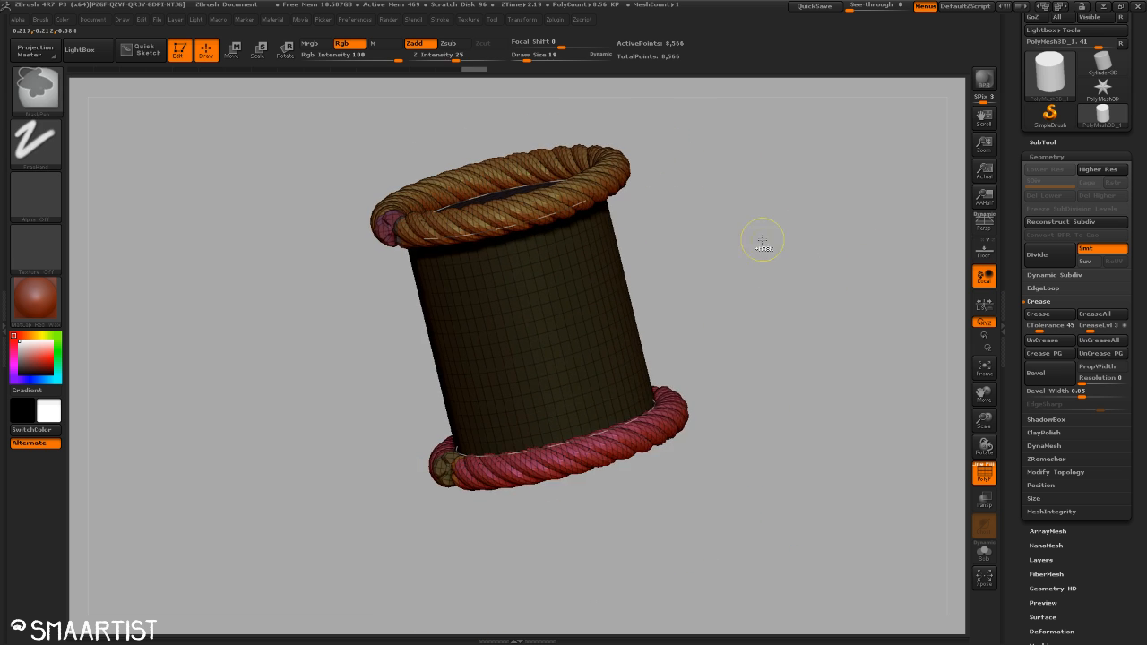
Examine how the rope rings meet the cylinder's surface at both cap edges, from below and up close.
mouse_move(793, 242)
left_mouse_down("alt")
mouse_move(756, 259)
mouse_move(776, 314)
mouse_move(766, 271)
mouse_move(781, 257)
mouse_move(793, 286)
mouse_move(758, 313)
mouse_move(682, 329)
mouse_move(694, 331)
left_mouse_up("alt")
left_click_drag(780, 314, 787, 248)
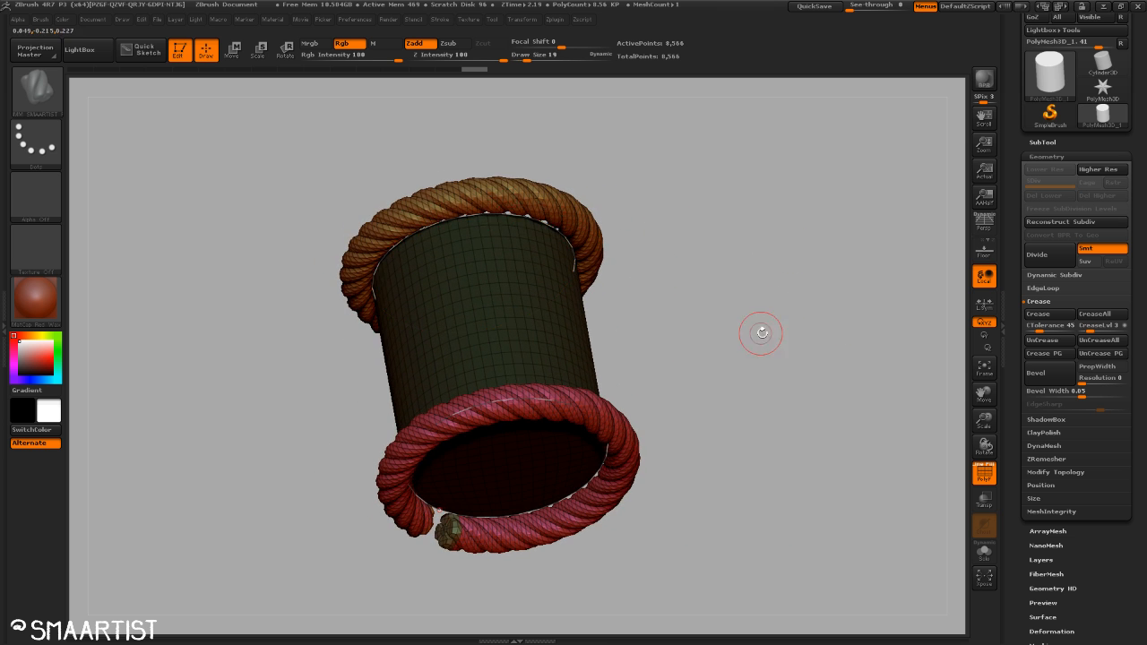
left_click_drag(761, 330, 746, 301)
right_click_drag(518, 174, 525, 291, "ctrl")
left_click_drag(758, 205, 782, 121, "alt")
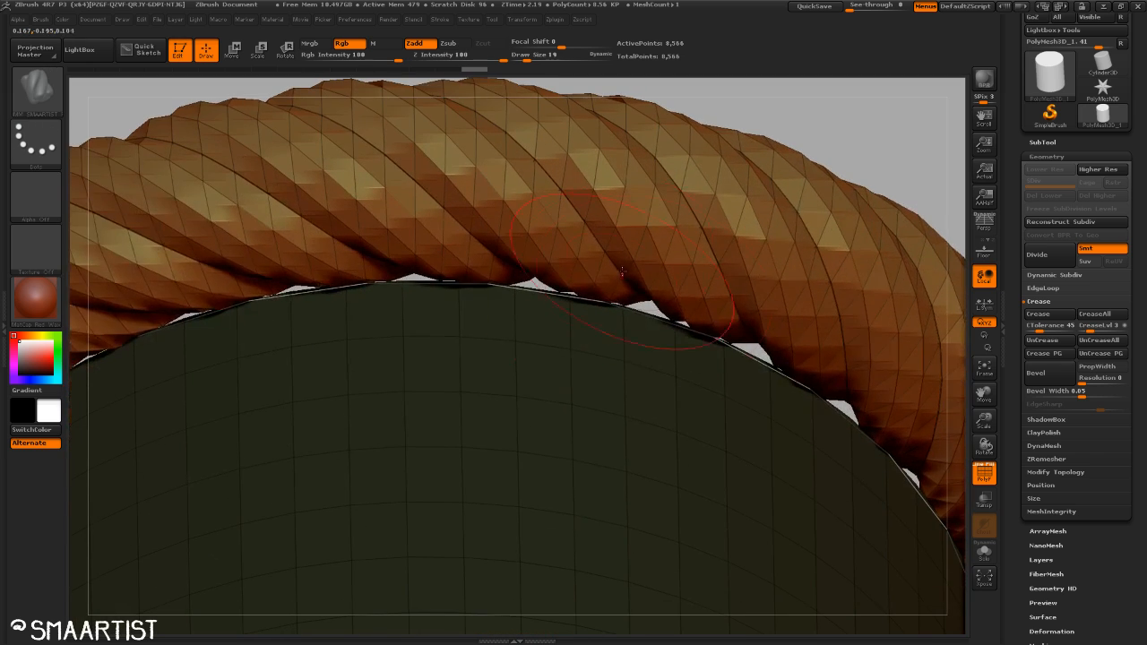
right_click_drag(659, 324, 543, 249, "ctrl")
left_click_drag(689, 266, 539, 154, "alt")
left_click_drag(737, 202, 707, 273)
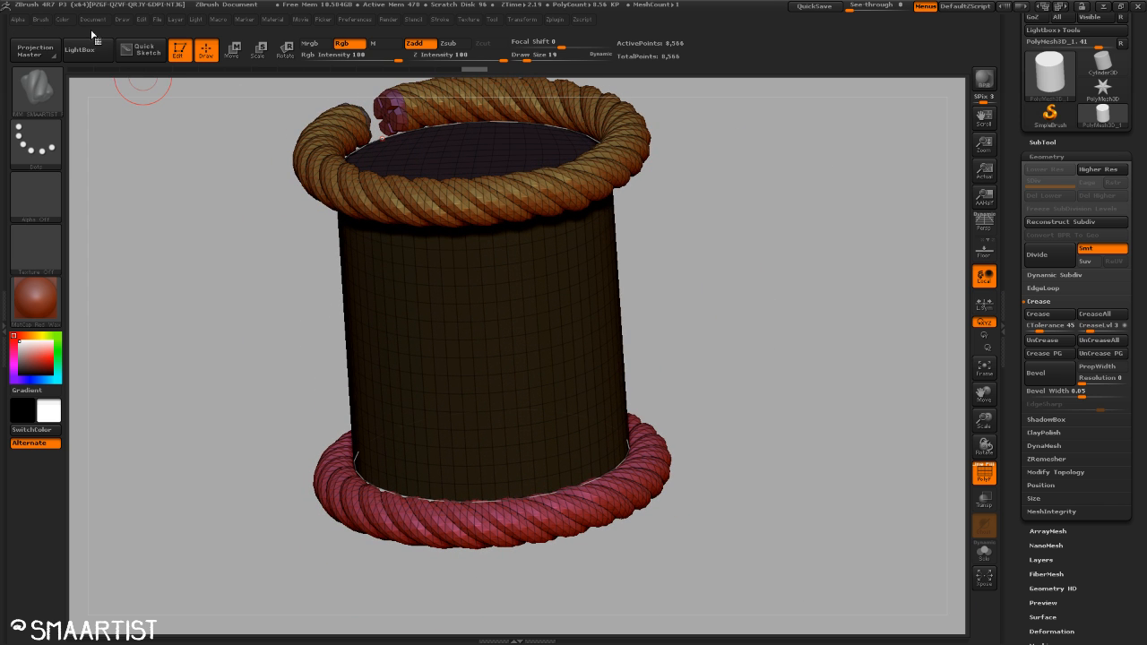
Set the rope brush's Imbed depth to 1 and reapply the rope along both cap-edge curves.
left_click(40, 19)
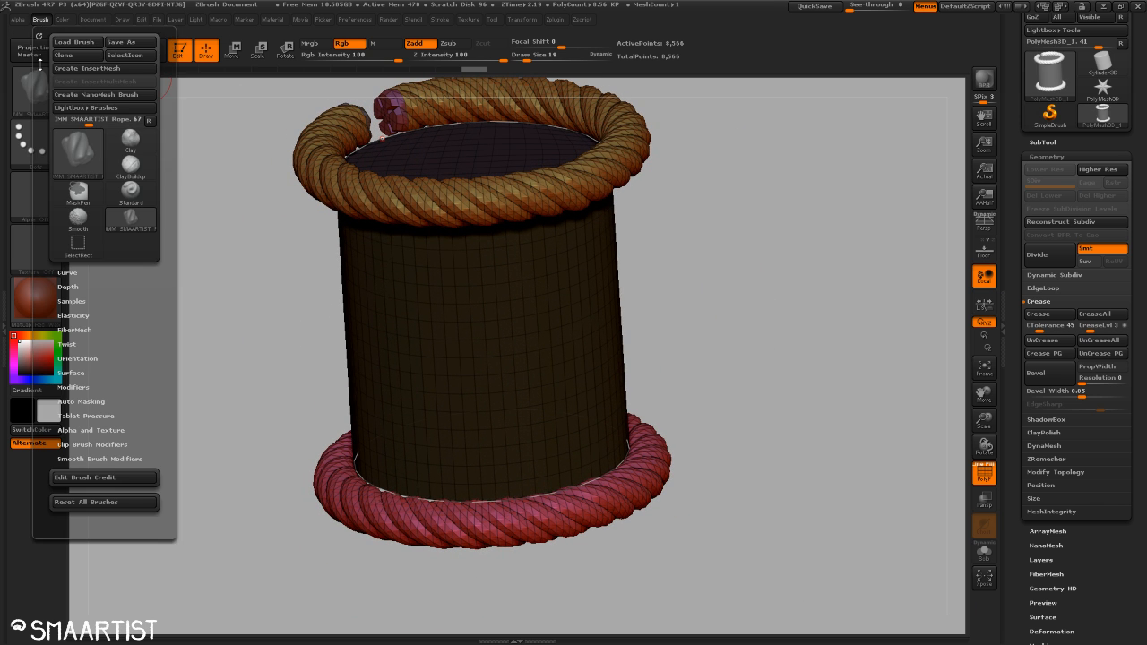
left_click(81, 289)
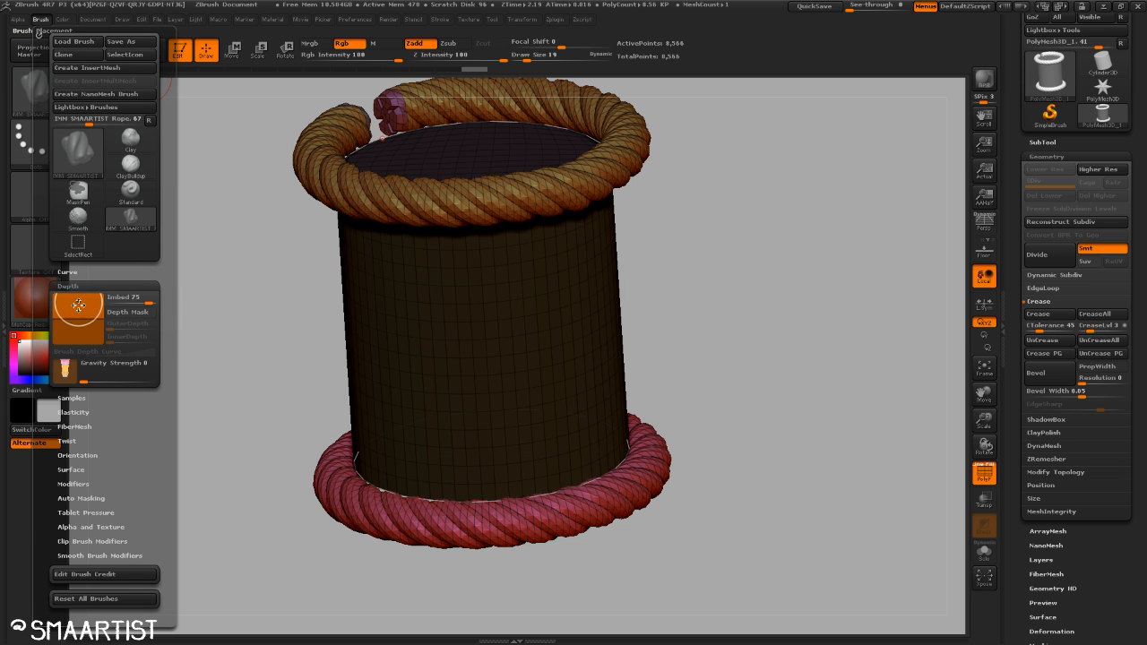
left_click_drag(78, 305, 79, 320)
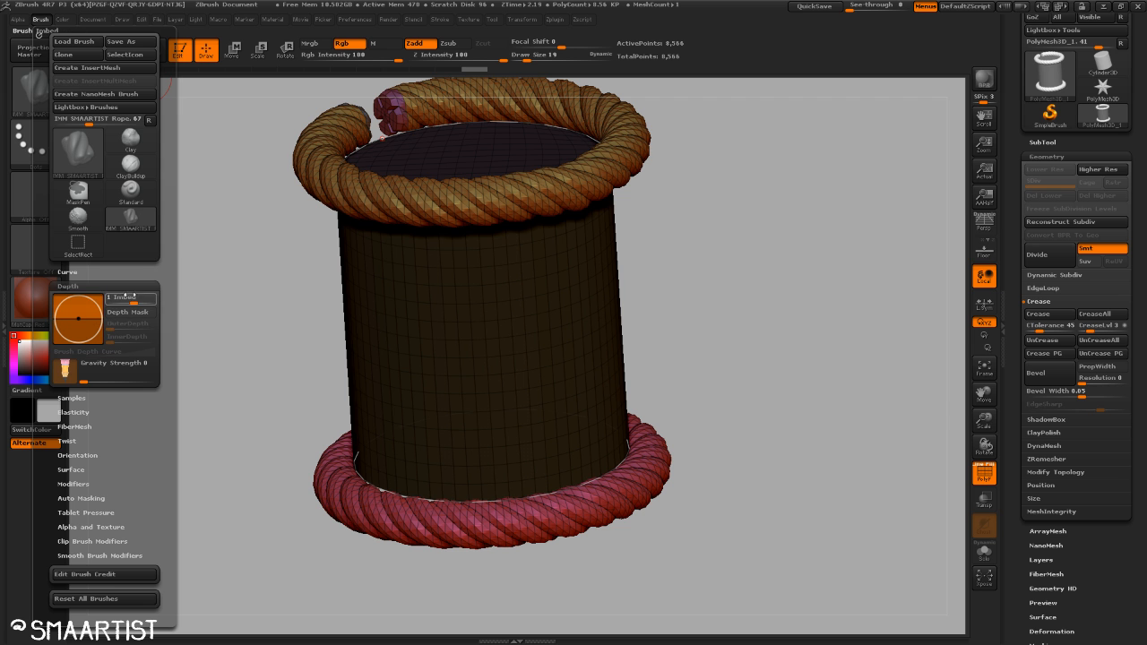
left_click(555, 201)
left_click_drag(745, 221, 722, 295)
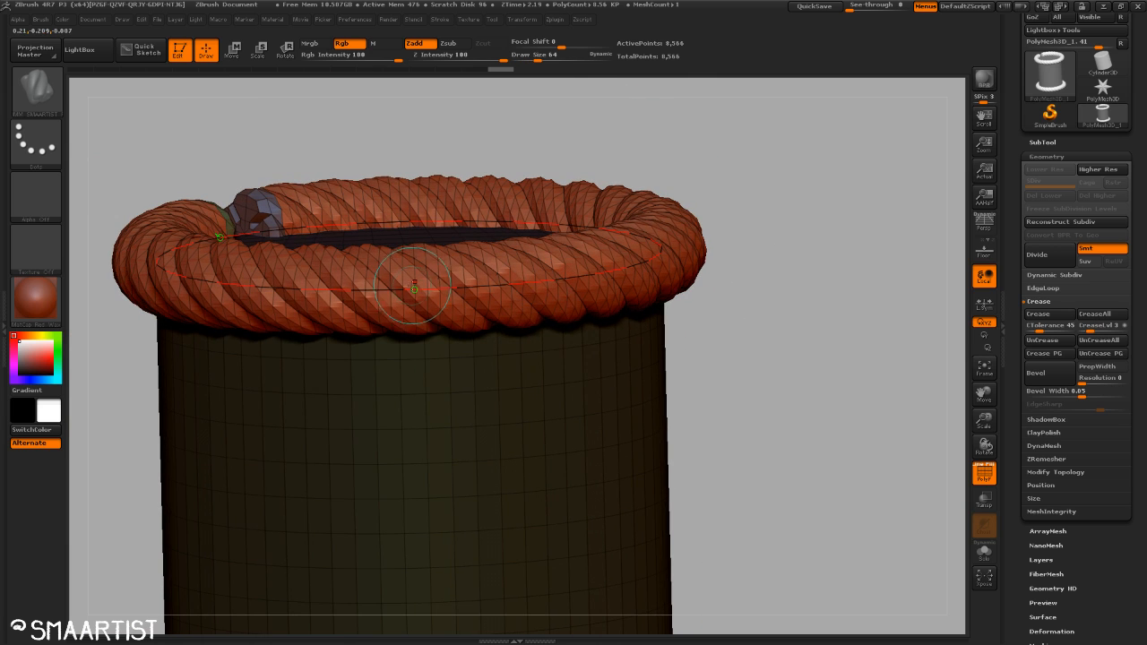
mouse_move(853, 293)
left_mouse_down()
mouse_move(813, 291)
mouse_move(861, 285)
left_mouse_up()
right_click_drag(791, 300, 686, 305, "ctrl")
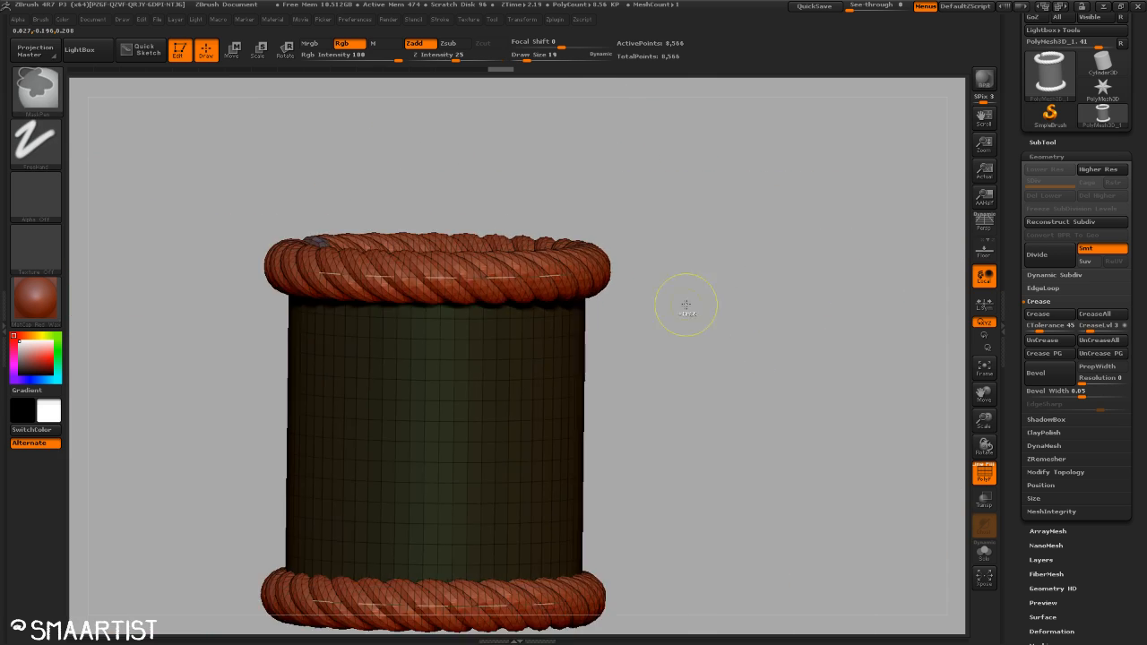
Clear the curves, preview the model with dynamic subdivision, turn off the polyframe and turn on perspective.
left_click(465, 415)
mouse_move(722, 327)
left_mouse_down()
mouse_move(789, 317)
mouse_move(767, 276)
mouse_move(750, 326)
mouse_move(771, 335)
mouse_move(780, 361)
mouse_move(759, 307)
mouse_move(789, 340)
mouse_move(846, 312)
mouse_move(770, 296)
mouse_move(794, 266)
mouse_move(884, 292)
mouse_move(812, 280)
left_mouse_up()
key("d")
key("shift+f")
key("p")
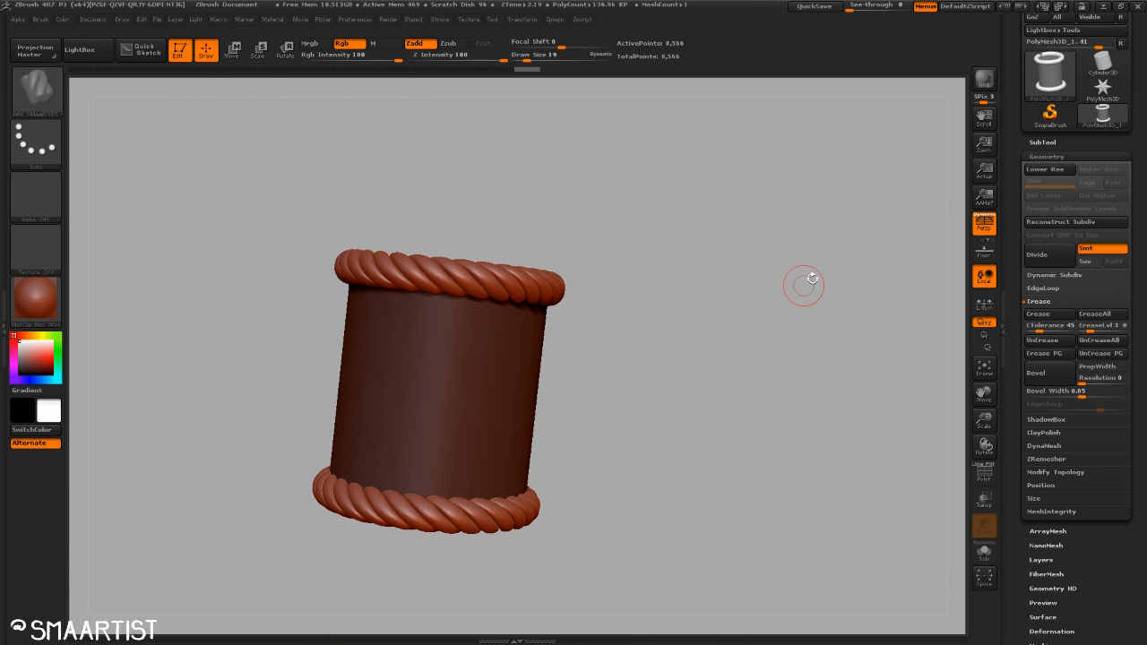
Examine the reclining character sculpture from several angles, then its woven basket and open rim up close.
left_click_drag(1140, 66, 1143, 140)
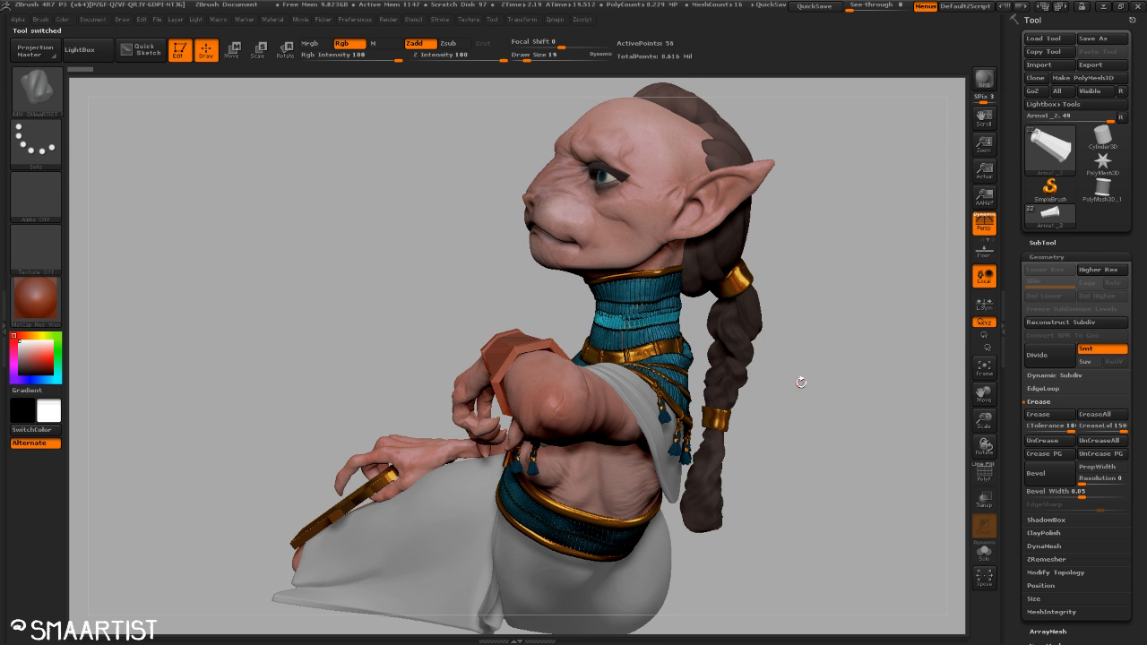
left_click_drag(802, 382, 835, 303)
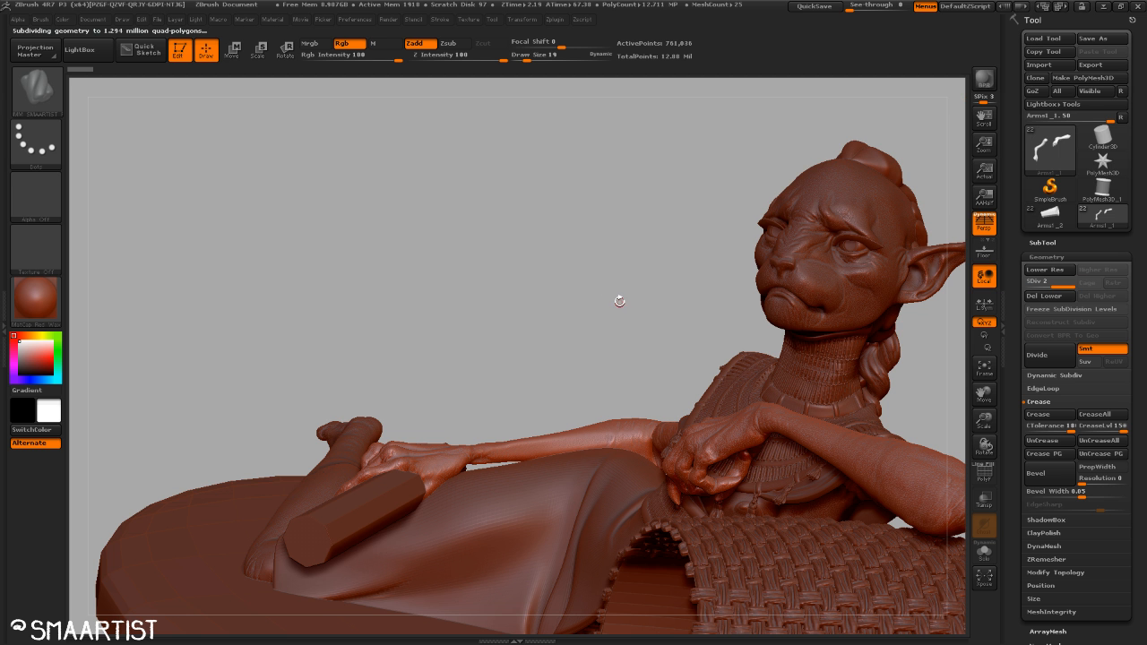
left_click_drag(613, 306, 576, 278, "alt")
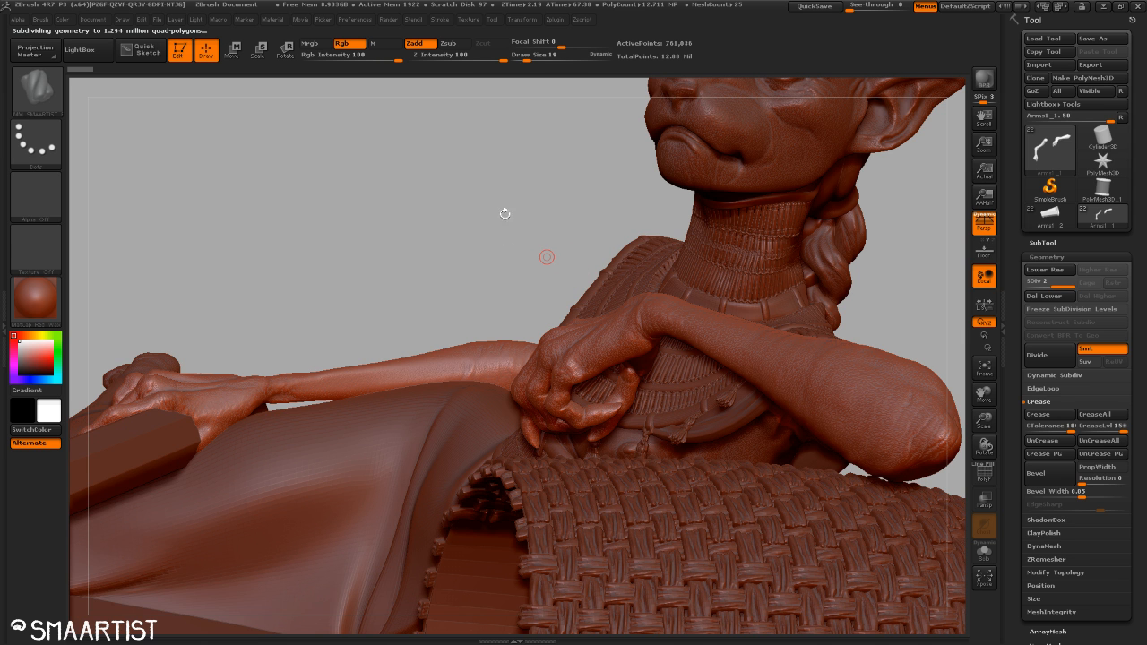
key("f")
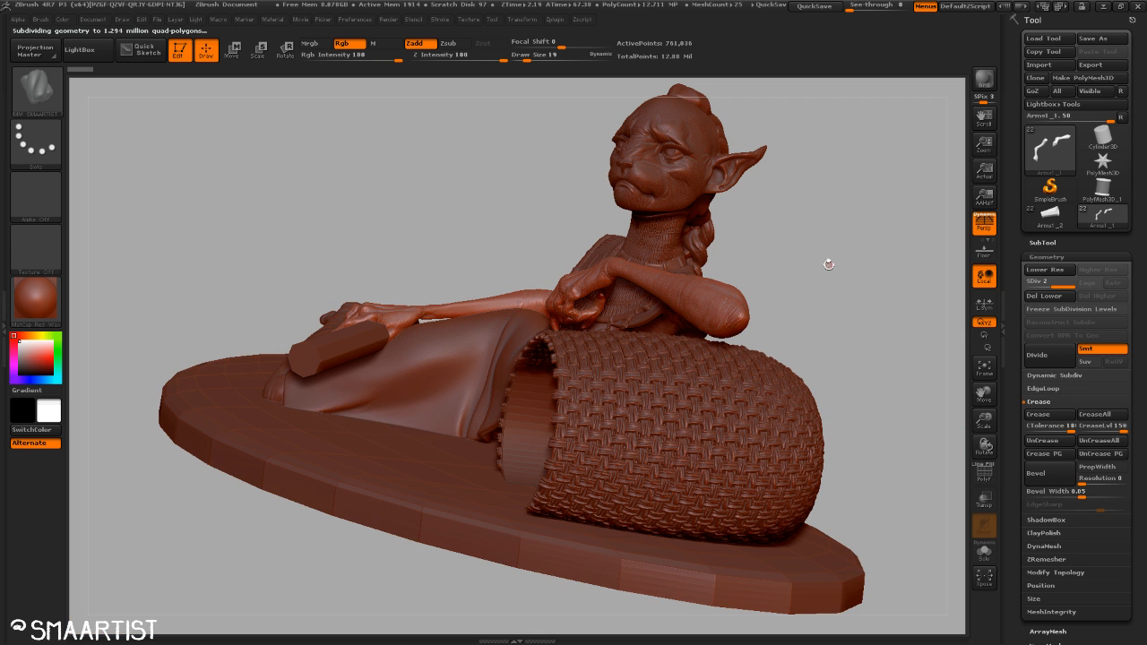
left_click_drag(812, 263, 860, 283)
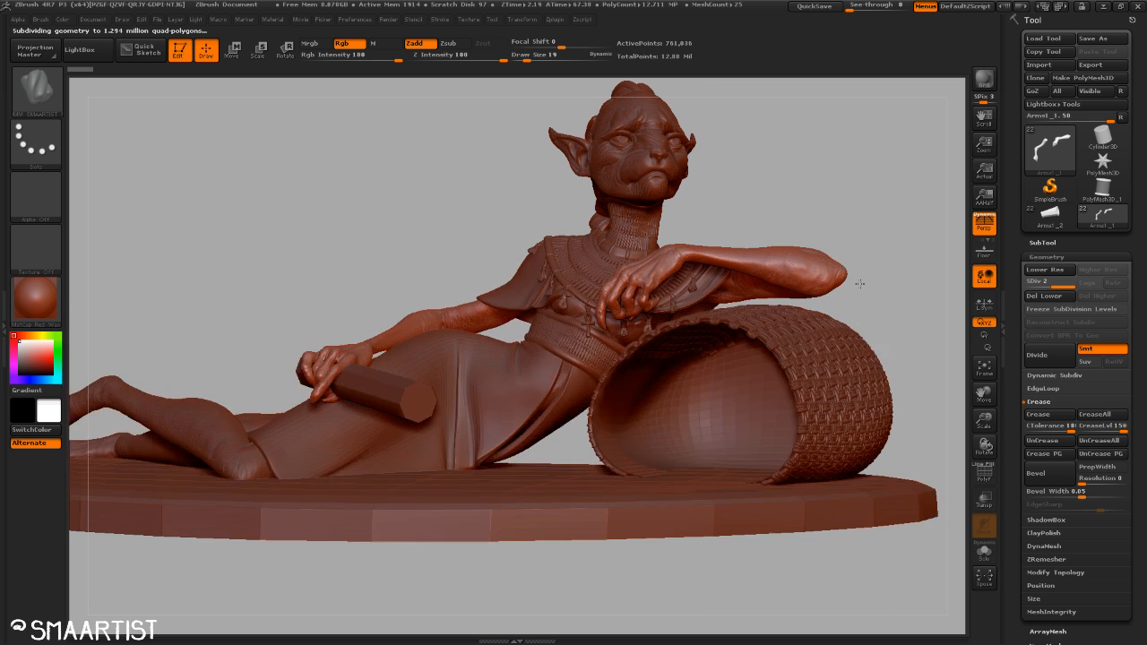
left_click_drag(881, 225, 881, 283)
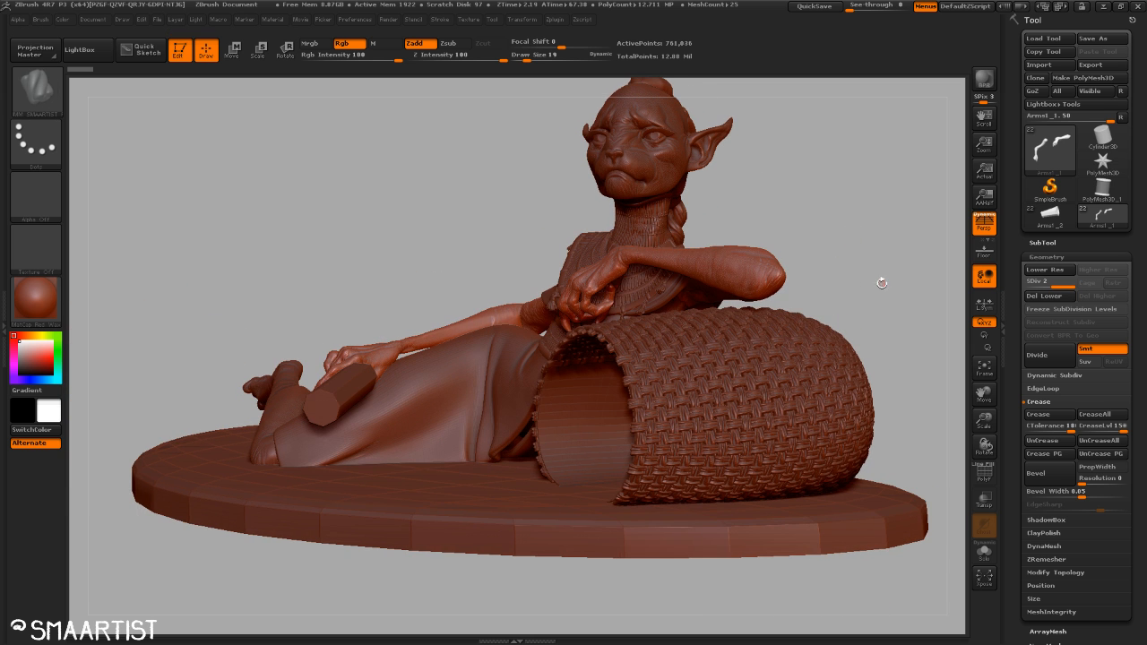
right_click_drag(848, 252, 786, 185, "alt")
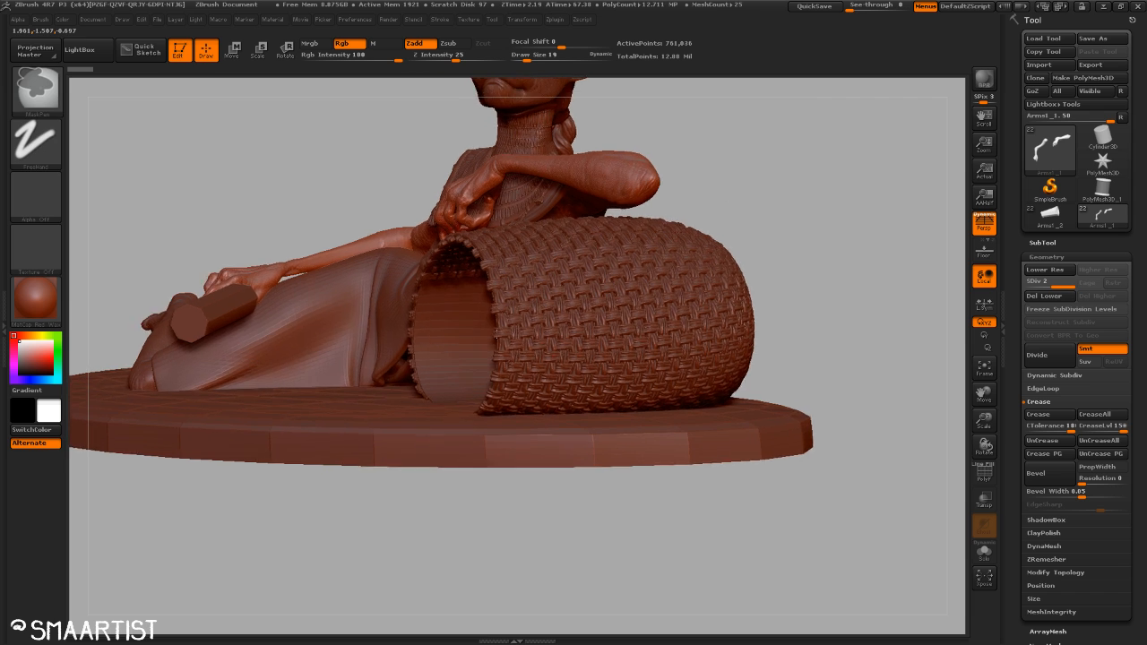
right_click_drag(506, 260, 509, 364, "ctrl")
right_click_drag(437, 369, 337, 367, "alt")
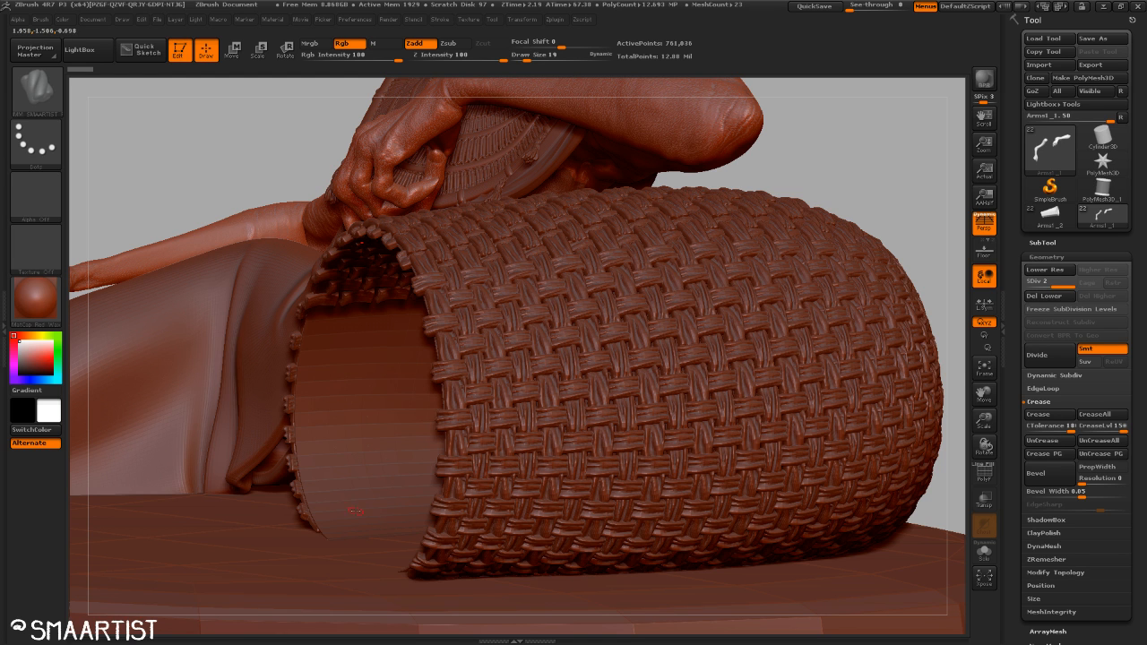
Hide the eyes, eyelashes, hair, hair ties, torus, collar and torso subtools of the character.
left_click(1043, 242)
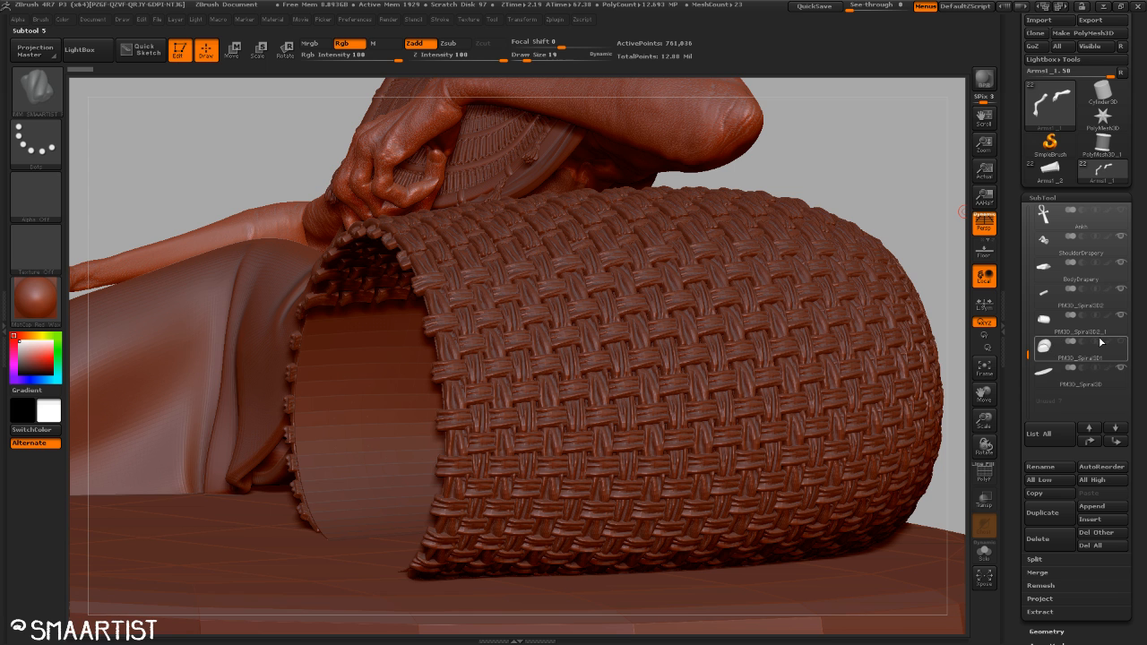
left_click_drag(1028, 353, 1028, 210)
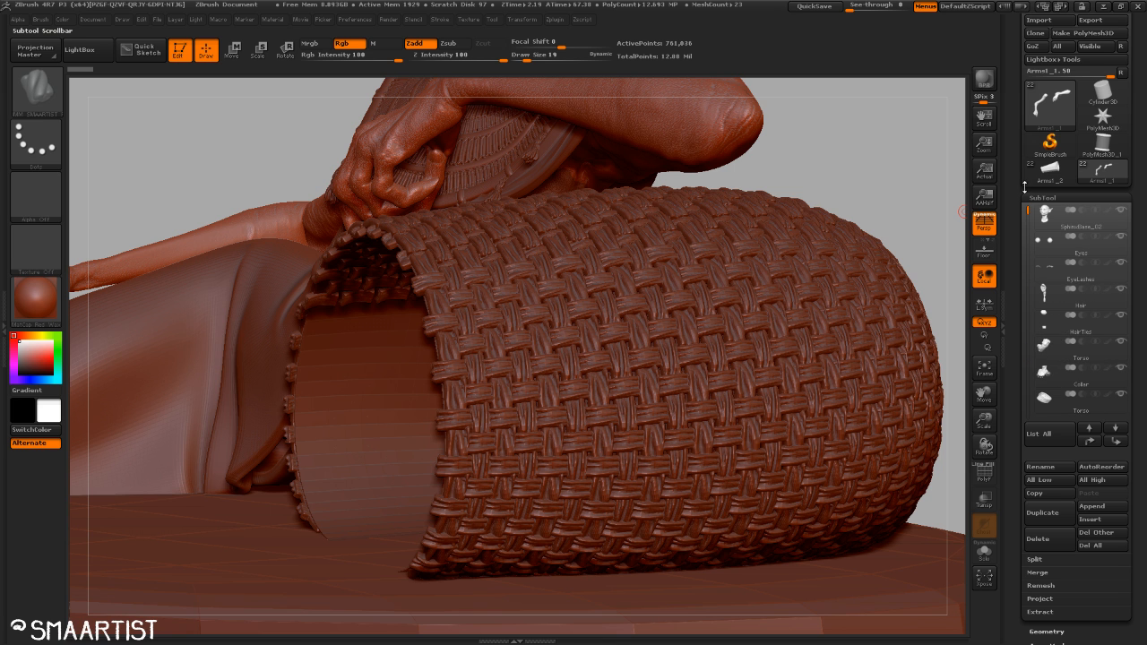
left_click(1121, 239)
left_click(1120, 264)
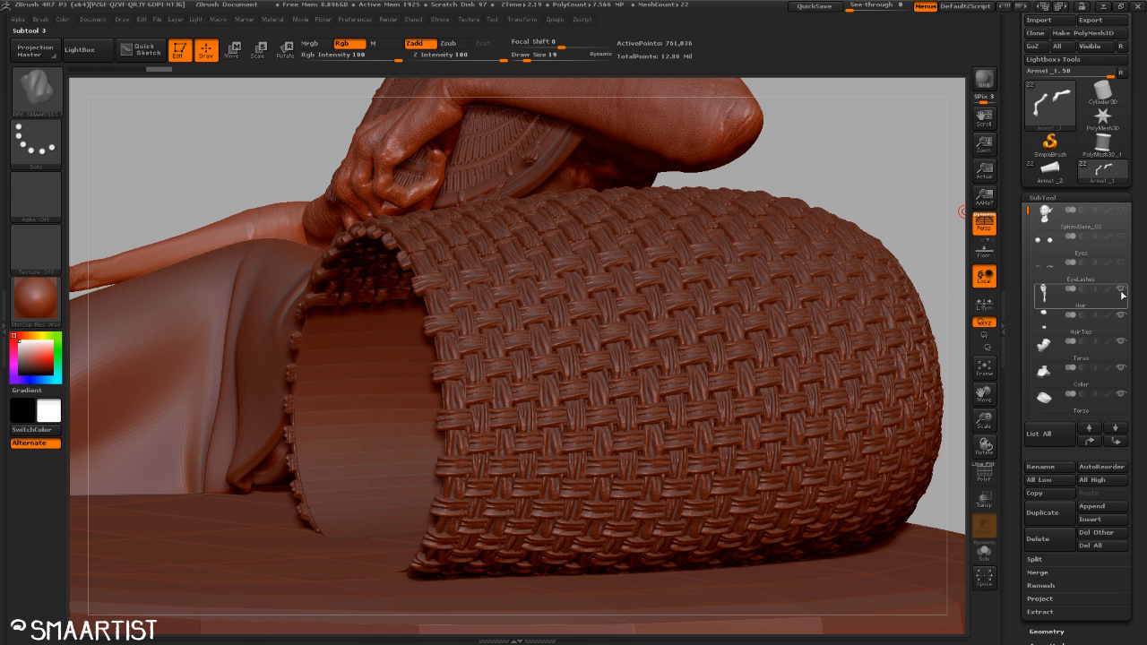
left_click(1121, 289)
left_click(1121, 315)
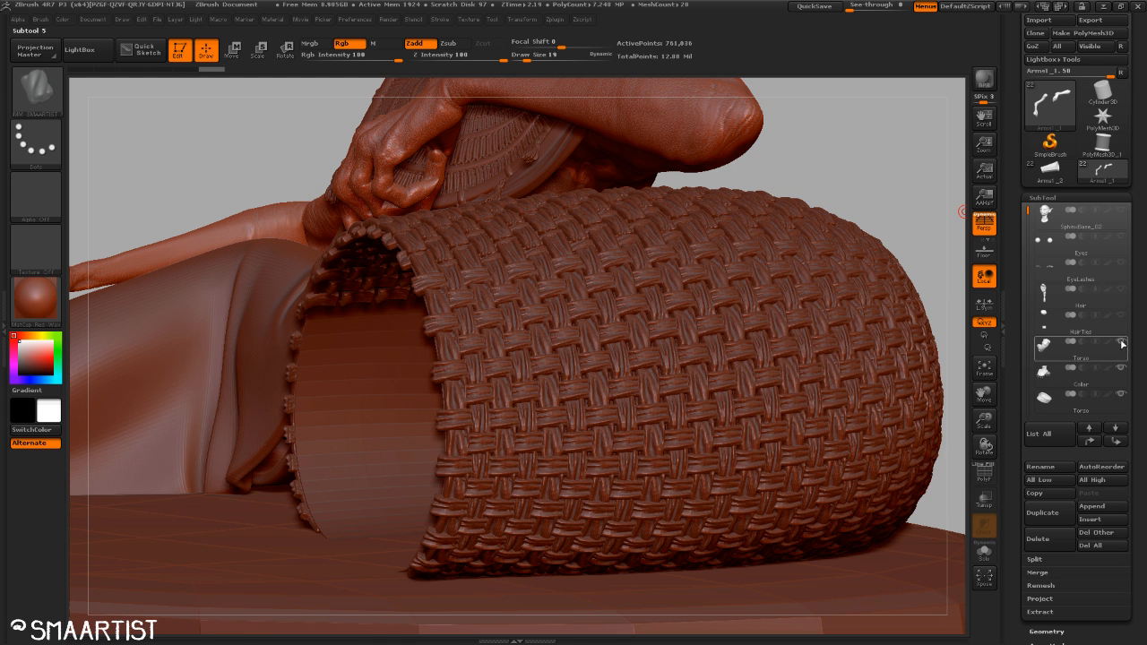
left_click(1123, 344)
left_click(1128, 400)
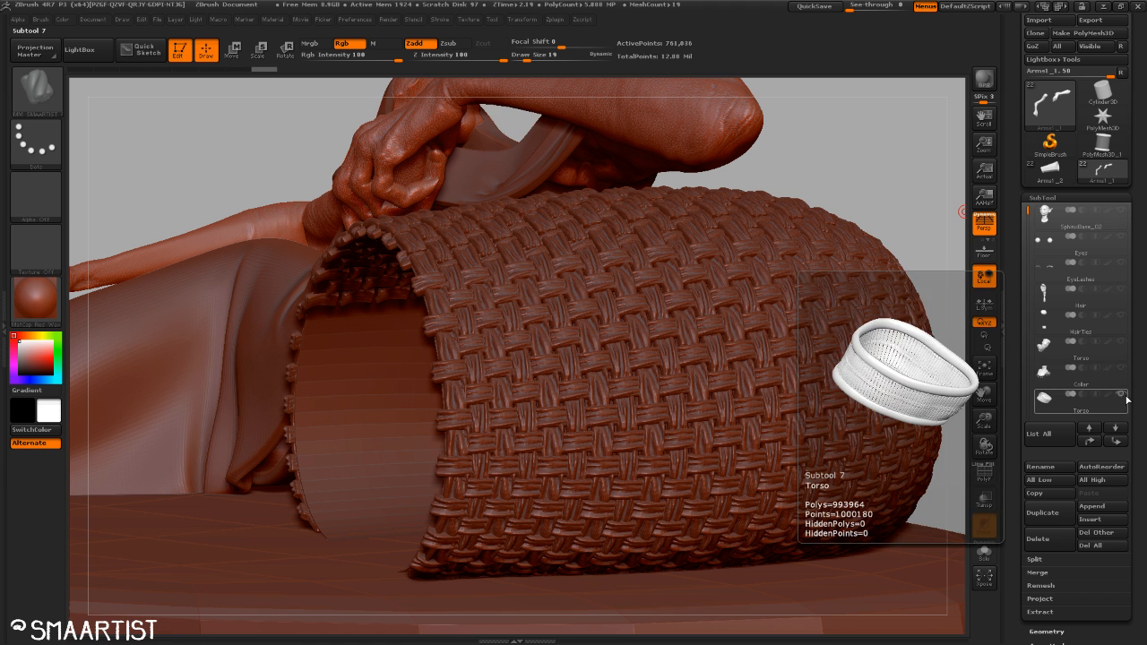
Select the Arms1_2 subtool and hide the remaining arm, leg, tail and ankh subtools.
left_click_drag(1028, 213, 1028, 242)
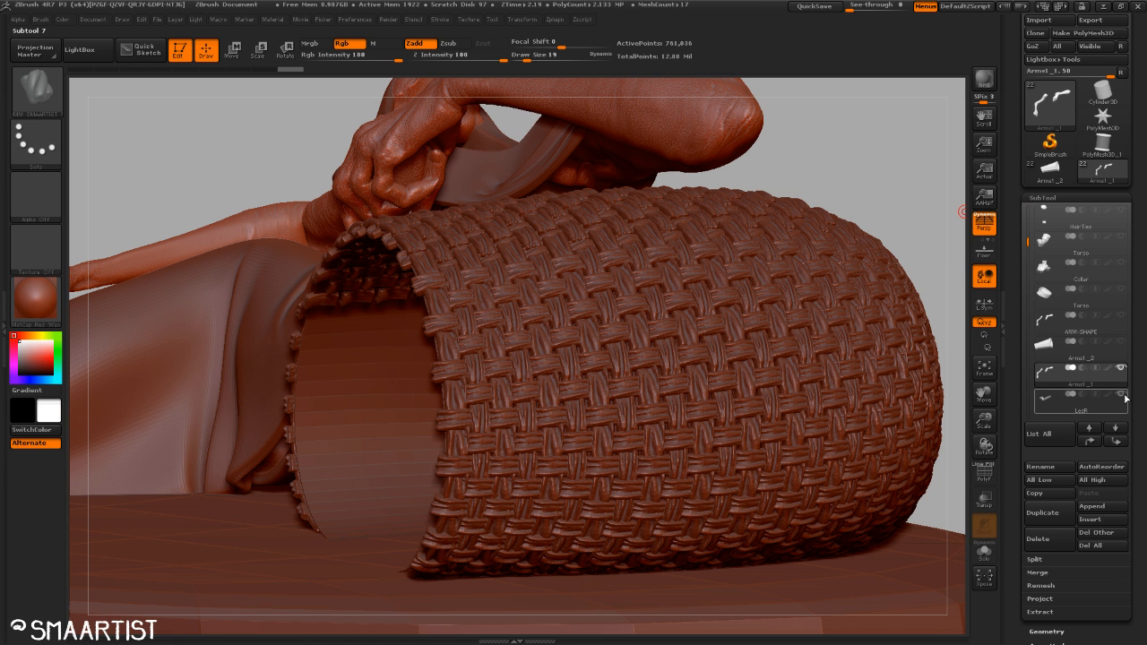
left_click(1090, 357)
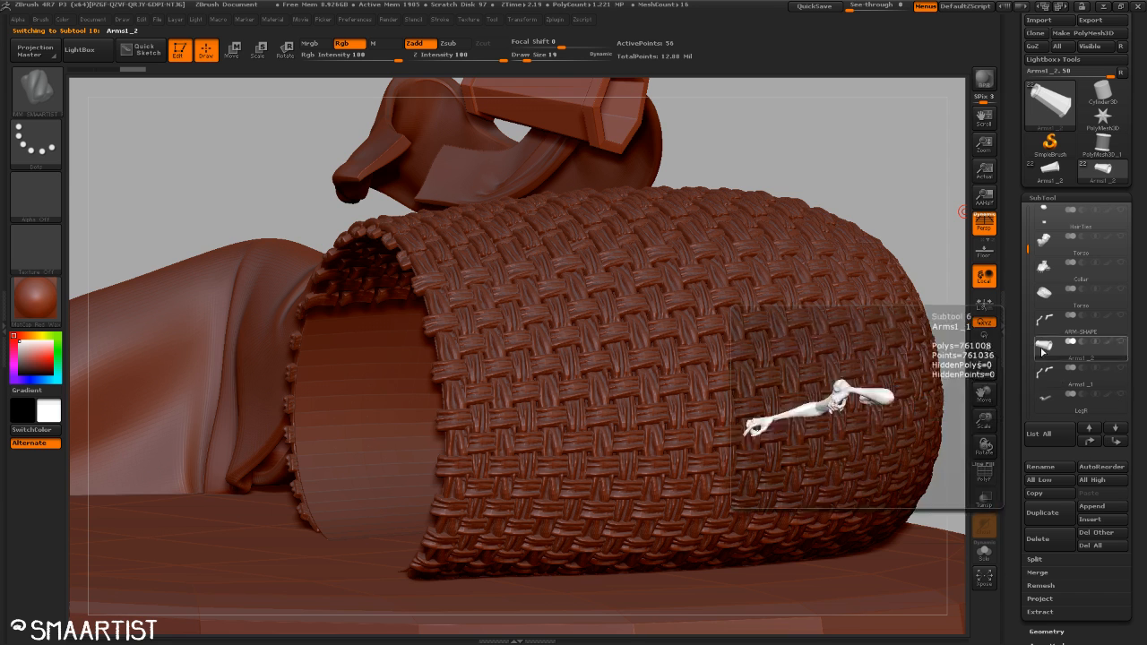
left_click_drag(1030, 248, 1027, 281)
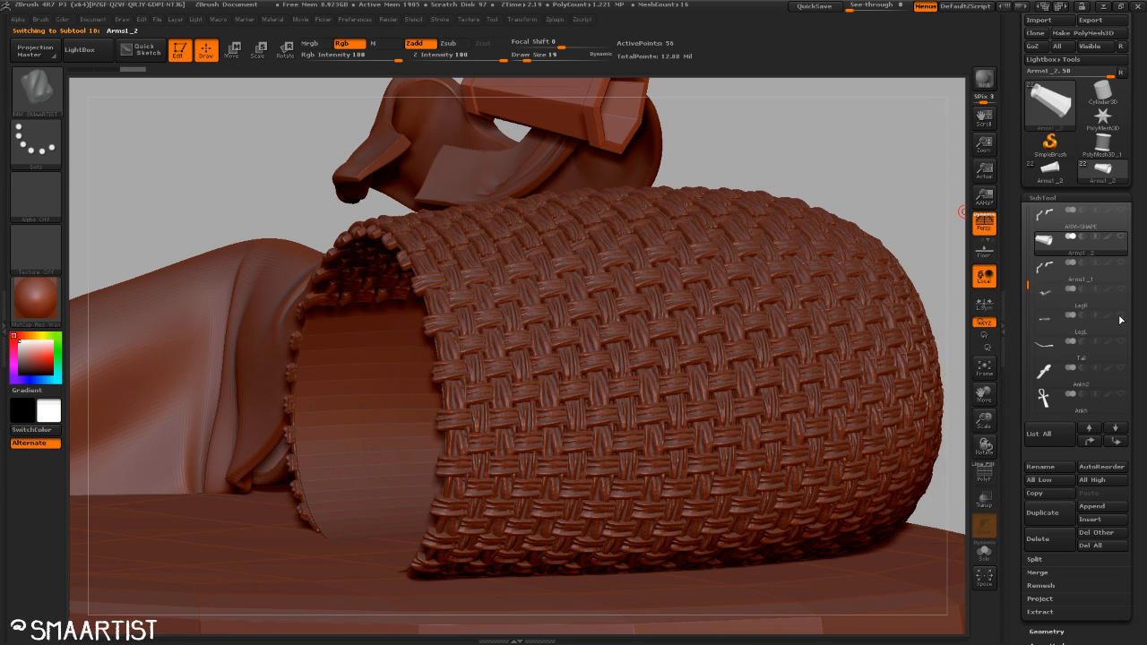
left_click_drag(1028, 285, 1030, 331)
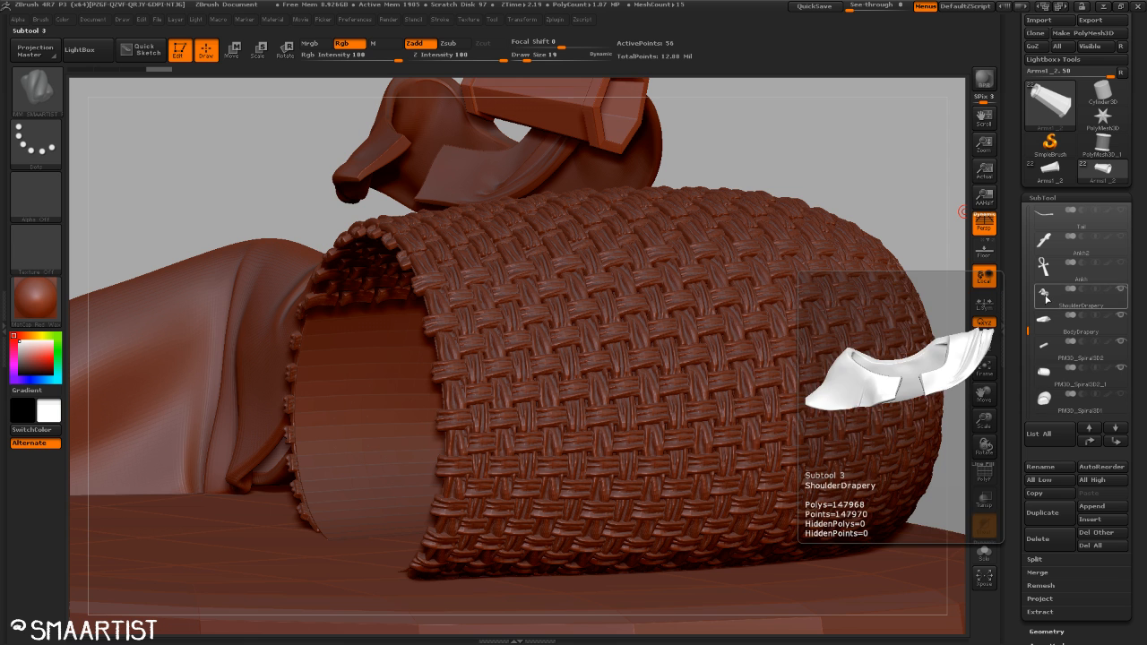
Hide the ShoulderDrapery, BodyDrapery and PM3D_Spiral3D2 subtools and select the woven basket PM3D_Spiral3D2_1.
left_click(1121, 292)
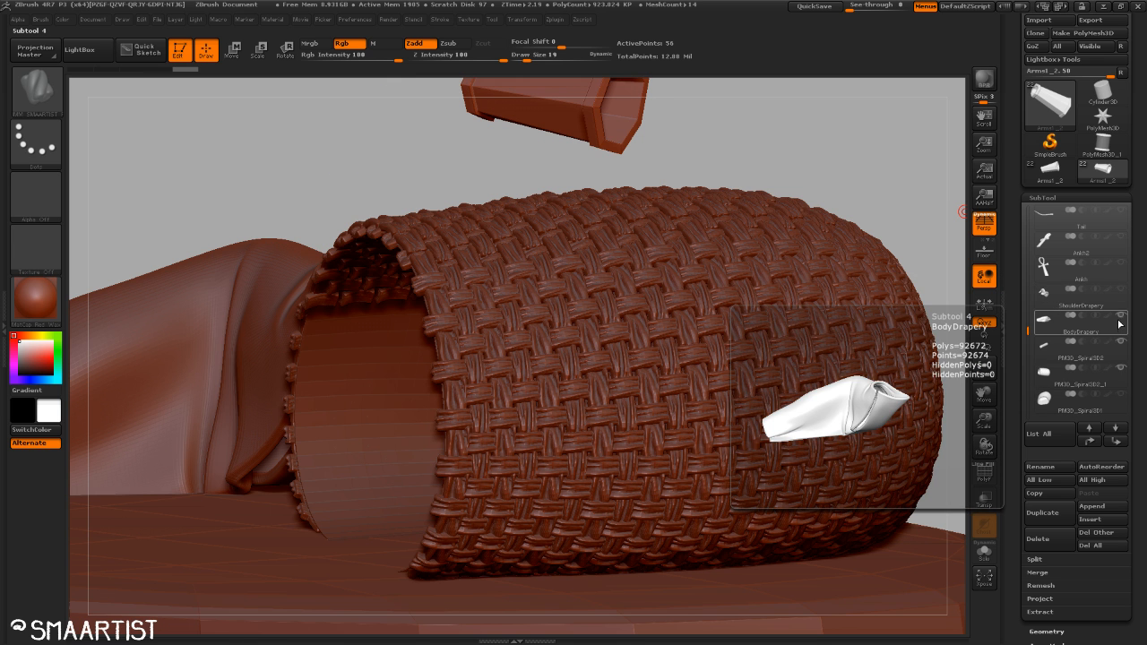
left_click(1122, 318)
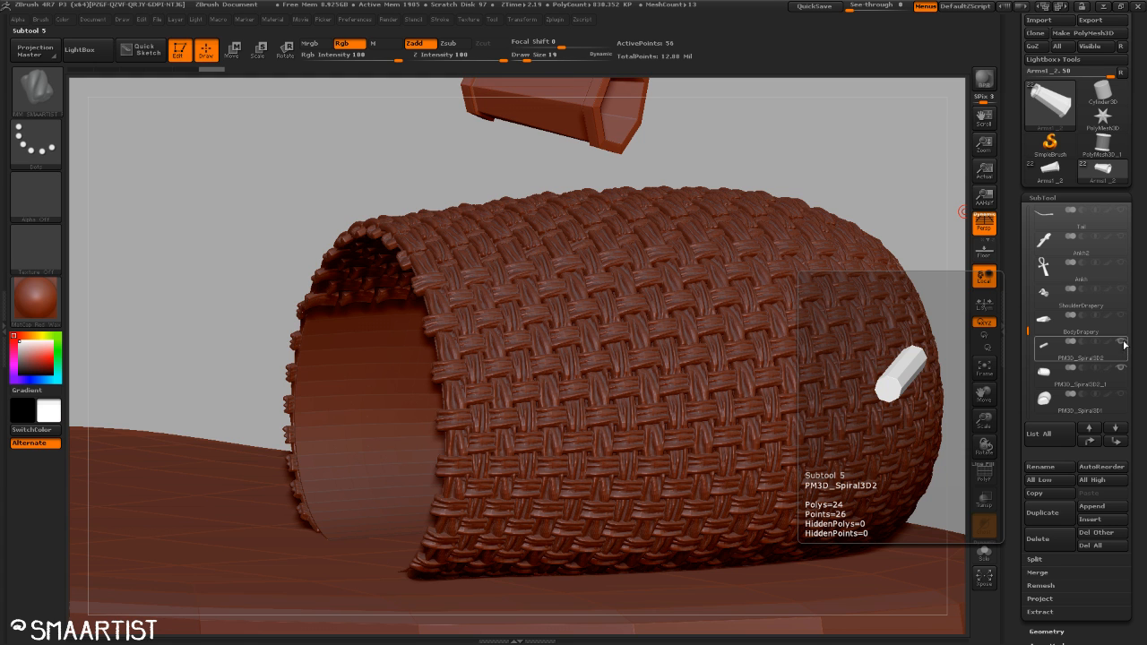
left_click(1123, 342)
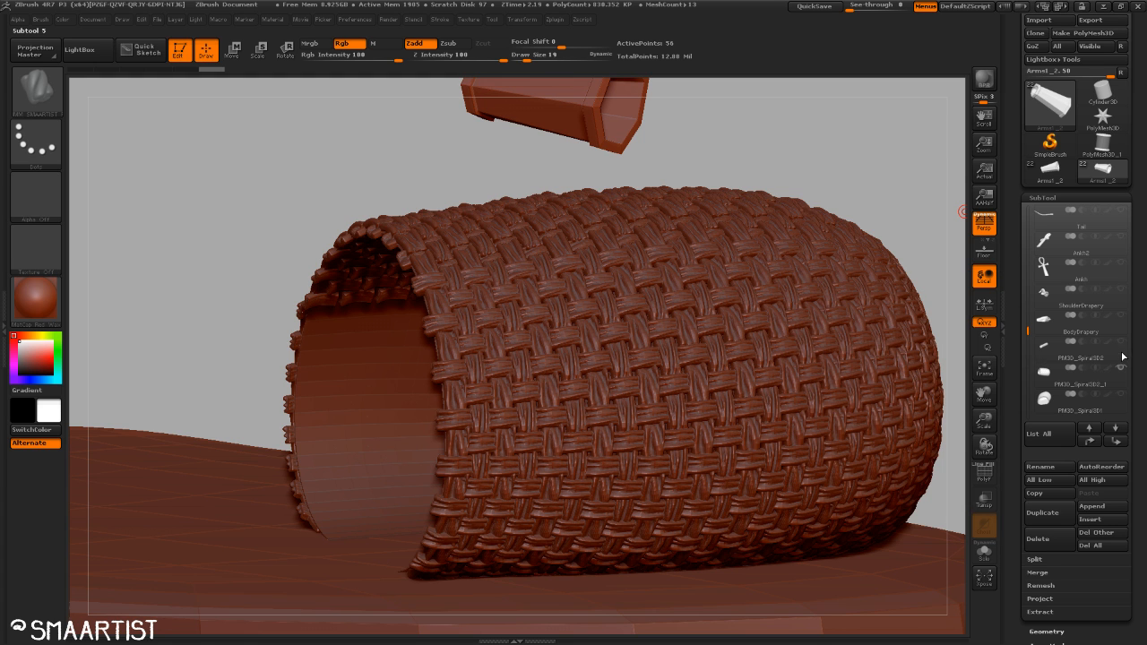
left_click(1058, 382)
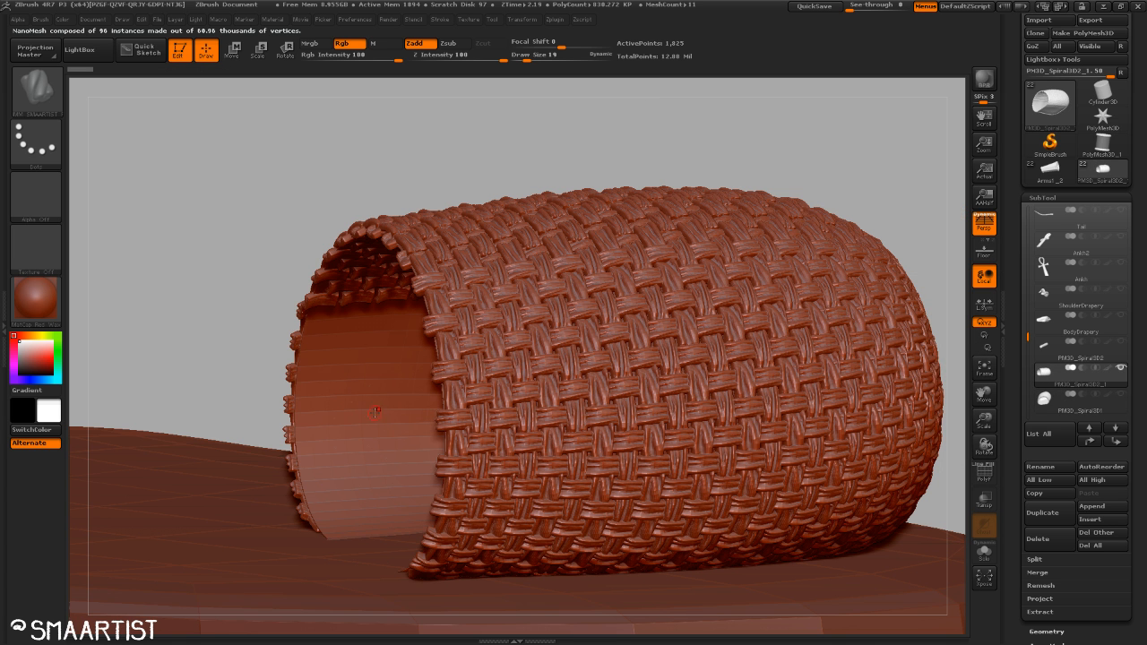
Turn on the polyframe and isolate the woven basket with Solo mode.
key("shift+f")
left_click_drag(305, 197, 339, 337)
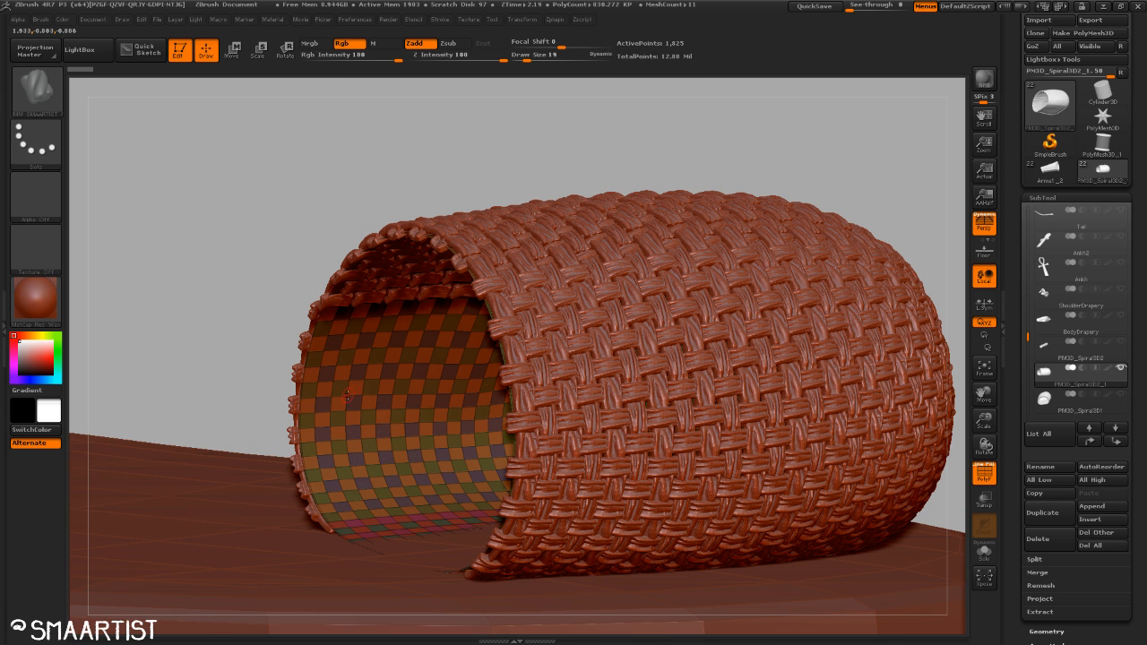
left_click(984, 552)
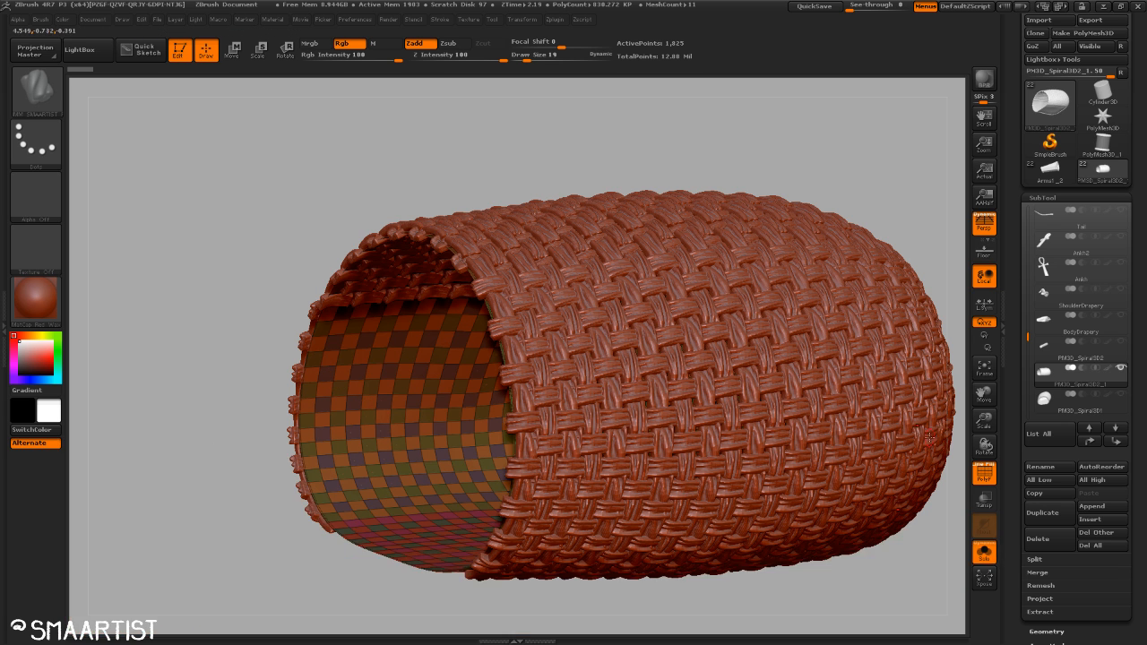
mouse_move(639, 156)
left_mouse_down()
mouse_move(664, 151)
mouse_move(640, 154)
left_mouse_up()
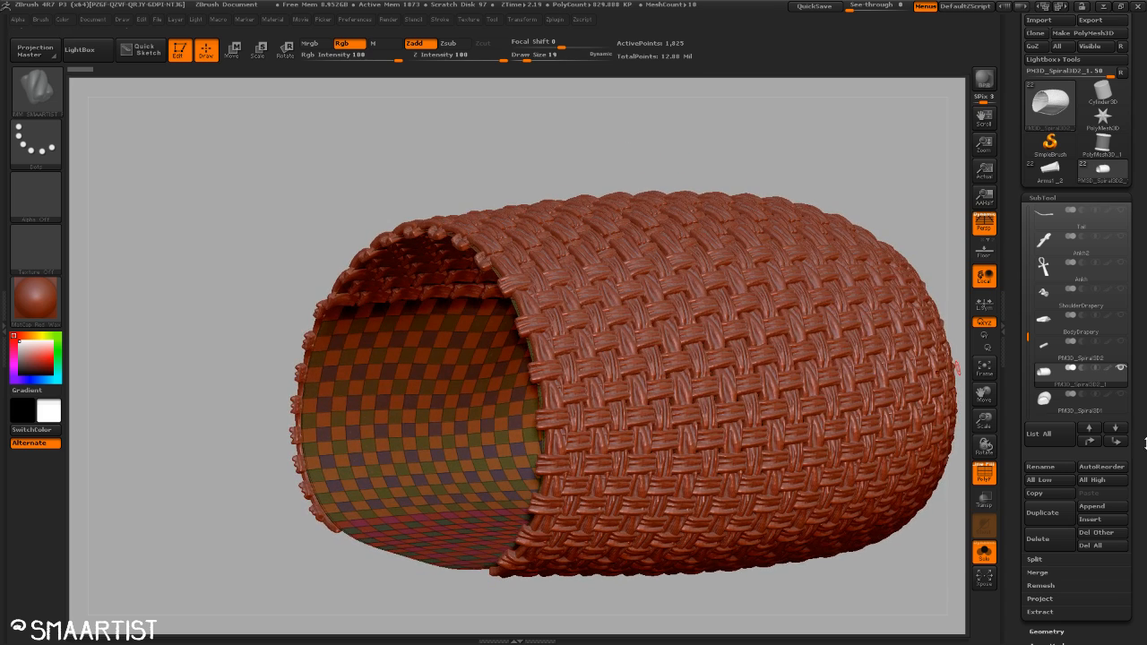
Select the smooth basket base PM3D_Spiral3D1 and hide the polygroup of its thick rim.
left_click(1051, 408)
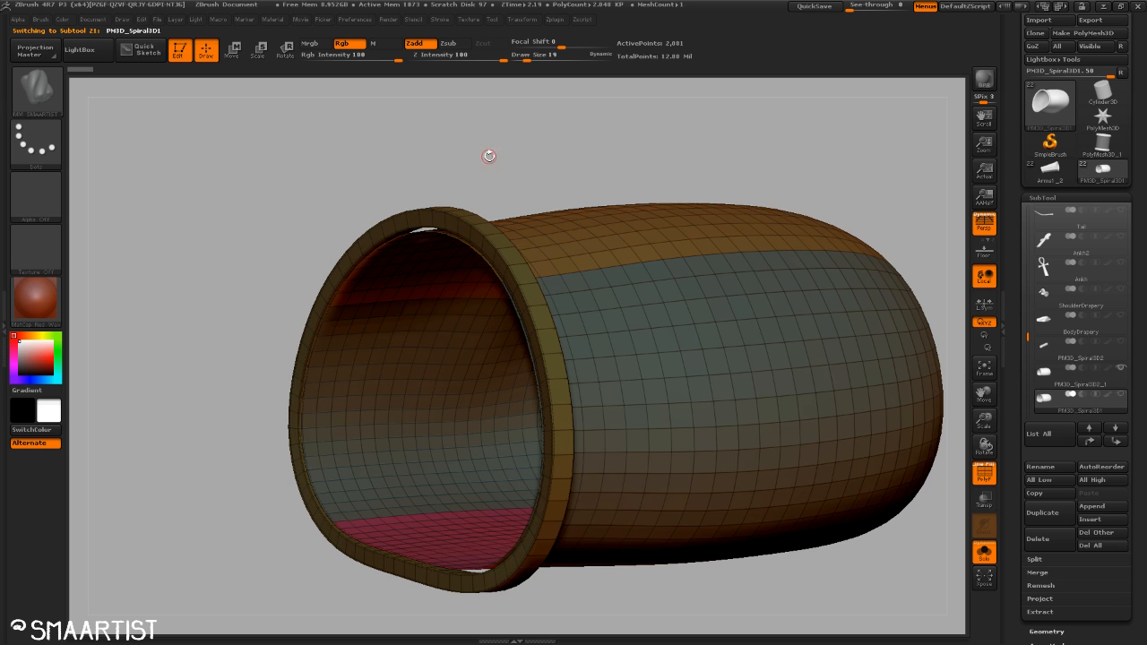
left_click_drag(490, 151, 443, 212)
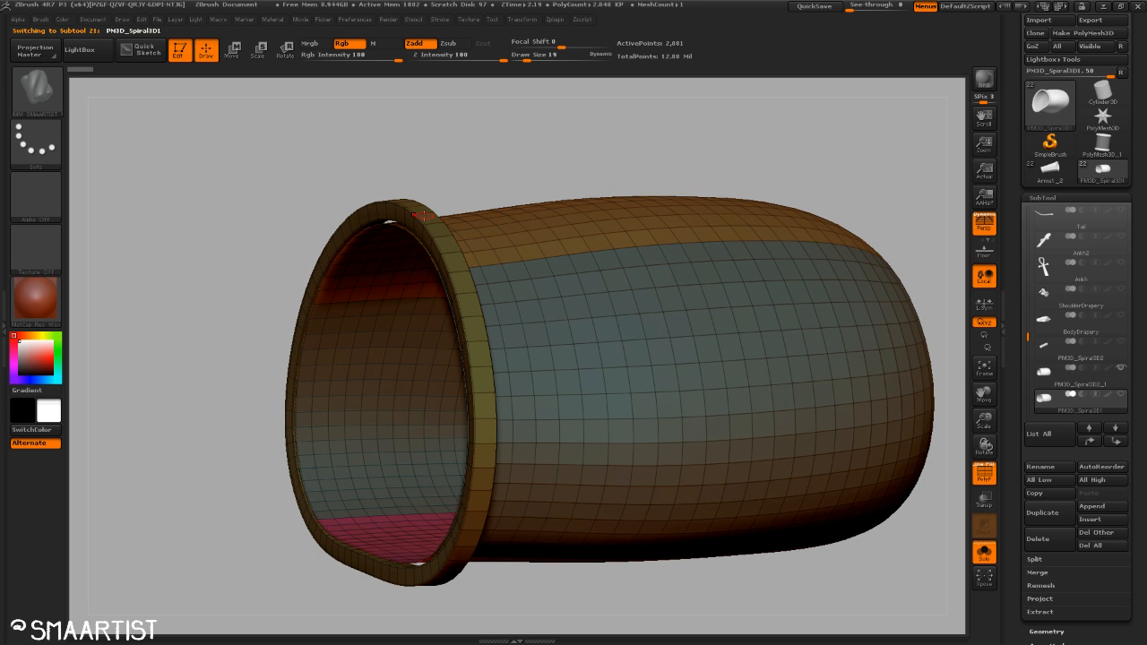
left_click(405, 211, "ctrl+shift")
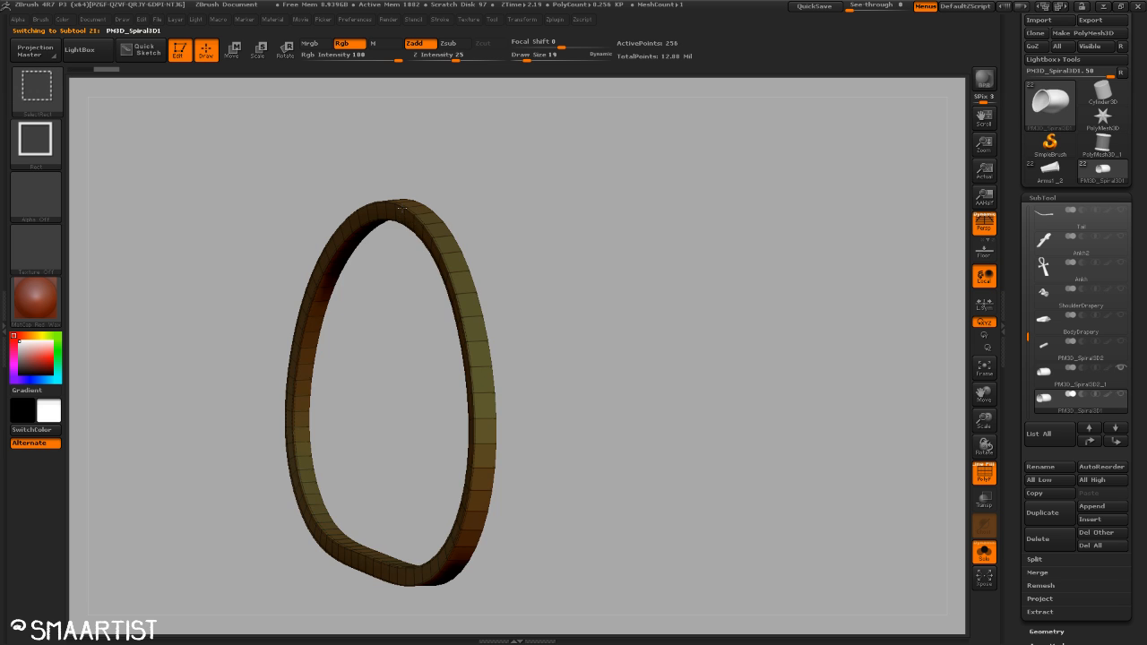
left_click(402, 208, "ctrl+shift")
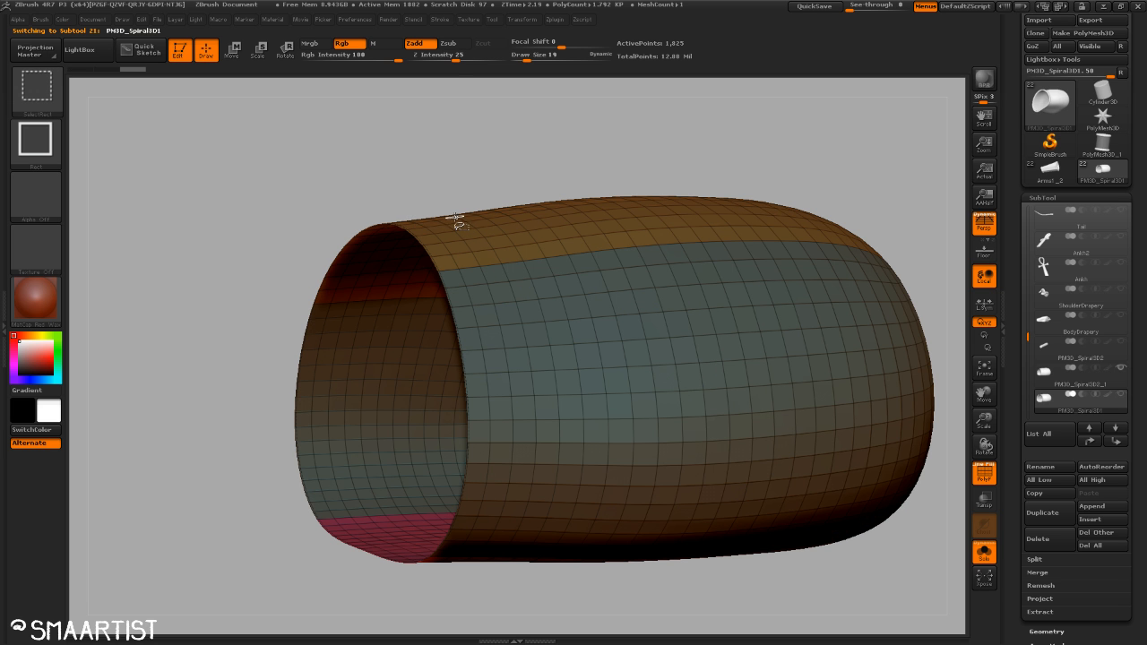
Frame the basket base's open edge with a Frame Mesh curve, with Border on and Polygroups off.
left_click(440, 20)
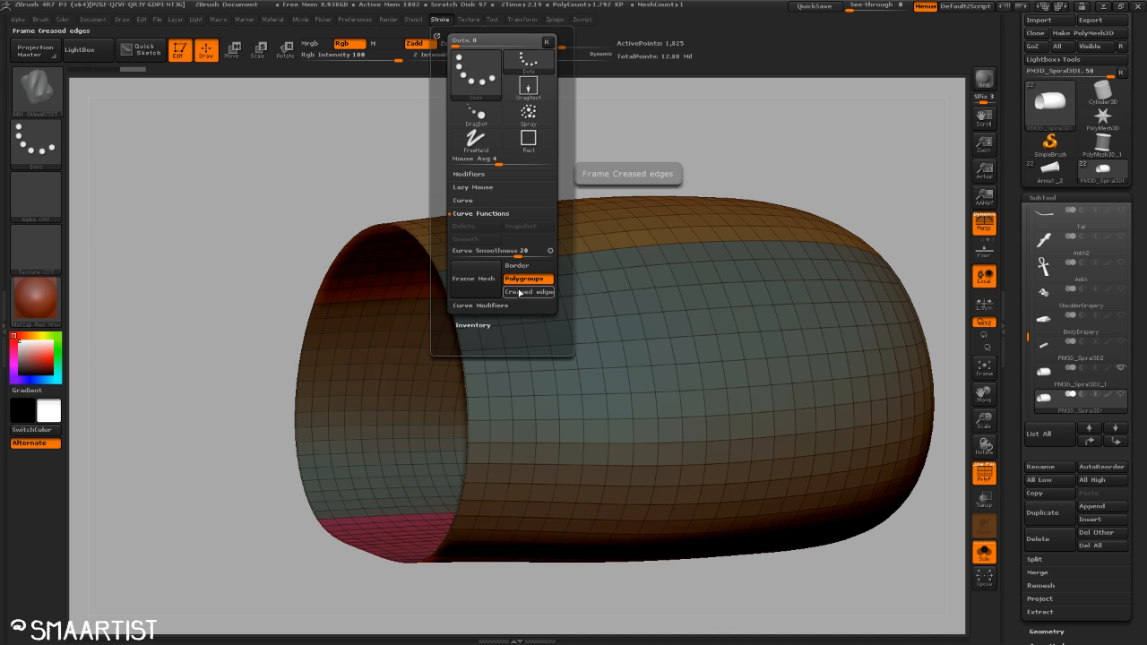
left_click(518, 266)
left_click(477, 281)
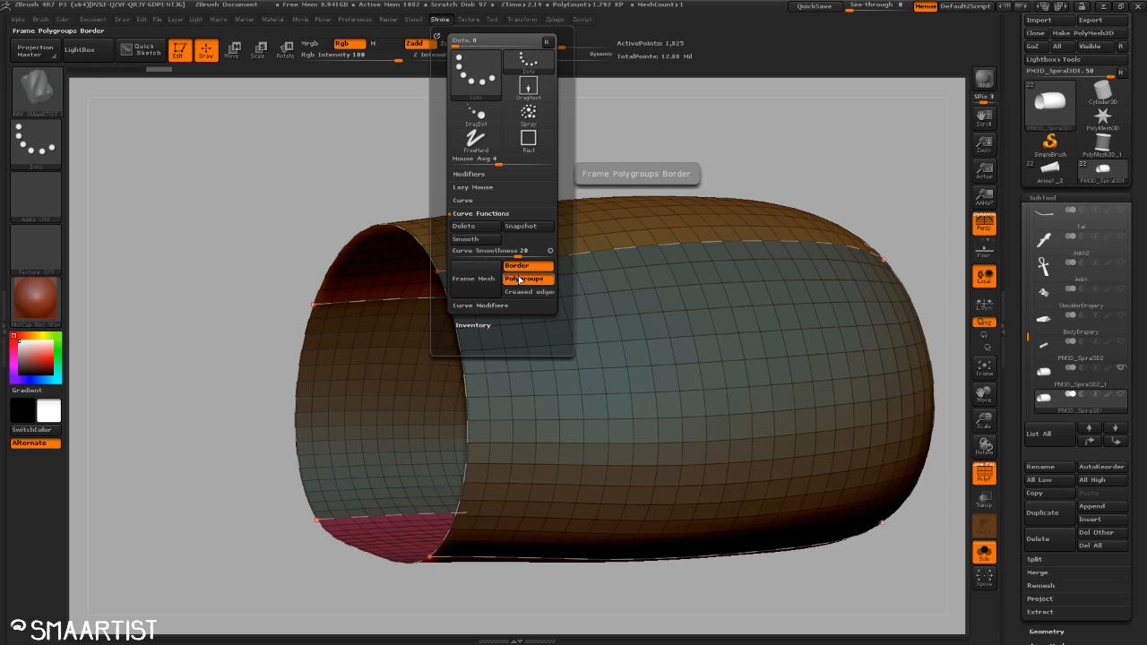
left_click(523, 278)
left_click(497, 290)
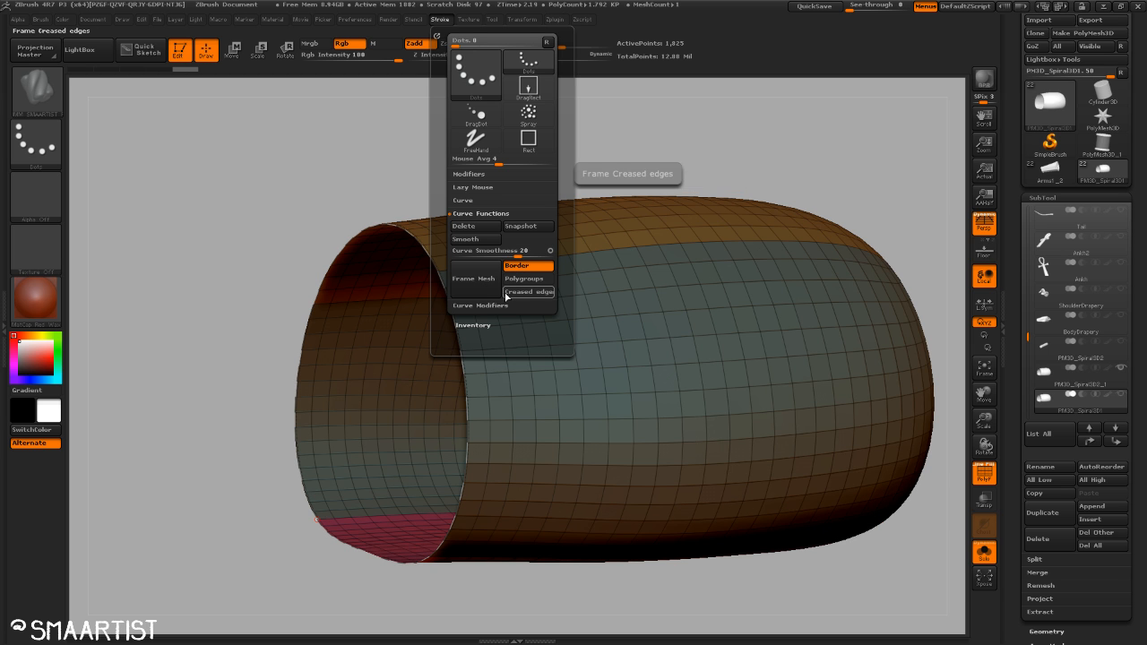
left_click_drag(333, 187, 610, 346)
left_click_drag(840, 295, 539, 320)
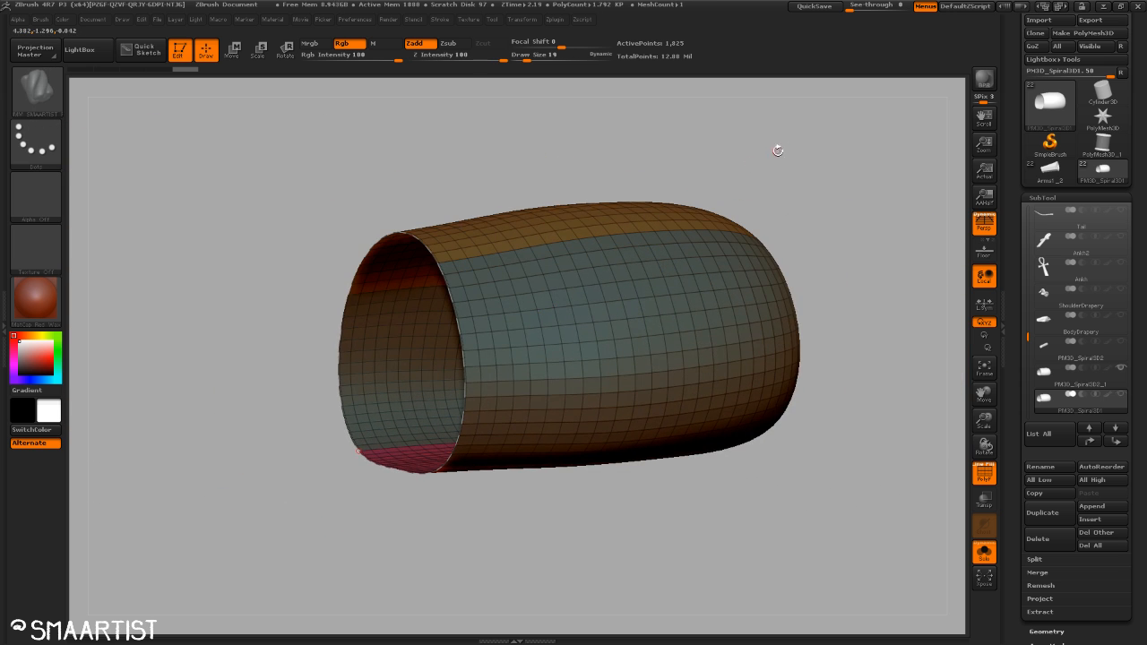
Apply the rope brush along the basket's rim curve with Draw Size set to 50.
key("b")
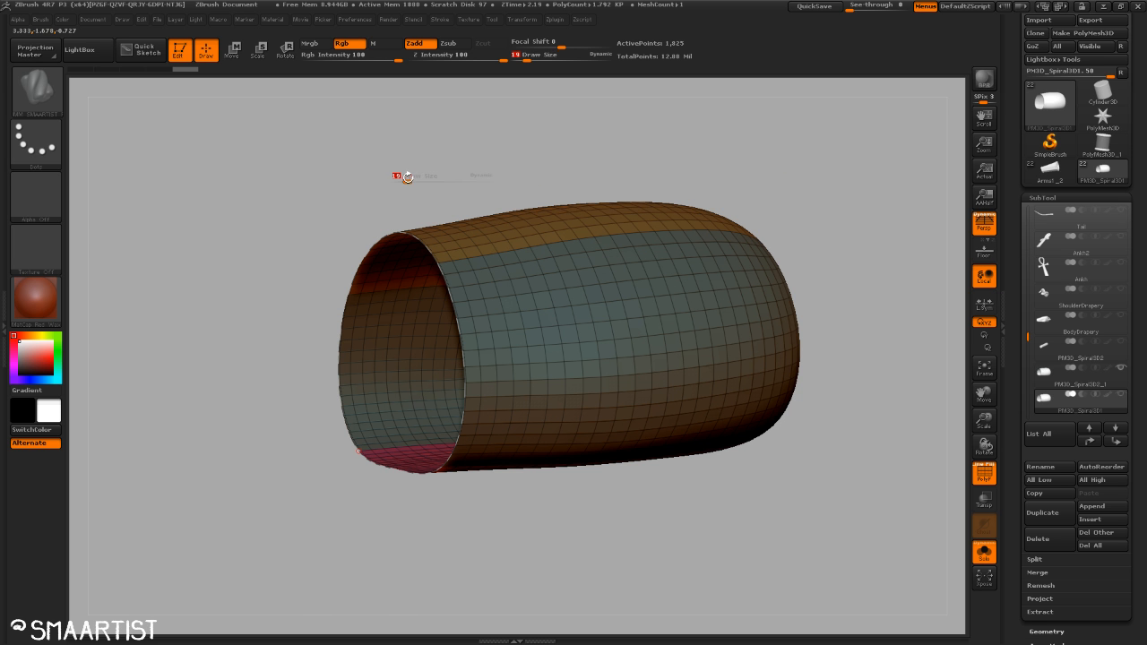
left_click_drag(407, 177, 417, 182)
left_click(518, 20)
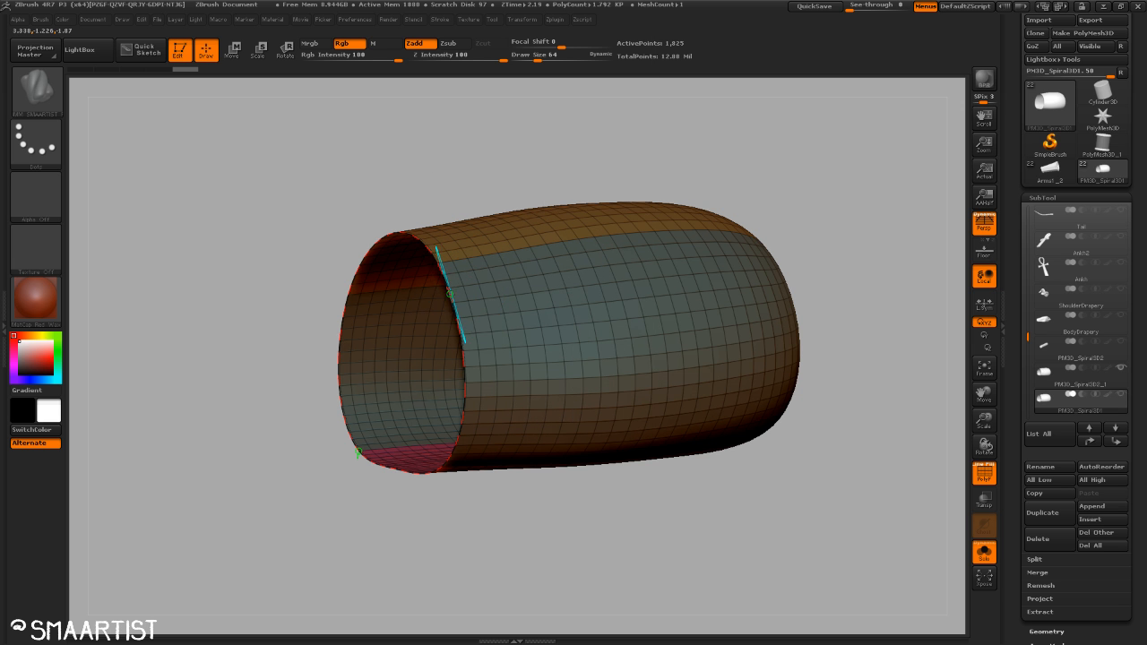
left_click(458, 291)
left_click_drag(463, 181, 535, 171)
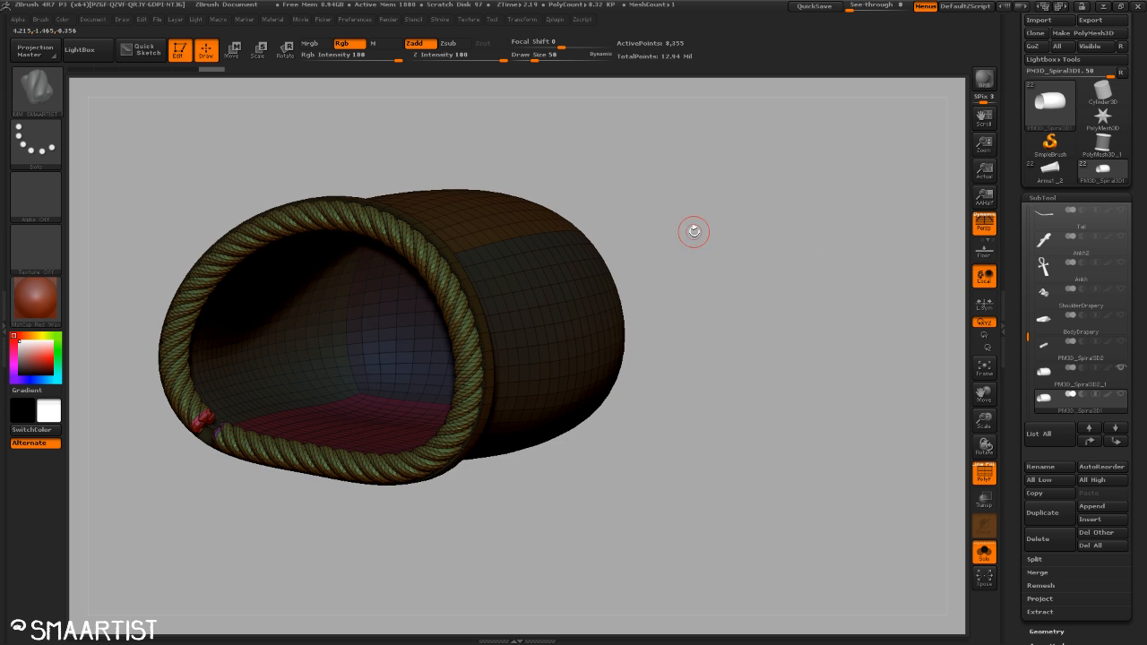
Split the rope from the basket base into its own subtool and move it above the base in the subtool order.
left_click(1038, 559)
left_click(1090, 625)
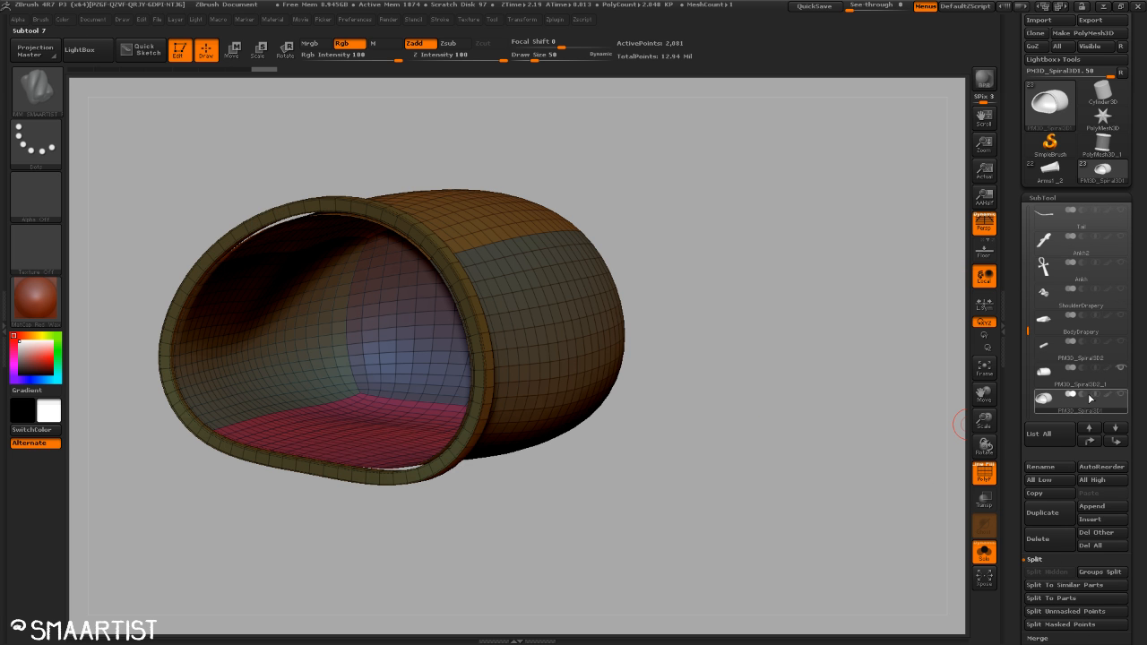
left_click_drag(1028, 330, 1028, 342)
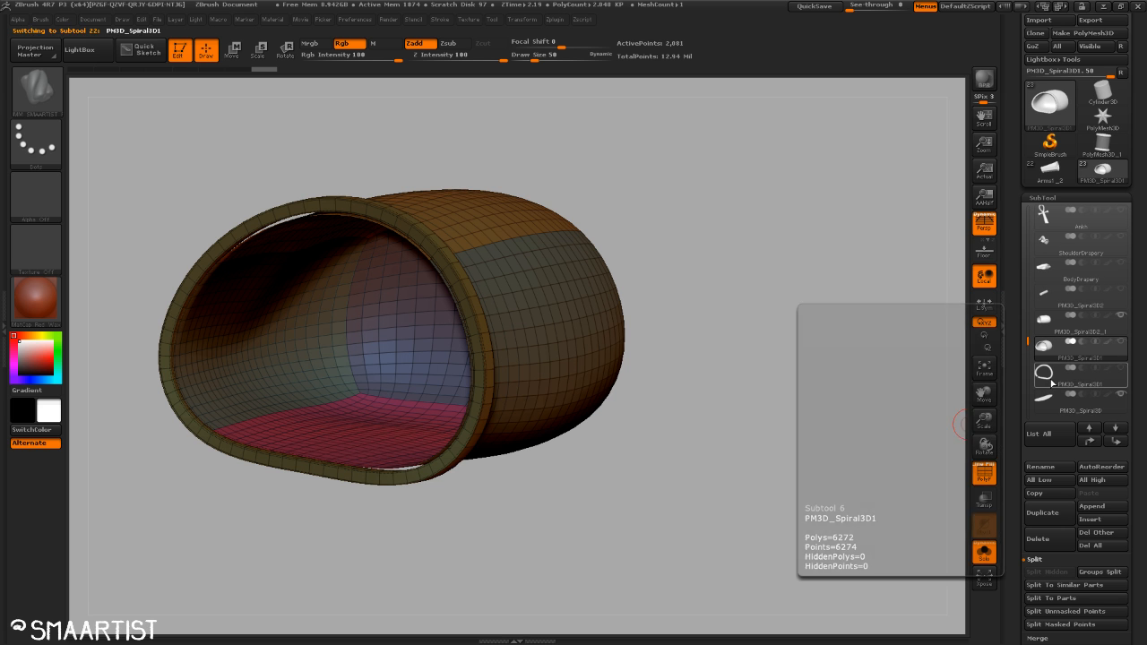
left_click(1053, 384)
left_click(1090, 441)
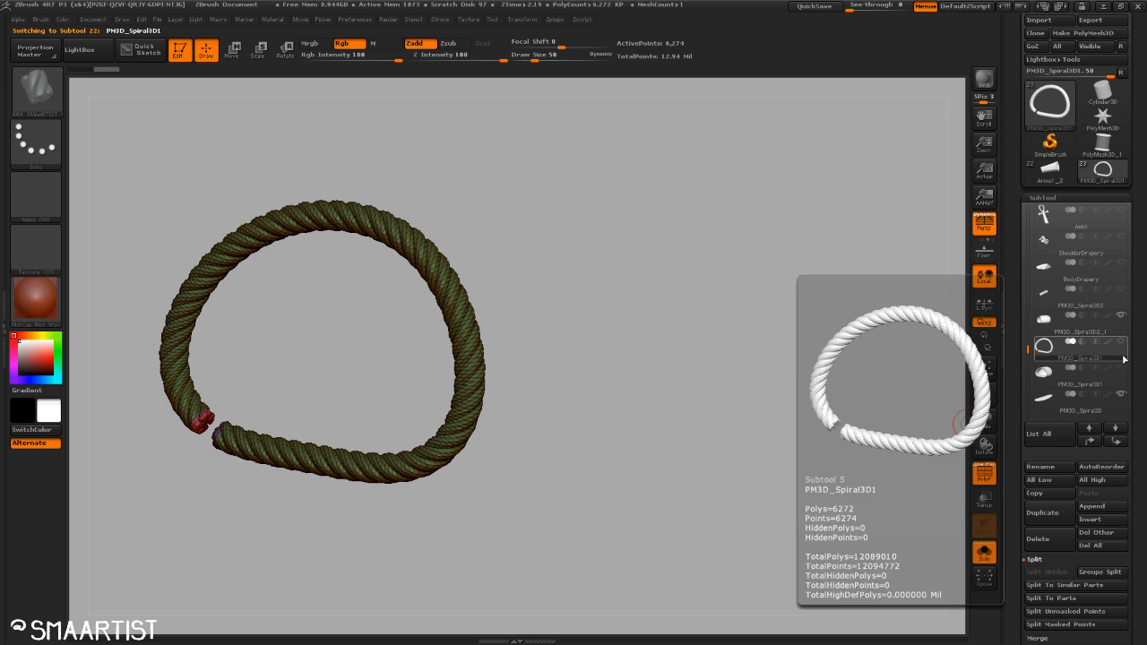
Make the rope subtool visible and reselect the woven basket subtool PM3D_Spiral3D2_1.
left_click(1120, 370)
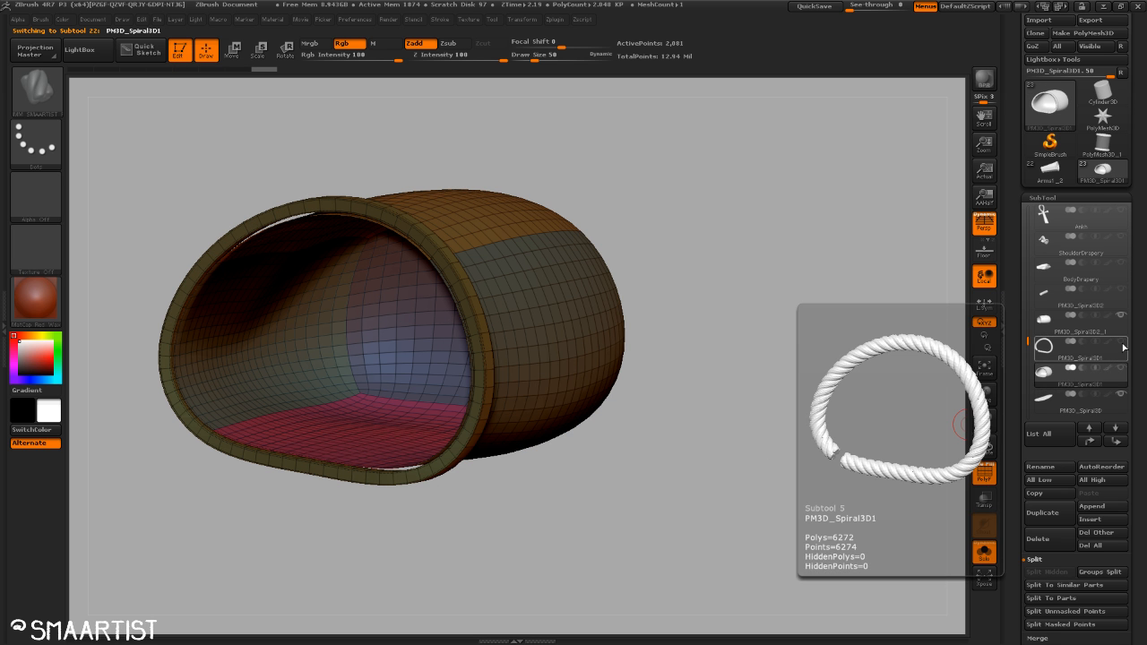
left_click(1094, 357)
left_click(1089, 332)
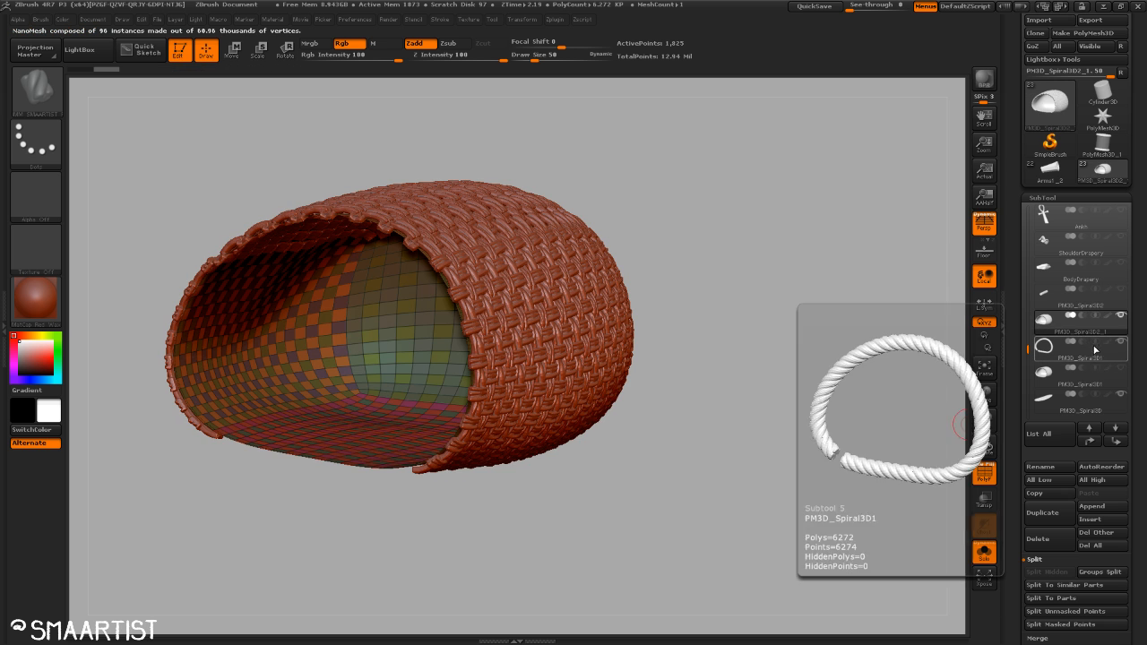
Turn off the polyframe and Solo mode to view the rope rim together with the woven basket.
key("shift")
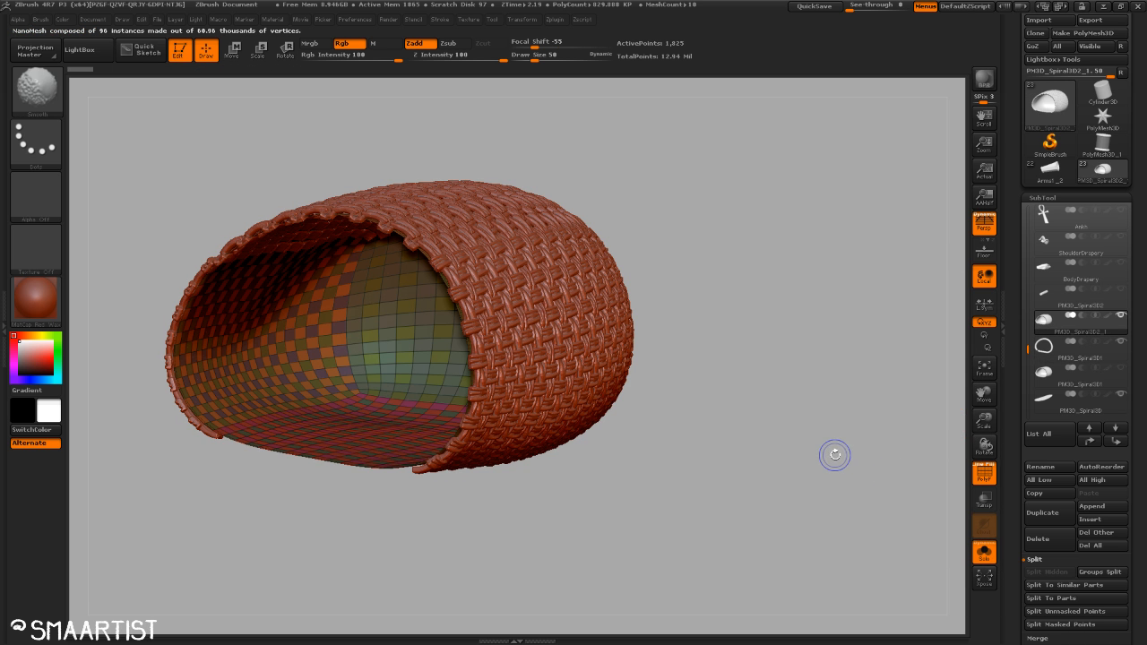
key("shift+f")
left_click(984, 557)
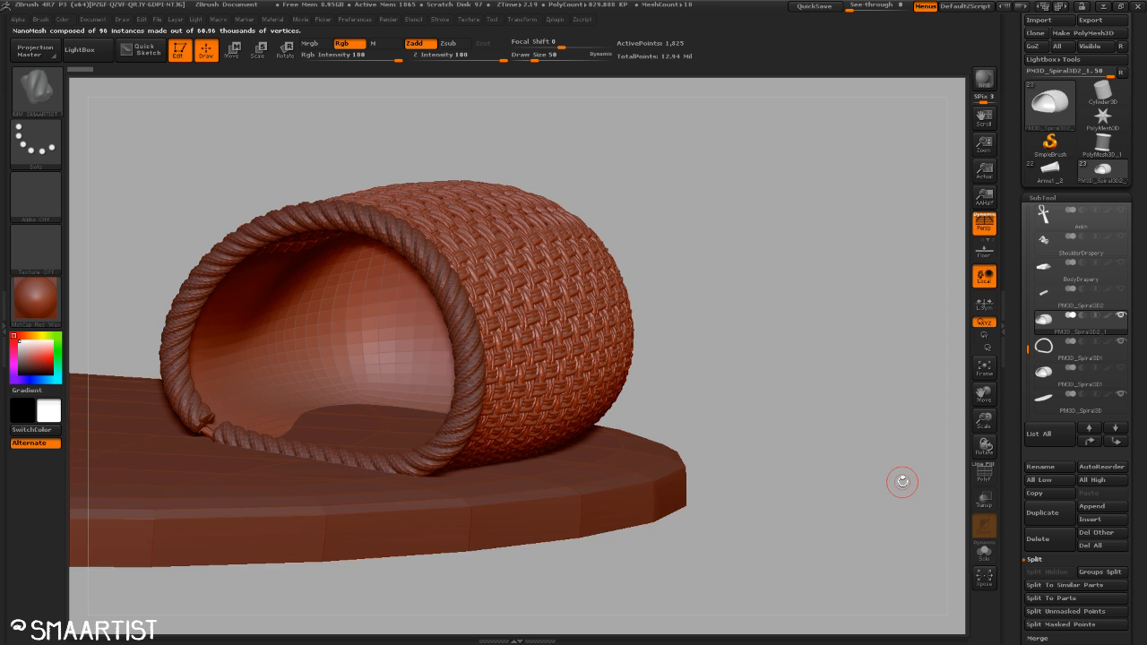
mouse_move(809, 364)
left_mouse_down()
mouse_move(794, 356)
mouse_move(776, 415)
mouse_move(878, 394)
mouse_move(809, 379)
left_mouse_up()
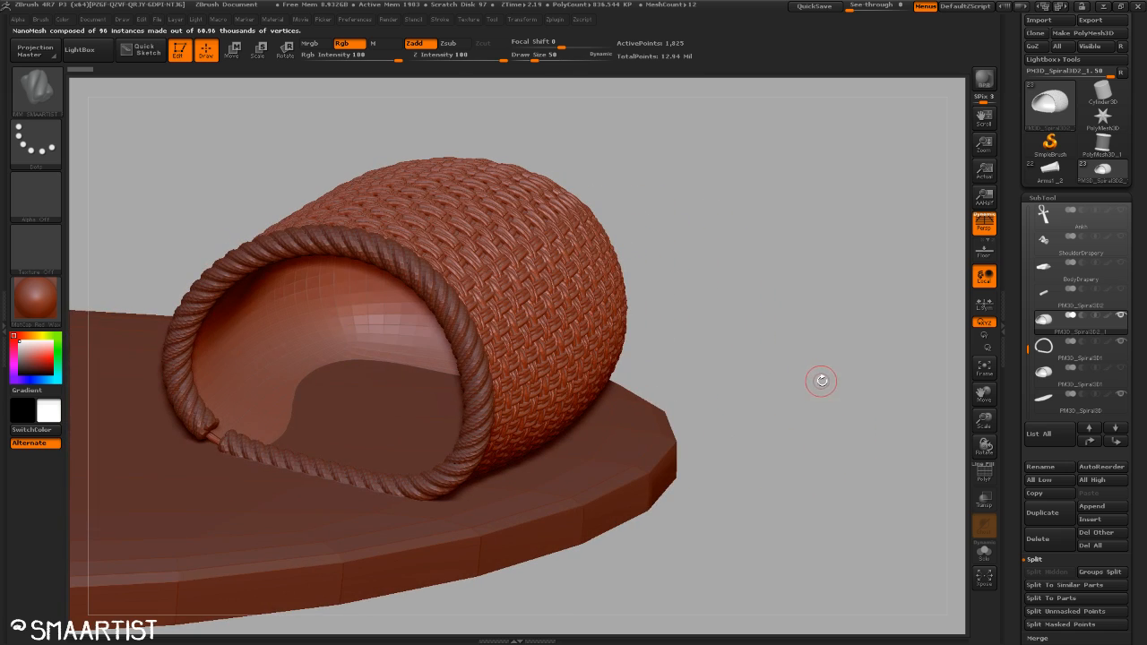
Select the rope subtool and inspect from several sides how the rope follows the woven basket's rim.
key("ctrl")
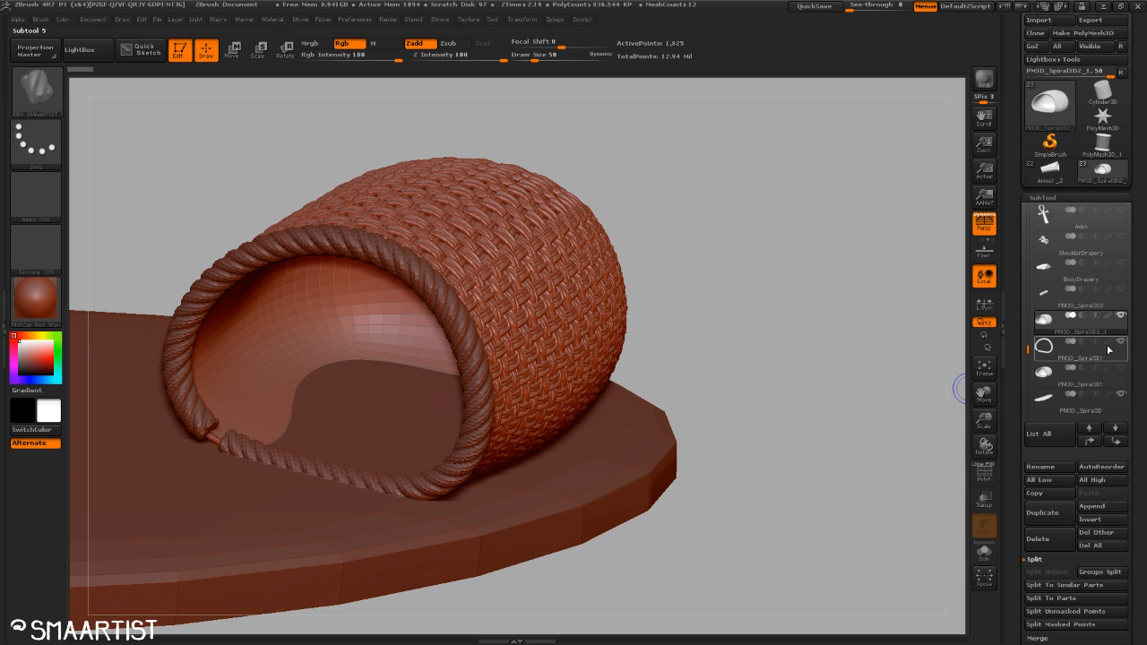
left_click(1053, 347)
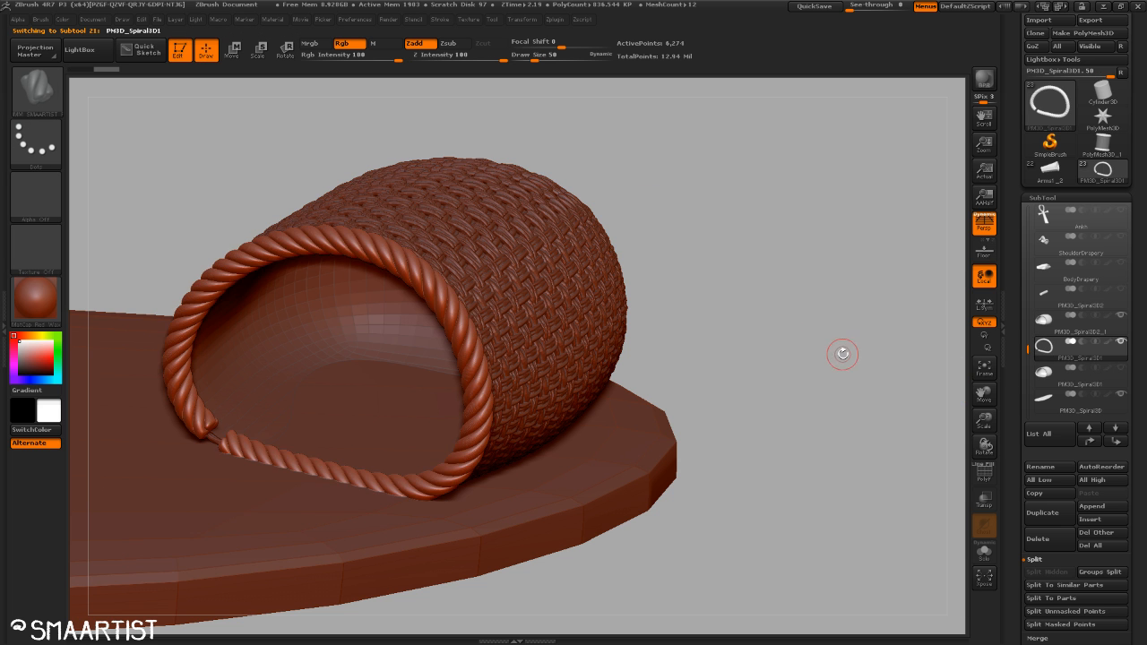
left_click_drag(842, 353, 835, 309)
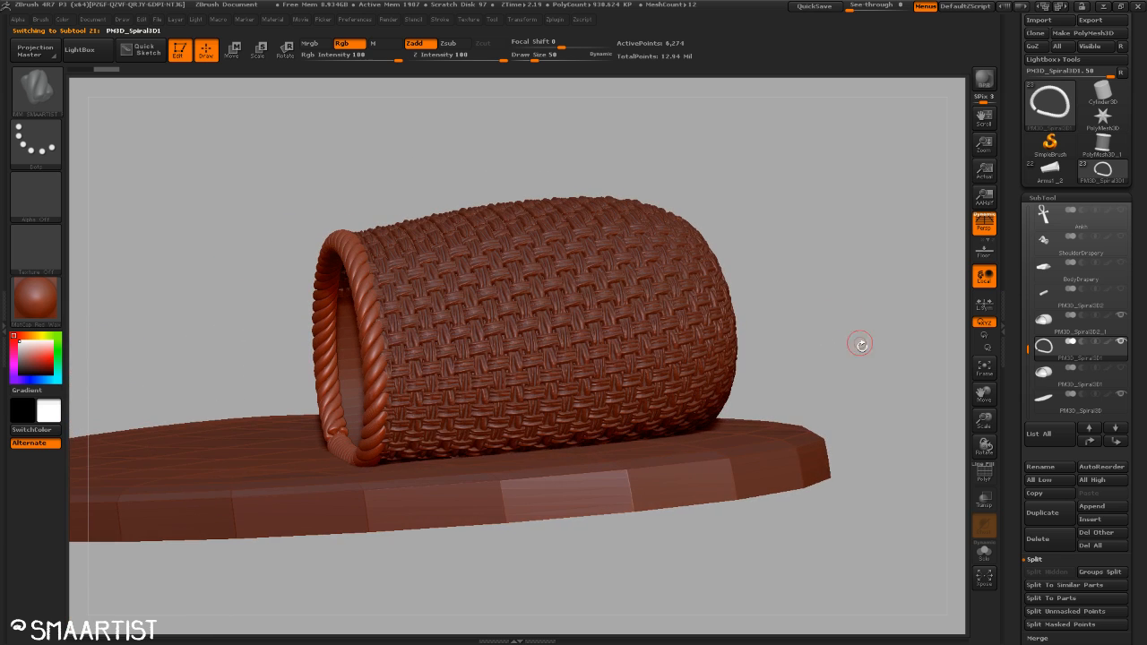
left_click_drag(931, 425, 888, 353)
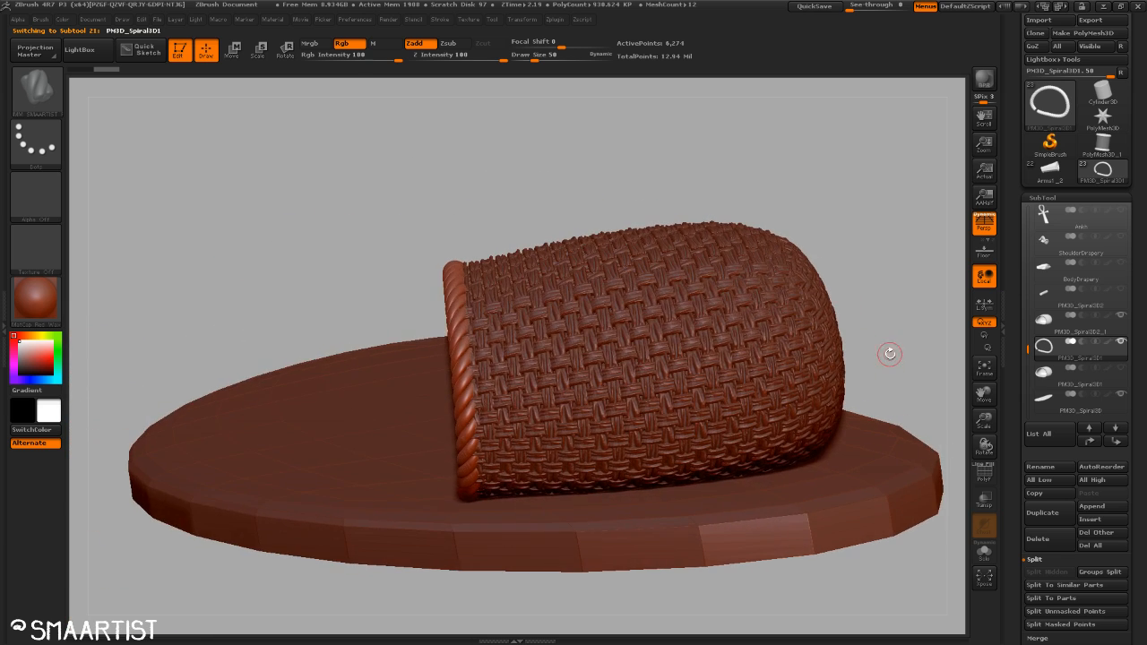
mouse_move(884, 297)
left_mouse_down()
mouse_move(881, 272)
mouse_move(893, 295)
mouse_move(923, 307)
left_mouse_up()
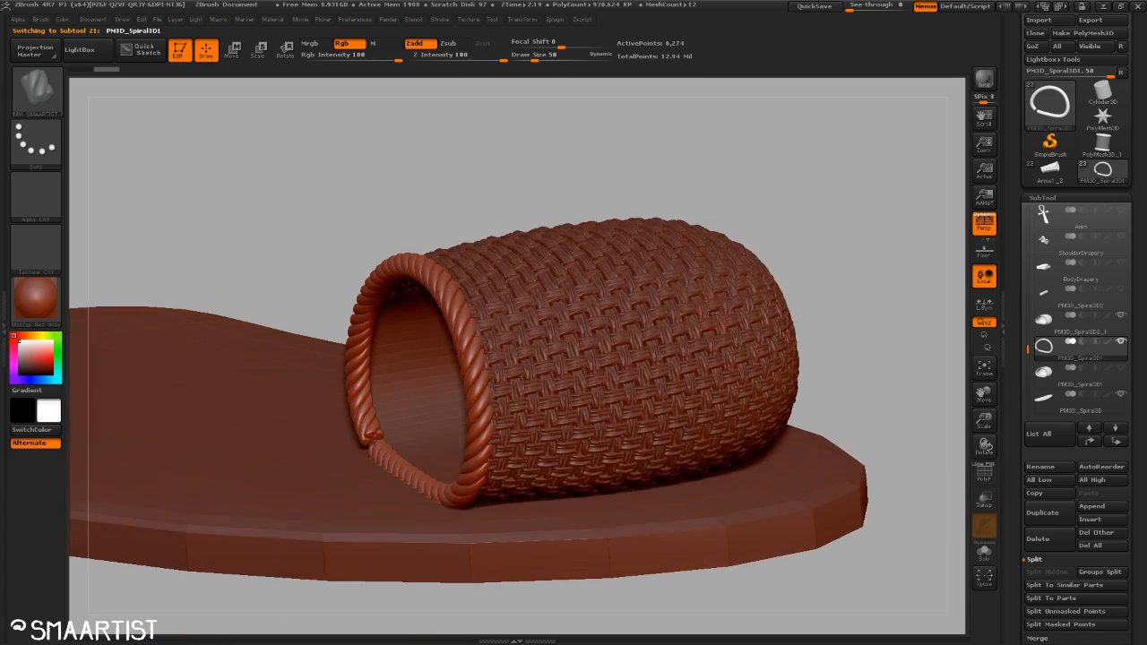
right_click_drag(428, 294, 460, 187, "ctrl")
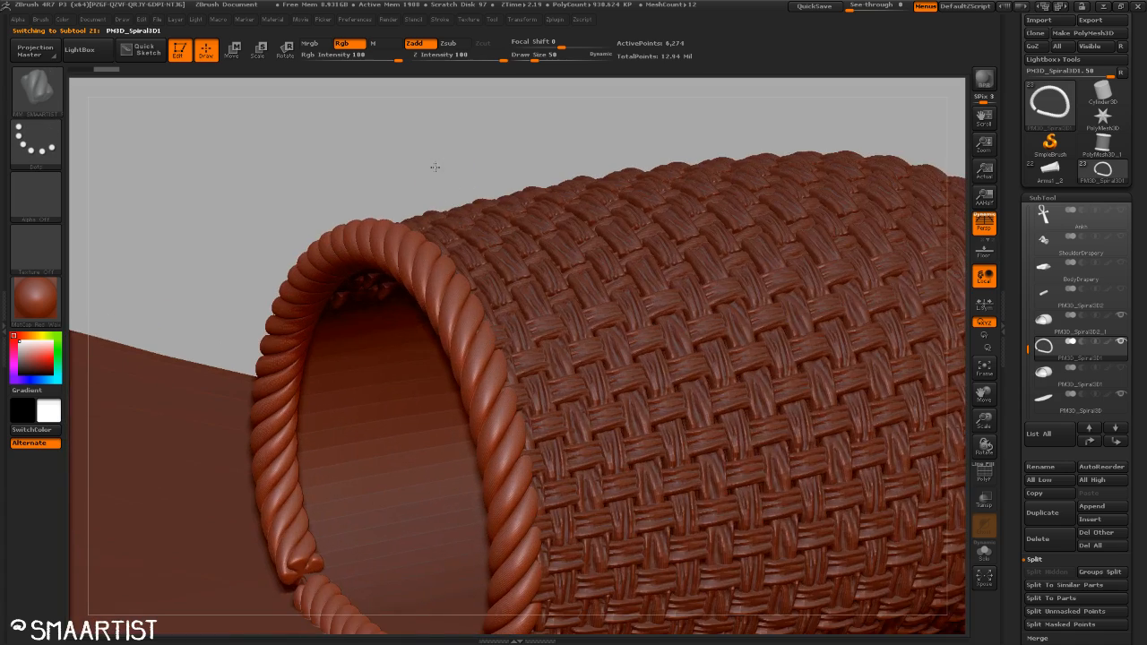
mouse_move(436, 169)
left_mouse_down()
mouse_move(418, 168)
mouse_move(462, 173)
left_mouse_up()
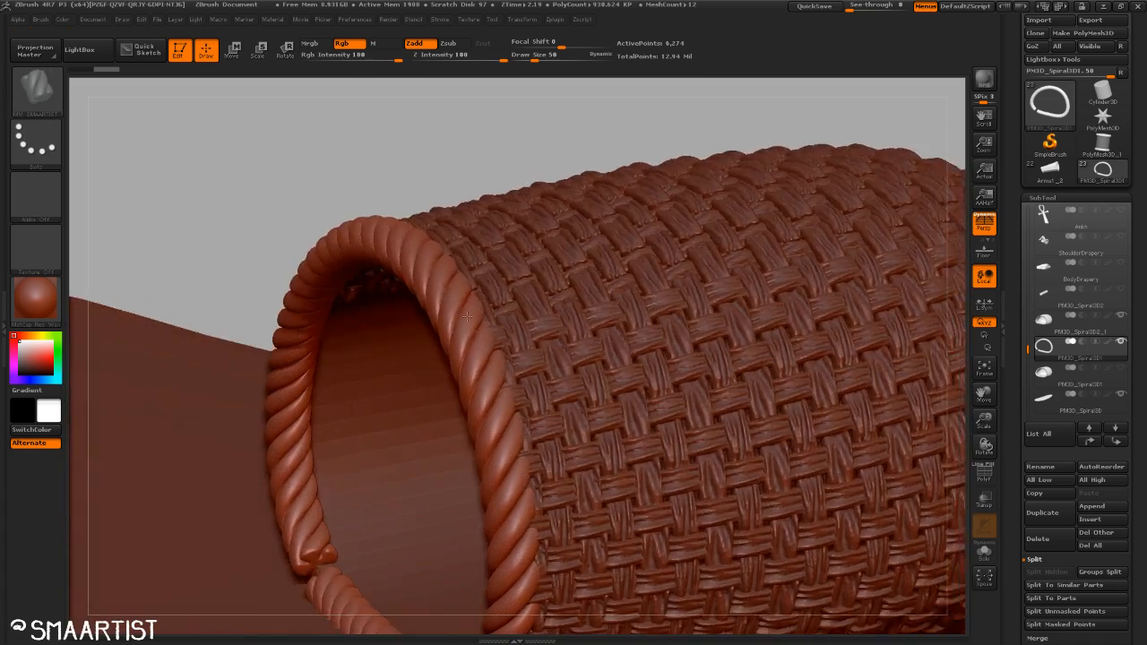
right_click_drag(461, 173, 482, 303, "ctrl")
mouse_move(453, 228)
left_mouse_down()
mouse_move(532, 248)
mouse_move(550, 346)
left_mouse_up()
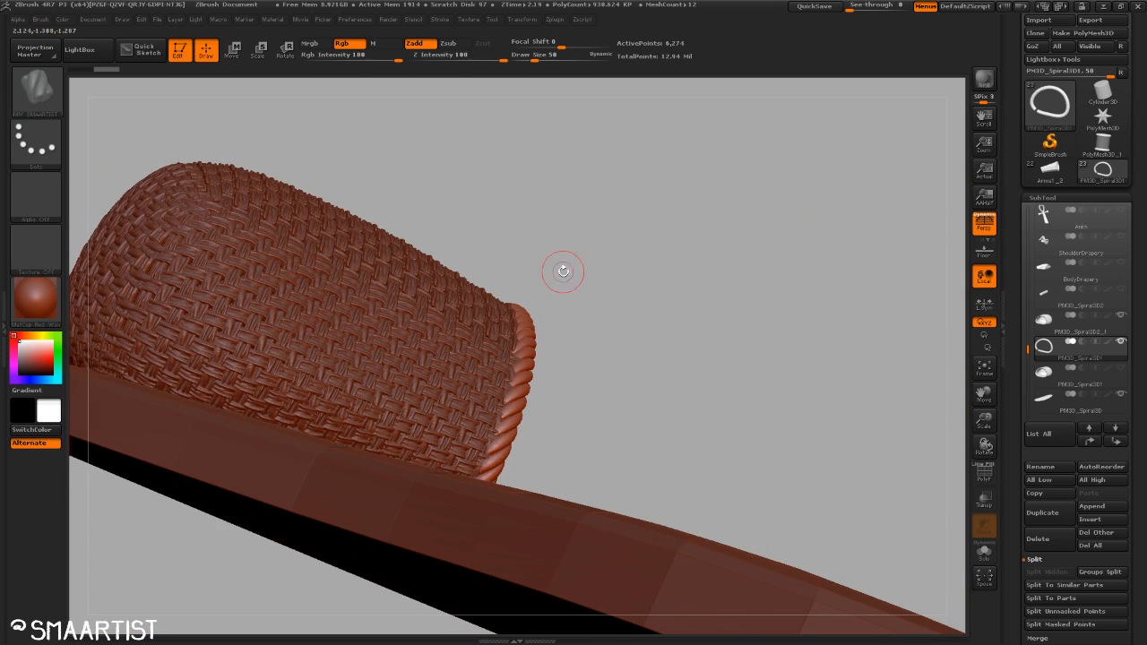
left_click_drag(635, 257, 655, 370)
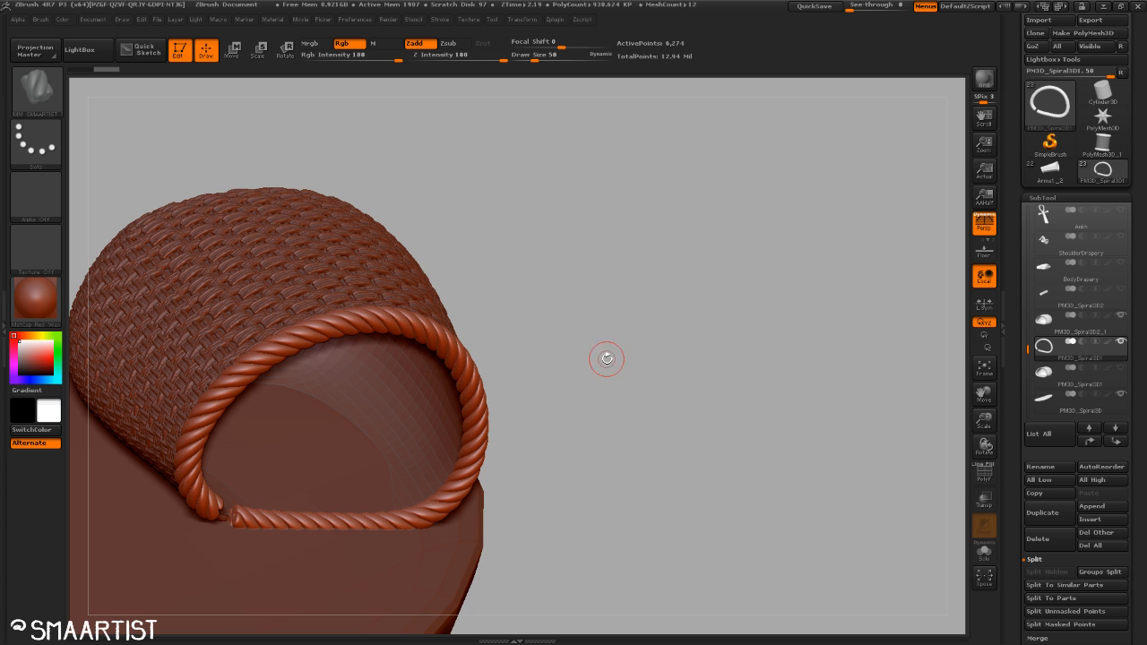
left_click_drag(607, 358, 651, 379)
Leave Edit mode and set the stroke type to FreeHand for drawing on the canvas.
key("t")
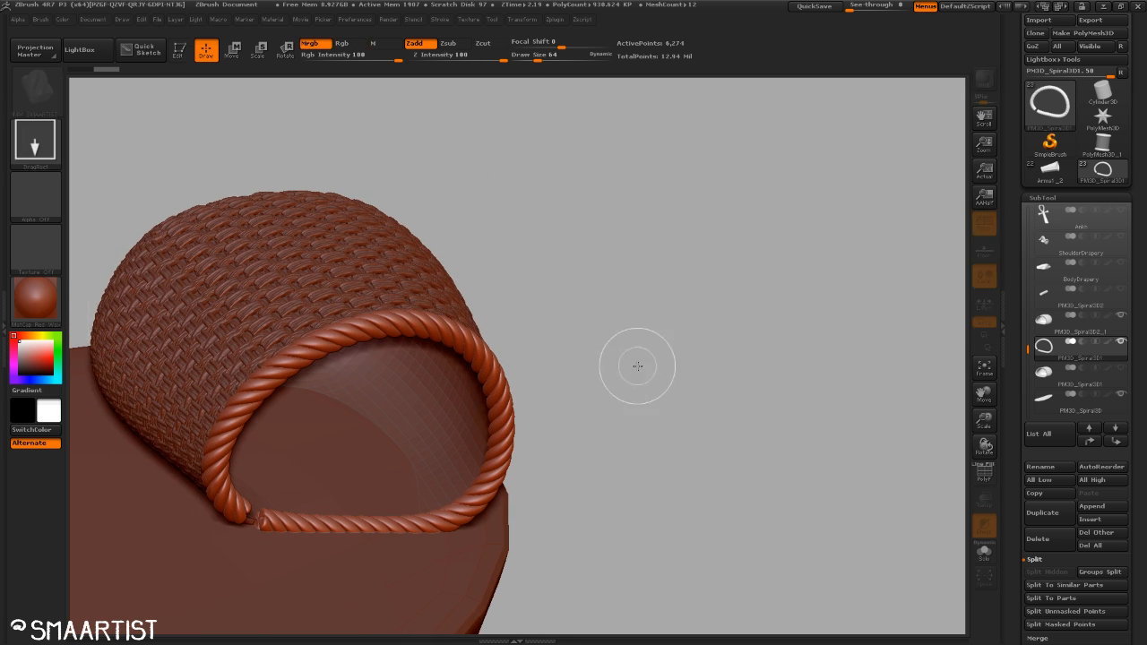
left_click(30, 142)
left_click(209, 168)
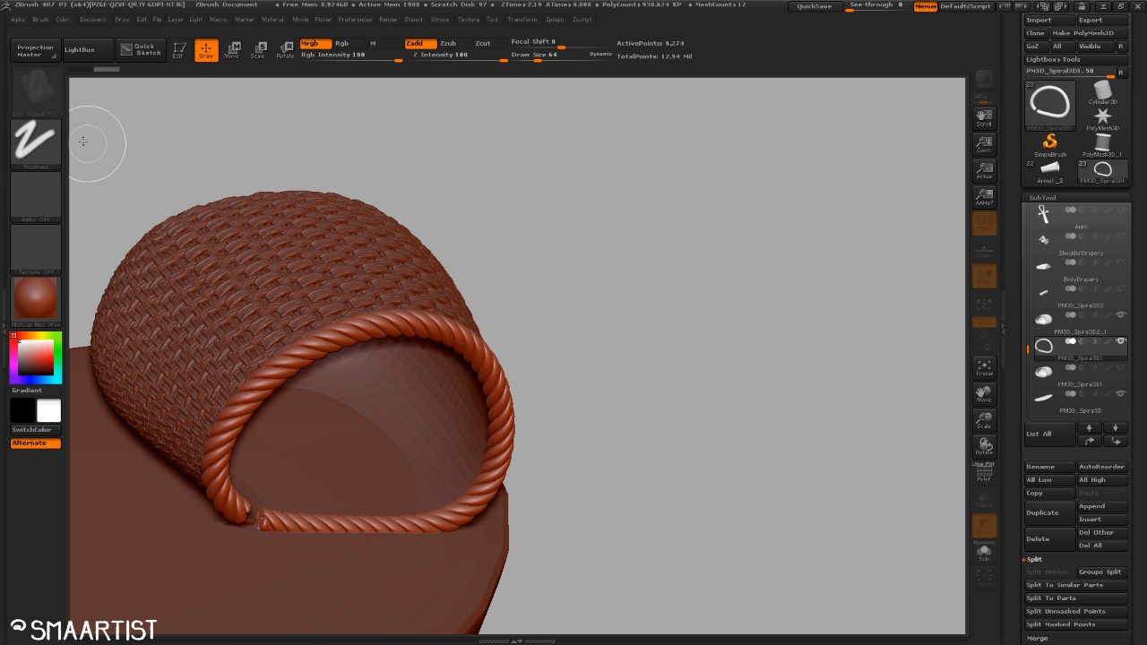
key("s")
key("t")
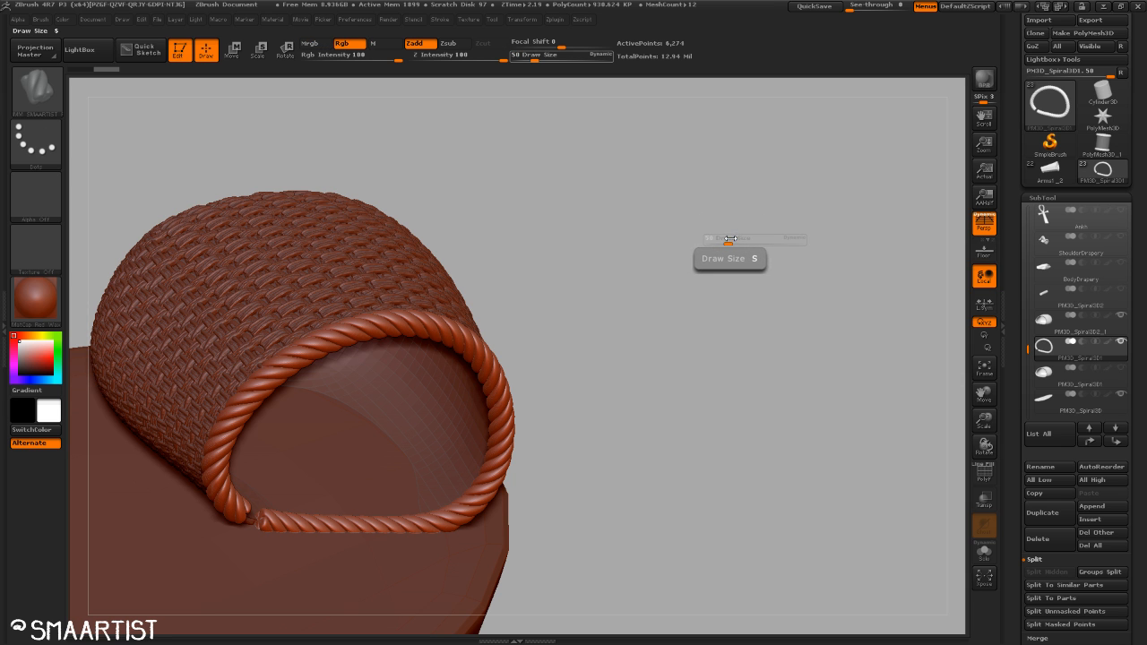
key("t")
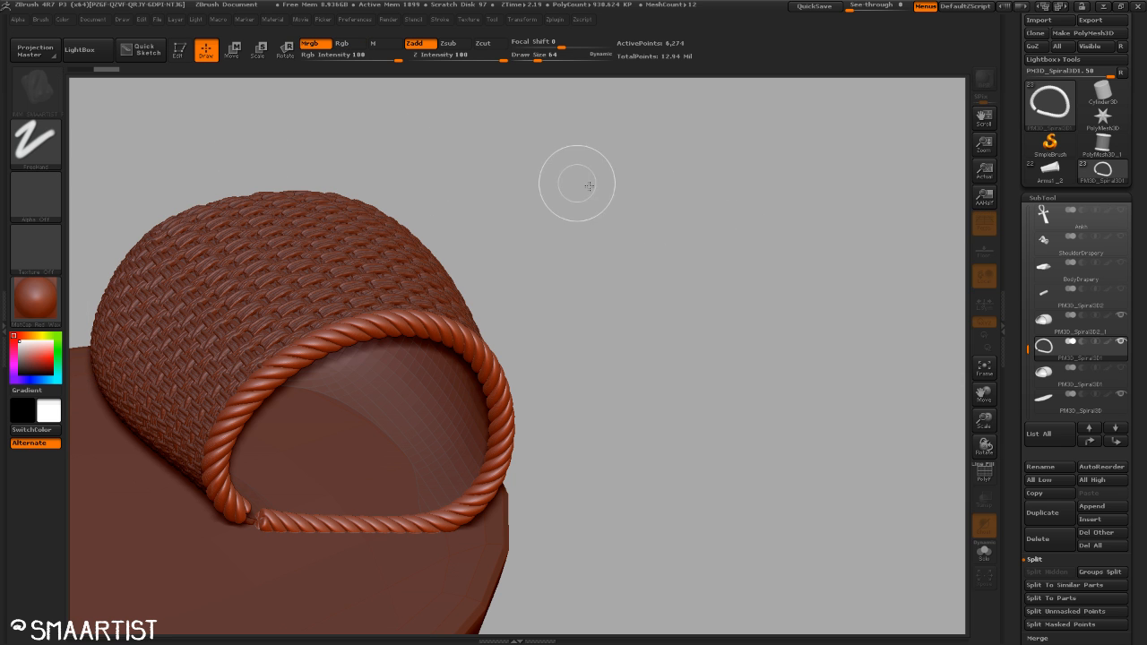
left_click_drag(720, 236, 708, 244)
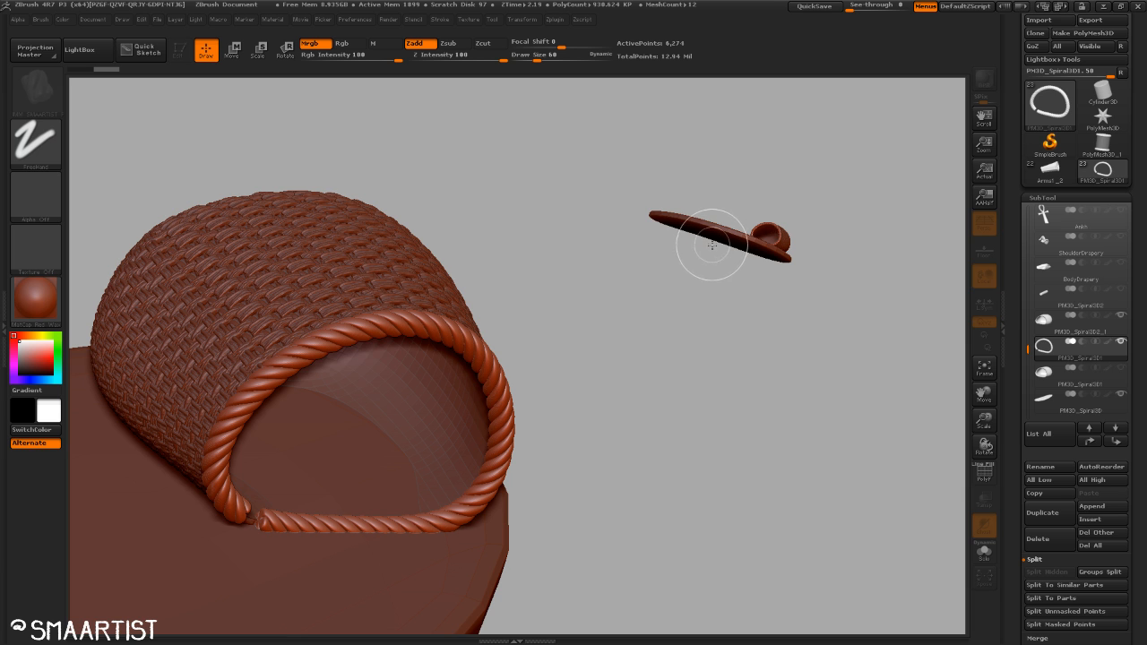
key("ctrl+z")
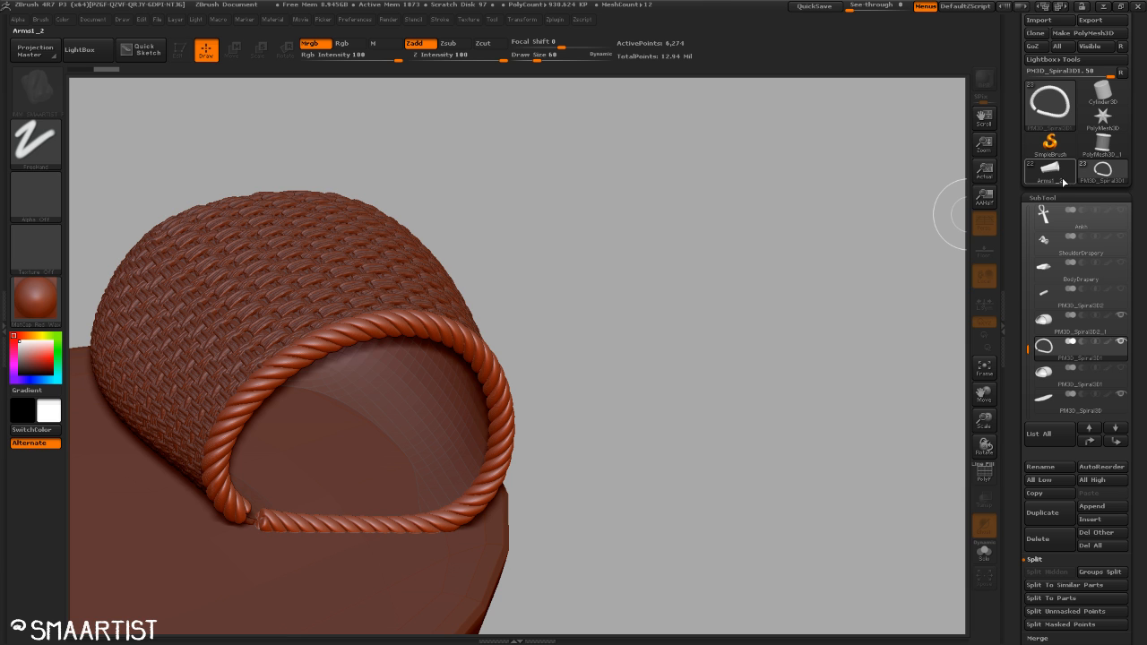
Switch the tool to SimpleBrush, reduce Draw Size to 20 and draw a short curved test stroke above the basket.
left_click(1054, 147)
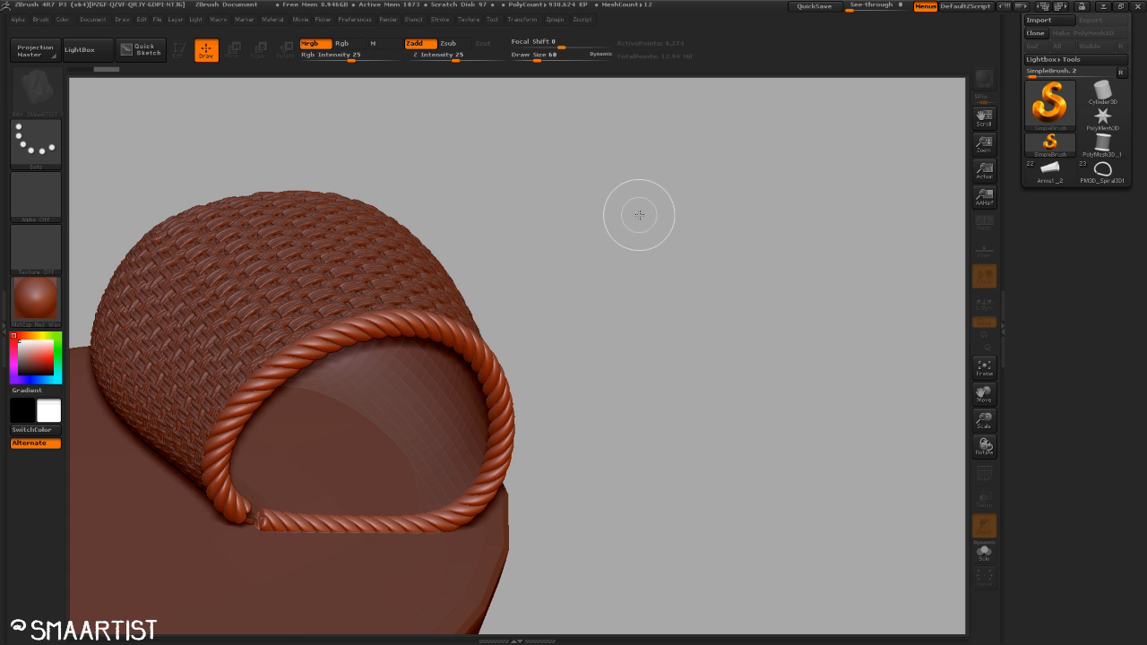
key("bracketleft")
key("bracketleft")
key("bracketleft")
key("bracketleft")
left_click_drag(385, 117, 410, 179)
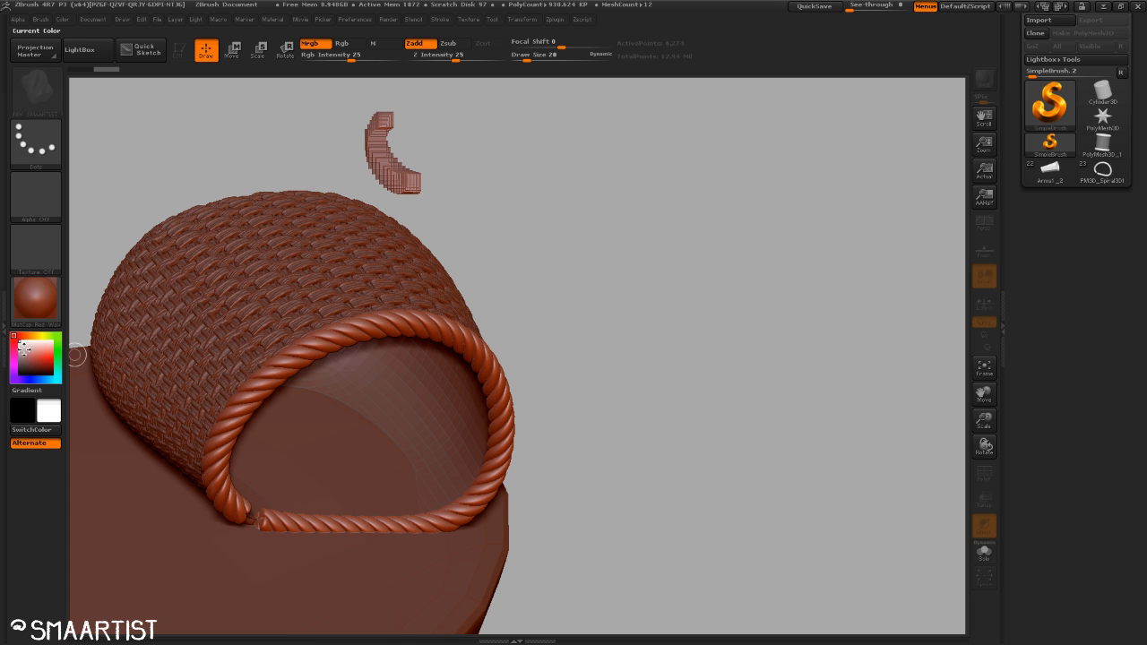
Set SimpleBrush to the FreeHand stroke with Alpha 01 and draw two short curved test strokes beside the first one.
left_click(35, 150)
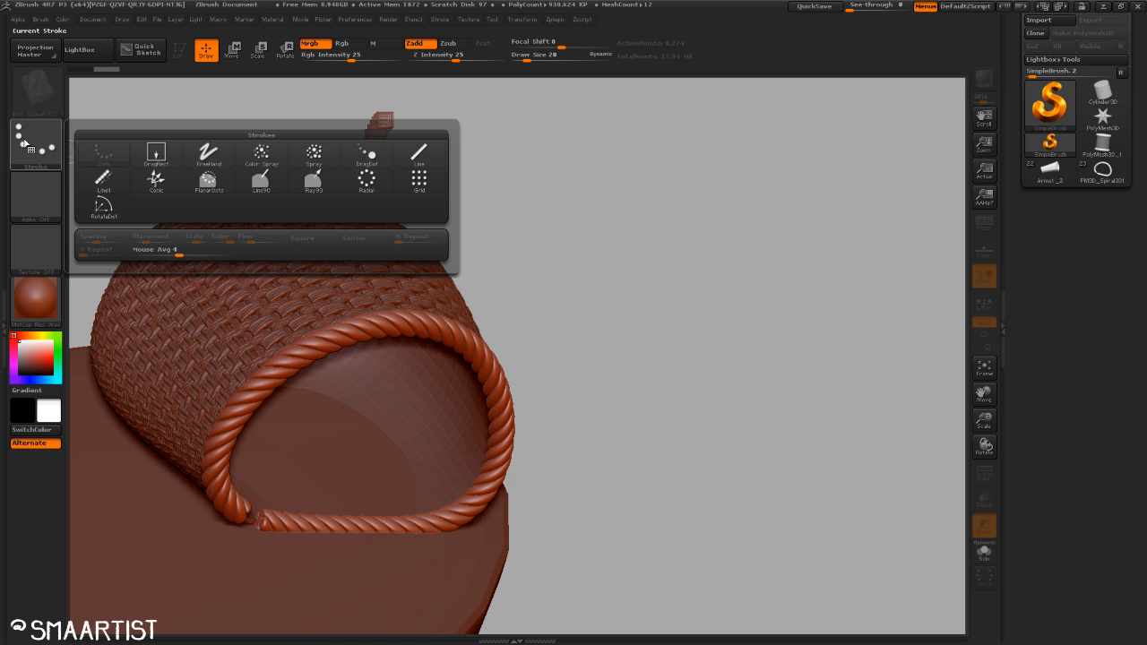
left_click(209, 155)
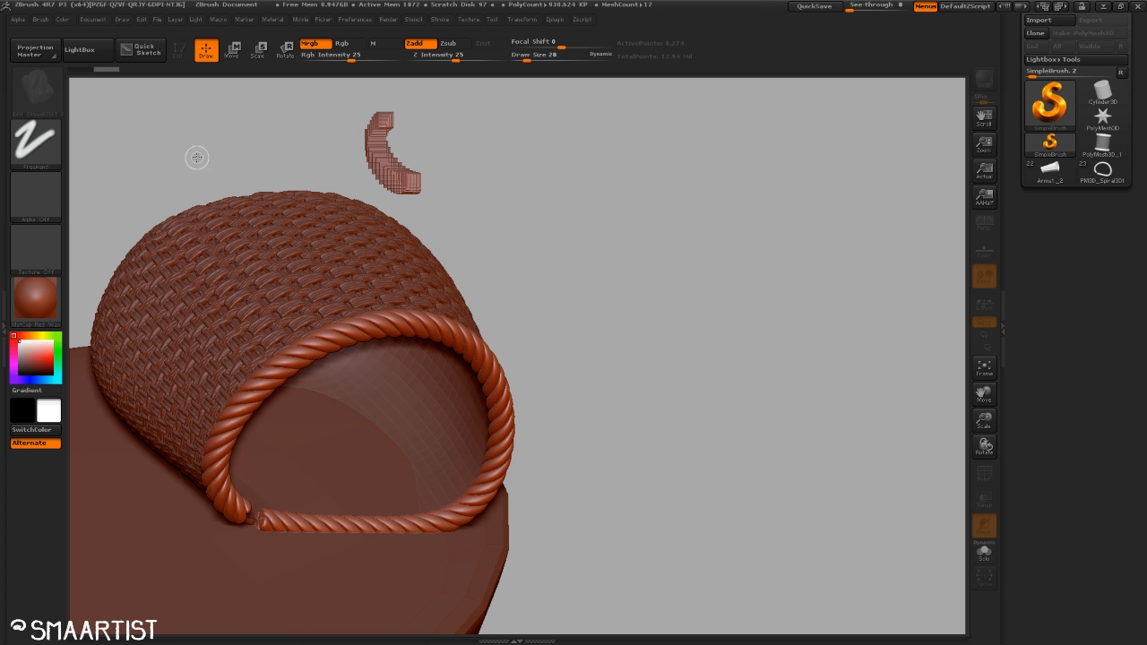
left_click(56, 198)
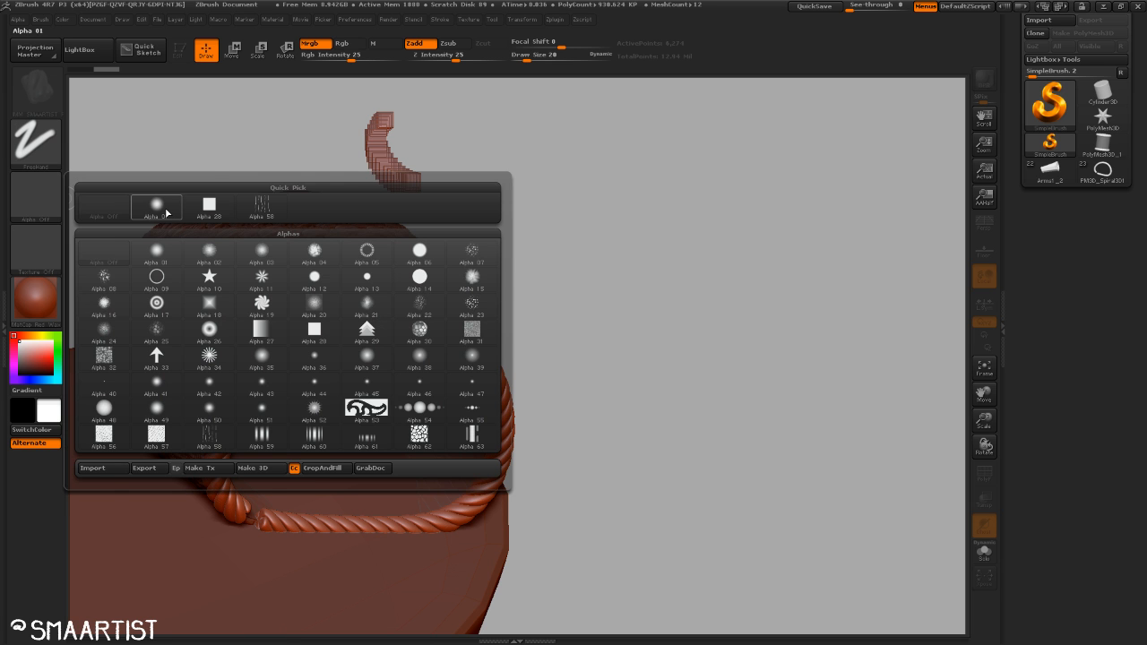
left_click(153, 201)
left_click_drag(283, 117, 351, 165)
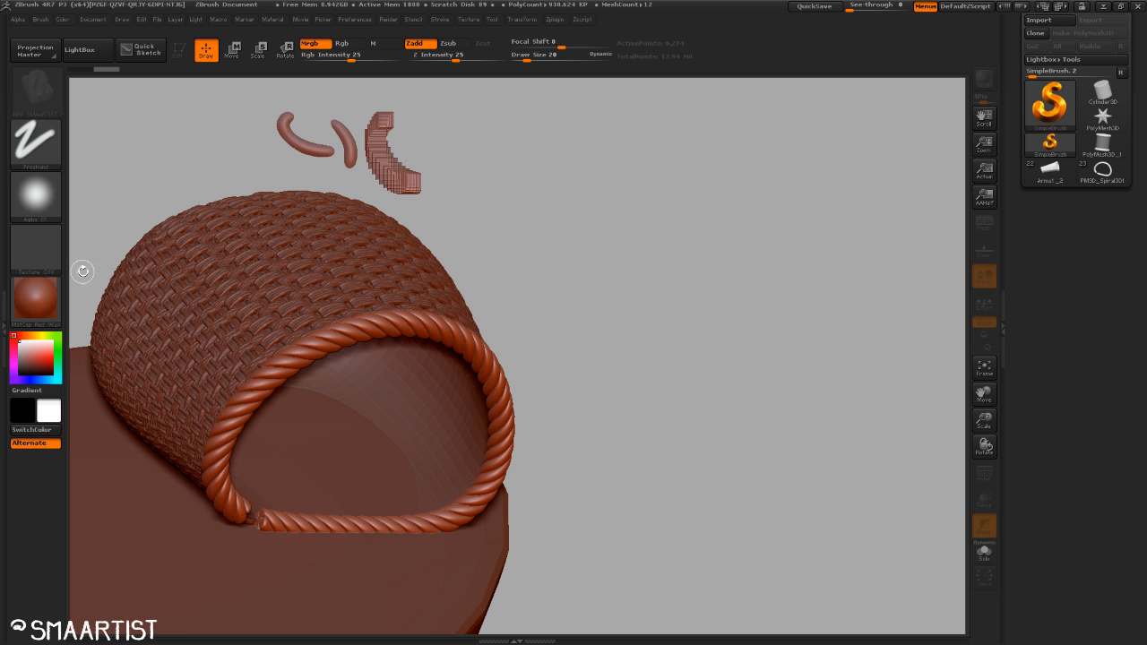
left_click(32, 299)
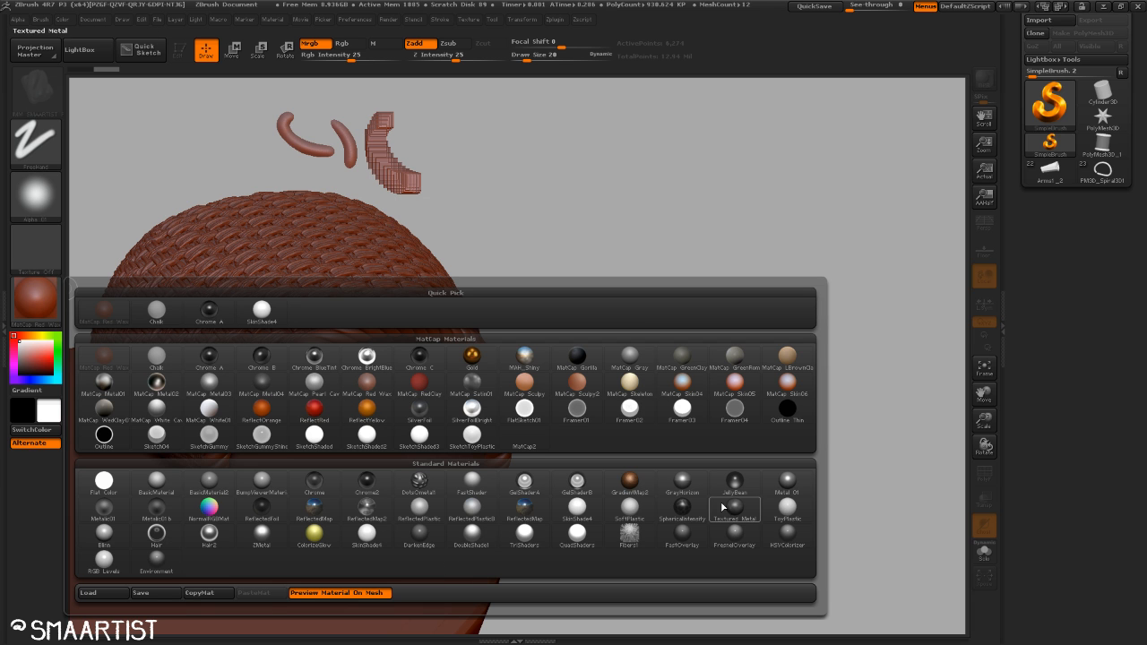
mouse_move(617, 508)
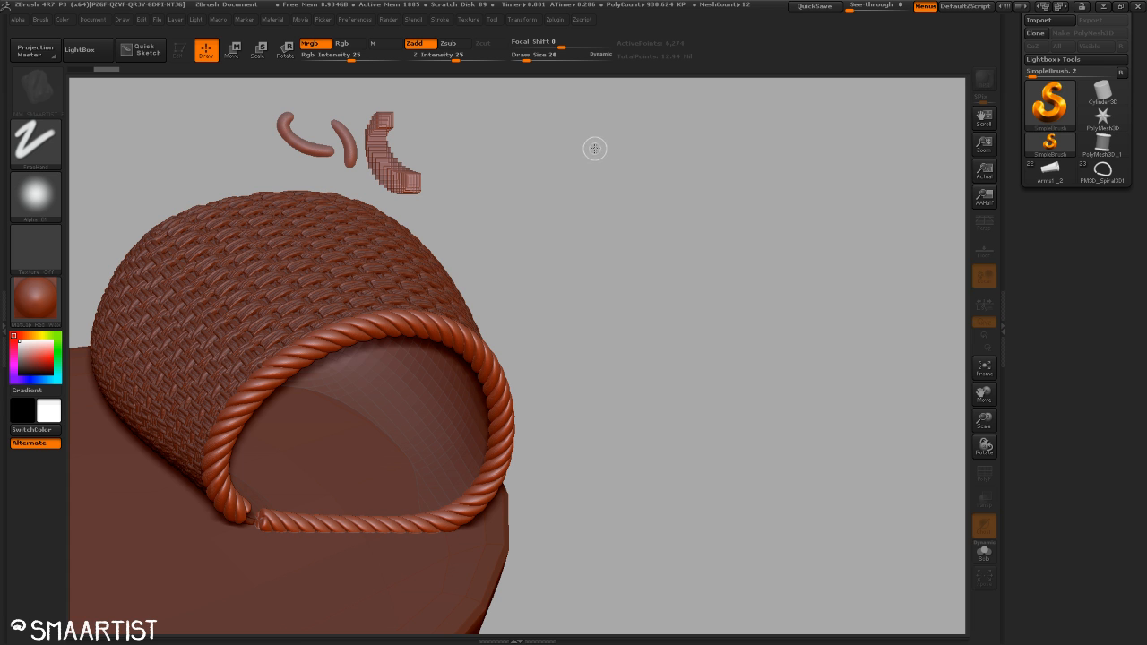
Sketch a small flat ellipse and, below it, the outline of a slanted cylinder with an open end on the canvas.
mouse_move(583, 182)
left_mouse_down()
mouse_move(633, 172)
mouse_move(597, 147)
left_mouse_up()
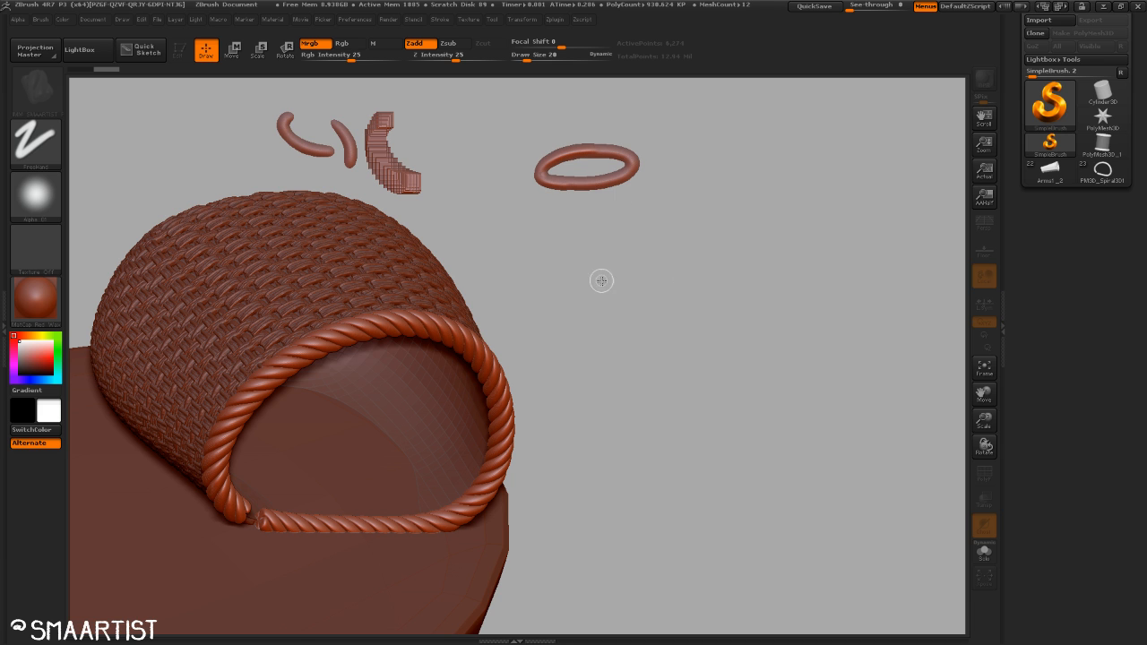
mouse_move(640, 240)
left_mouse_down()
mouse_move(607, 265)
mouse_move(608, 327)
left_mouse_up()
mouse_move(836, 325)
left_mouse_down()
mouse_move(777, 377)
mouse_move(788, 452)
left_mouse_up()
left_click_drag(608, 326, 783, 457)
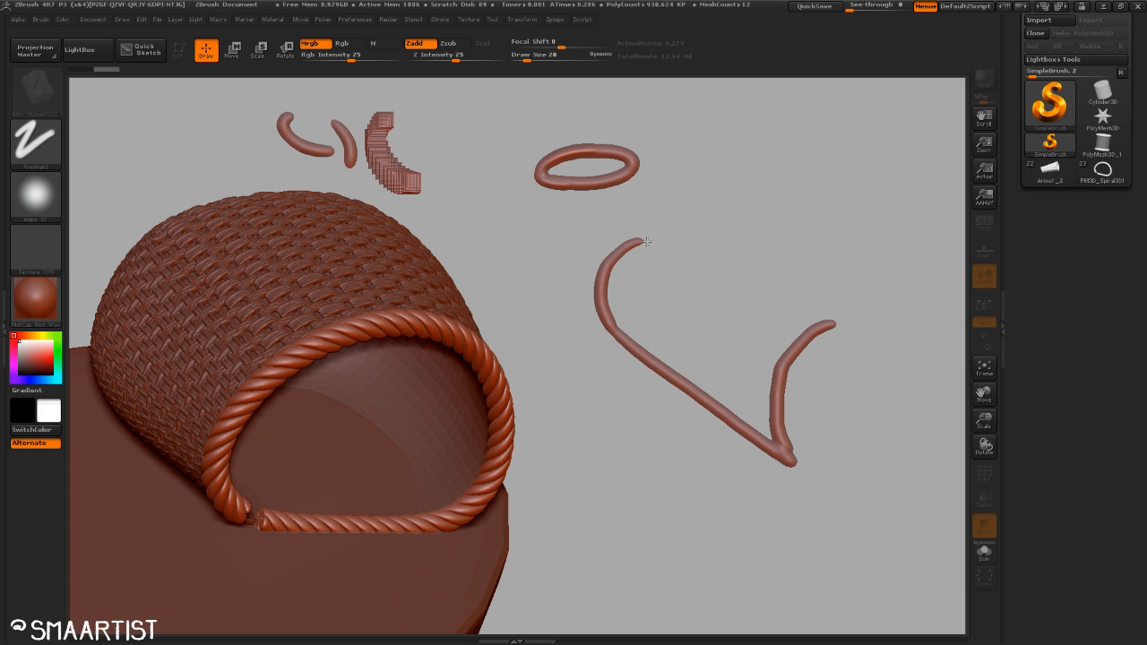
mouse_move(646, 241)
left_mouse_down()
mouse_move(853, 316)
mouse_move(864, 374)
mouse_move(841, 437)
mouse_move(789, 460)
left_mouse_up()
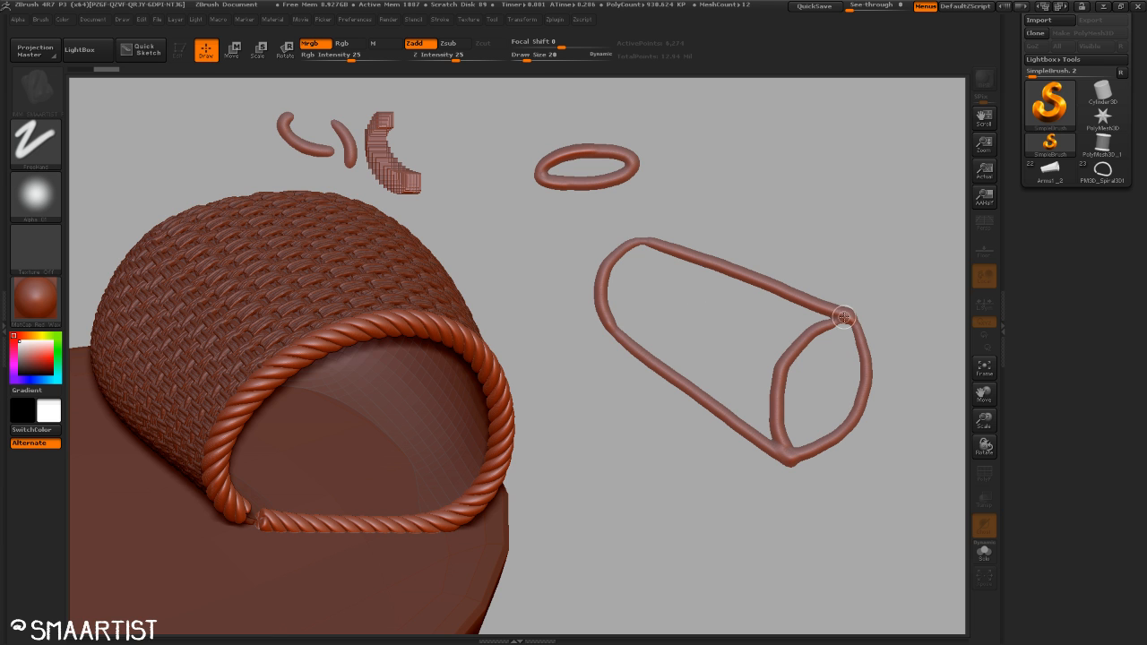
Sketch two curved lines across the slanted cylinder and fill the band between them with parallel hatch strokes.
mouse_move(848, 314)
left_mouse_down()
mouse_move(762, 318)
mouse_move(666, 364)
left_mouse_up()
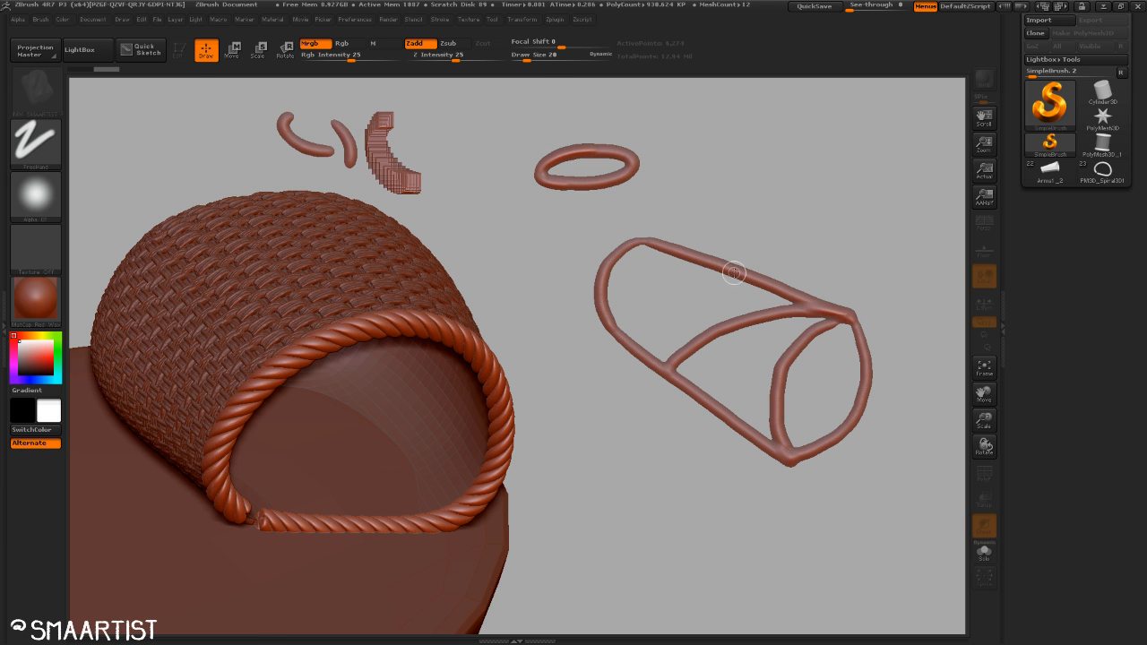
mouse_move(733, 273)
left_mouse_down()
mouse_move(687, 265)
mouse_move(600, 325)
left_mouse_up()
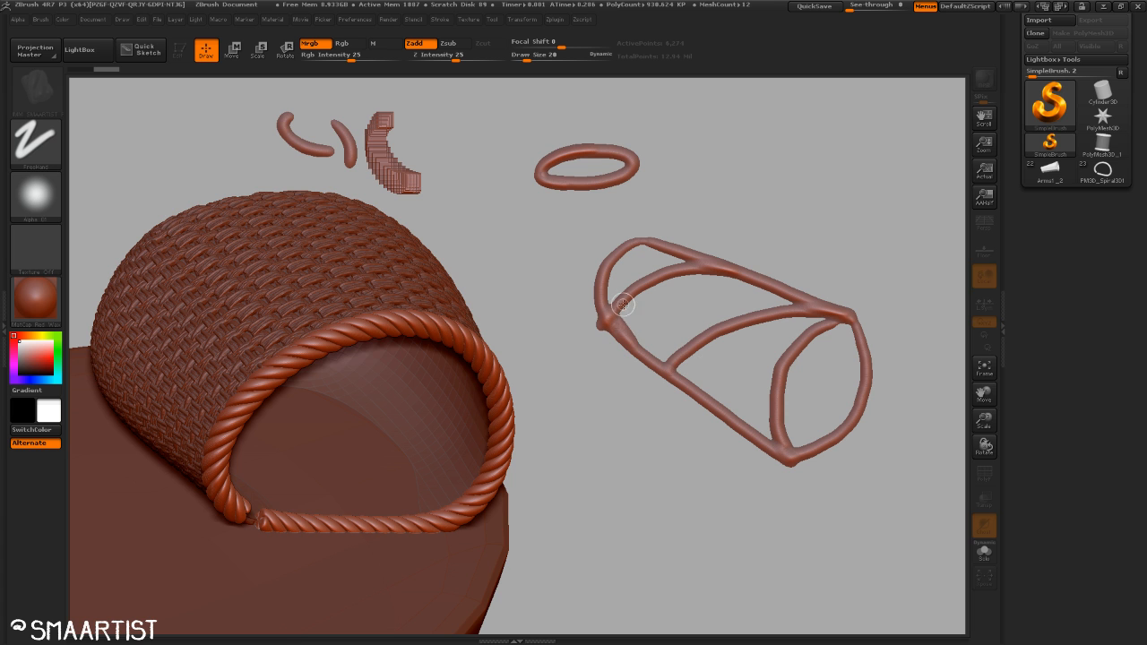
mouse_move(624, 306)
left_mouse_down()
mouse_move(692, 354)
mouse_move(707, 269)
mouse_move(728, 339)
mouse_move(772, 300)
mouse_move(794, 309)
left_mouse_up()
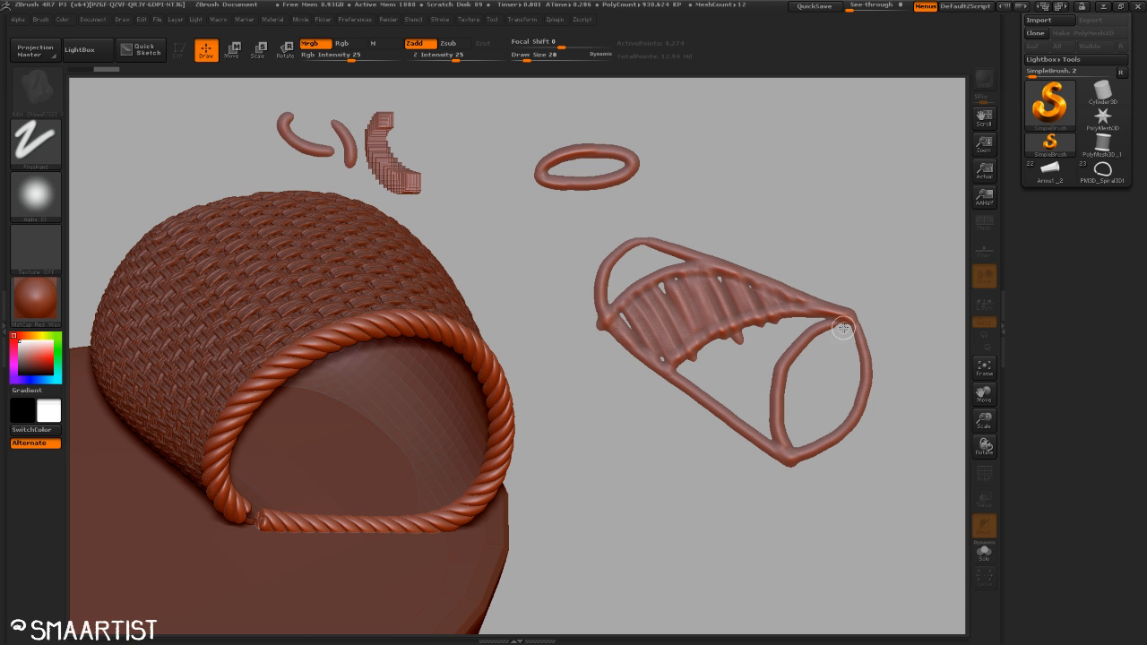
Sketch a bumpy rope around the cylinder's open end and trim its outer edge with subtractive strokes.
mouse_move(843, 329)
left_mouse_down()
mouse_move(802, 346)
mouse_move(780, 381)
mouse_move(856, 402)
mouse_move(841, 441)
mouse_move(826, 353)
mouse_move(798, 436)
mouse_move(840, 333)
mouse_move(806, 429)
mouse_move(843, 337)
mouse_move(850, 351)
mouse_move(828, 425)
mouse_move(797, 397)
mouse_move(846, 341)
left_mouse_up()
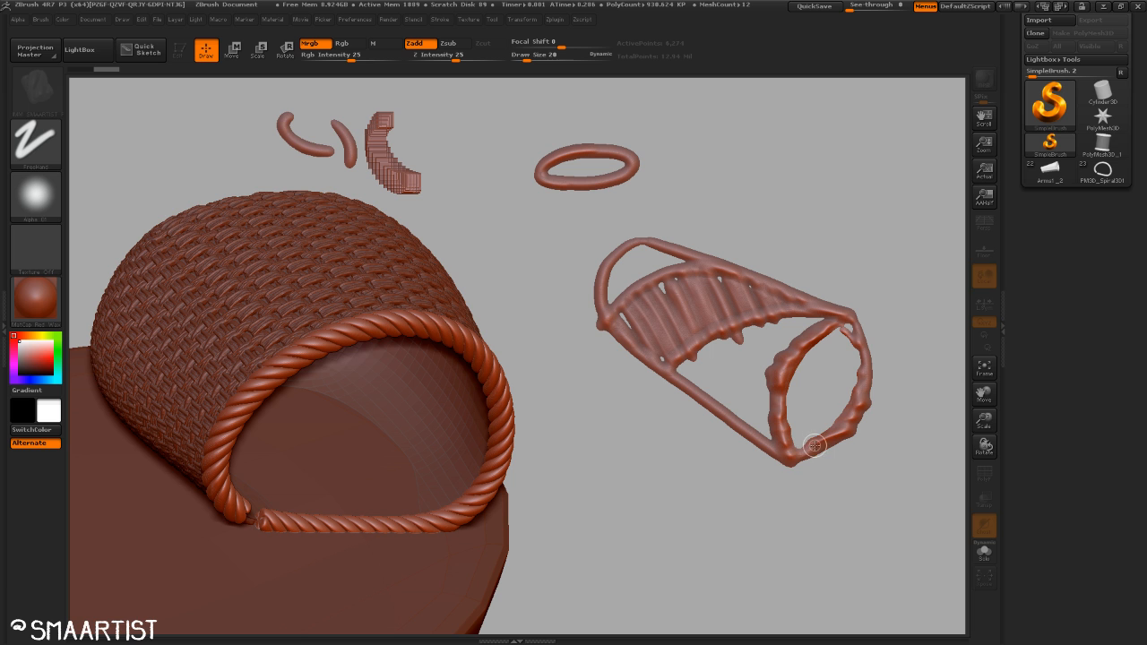
mouse_move(799, 467)
left_mouse_down()
mouse_move(838, 428)
mouse_move(856, 336)
left_mouse_up()
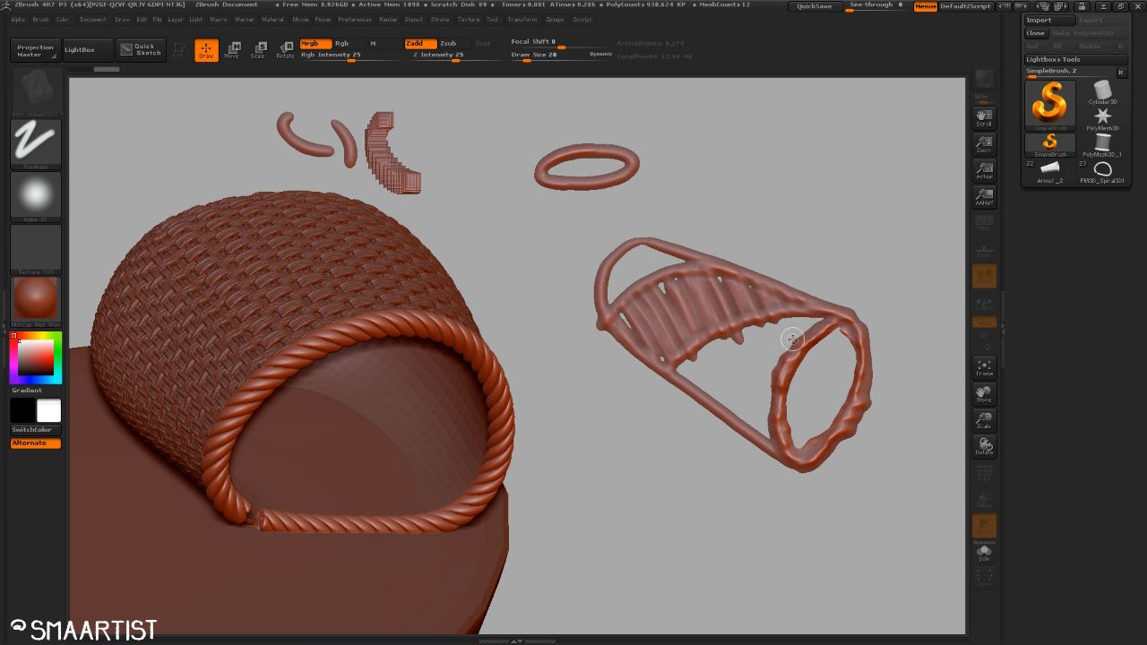
left_click_drag(792, 339, 766, 412)
mouse_move(879, 355)
left_mouse_down("alt")
mouse_move(865, 420)
mouse_move(821, 471)
left_mouse_up("alt")
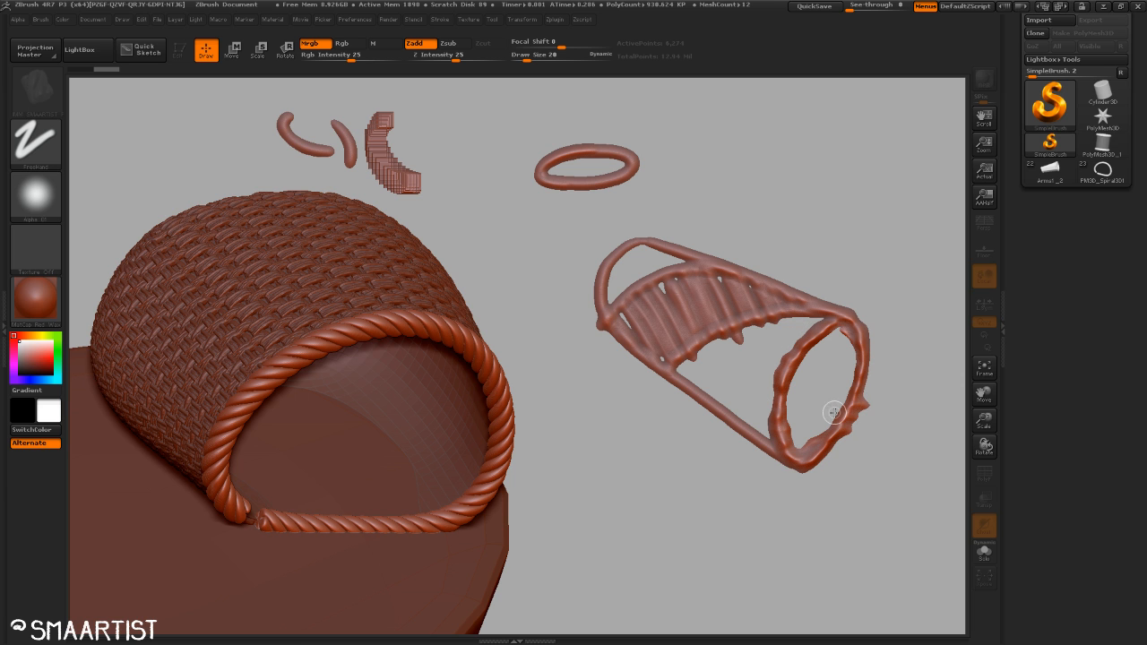
left_click_drag(868, 386, 852, 432, "alt")
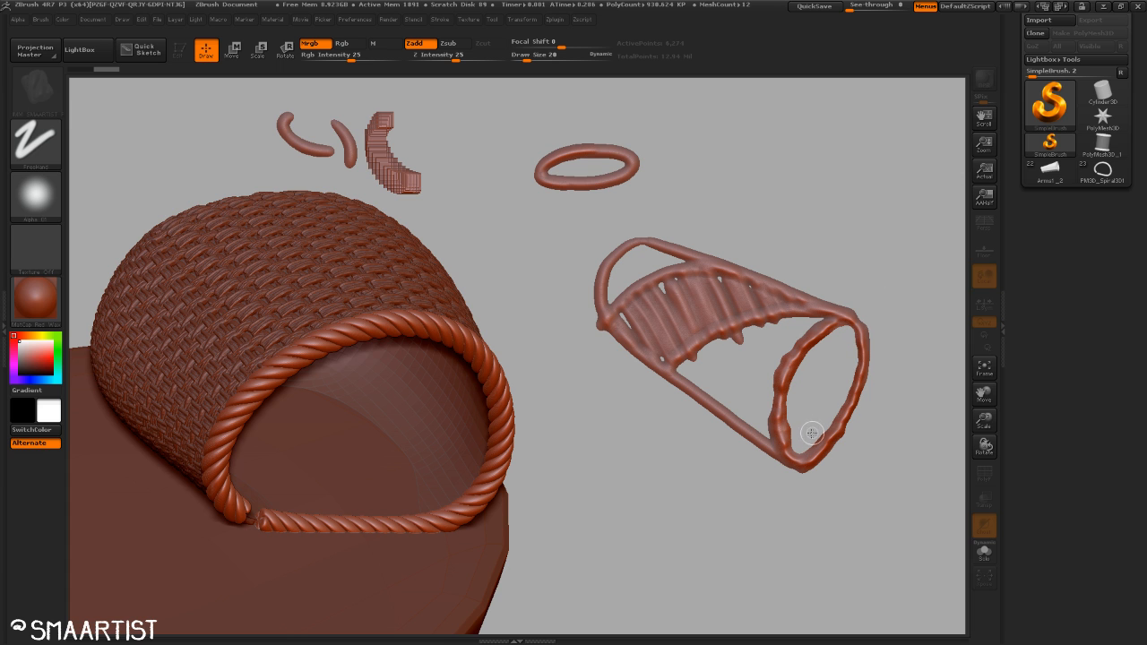
key("ctrl+n")
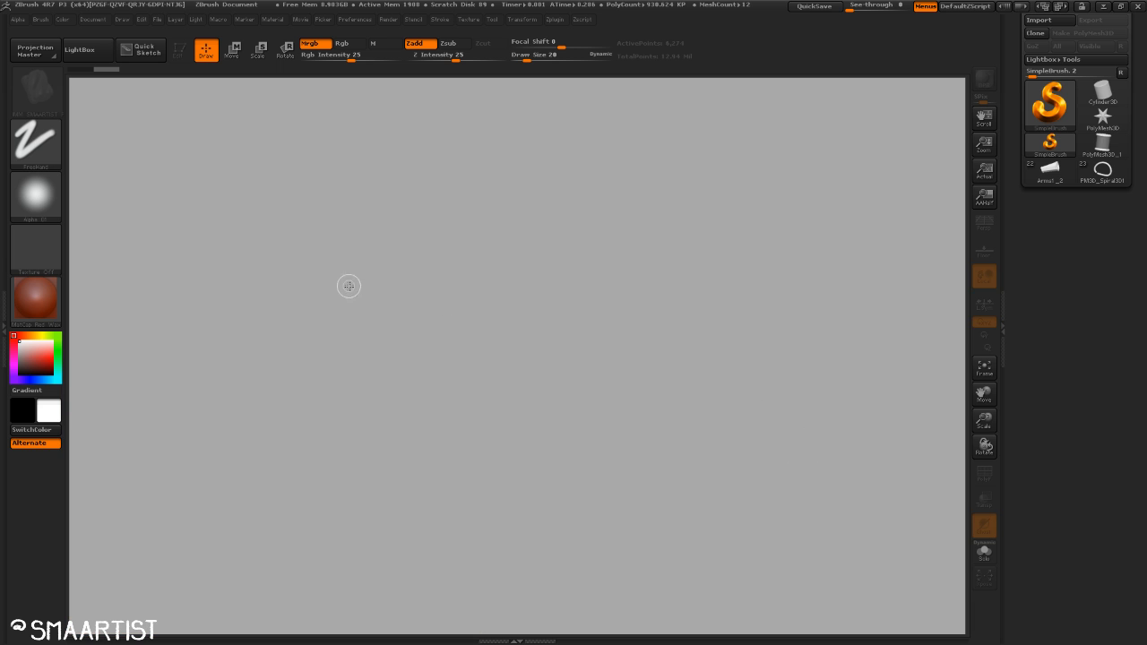
left_click(52, 144)
left_click(154, 149)
left_click(35, 193)
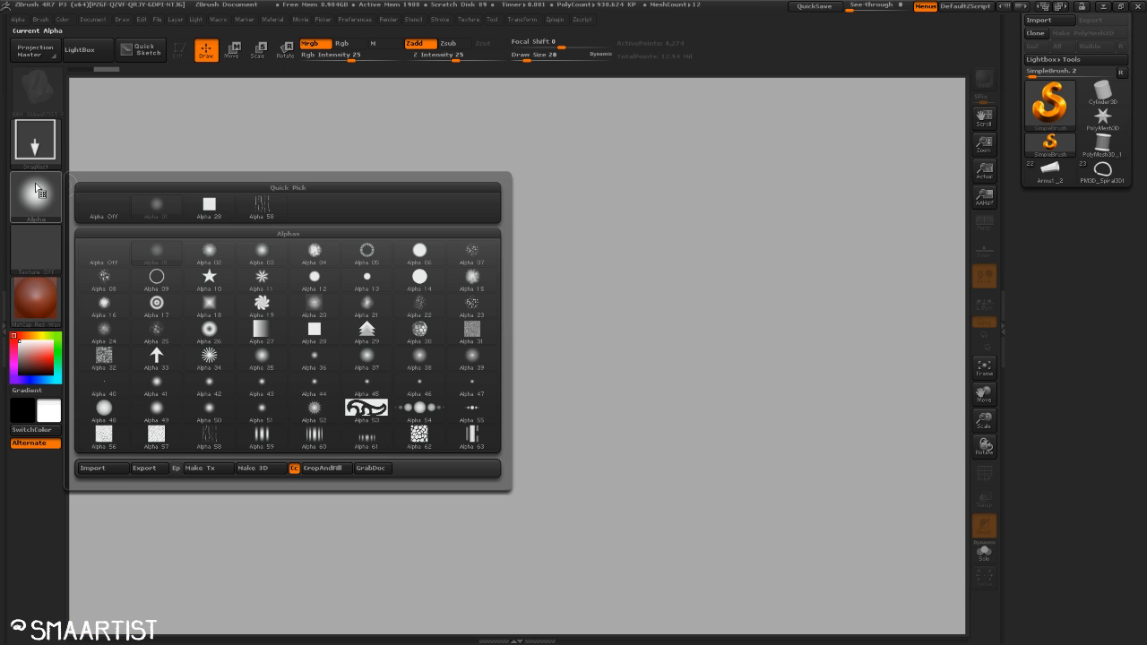
left_click(112, 212)
mouse_move(384, 231)
left_mouse_down()
mouse_move(402, 309)
mouse_move(428, 347)
left_mouse_up()
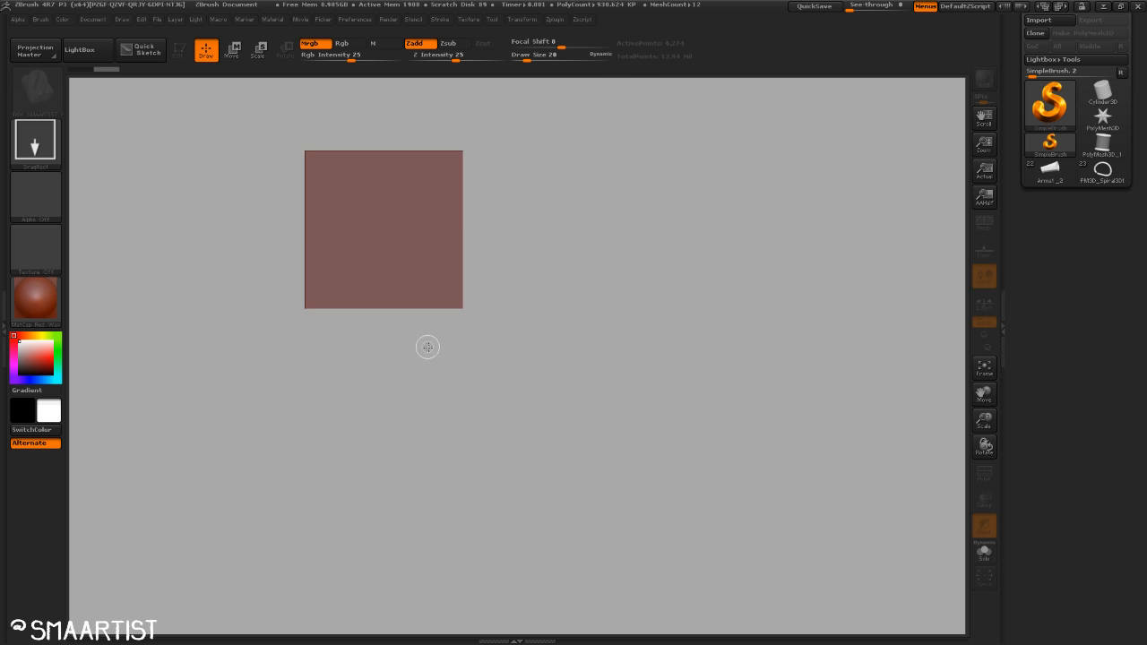
key("ctrl+n")
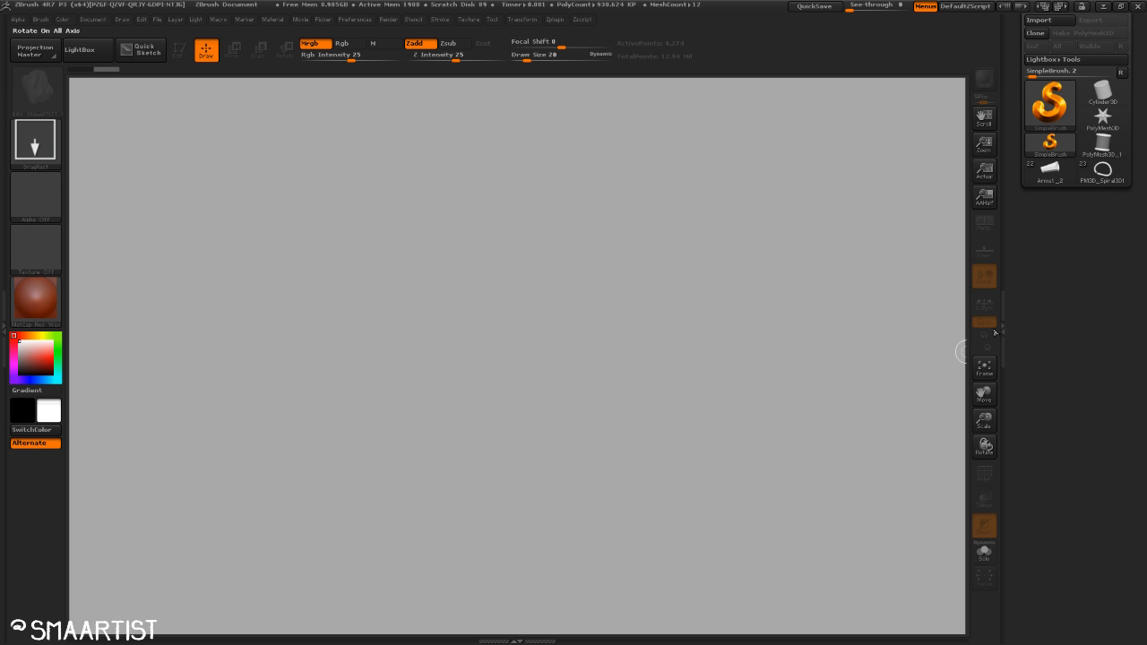
Switch to the PM3D_Spiral3D1 tool, place it on a cleared canvas with the DragRect stroke and enter Edit mode.
left_click(1103, 171)
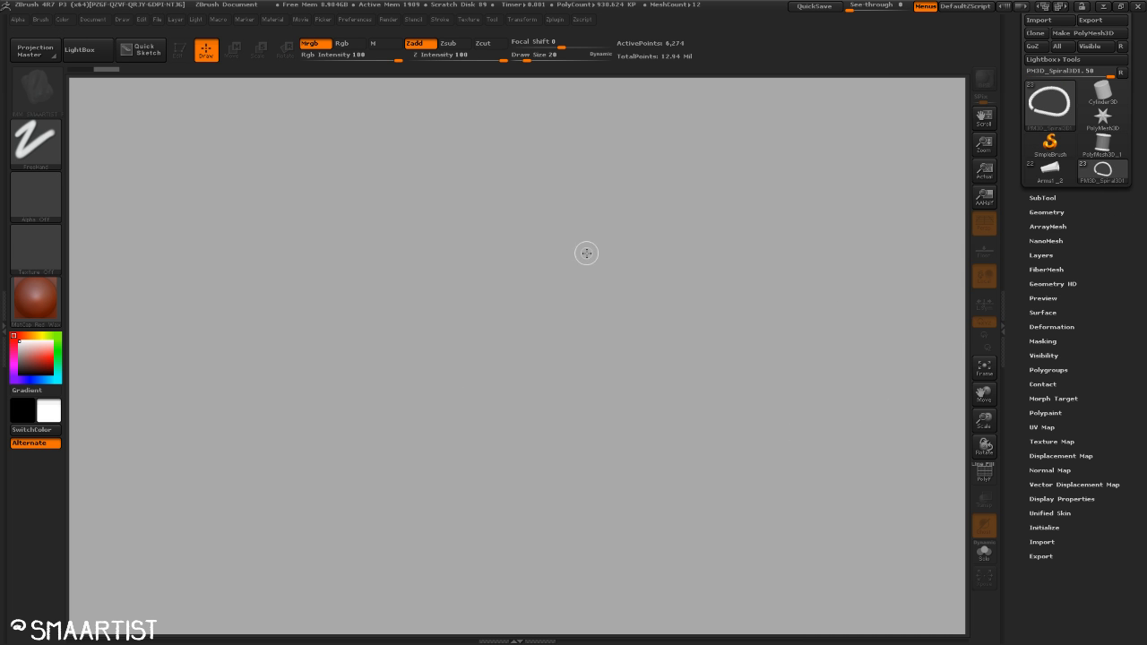
left_click_drag(581, 213, 602, 356)
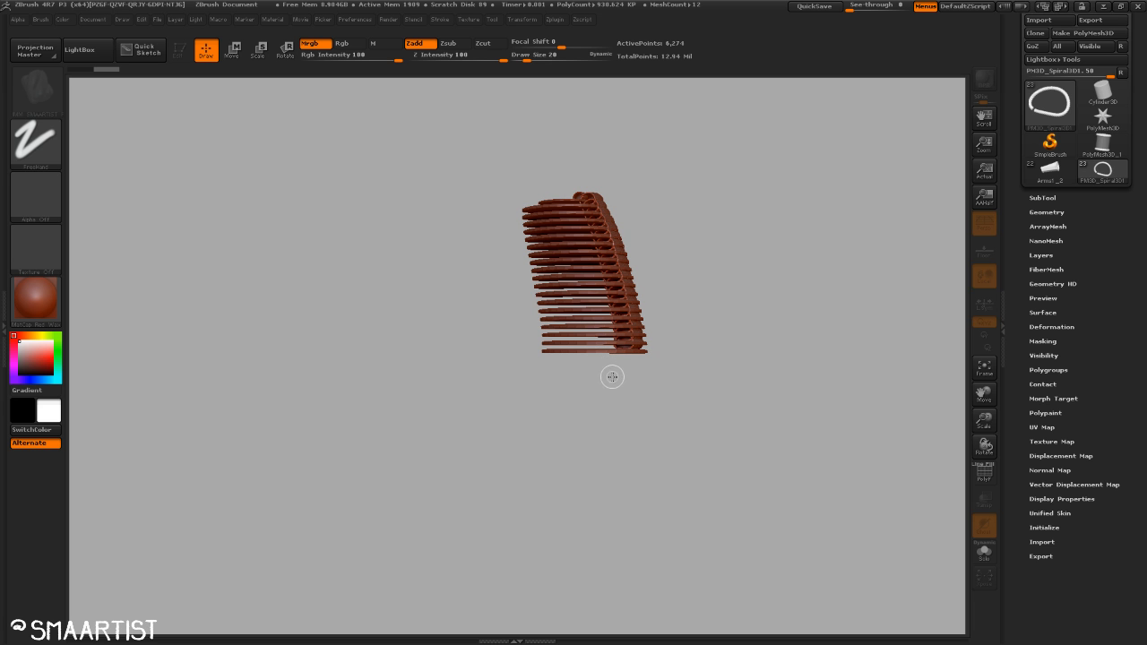
key("ctrl+n")
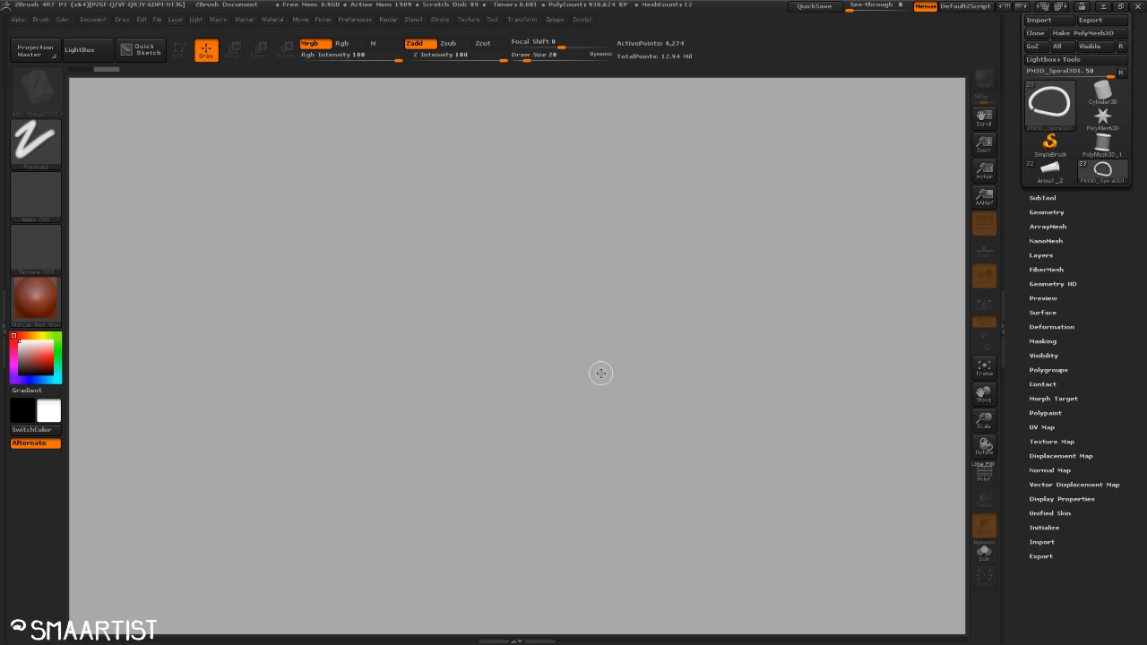
left_click(36, 143)
left_click(154, 153)
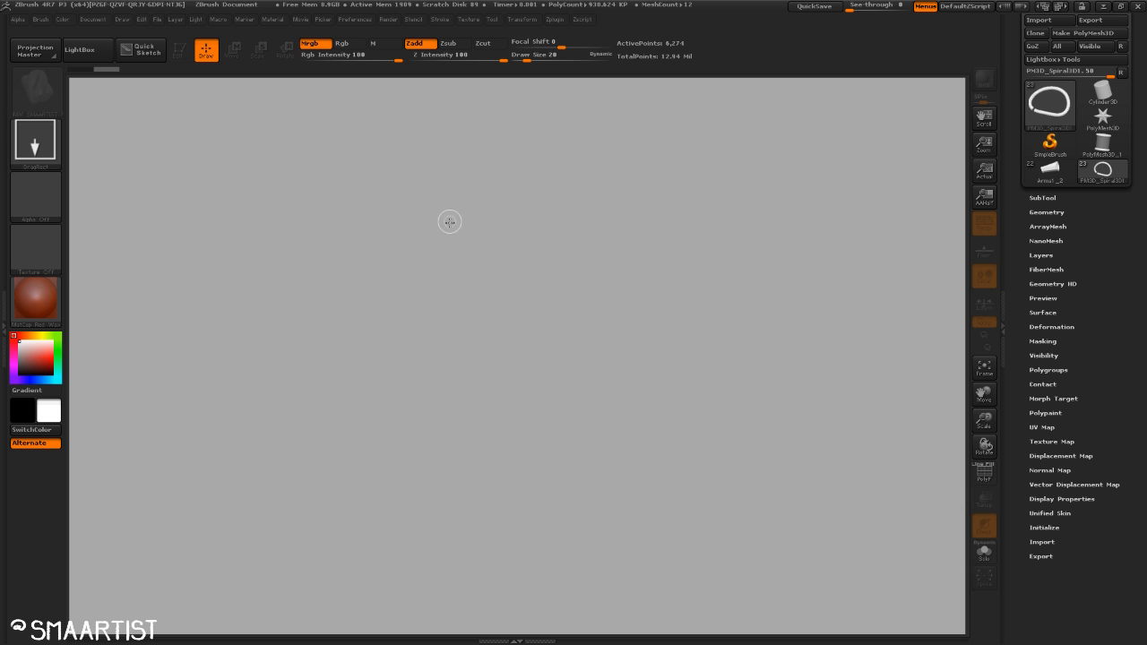
mouse_move(449, 223)
left_mouse_down()
mouse_move(486, 379)
mouse_move(609, 418)
left_mouse_up()
key("t")
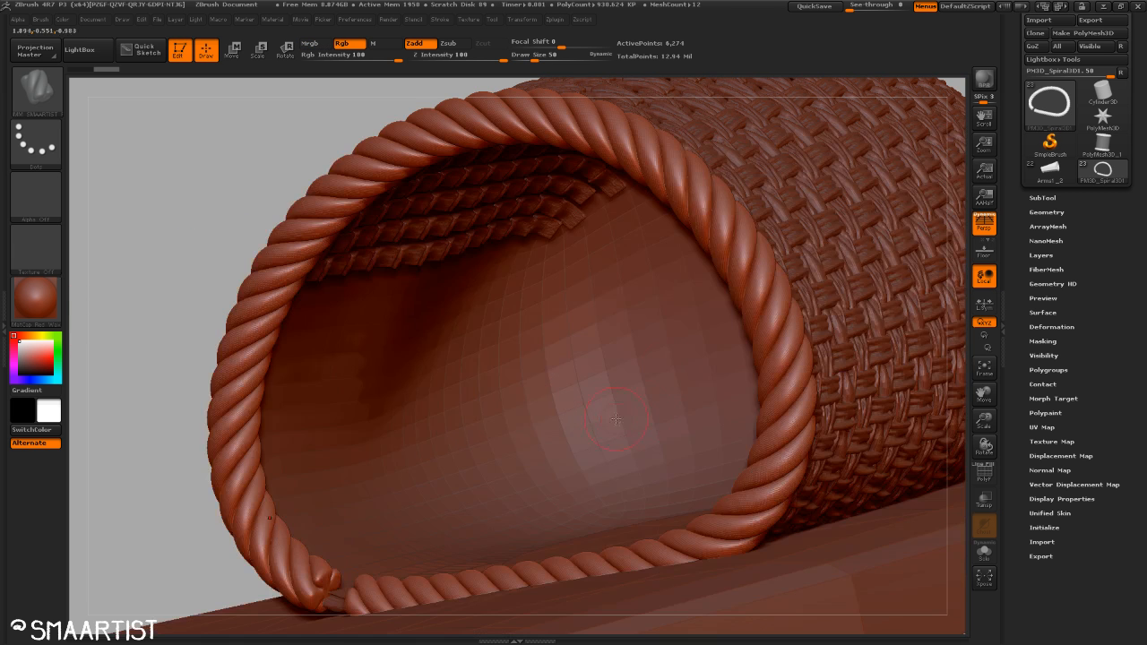
Delete the rope subtool around the basket rim.
key("f")
left_click_drag(856, 172, 743, 243)
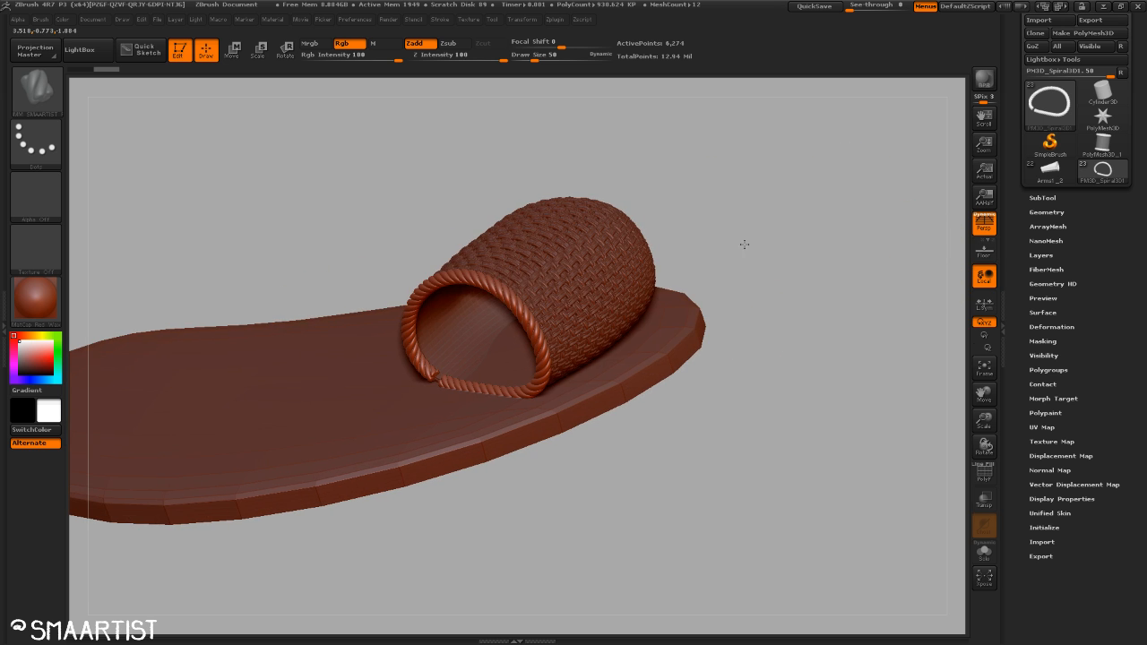
left_click(1042, 198)
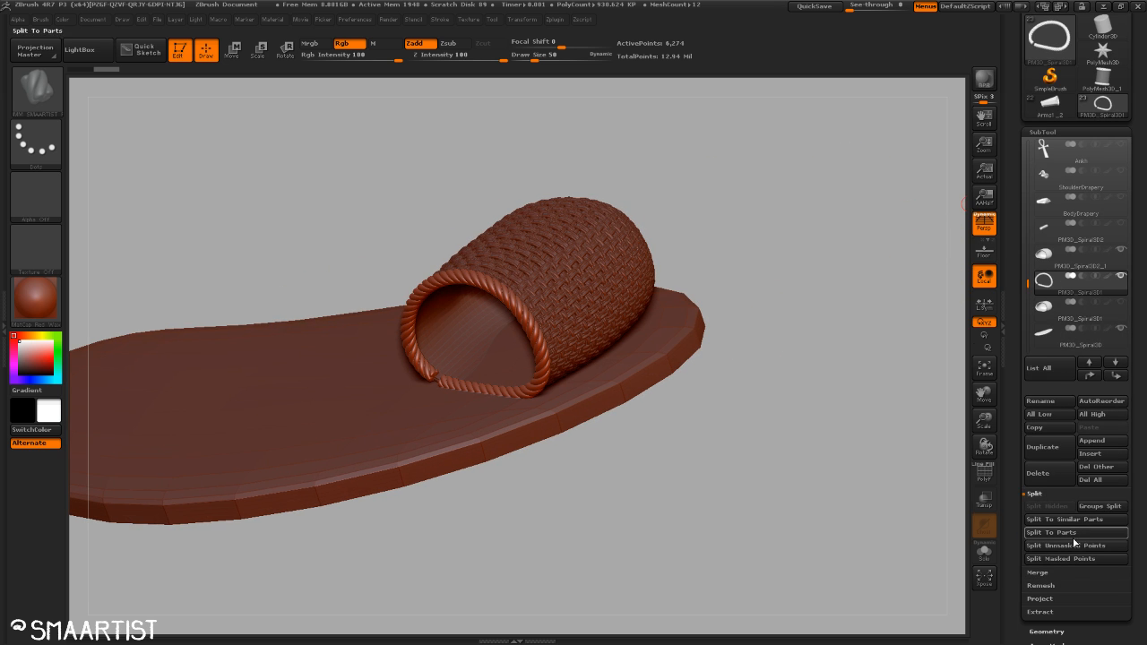
left_click(1052, 474)
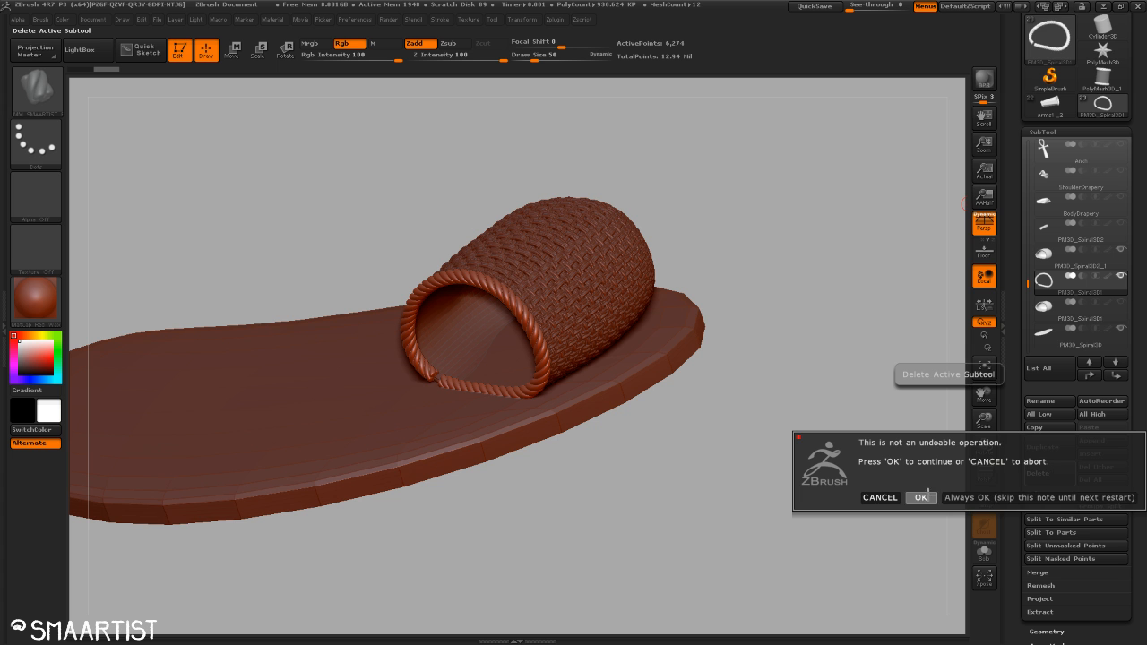
left_click(921, 497)
mouse_move(800, 323)
right_mouse_down()
mouse_move(783, 306)
mouse_move(676, 316)
right_mouse_up()
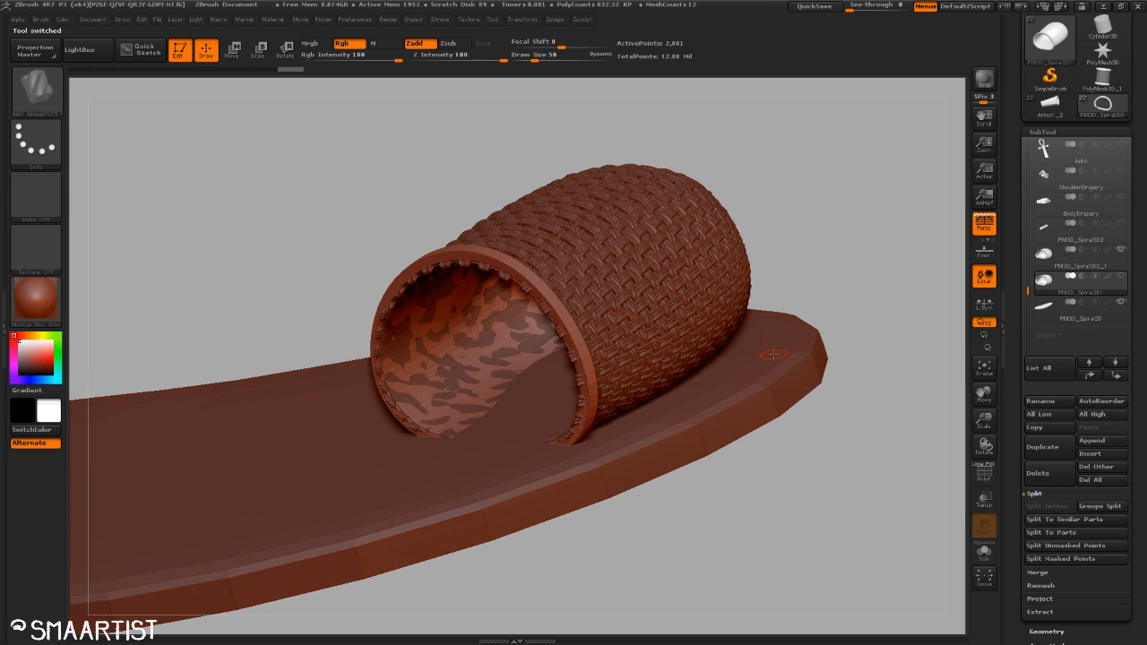
Hide the rim polygroup on the basket's inner shell and delete the hidden geometry with Del Hidden.
left_click(488, 254, "ctrl+shift")
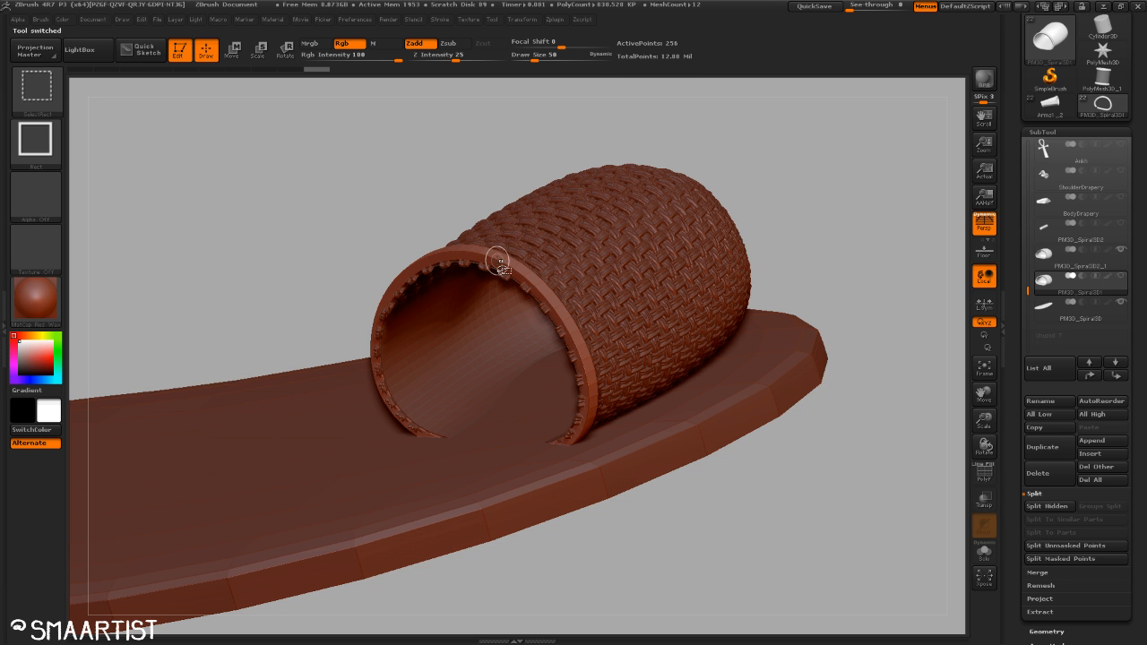
left_click(499, 261, "ctrl+shift")
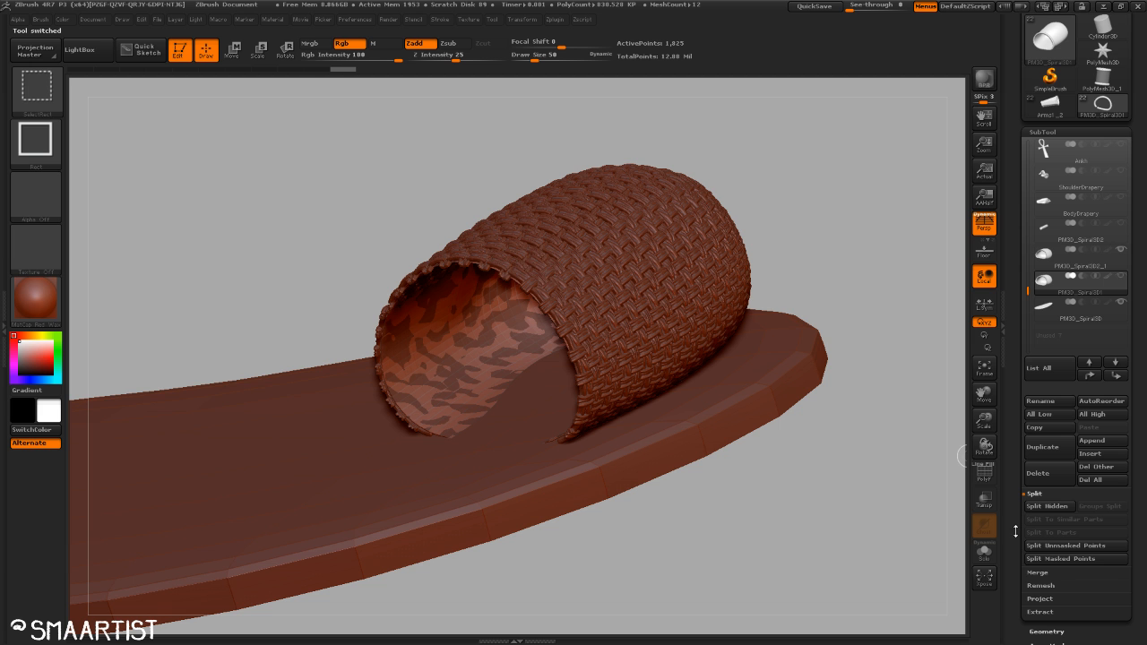
left_click(1047, 631)
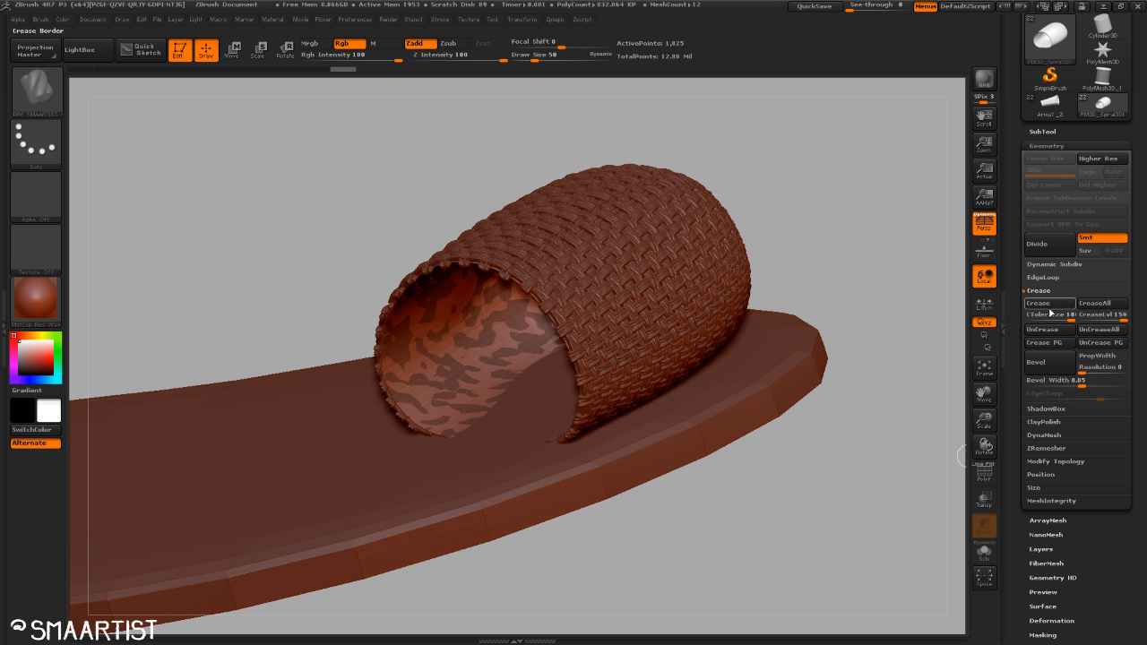
left_click(1060, 462)
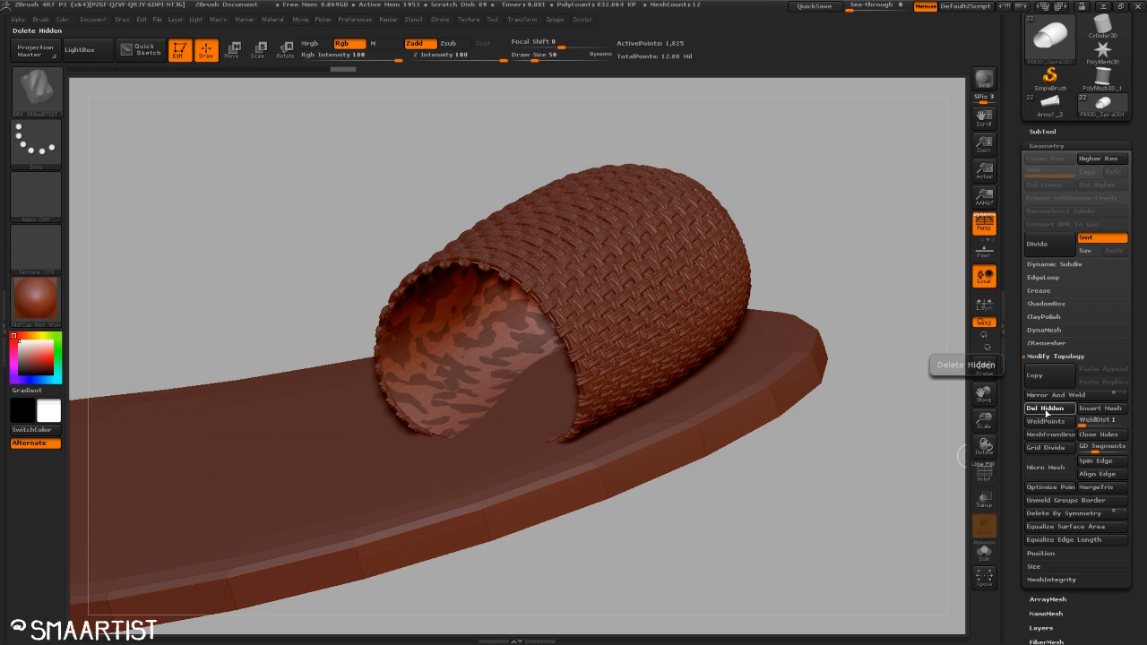
Switch to the PolyMesh3D_1 tool and step back through its history to the plain eight-sided cylinder.
left_click(1105, 78)
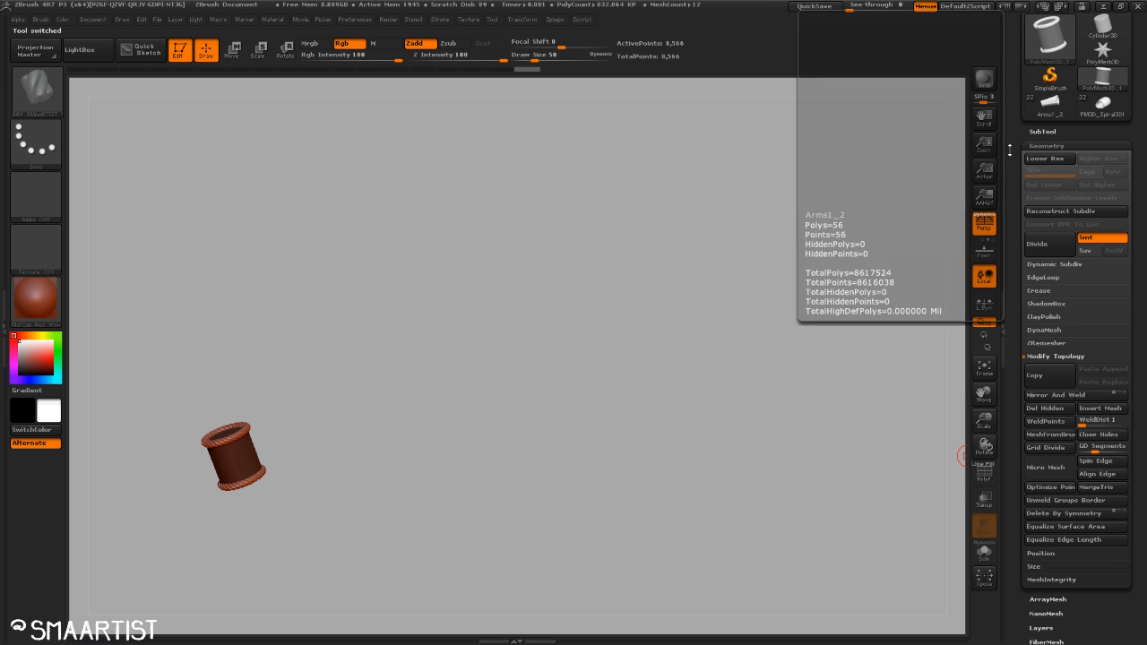
key("f")
left_click_drag(806, 261, 839, 301)
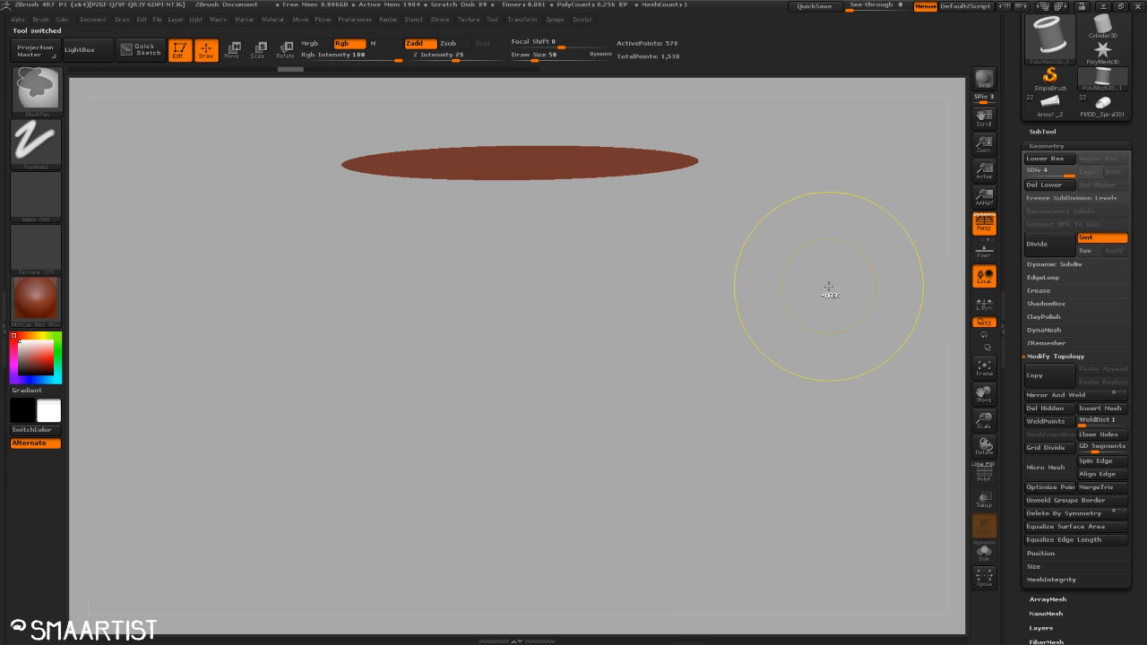
key("ctrl+z")
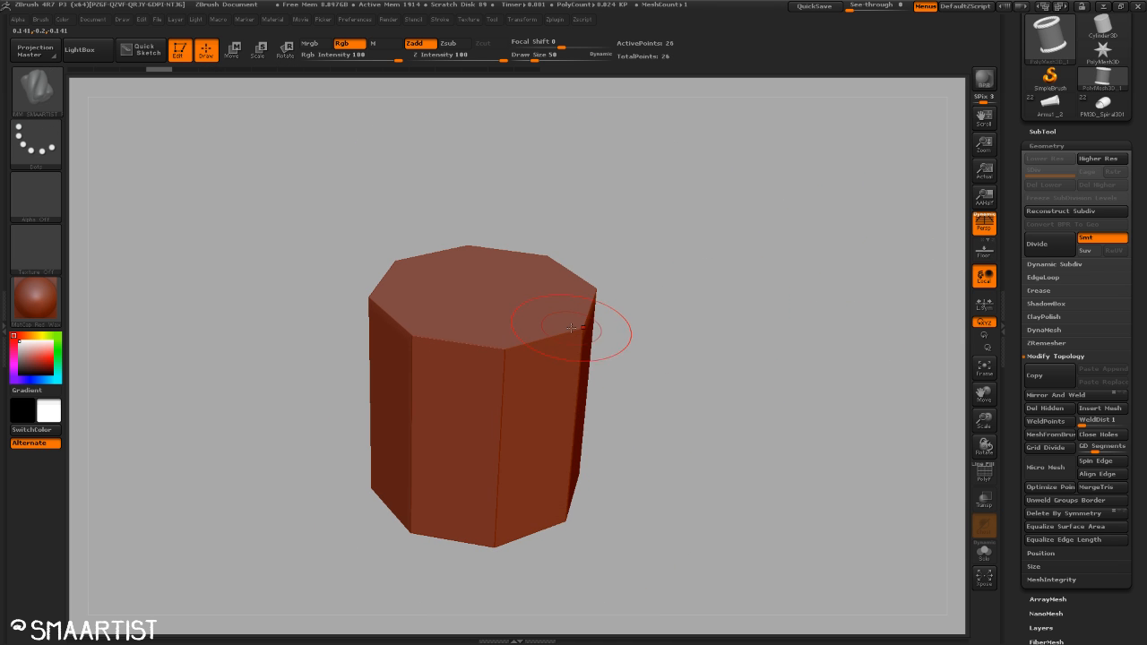
left_click_drag(746, 300, 719, 289)
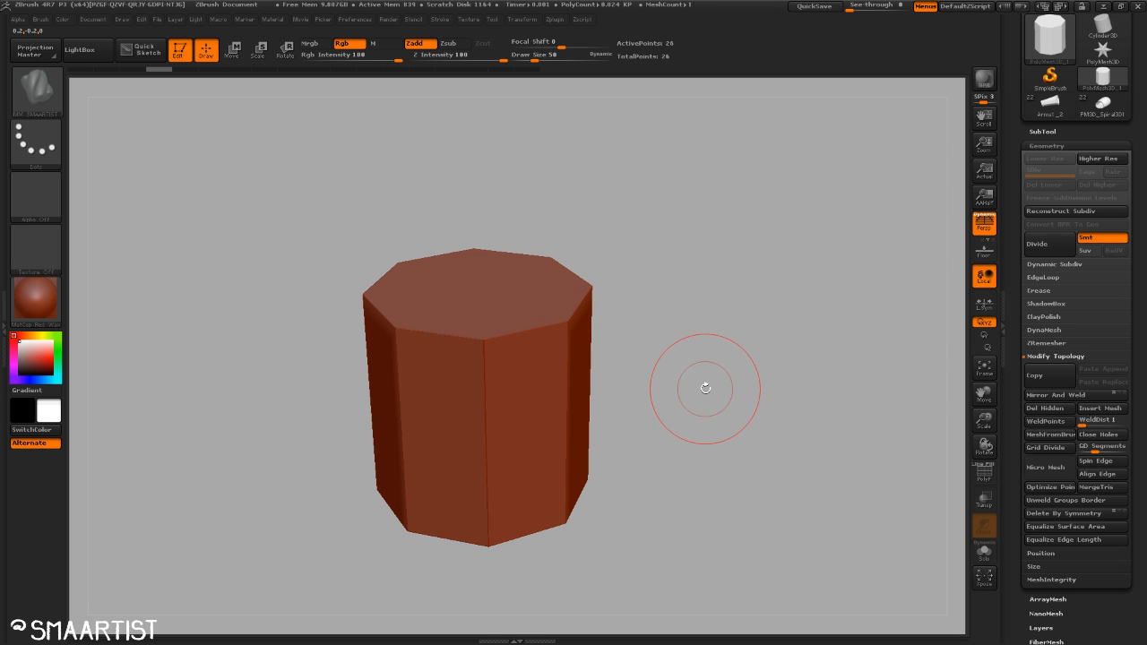
left_click_drag(696, 400, 701, 421)
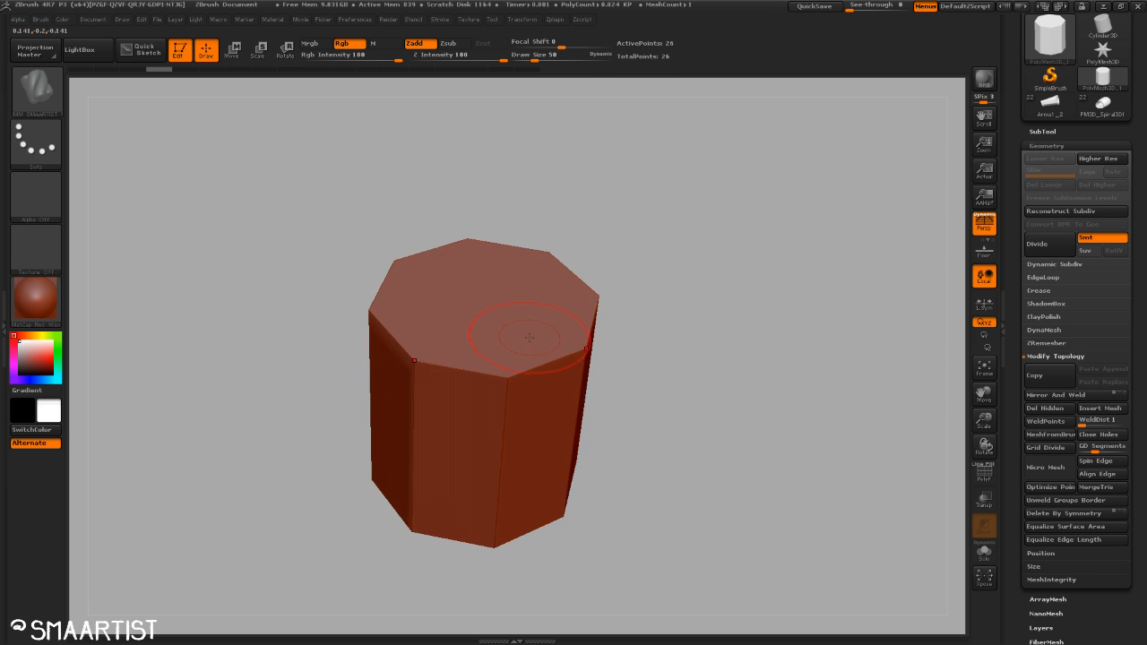
left_click_drag(775, 417, 770, 330)
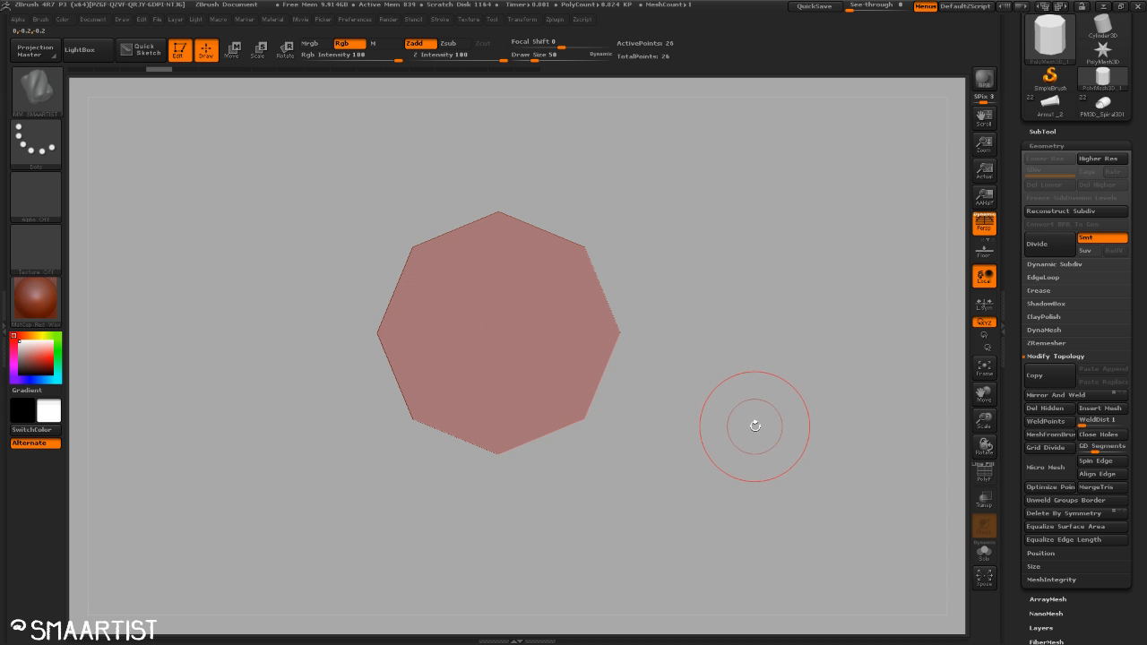
key("w")
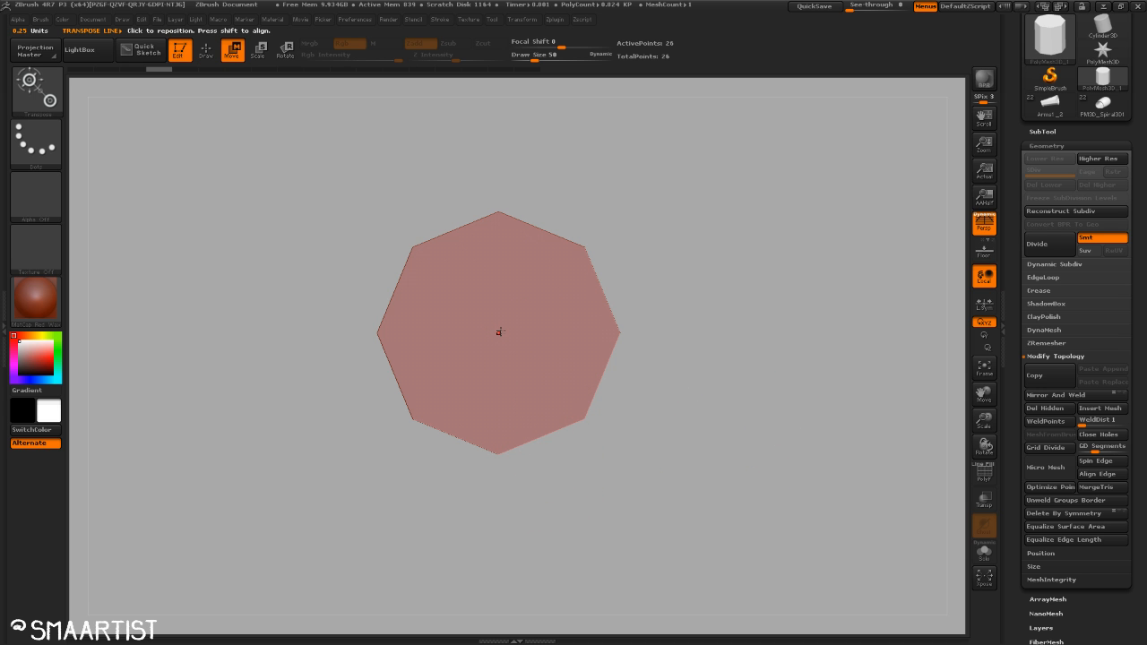
mouse_move(499, 334)
left_mouse_down()
mouse_move(499, 146)
mouse_move(507, 238)
left_mouse_up()
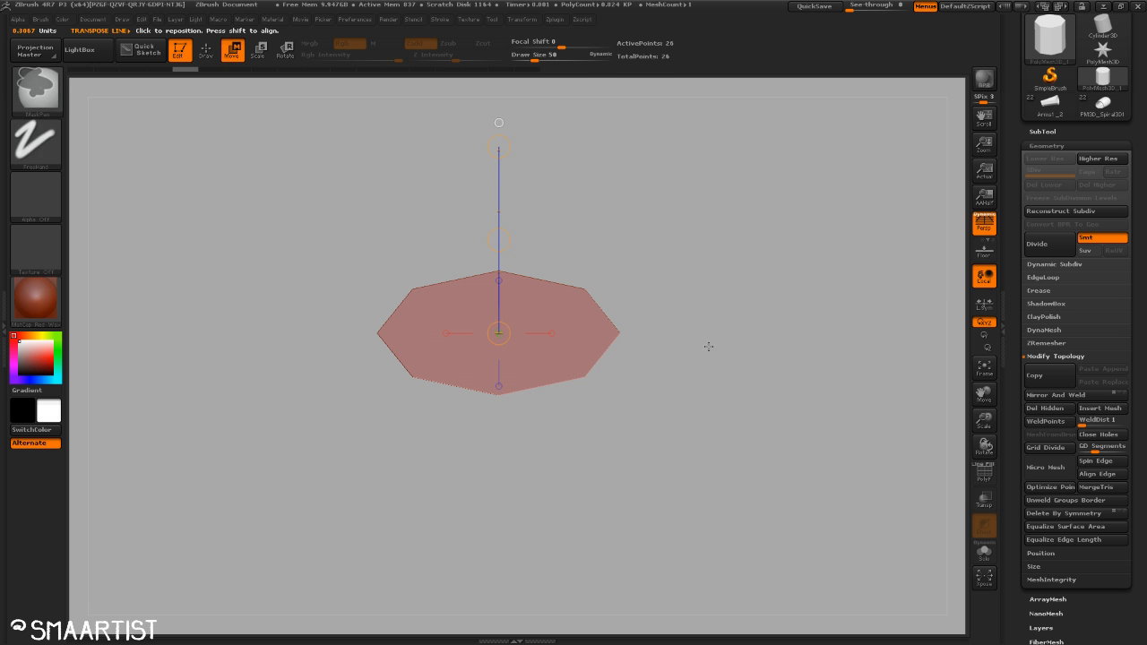
key("ctrl+z")
left_click_drag(718, 290, 705, 336)
key("q")
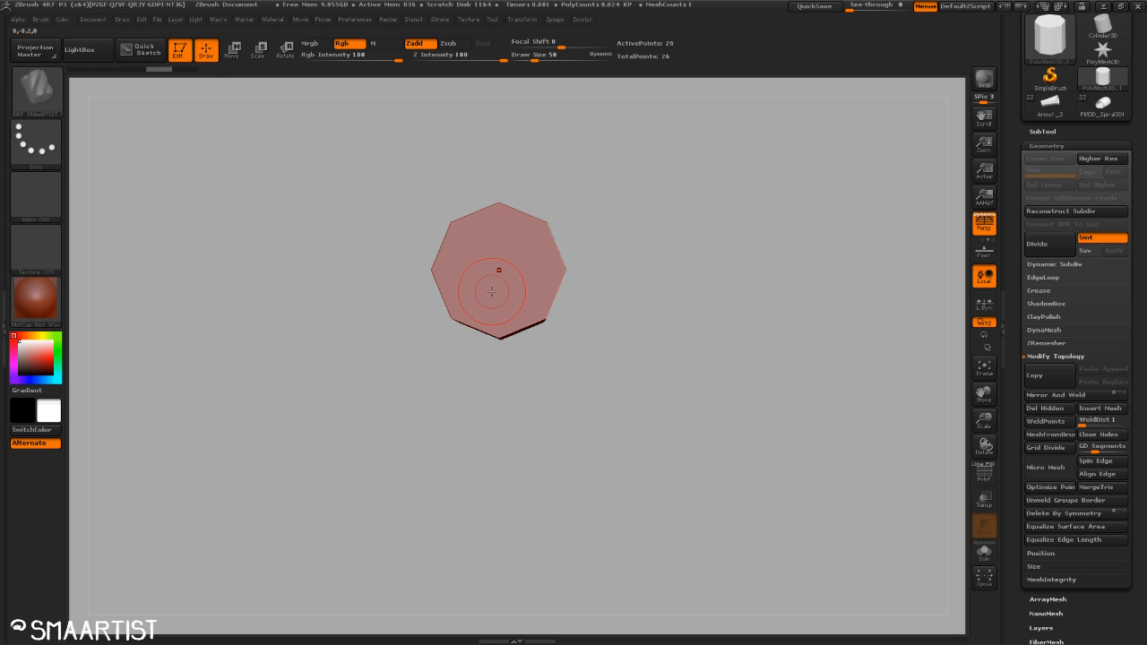
With the ZModeler brush and the polyframe shown, bevel the lengthwise edge loop through the cap's centre using EdgeLoop Complete and Two Rows.
key("b")
key("z")
key("m")
key("shift+f")
right_click_drag(495, 270, 515, 291, "ctrl")
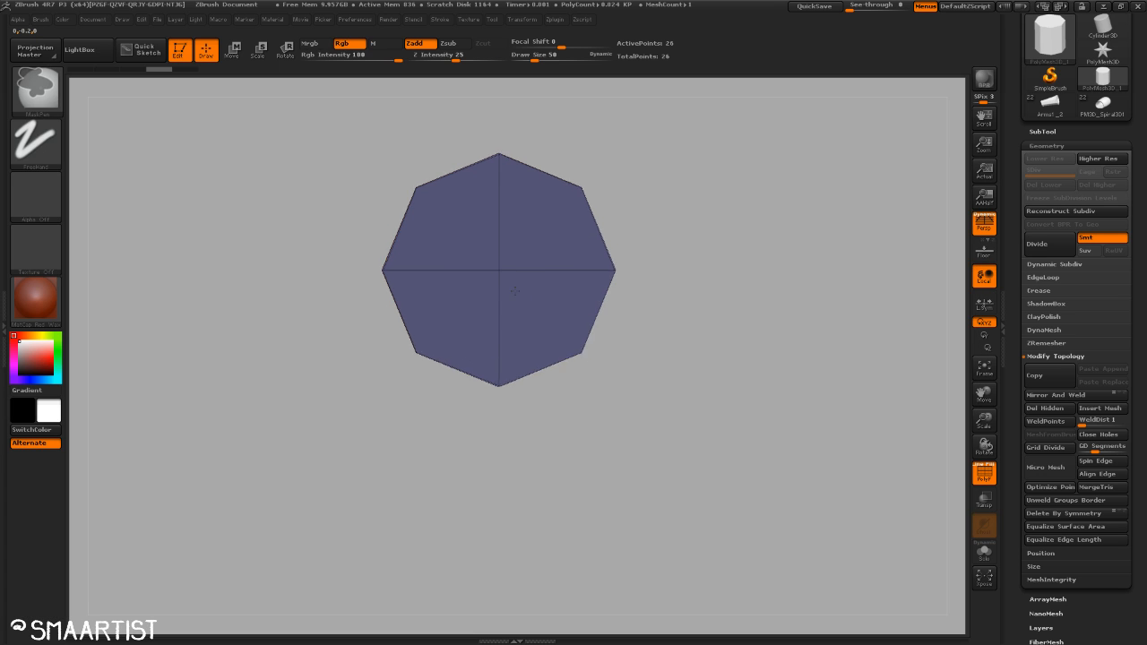
key("space")
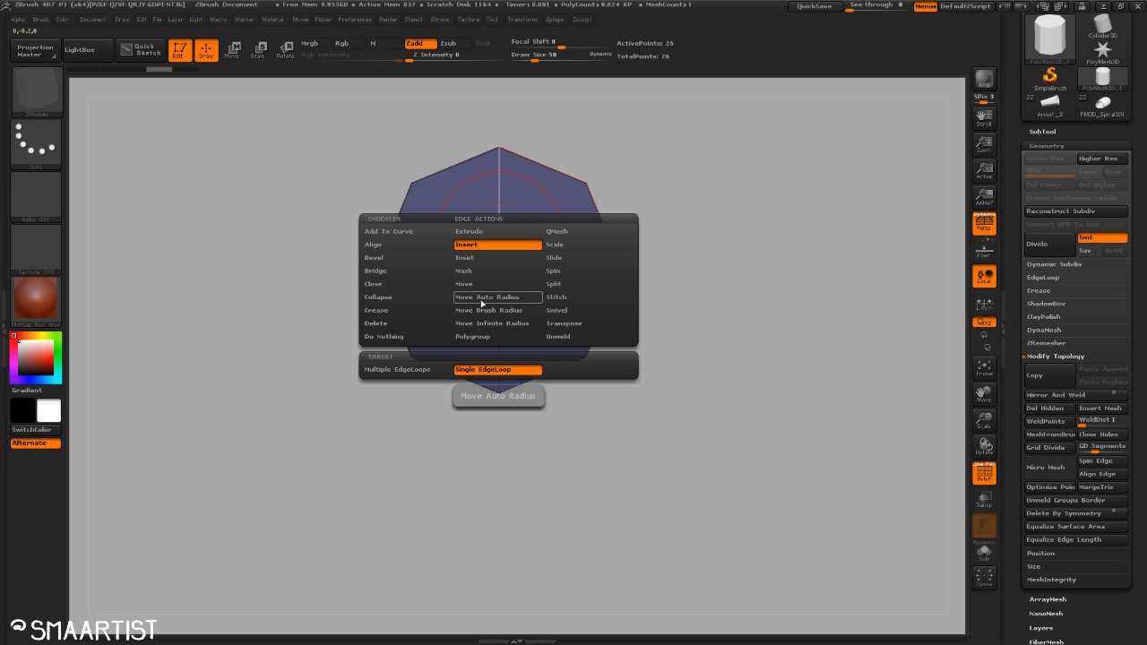
left_click(407, 260)
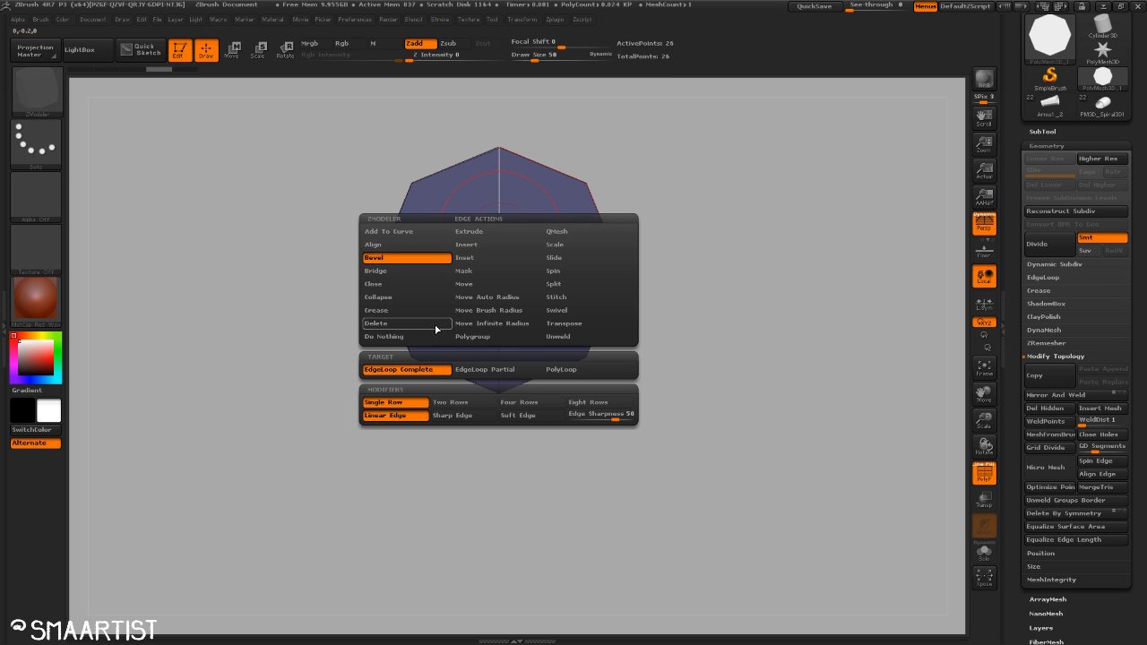
left_click(466, 402)
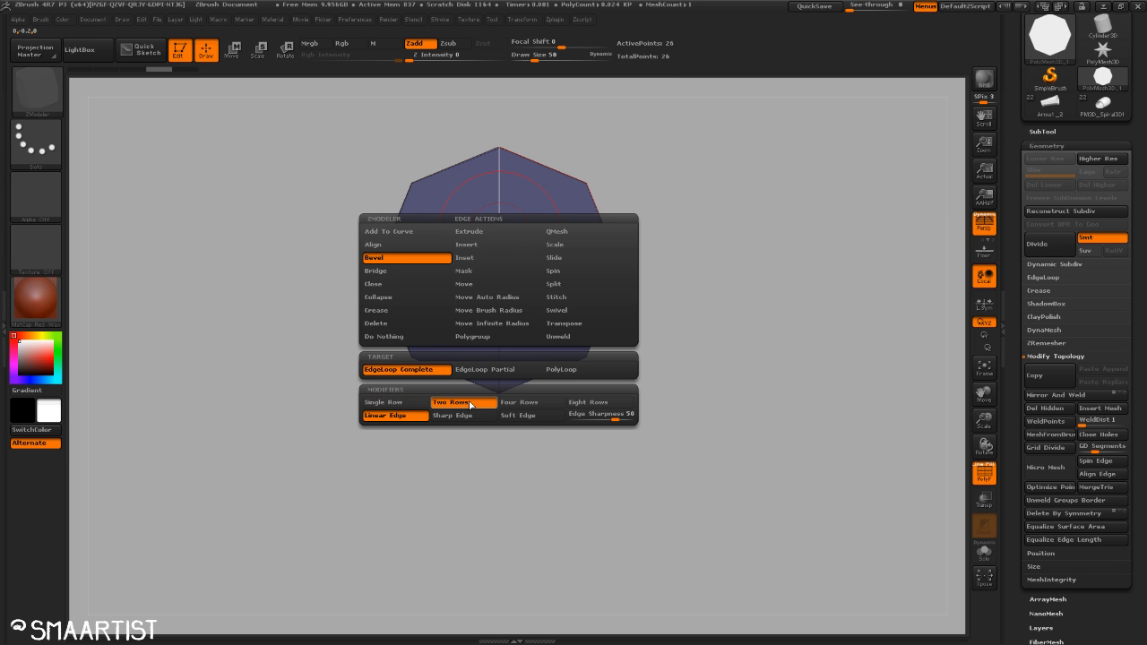
left_click_drag(500, 179, 488, 187)
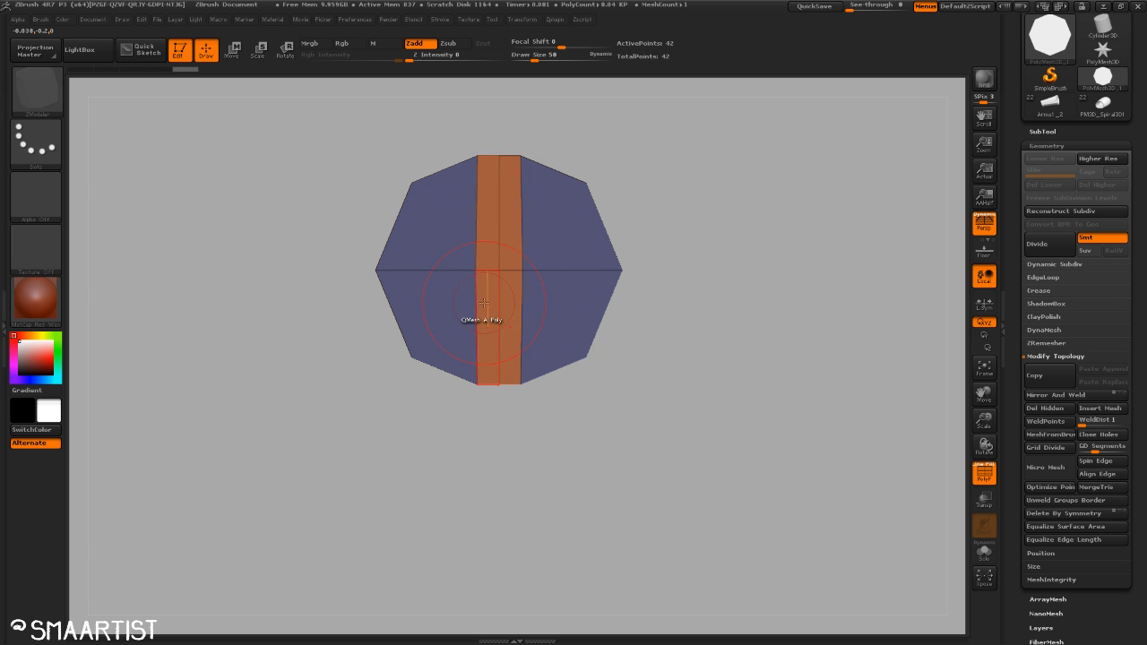
Delete the horizontal edge loop around the middle of the cylinder.
left_click_drag(684, 313, 651, 293)
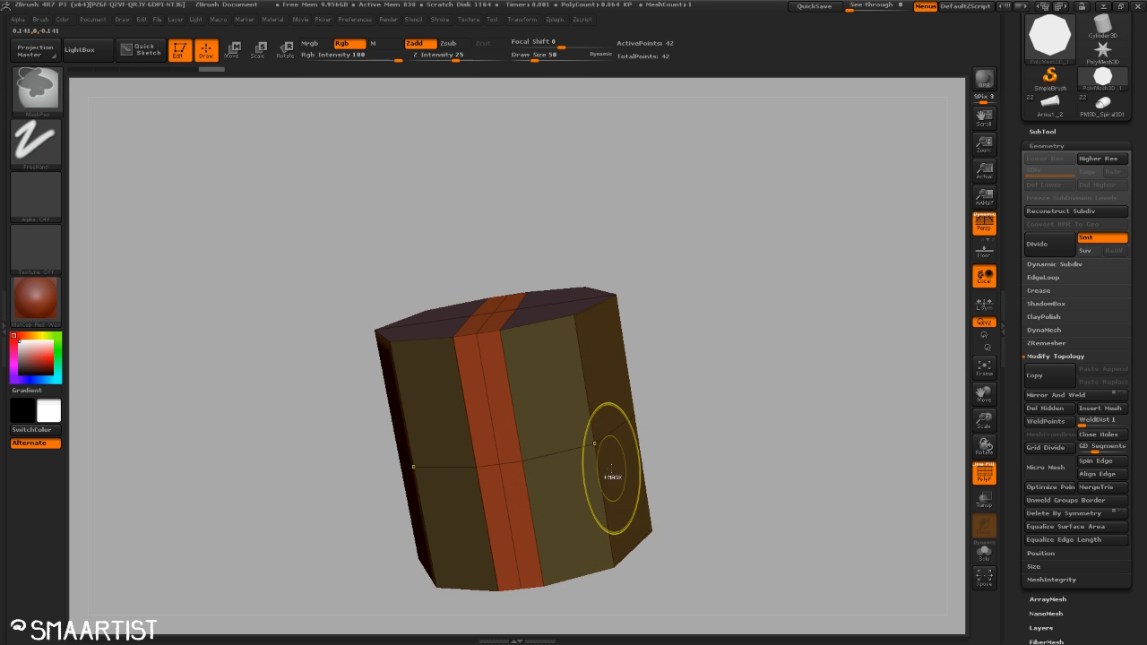
key("space")
left_click(550, 321)
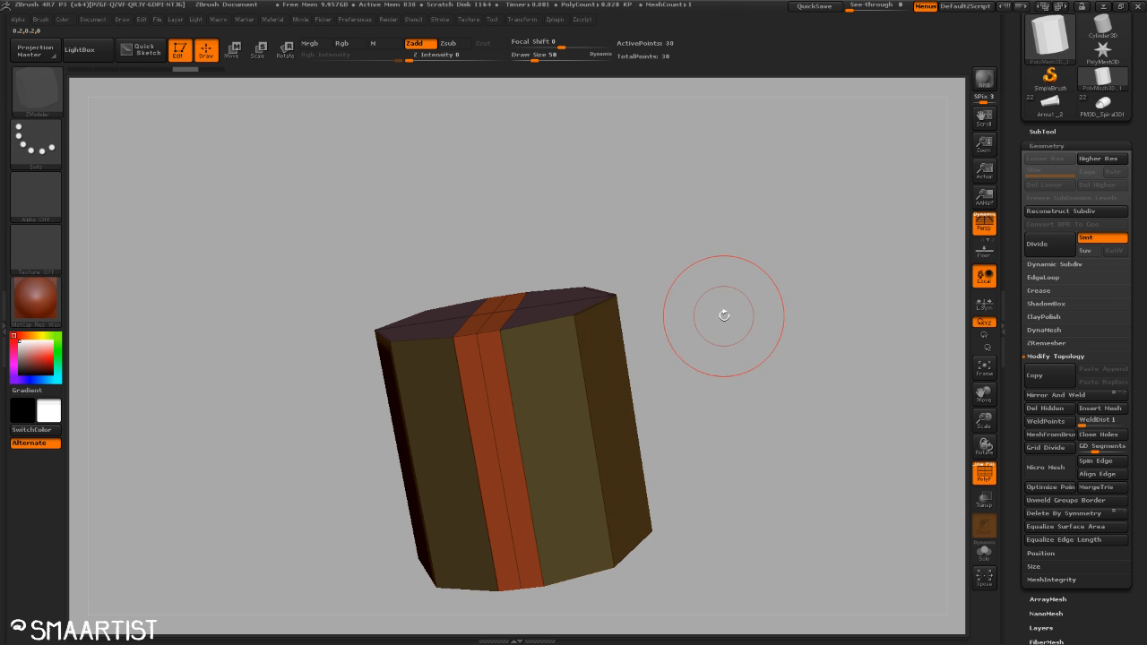
With perspective off, isolate the beveled strip's centre edge loop with an inverted mask and scale it inward into opposing V-shaped grooves.
left_click_drag(724, 313, 704, 412)
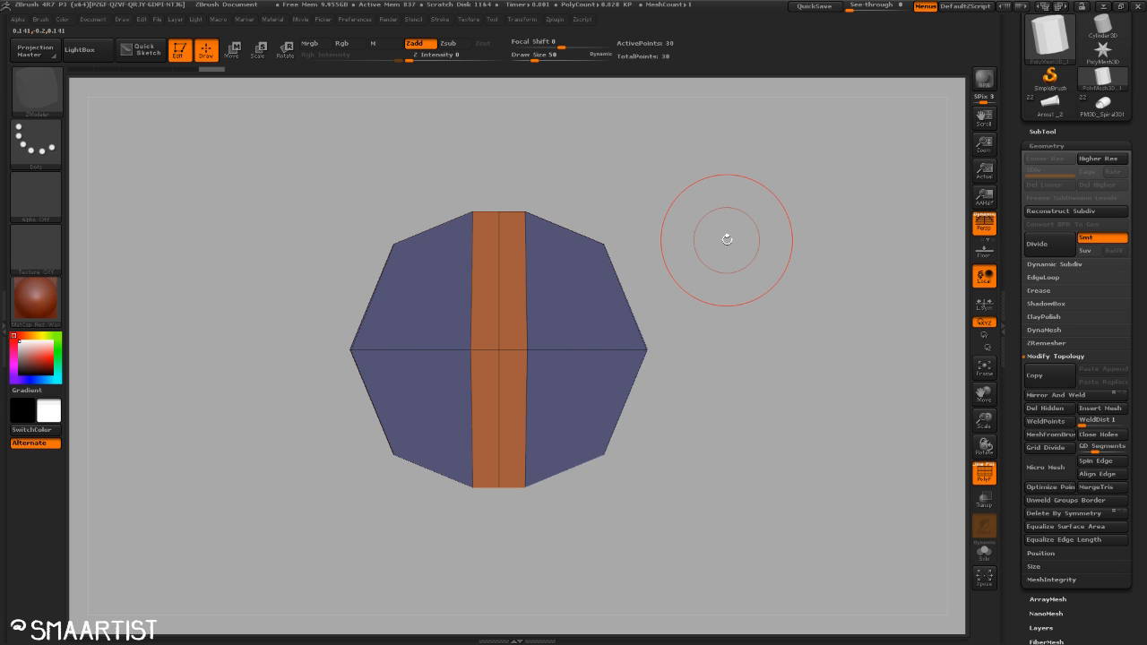
key("p")
key("shift")
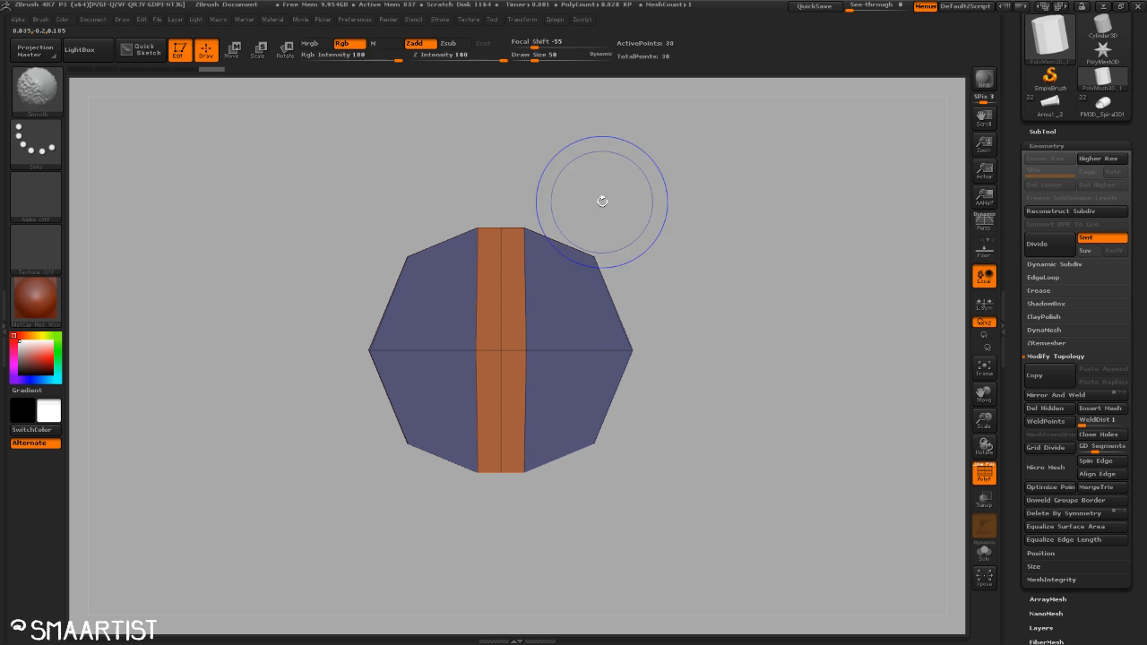
mouse_move(490, 205)
left_mouse_down("ctrl")
mouse_move(515, 307)
mouse_move(515, 548)
left_mouse_up("ctrl")
left_click(558, 551, "ctrl")
key("w")
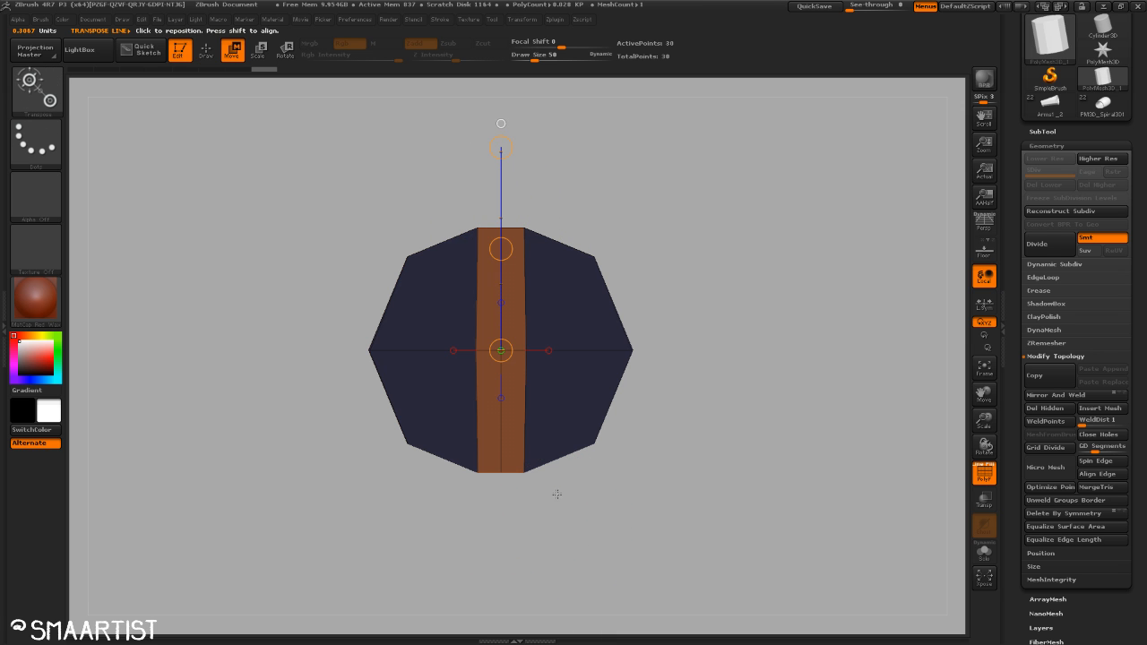
left_click_drag(502, 147, 503, 147)
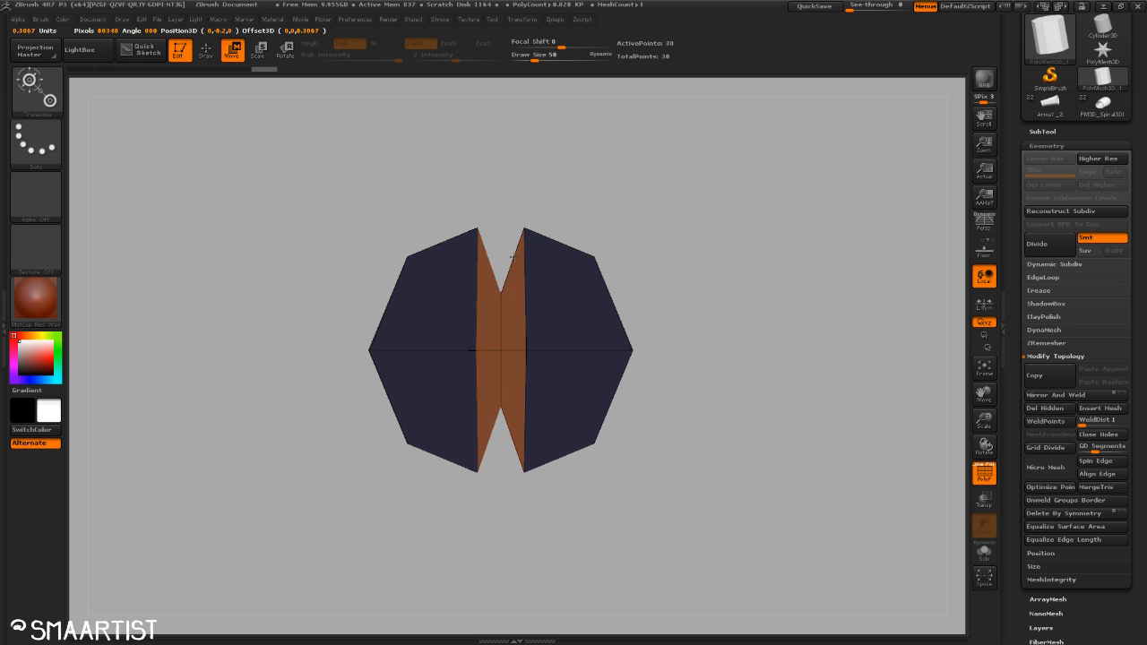
left_click_drag(514, 258, 514, 258)
Inspect the grooved cylinder with the polyframe hidden, then show the polyframe again and clear the mask.
right_click_drag(740, 435, 723, 294)
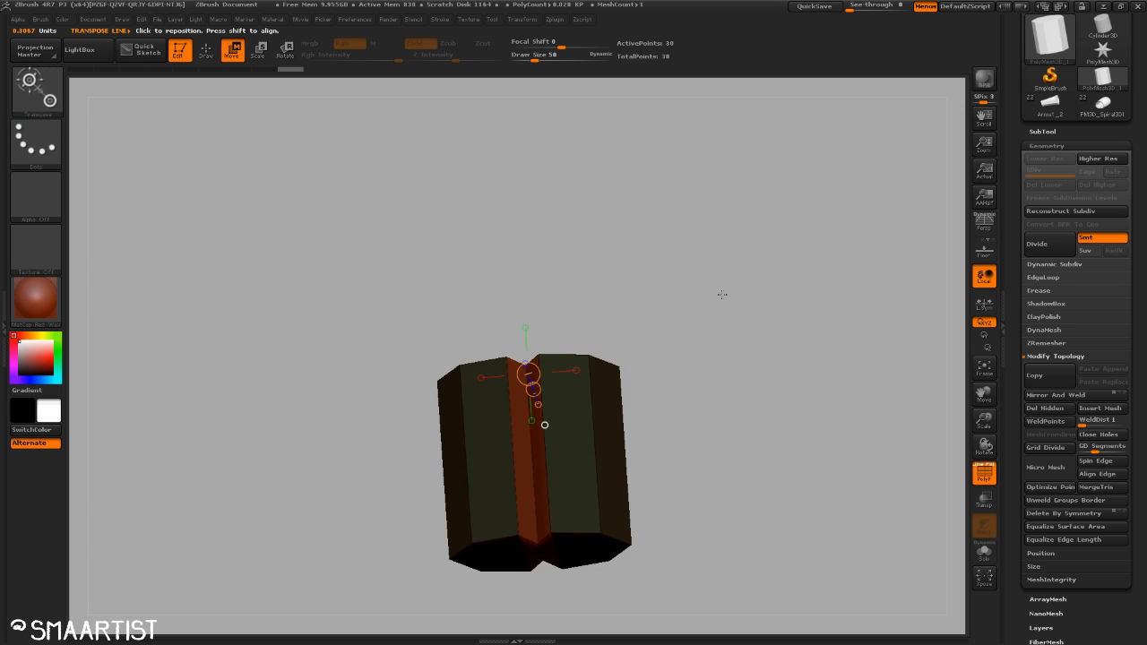
key("shift+f")
left_click_drag(720, 296, 733, 349)
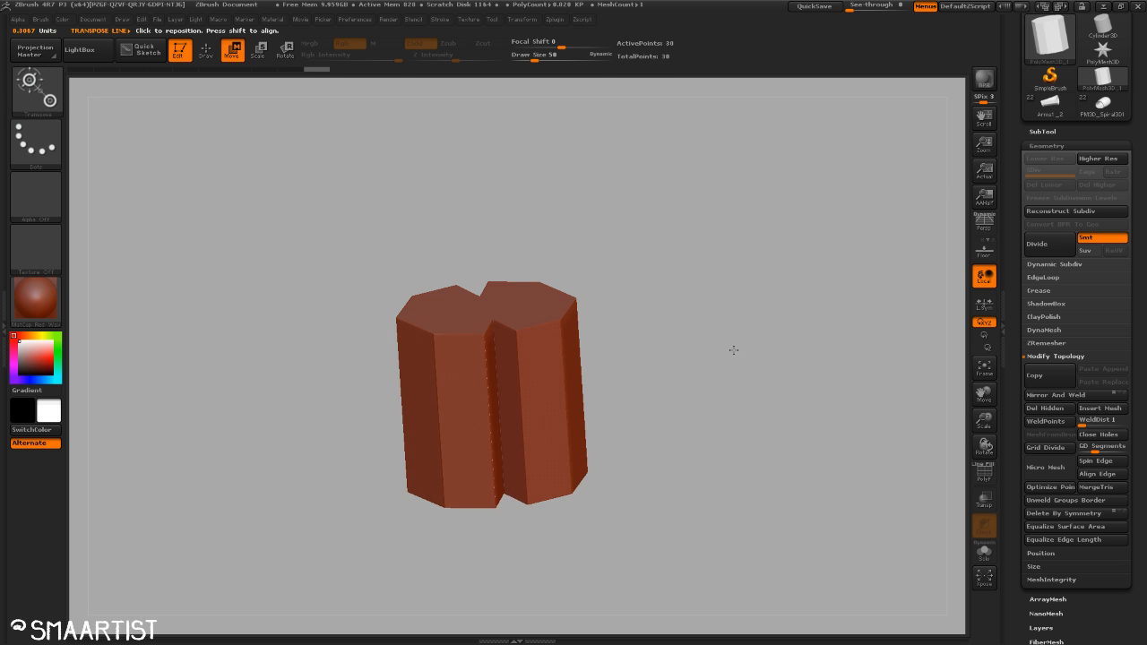
right_click_drag(733, 351, 739, 363)
right_click_drag(739, 363, 757, 334, "ctrl")
mouse_move(758, 334)
right_mouse_down()
mouse_move(769, 328)
mouse_move(755, 345)
right_mouse_up()
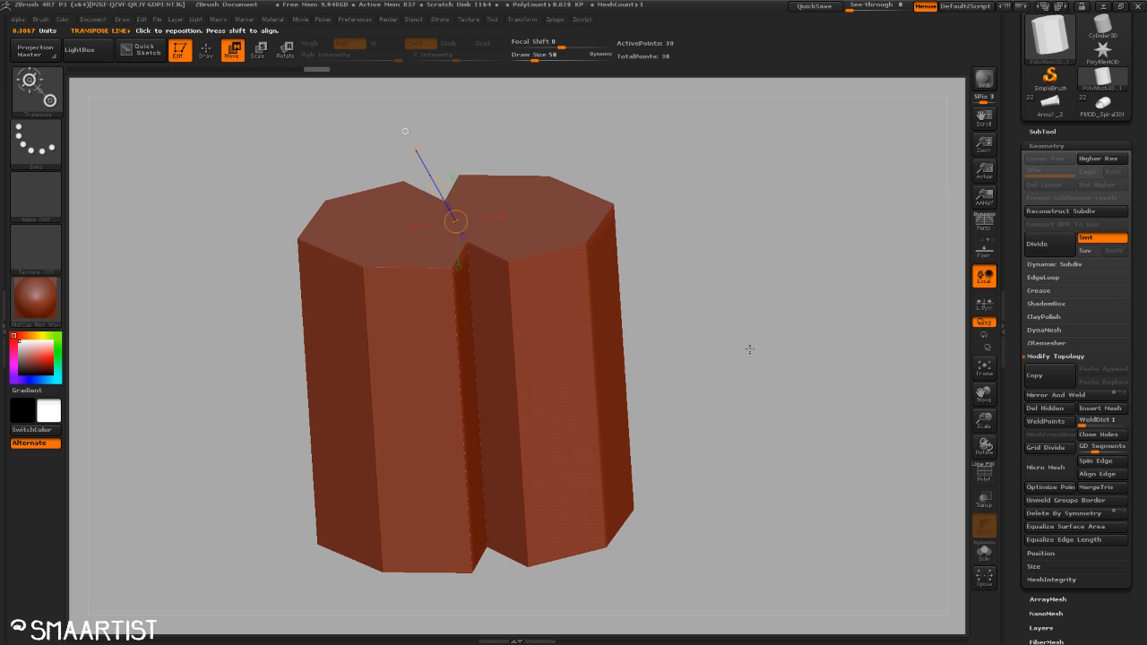
key("shift+f")
left_click_drag(727, 257, 829, 353, "ctrl")
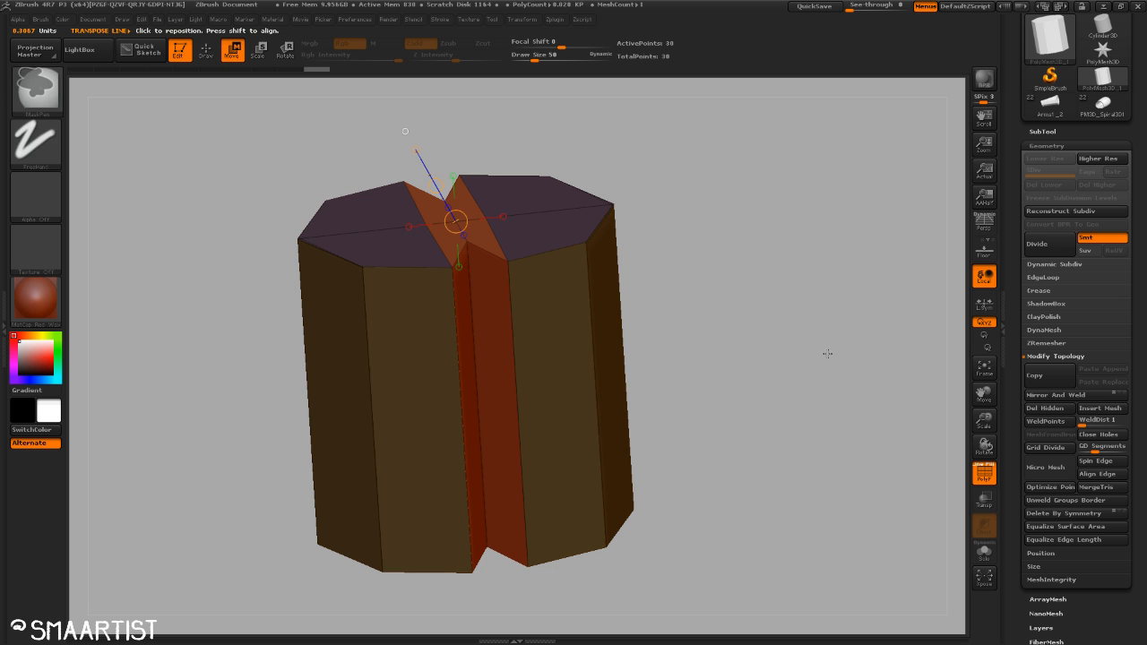
Crease the cylinder's edges with a tolerance of 45 and turn on smoothing with dynamic subdivision.
key("q")
right_click_drag(777, 321, 756, 225)
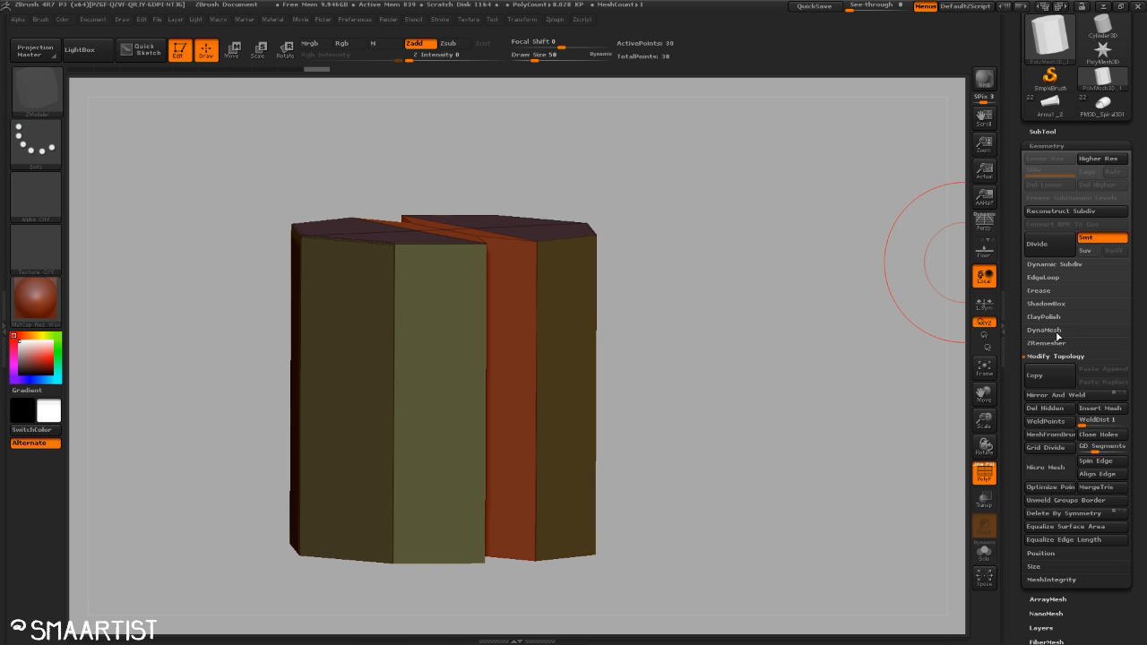
left_click(1040, 290)
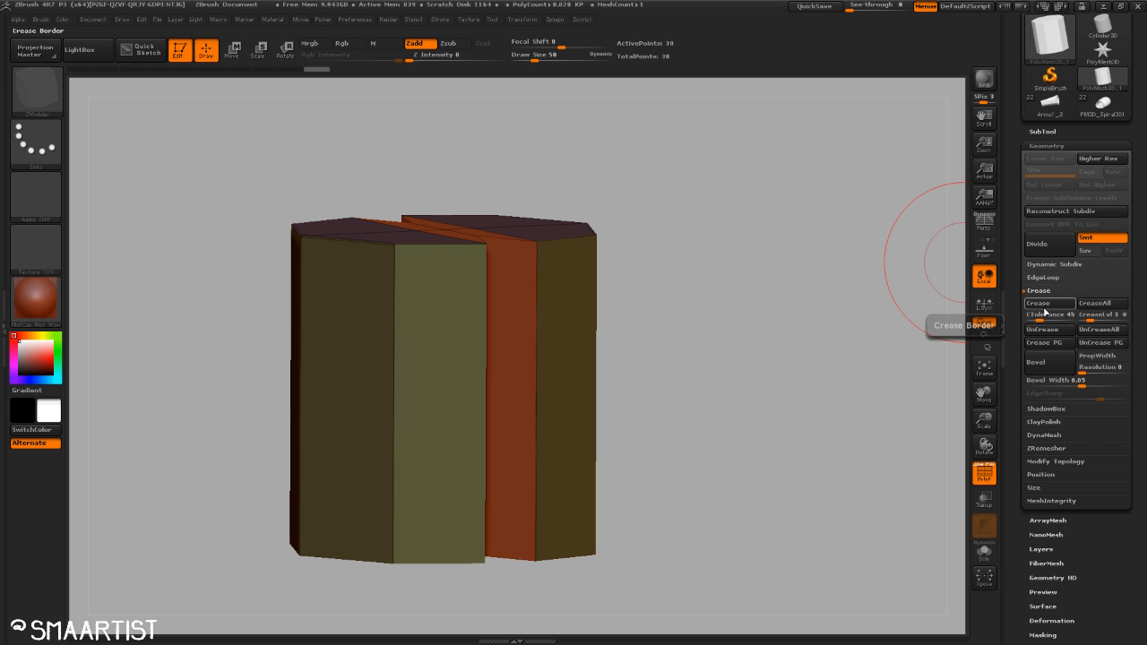
left_click(1037, 303)
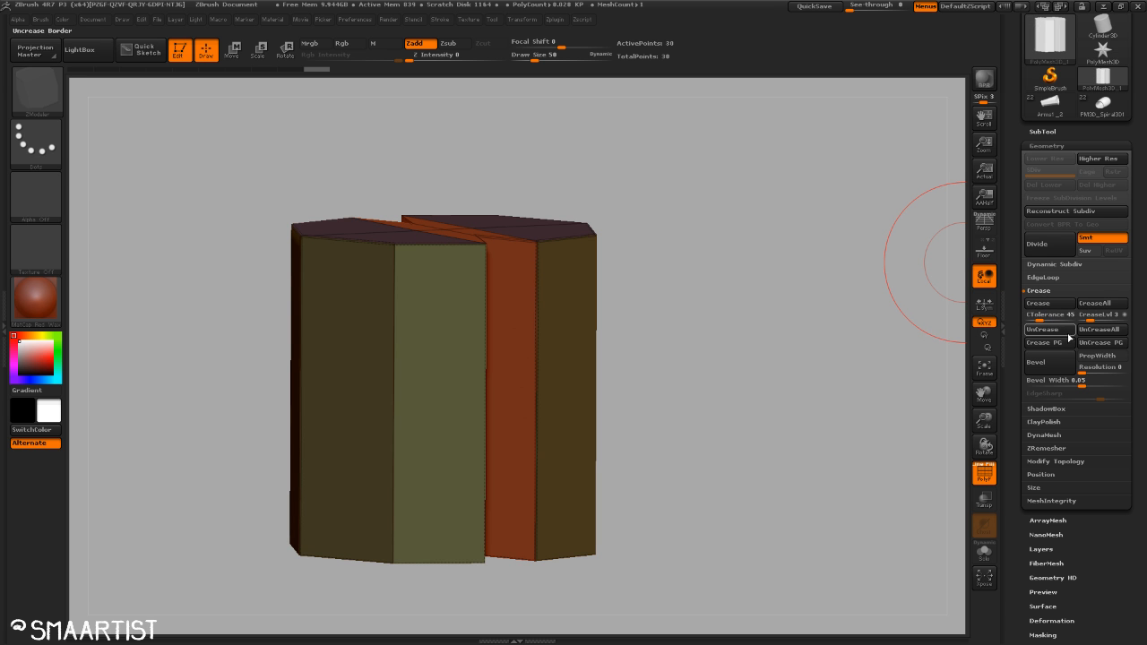
left_click_drag(670, 197, 715, 221)
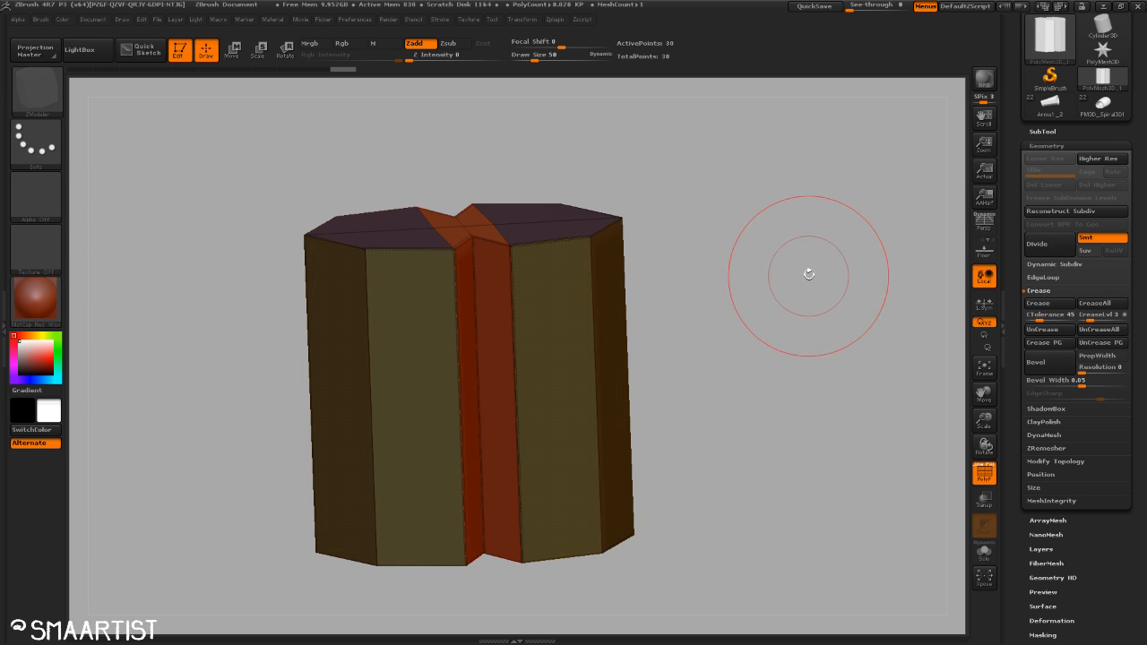
key("ctrl+d")
key("ctrl+d")
mouse_move(819, 308)
left_mouse_down()
mouse_move(861, 284)
mouse_move(811, 309)
left_mouse_up()
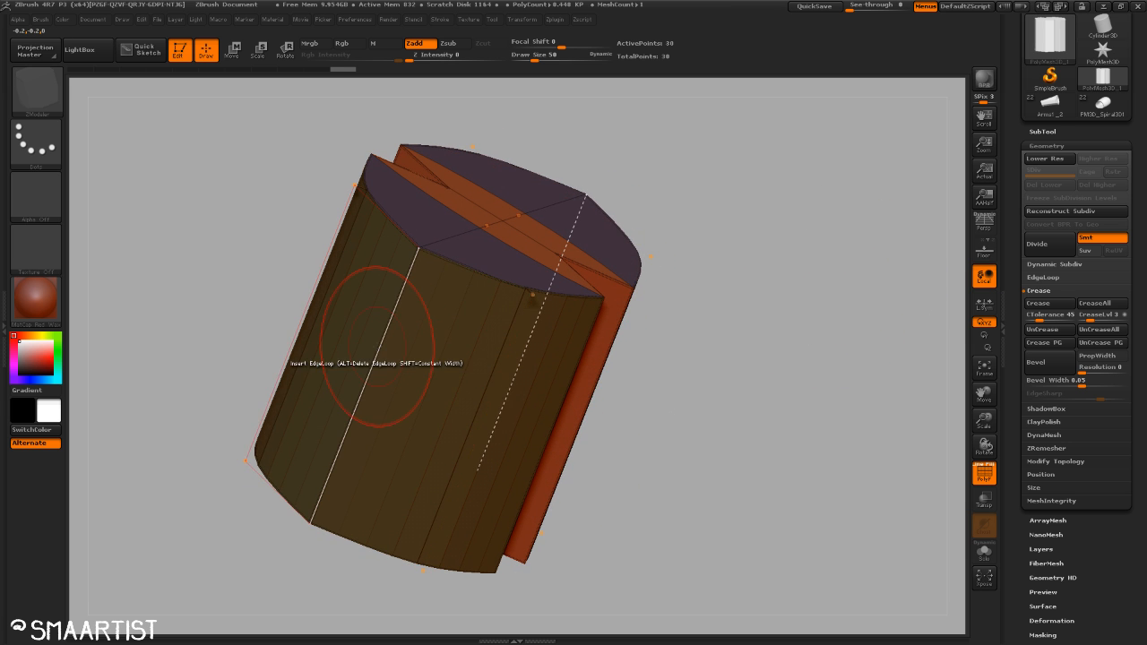
Set the ZModeler edge action to Crease with Edge as the target.
key("space")
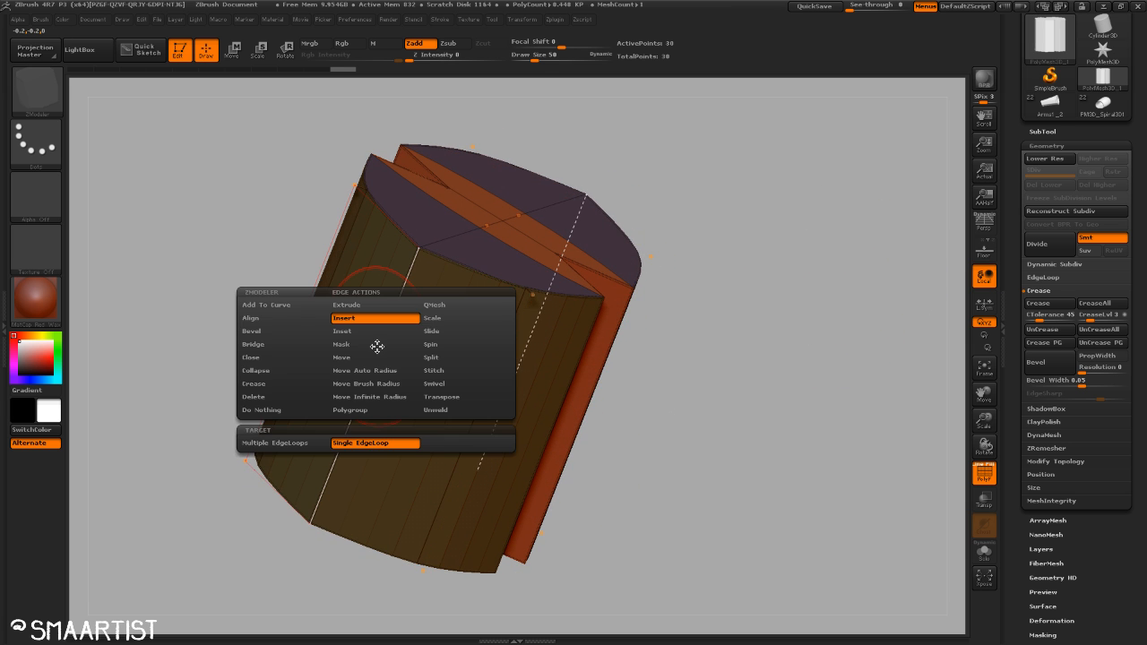
left_click(276, 389)
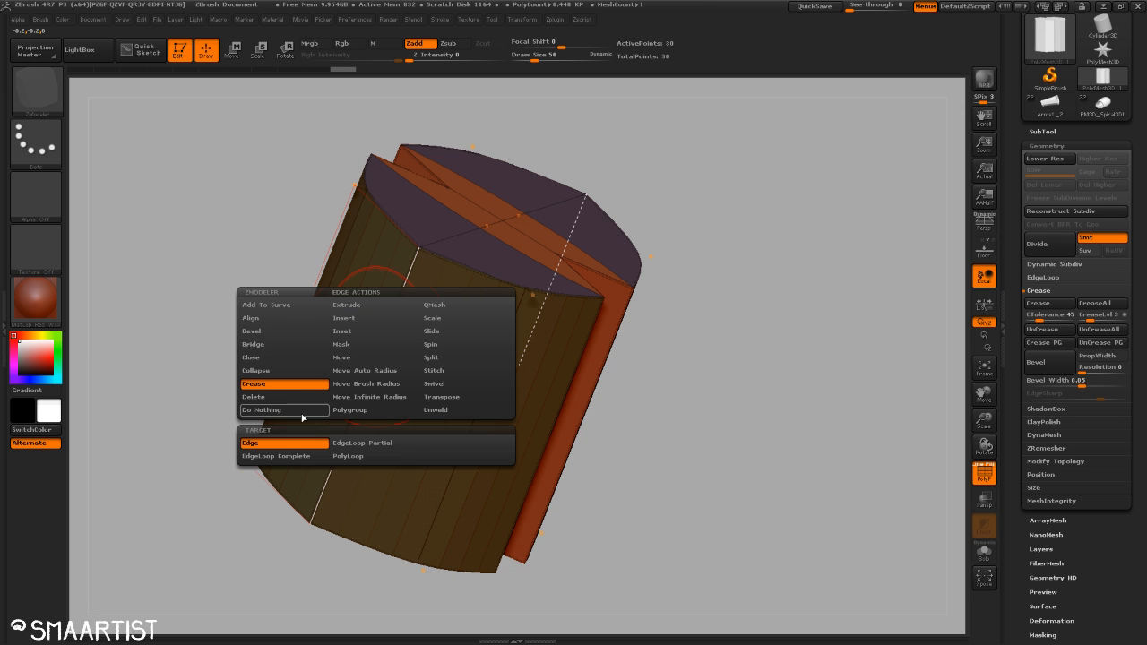
left_click(327, 458)
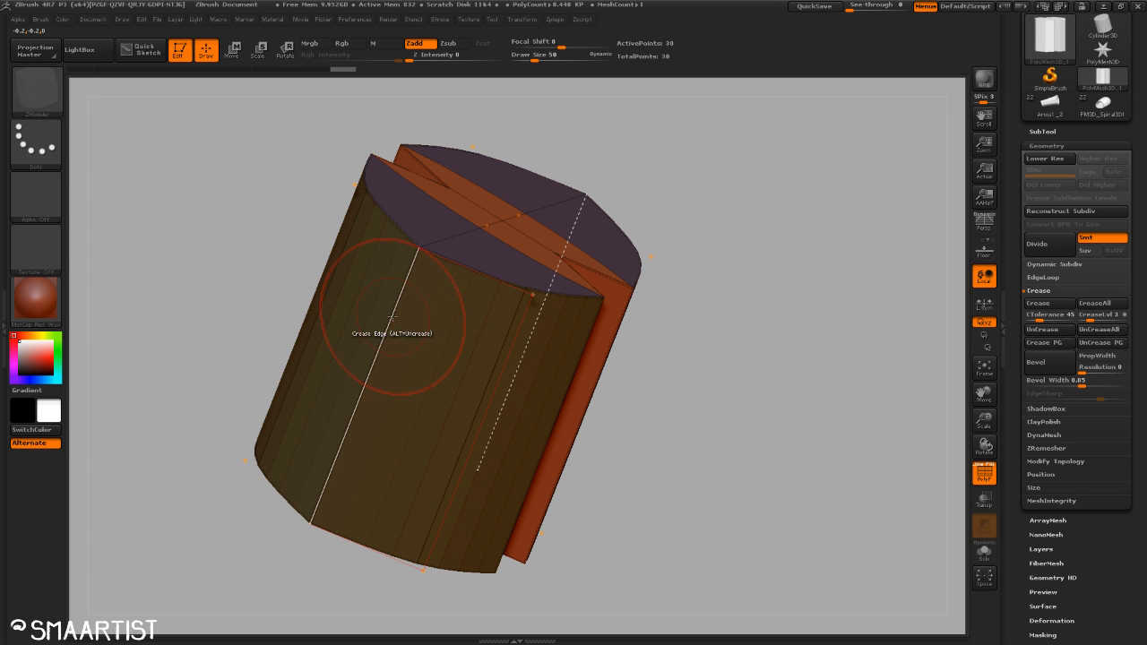
Examine the smoothed two-lobed shape from the side and the cap, with and without the polyframe.
left_click_drag(763, 343, 858, 397)
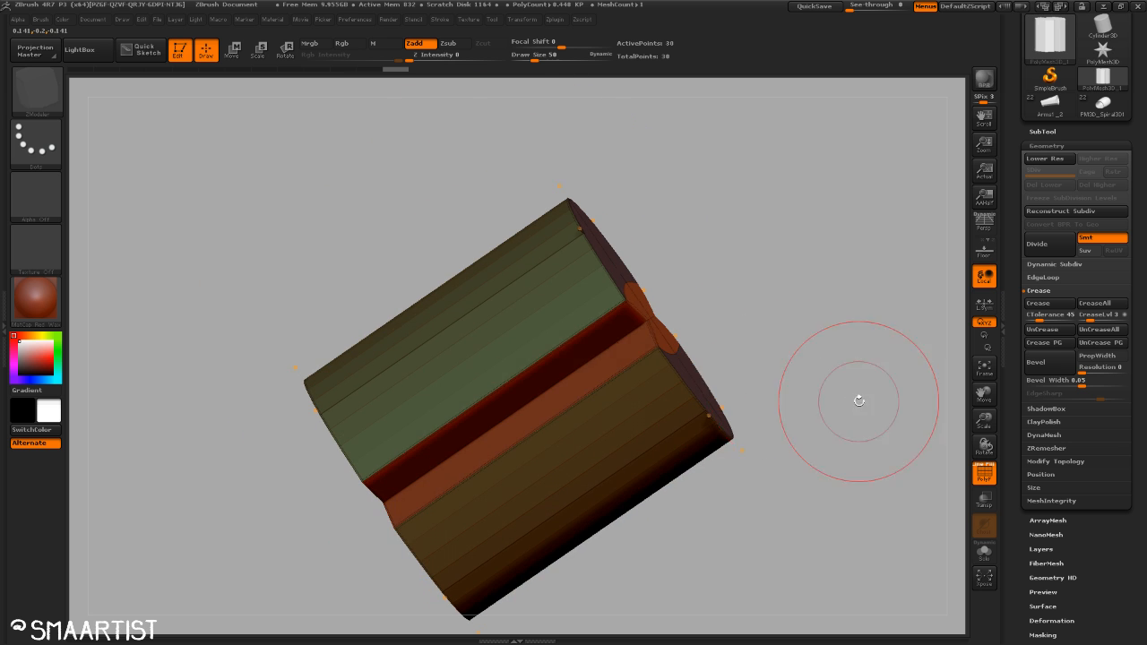
left_click_drag(832, 286, 776, 275)
key("shift+f")
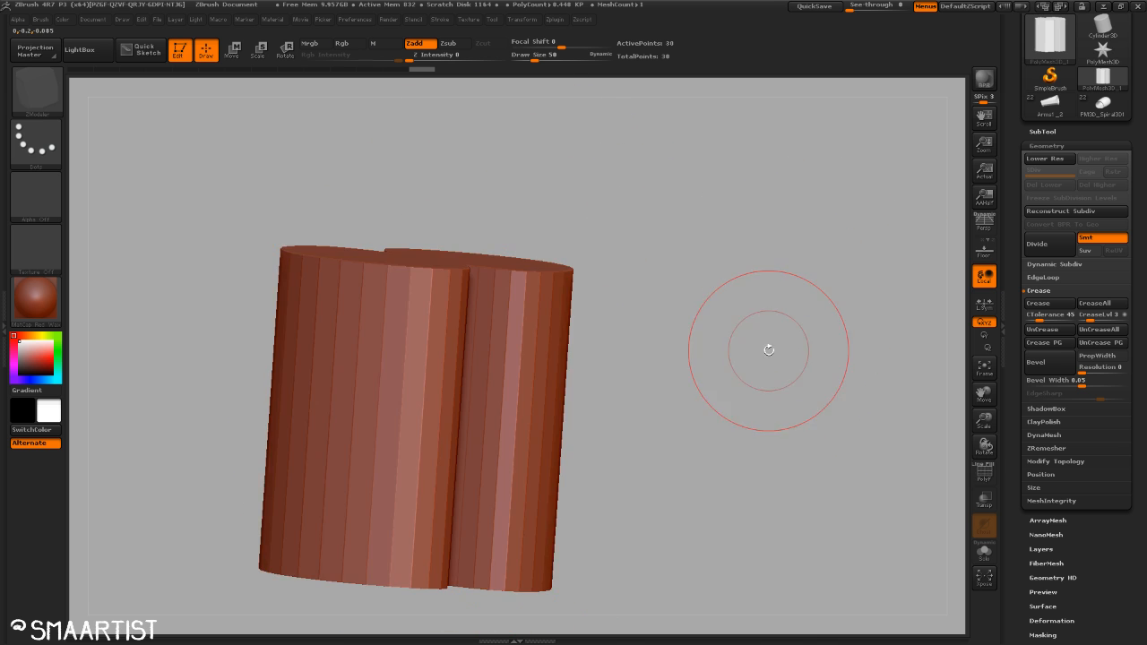
left_click_drag(769, 346, 802, 322)
right_click_drag(803, 323, 745, 275, "ctrl")
left_click_drag(705, 292, 763, 292, "alt")
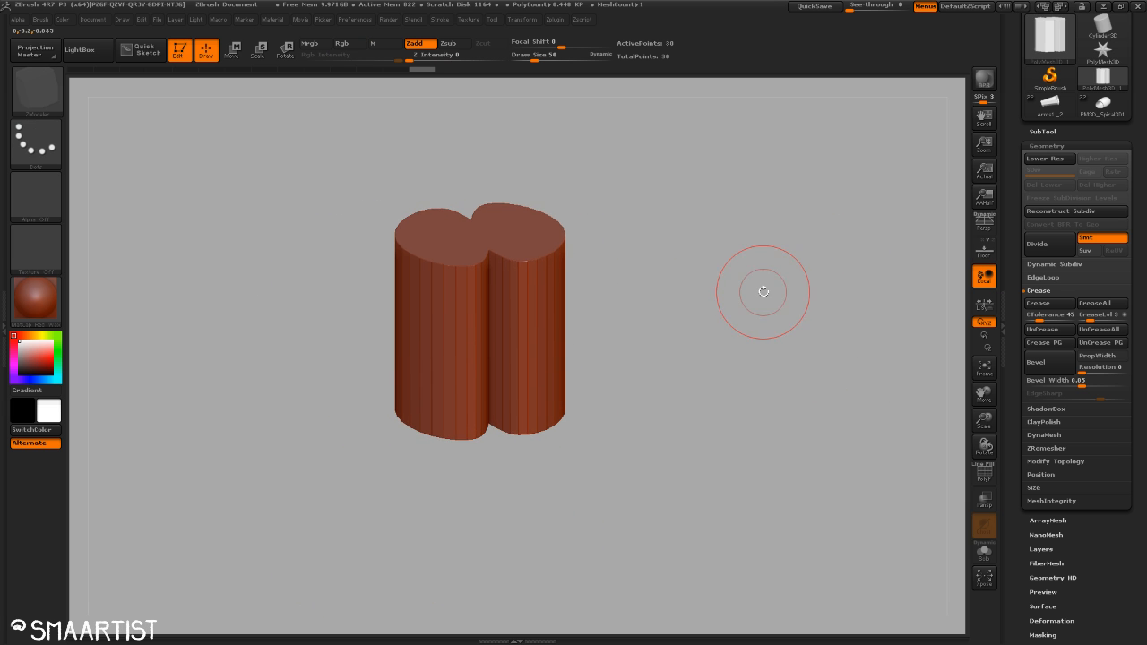
left_click_drag(735, 345, 730, 385)
right_click_drag(728, 368, 773, 413, "ctrl")
mouse_move(764, 324)
left_mouse_down("alt")
mouse_move(779, 282)
mouse_move(794, 328)
mouse_move(787, 287)
mouse_move(773, 364)
left_mouse_up("alt")
key("shift+f")
mouse_move(704, 339)
left_mouse_down("alt")
mouse_move(741, 344)
mouse_move(727, 379)
mouse_move(741, 335)
mouse_move(774, 342)
mouse_move(741, 294)
mouse_move(771, 325)
left_mouse_up("alt")
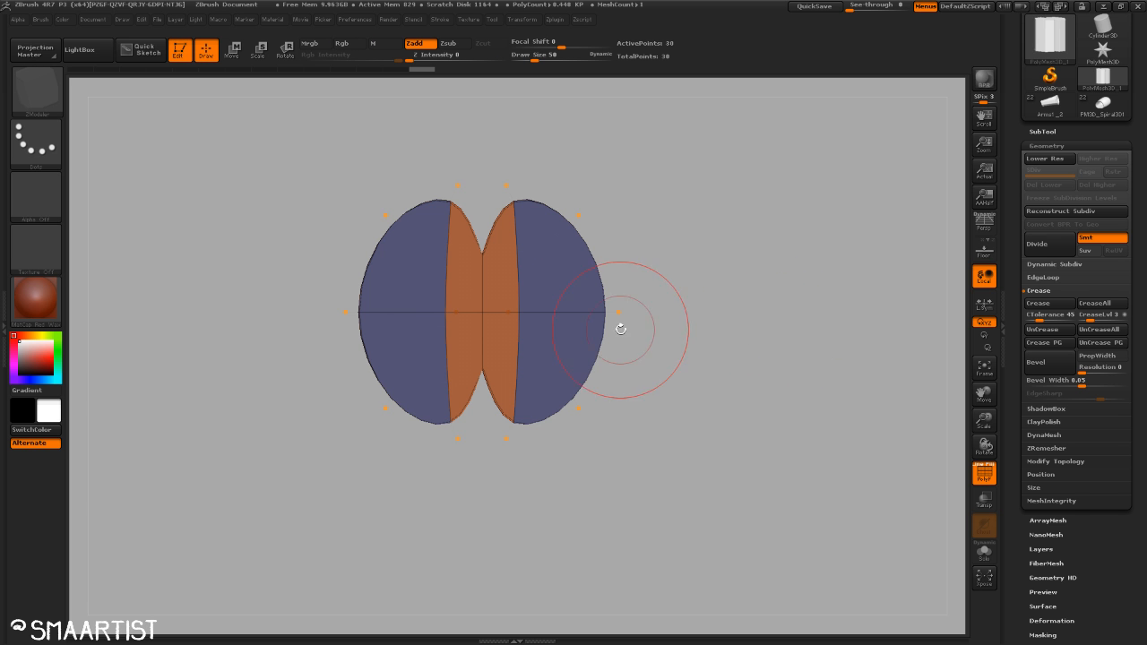
Insert a single edge loop through each half of the cap with the ZModeler Insert action and Single EdgeLoop target.
key("b")
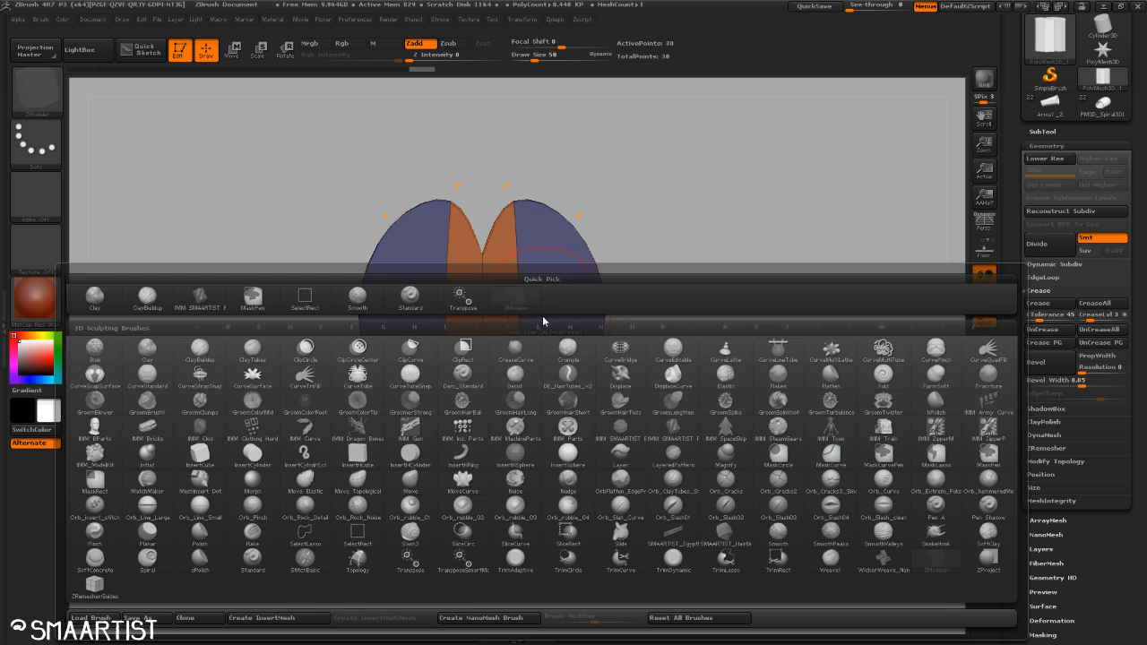
key("space")
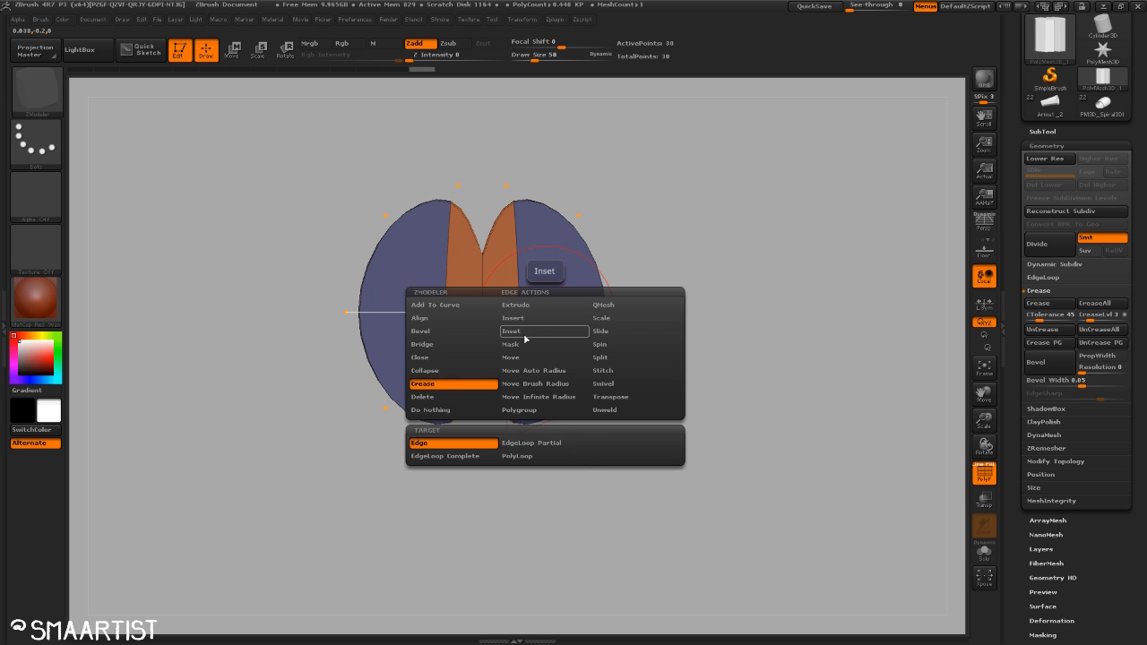
left_click(530, 319)
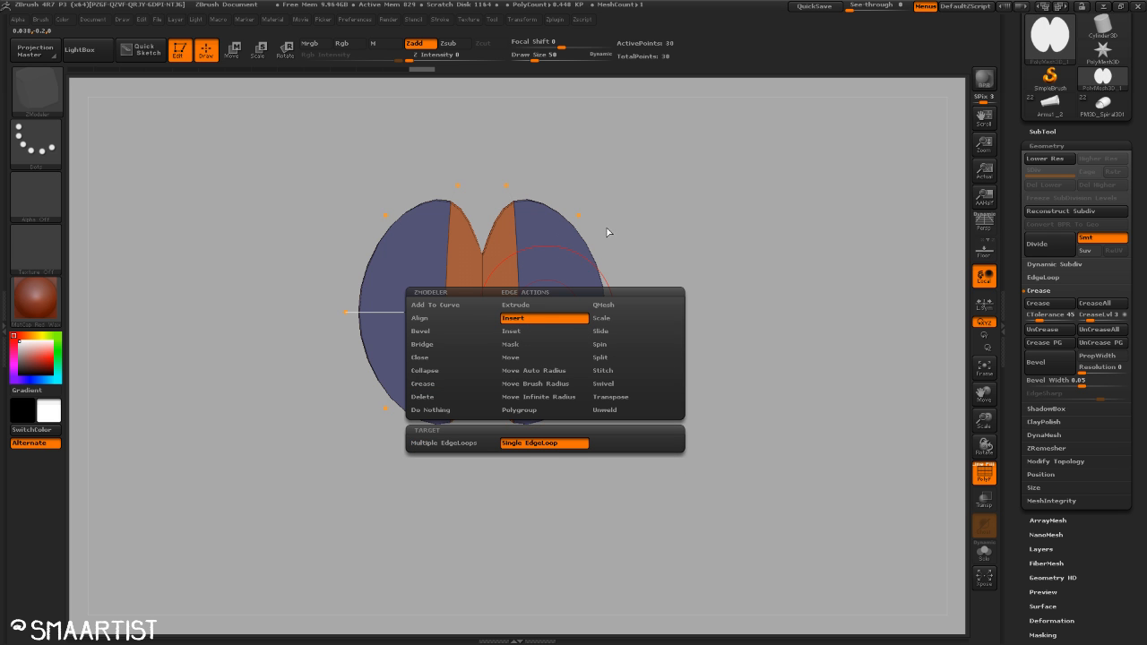
left_click(540, 312)
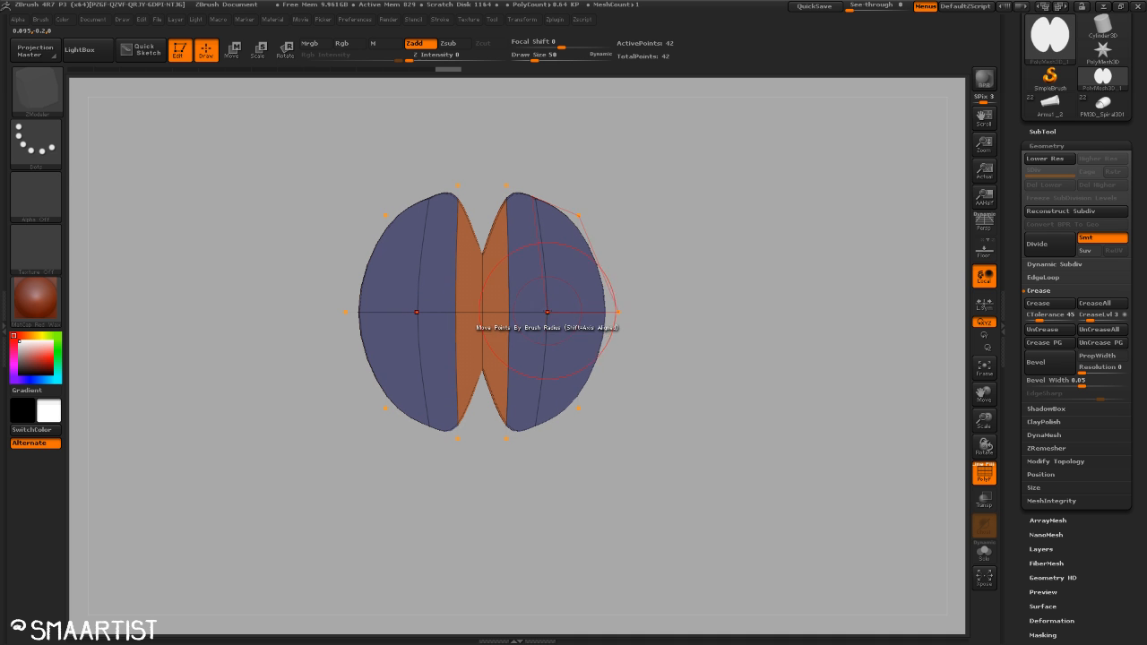
Turn off the smoothing and mask everything except the outer diagonal corner points of both halves.
key("shift+d")
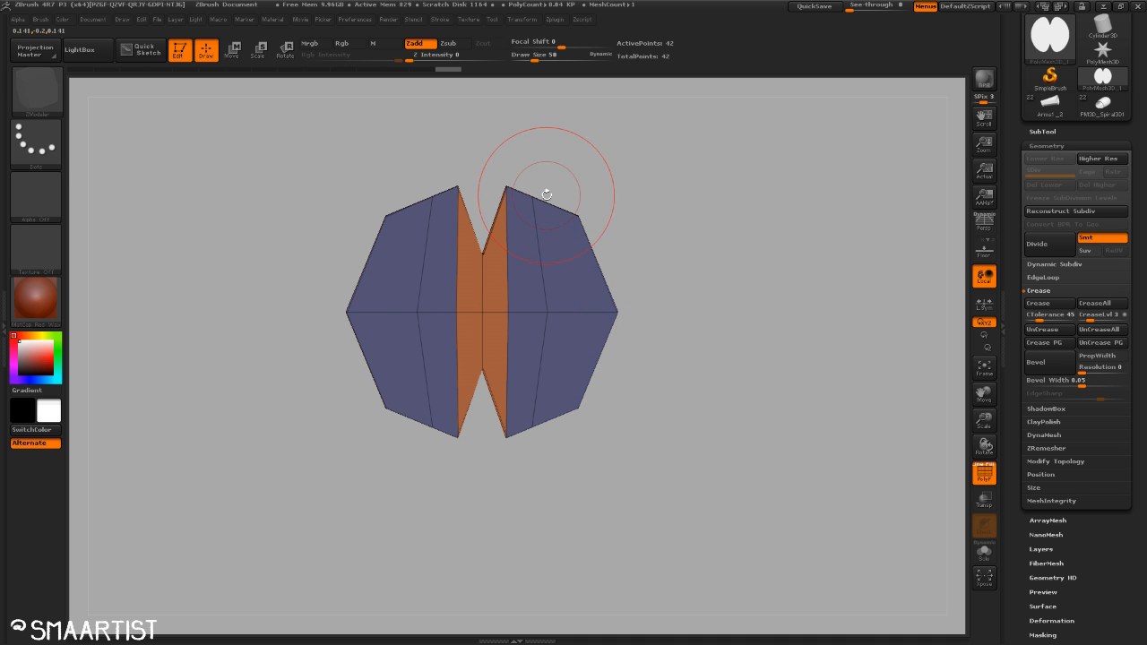
key("ctrl")
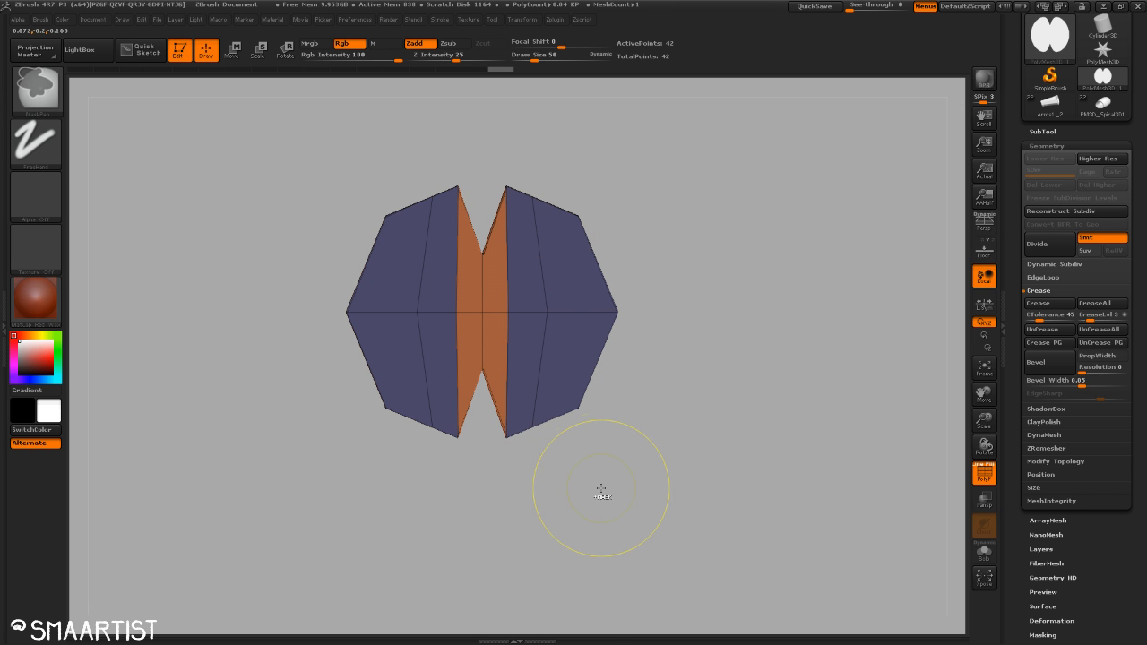
left_click_drag(618, 450, 571, 396, "ctrl")
left_click_drag(615, 169, 565, 244, "ctrl")
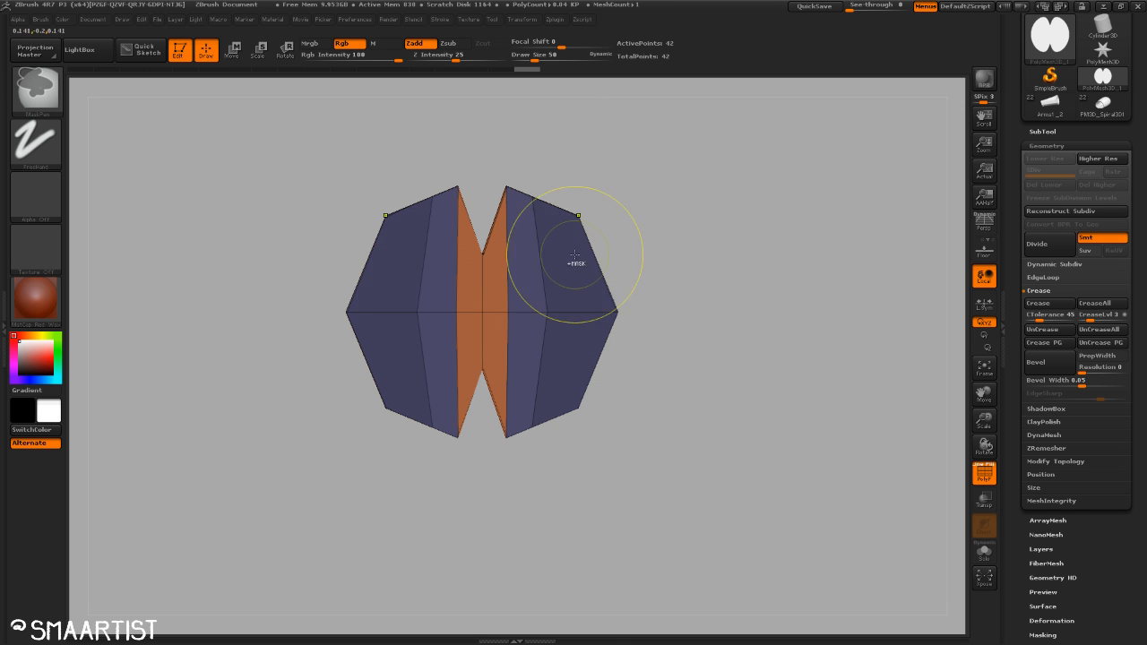
left_click(678, 289, "ctrl")
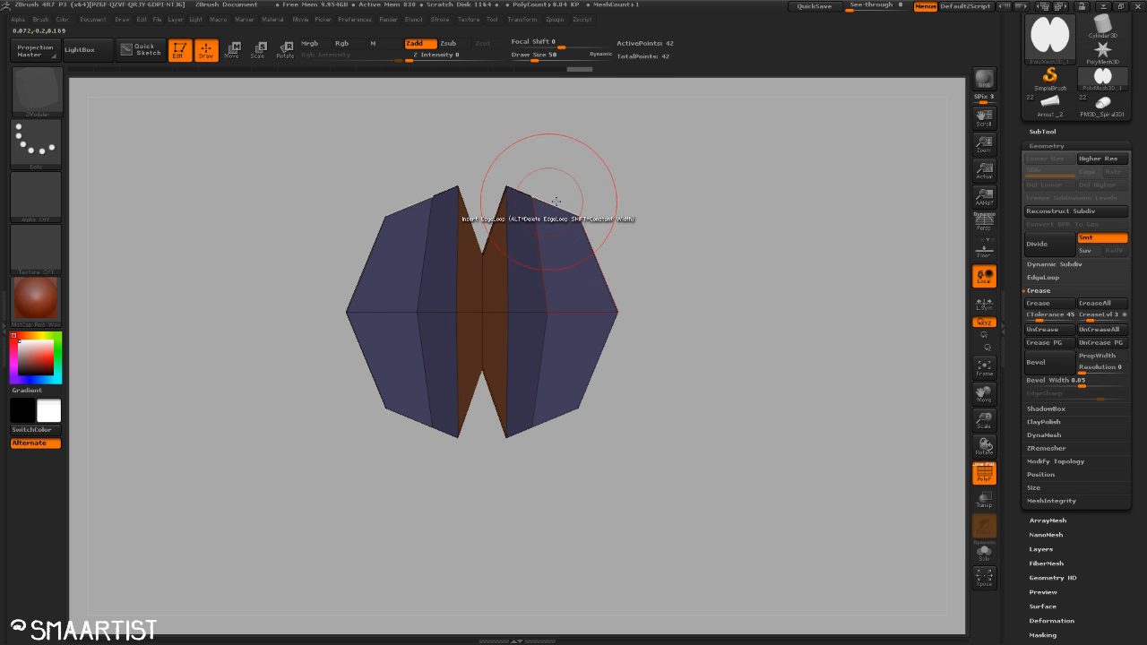
Align the transpose line horizontally from the cap's centre and shift the unmasked corner points slightly outward.
key("w")
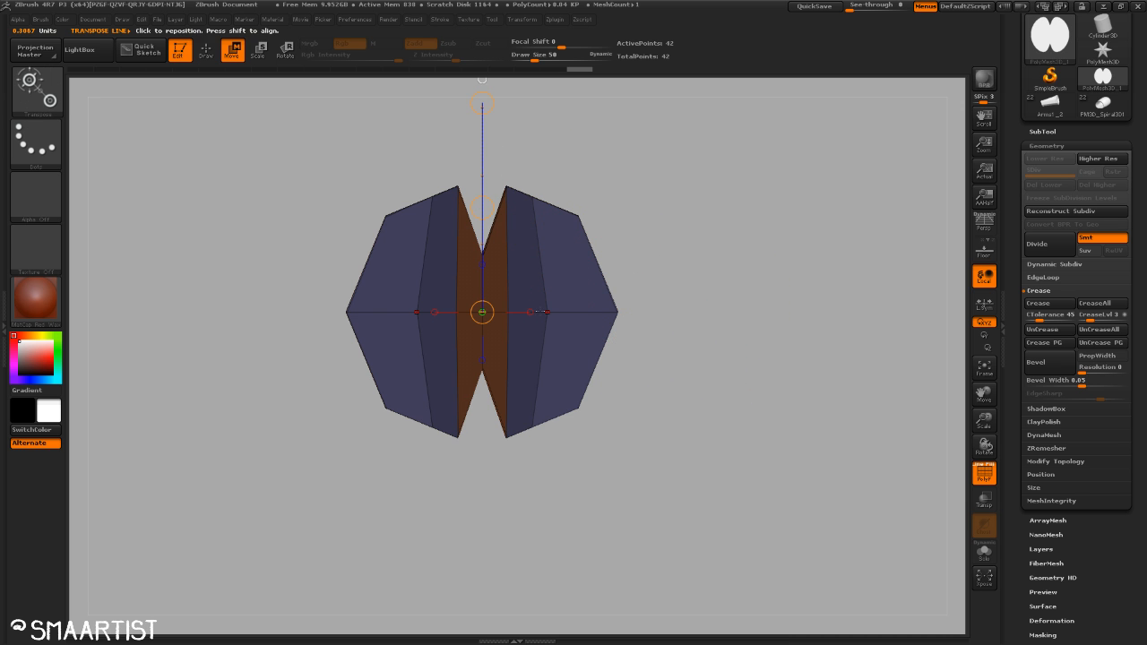
left_click_drag(482, 312, 715, 312, "shift")
left_click_drag(592, 311, 588, 312, "shift")
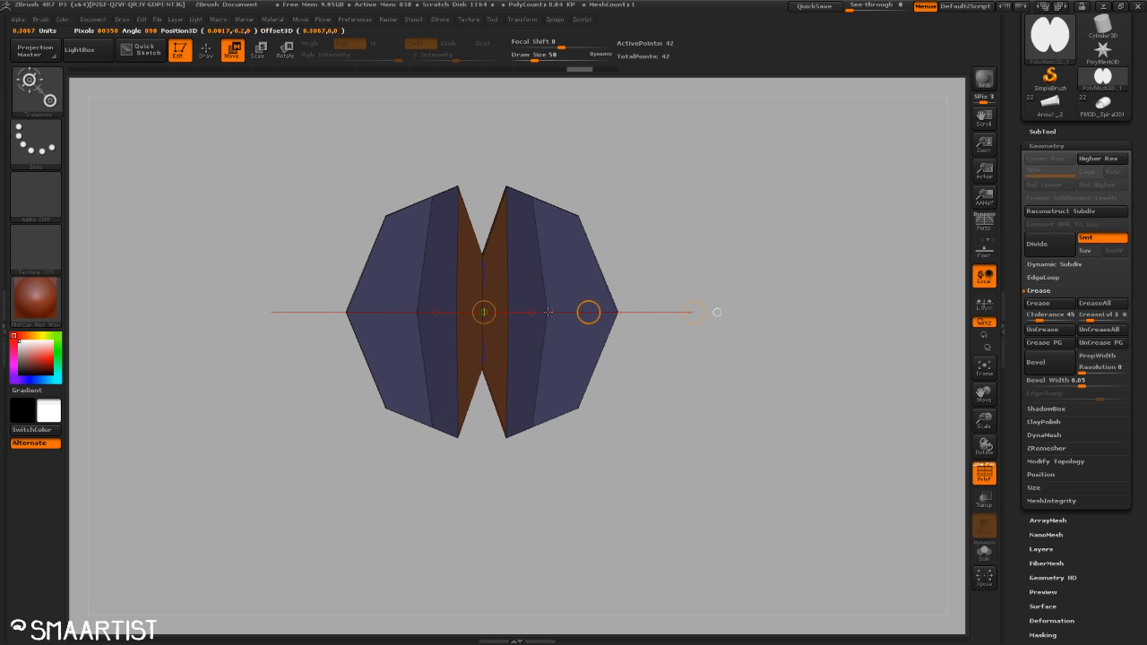
left_click_drag(603, 312, 613, 312)
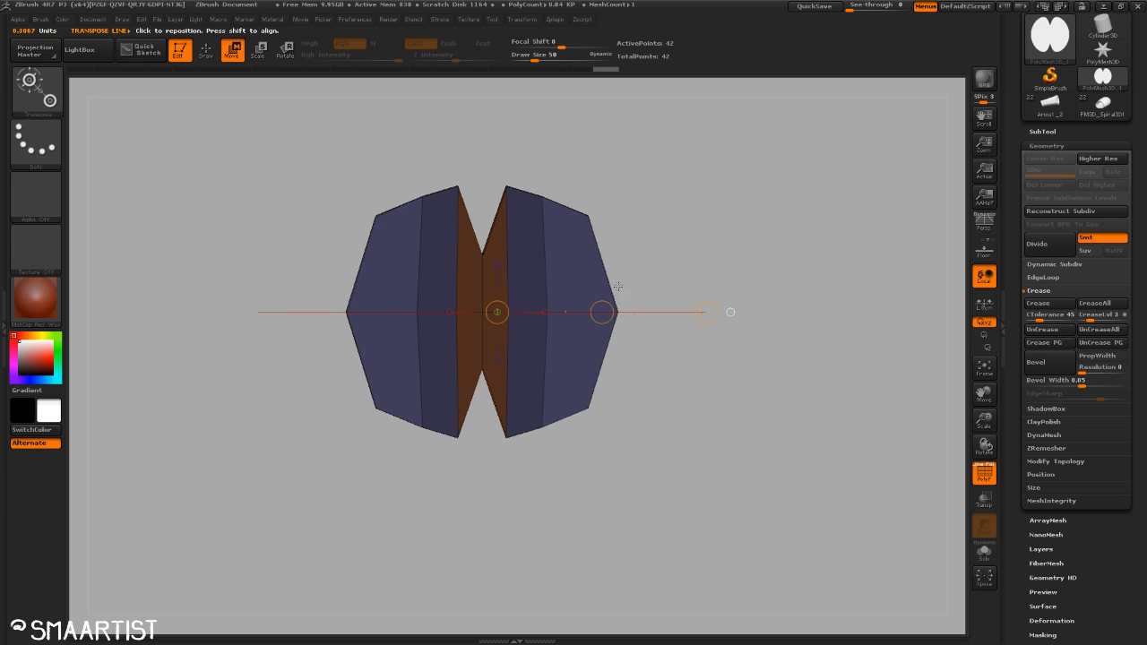
left_click_drag(603, 312, 617, 313)
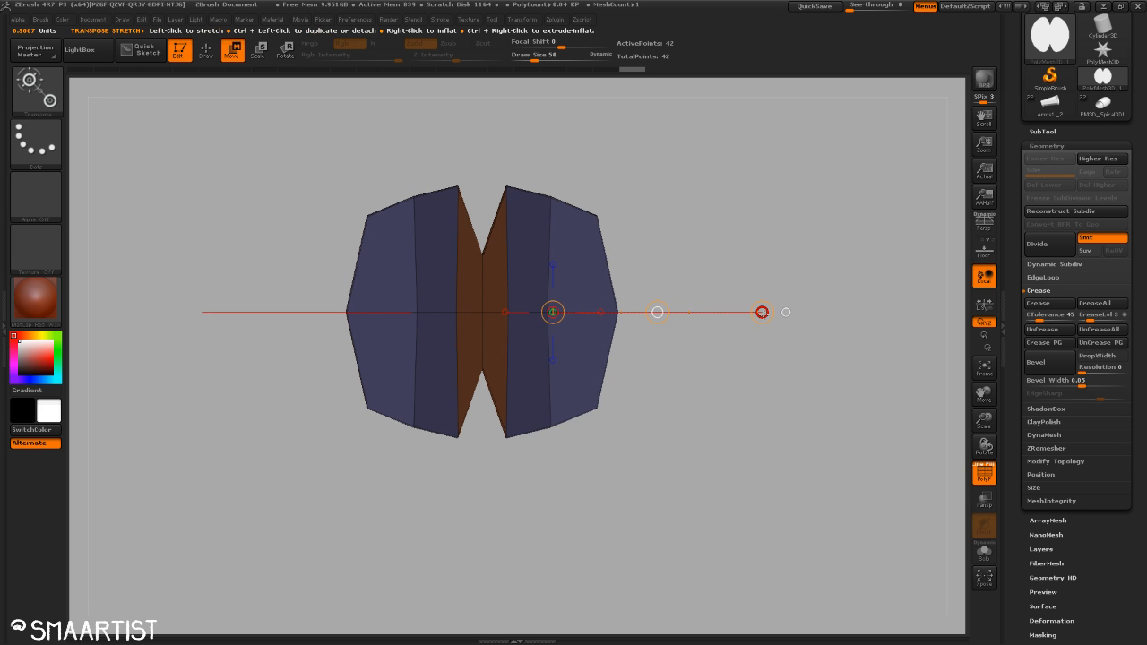
left_click_drag(761, 312, 755, 315)
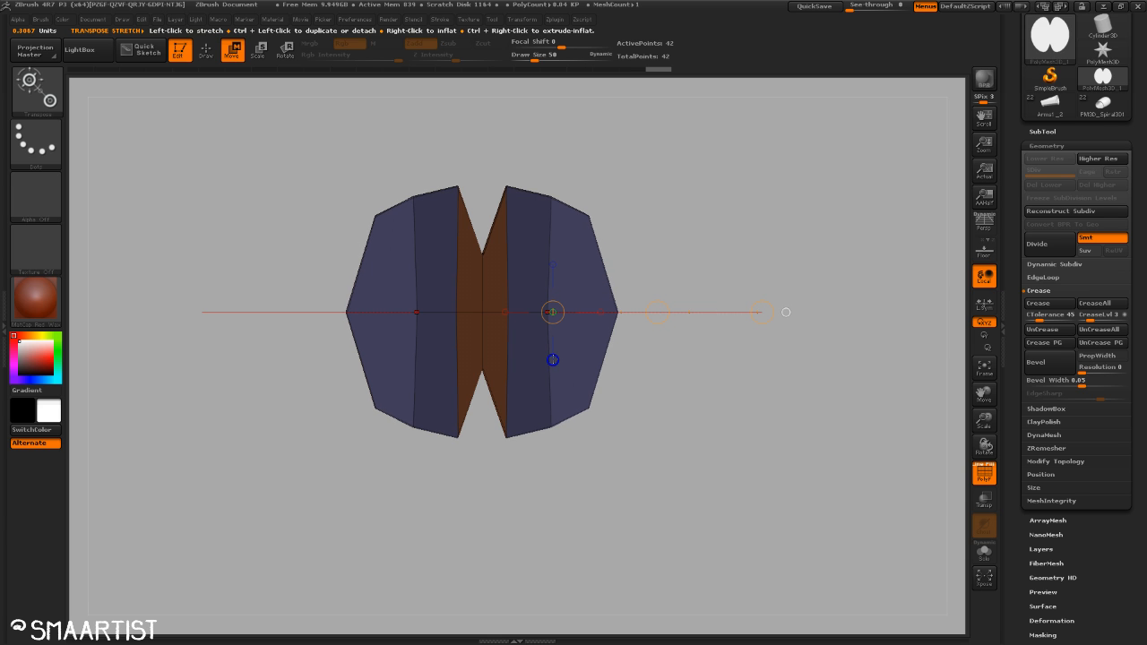
Align the transpose line vertically, mask the inserted edge loops, and squeeze the outer corner points toward the cap's horizontal centreline.
left_click_drag(786, 312, 551, 502)
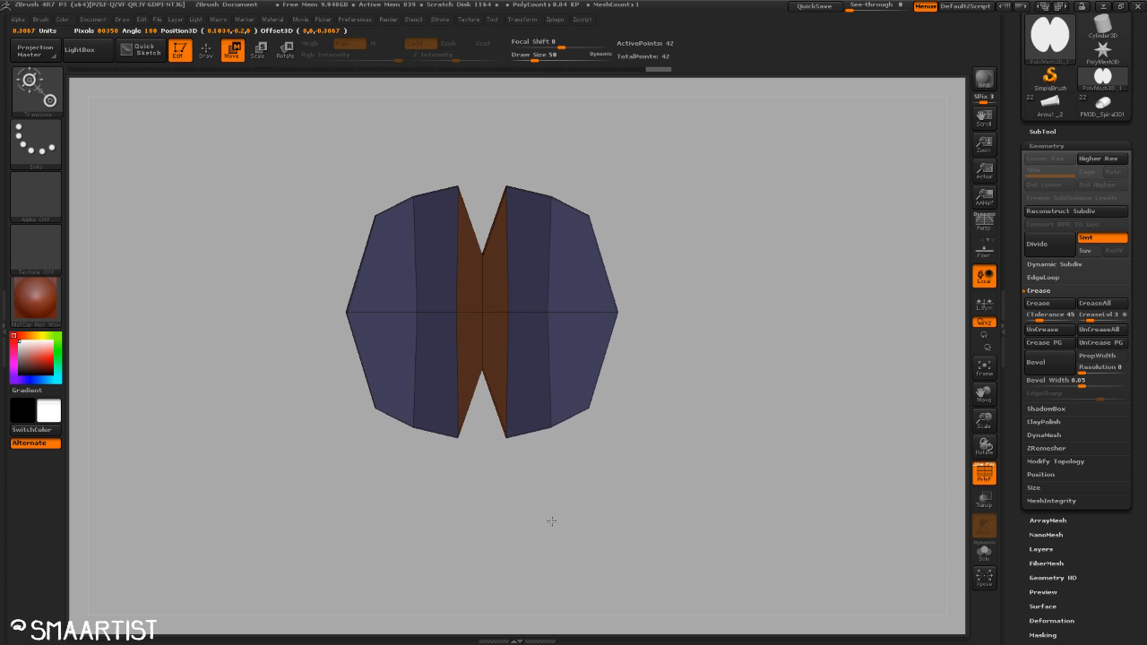
left_click_drag(520, 171, 549, 461, "ctrl")
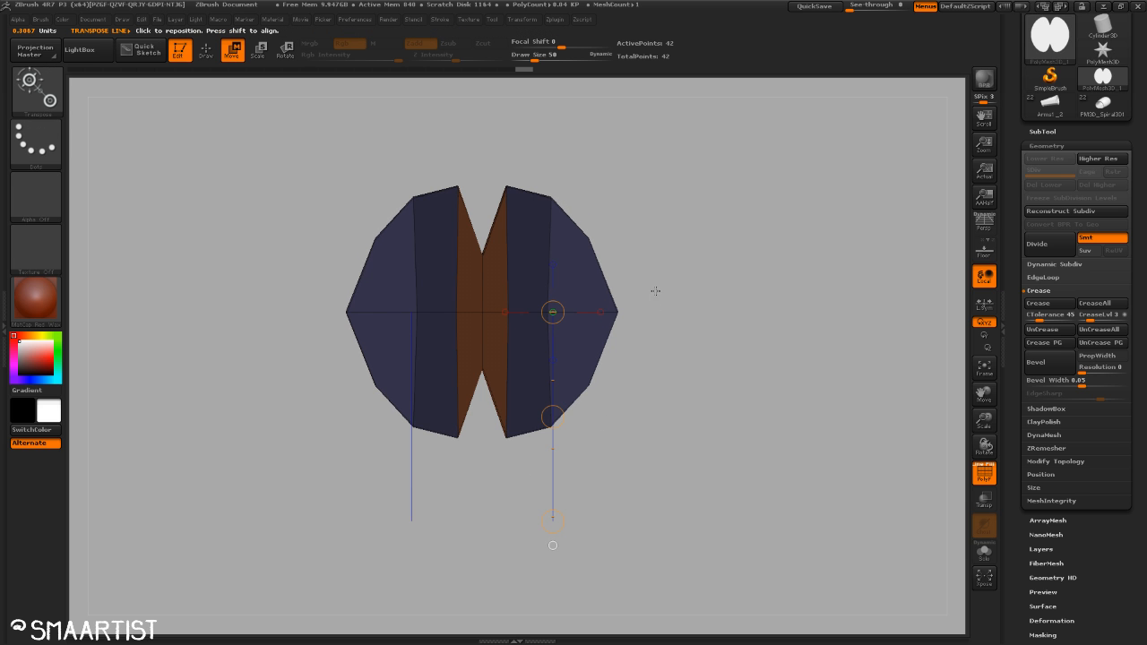
Mask everything except the outermost horizontal points of both halves, move them inward to round the outline, and clear the mask.
left_click_drag(655, 290, 688, 340, "ctrl")
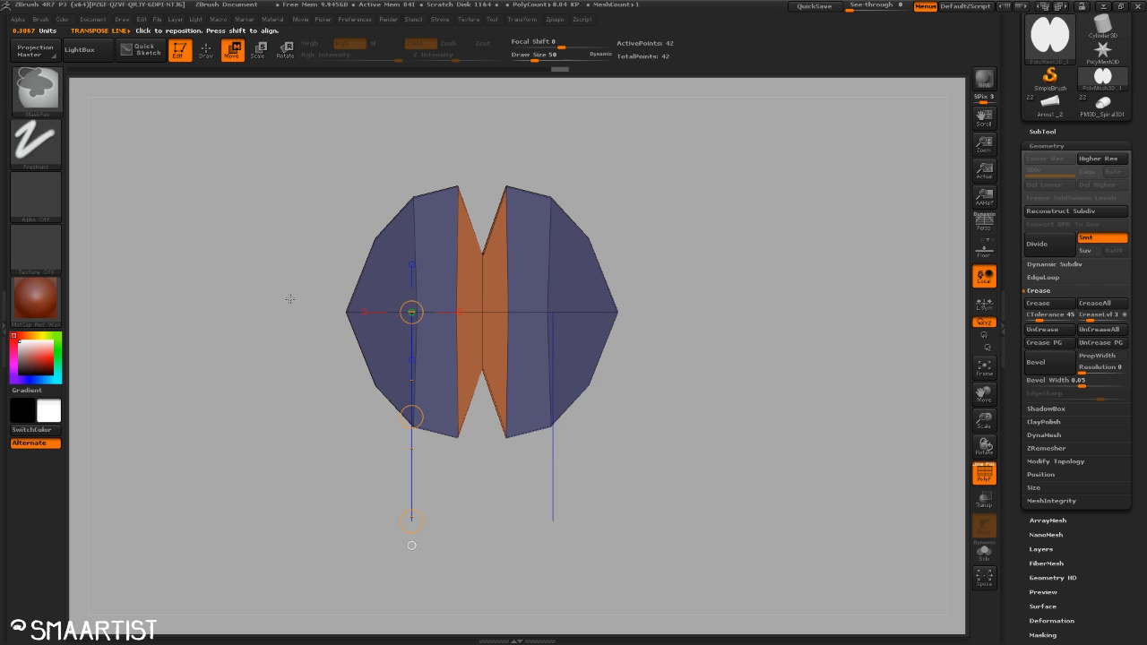
left_click(716, 437, "ctrl")
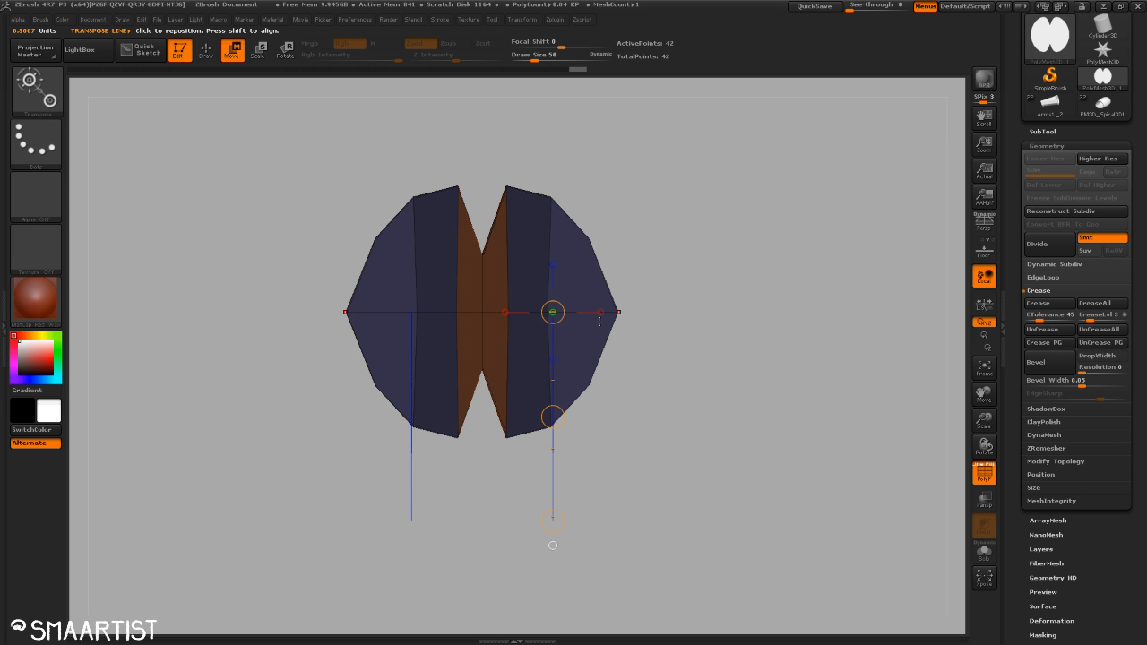
left_click(601, 312)
left_click_drag(761, 312, 719, 313)
left_click_drag(725, 366, 699, 376)
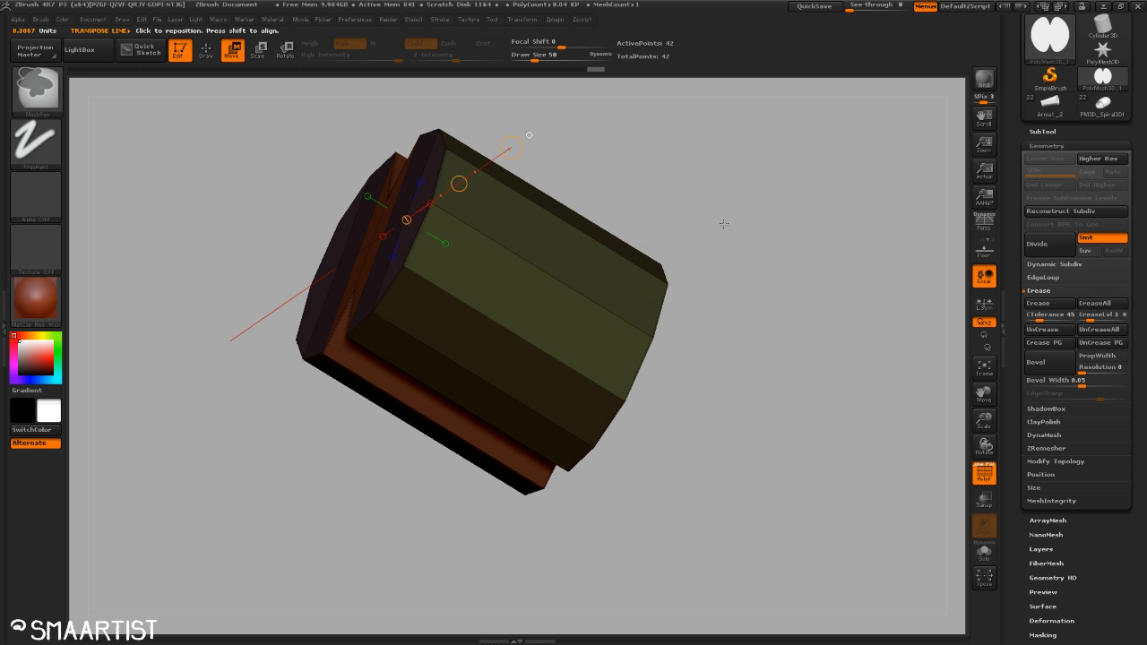
left_click_drag(723, 225, 771, 282, "ctrl")
Examine the rounded piece from the side and the cap, with the polyframe off and on.
key("shift+f")
mouse_move(774, 347)
left_mouse_down()
mouse_move(730, 313)
mouse_move(673, 328)
mouse_move(727, 302)
mouse_move(708, 303)
mouse_move(717, 361)
mouse_move(687, 364)
mouse_move(680, 323)
mouse_move(630, 367)
mouse_move(675, 304)
mouse_move(681, 225)
mouse_move(681, 345)
mouse_move(719, 379)
mouse_move(712, 350)
mouse_move(654, 328)
mouse_move(684, 356)
mouse_move(672, 341)
mouse_move(660, 348)
left_mouse_up()
key("q")
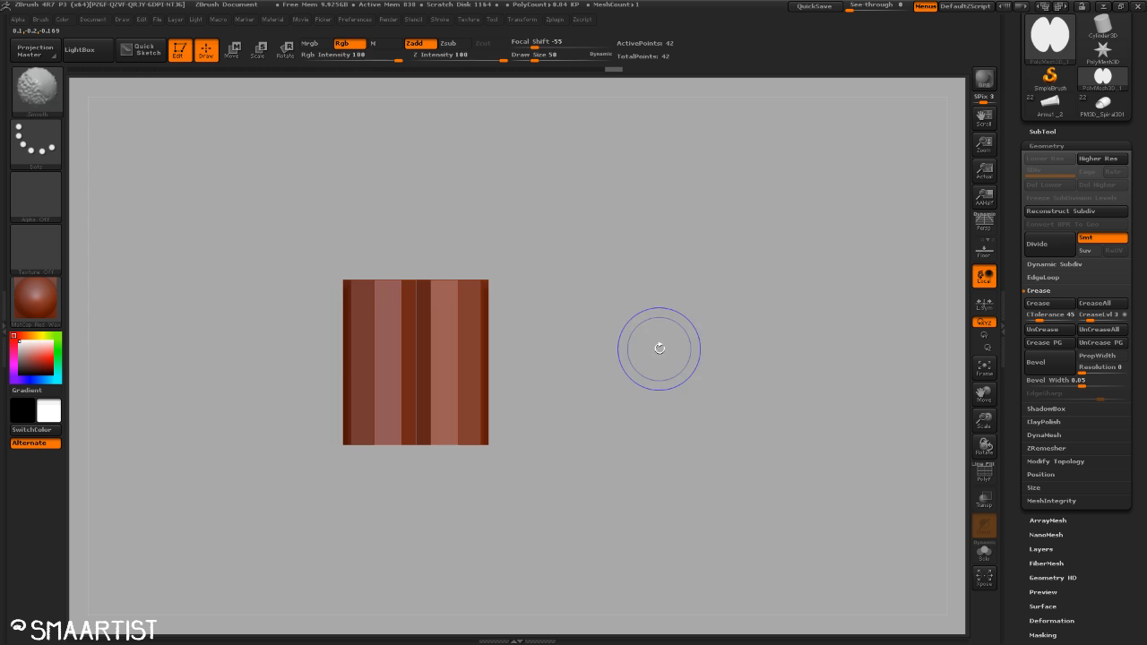
key("shift+f")
right_click_drag(655, 353, 646, 374, "ctrl")
right_click_drag(647, 375, 774, 330, "alt")
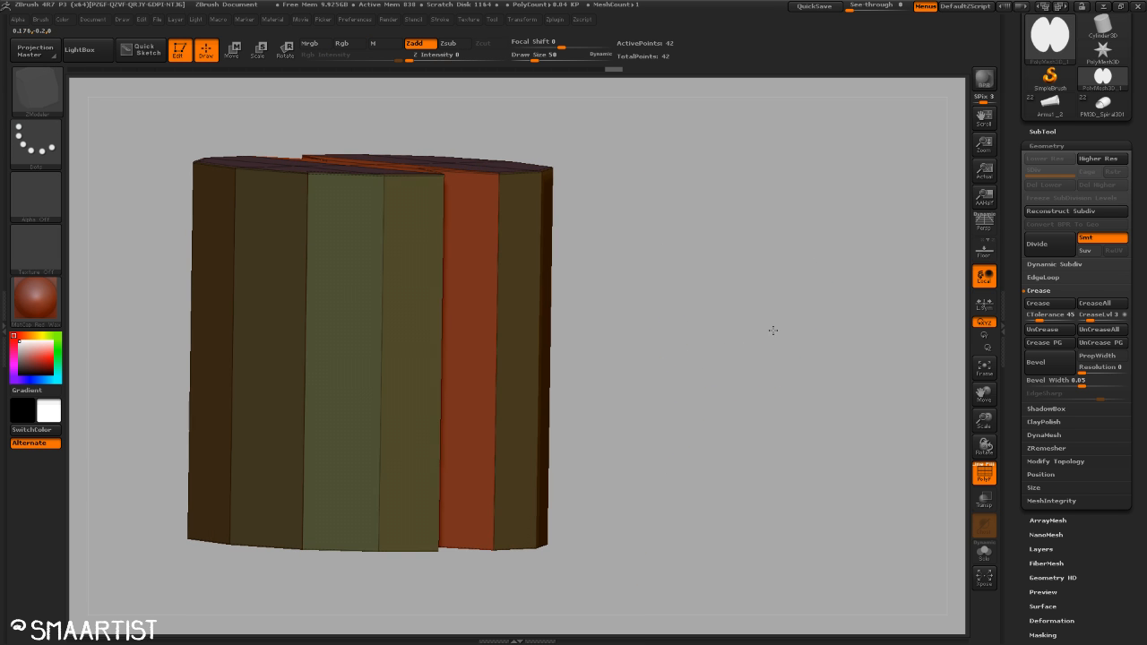
left_click(381, 361)
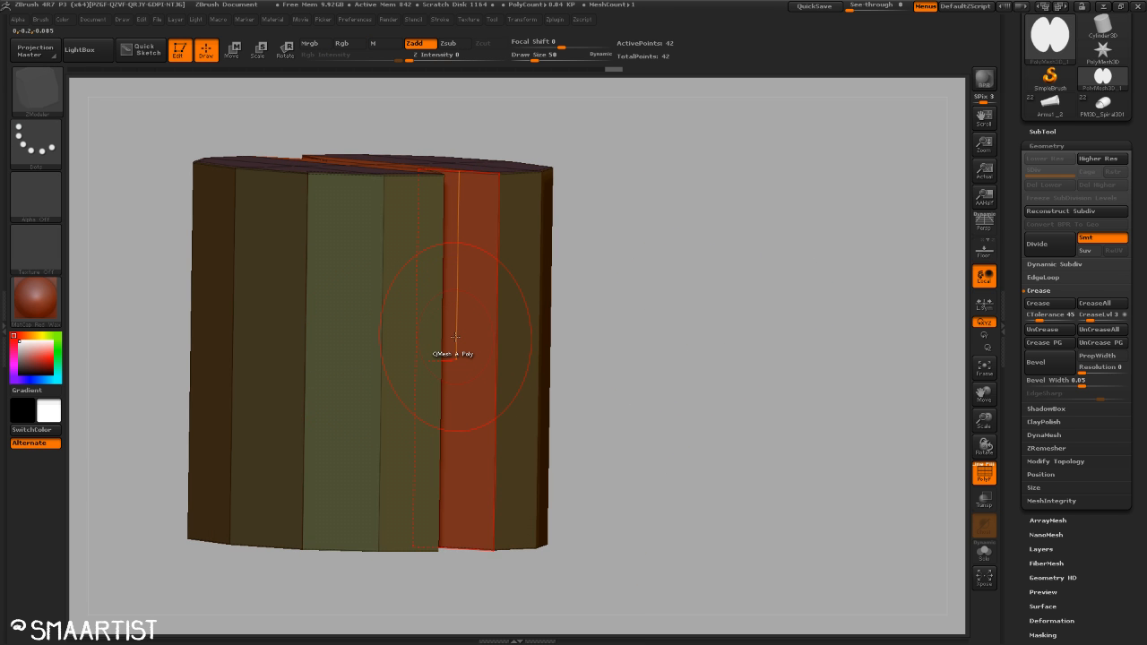
left_click_drag(709, 230, 724, 377)
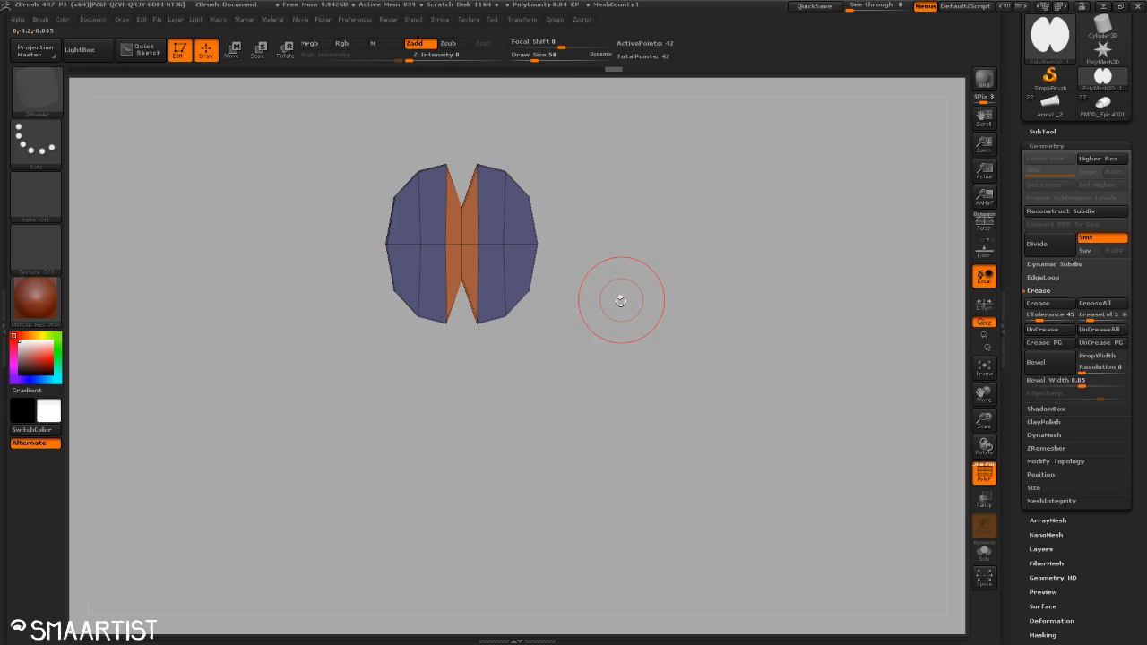
Set a horizontal transpose line outward from the centre groove's edge and stretch both halves slightly wider.
key("w")
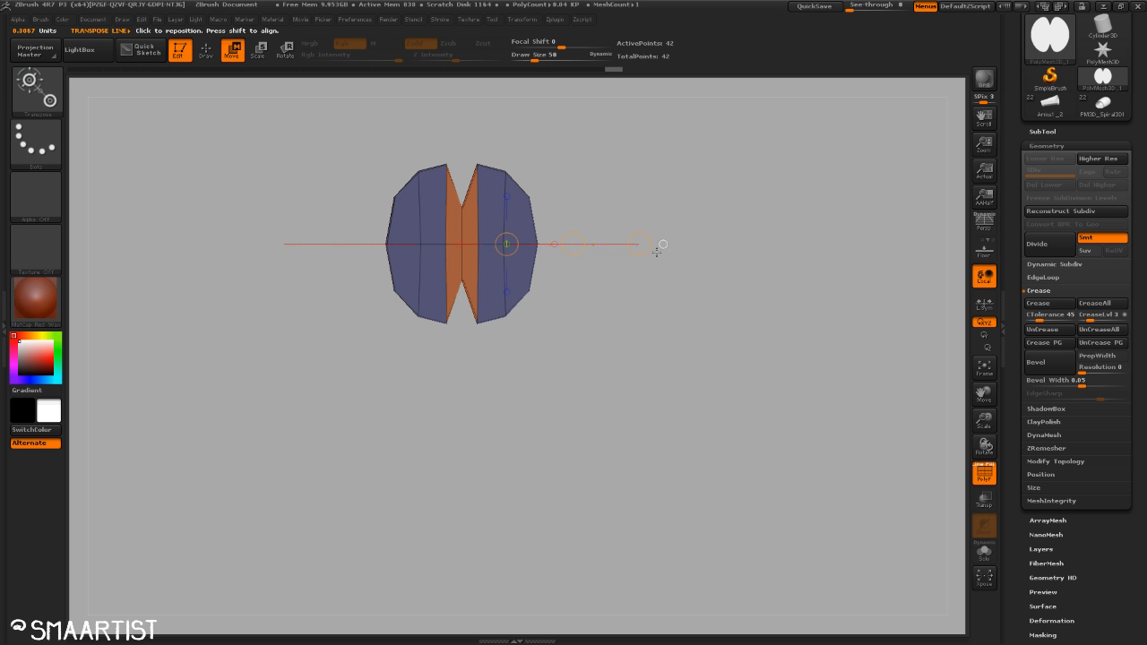
left_click_drag(603, 244, 637, 242)
key("ctrl+z")
left_click_drag(453, 178, 471, 270, "ctrl")
key("ctrl+z")
key("ctrl+z")
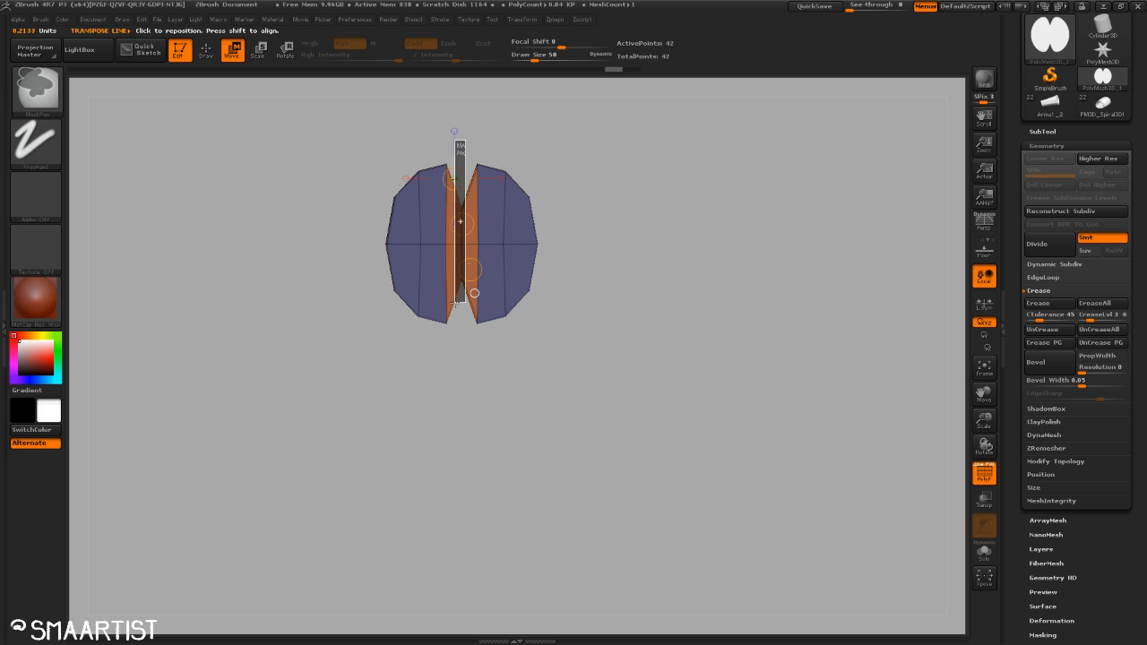
key("ctrl+shift+z")
left_click_drag(478, 244, 553, 246)
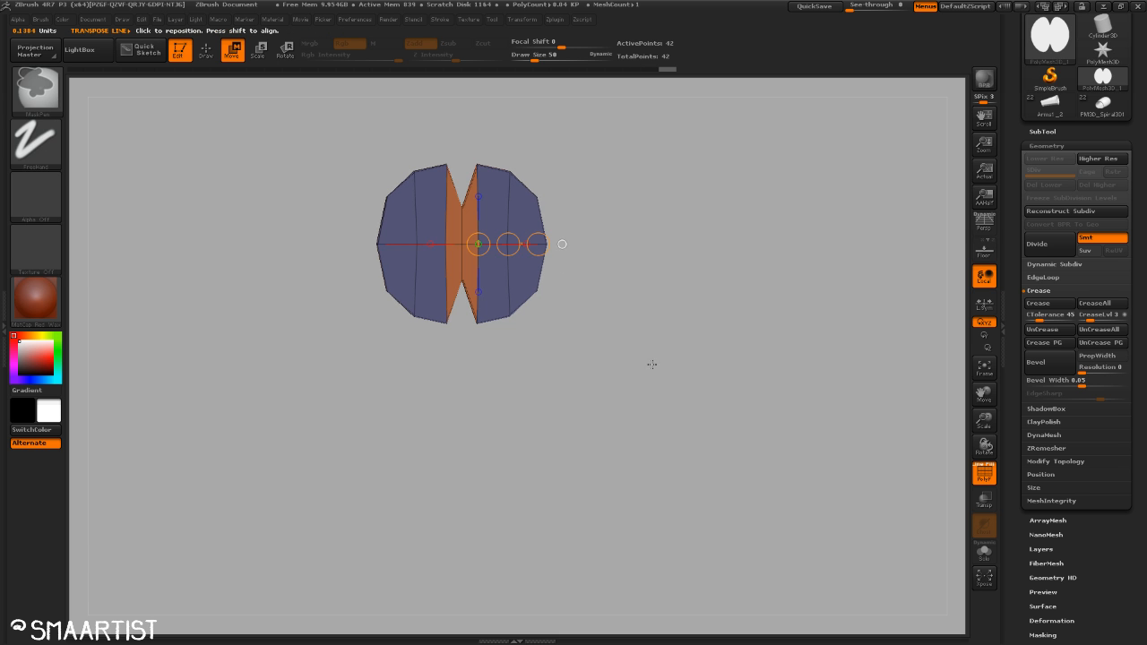
Insert nine evenly spaced edge loops along the piece's height with the ZModeler Insert action and Multiple EdgeLoops target.
left_click_drag(651, 361, 630, 225)
right_click_drag(631, 225, 645, 374, "ctrl")
key("q")
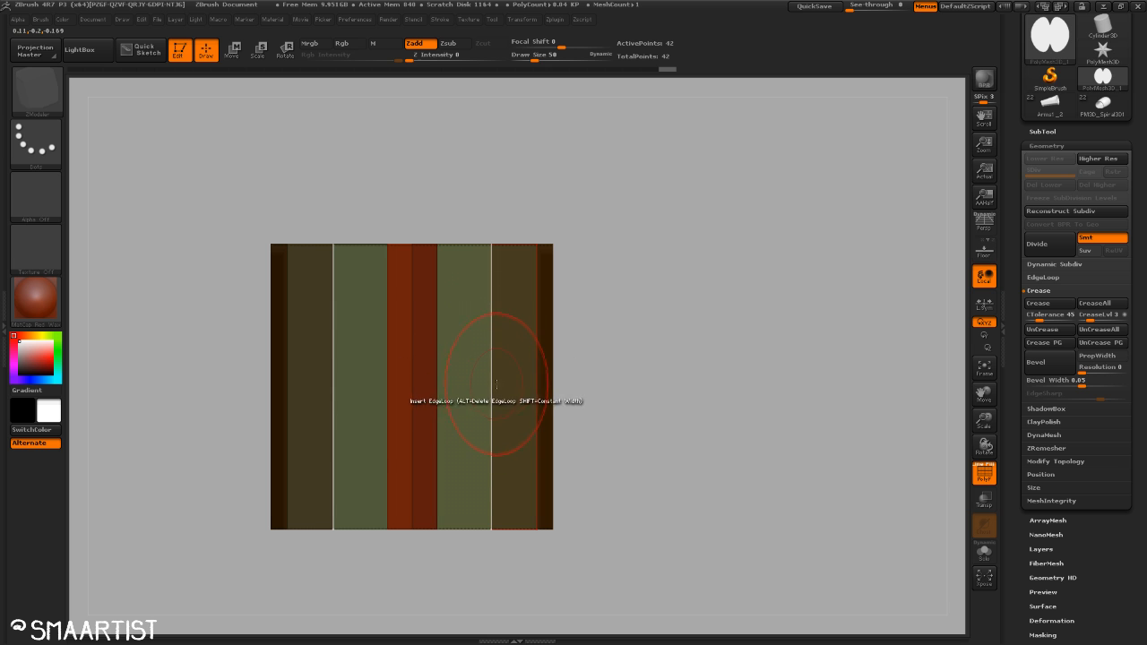
key("space")
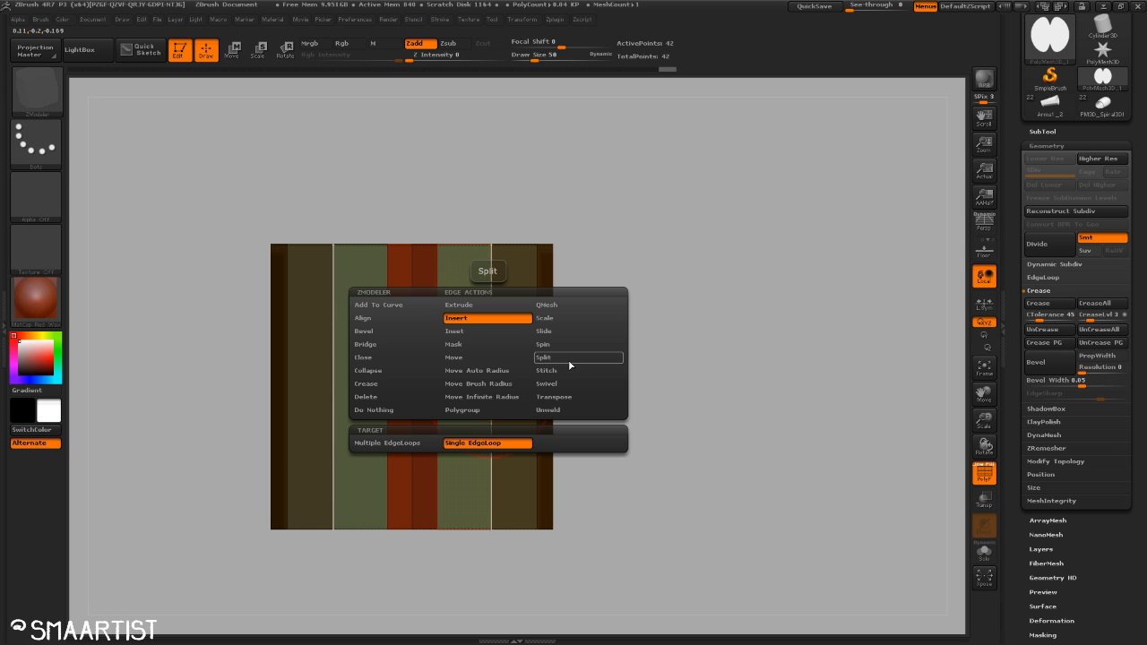
left_click(416, 442)
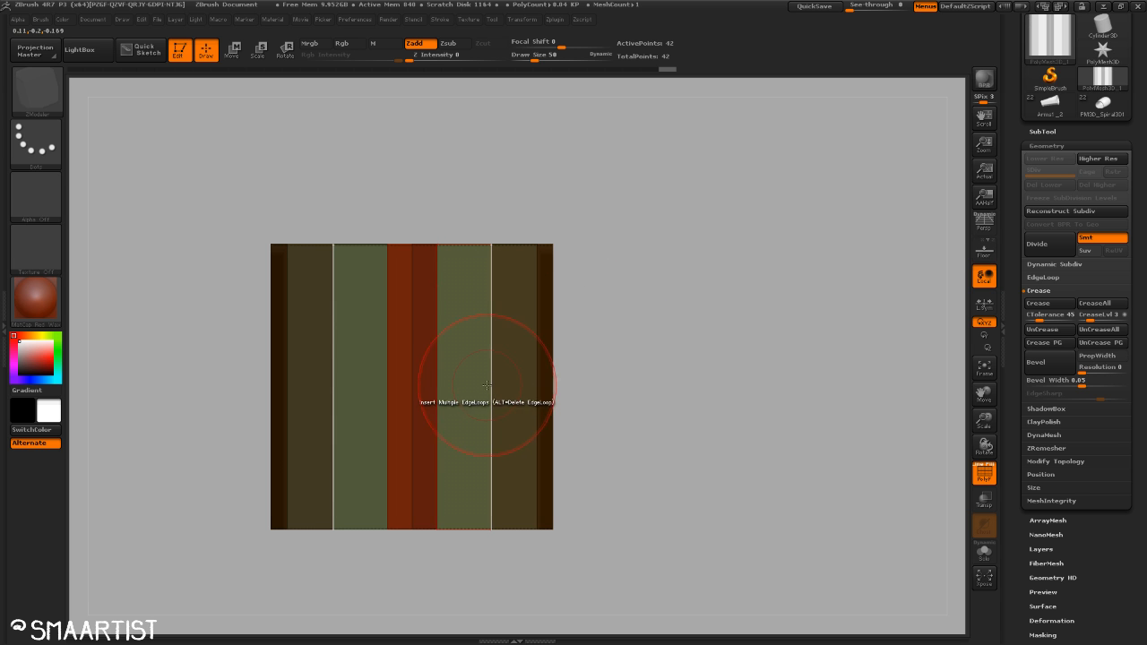
left_click_drag(499, 391, 503, 351)
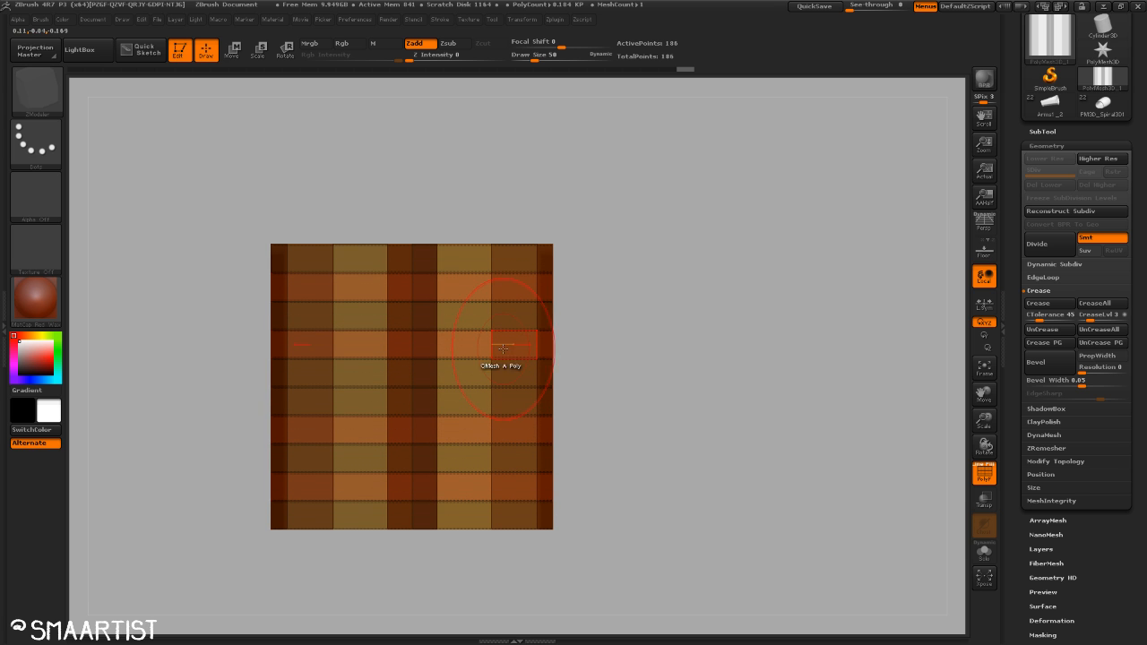
Open the ZModeler edge actions to examine the Insert action's Multiple EdgeLoops target and modifiers.
key("space")
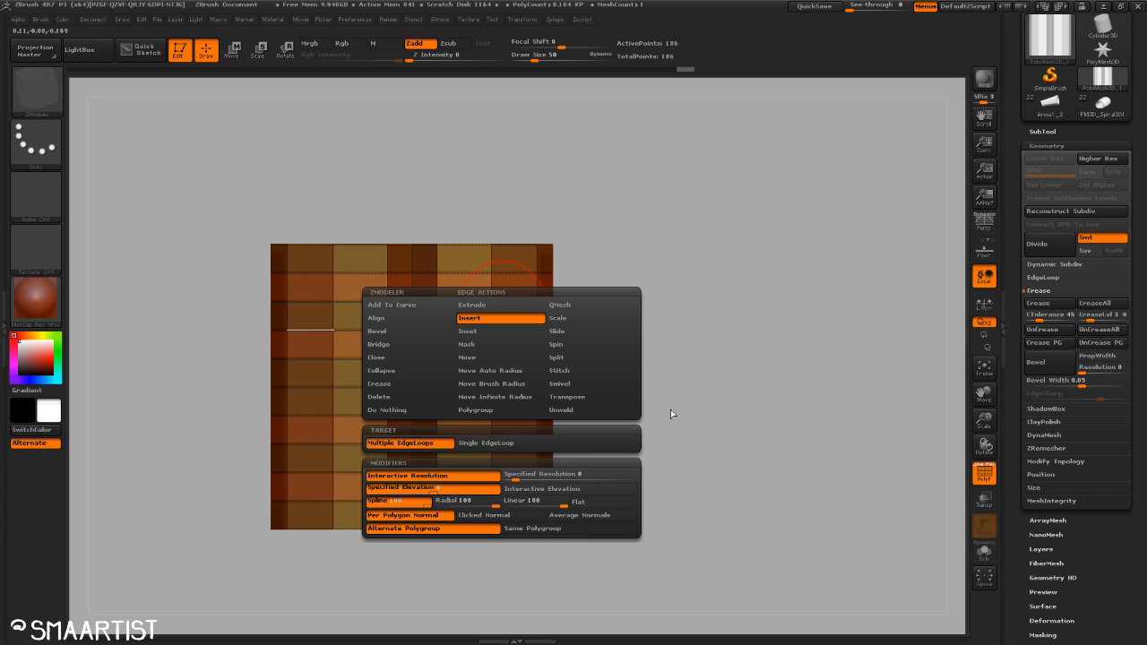
left_click_drag(737, 274, 686, 297)
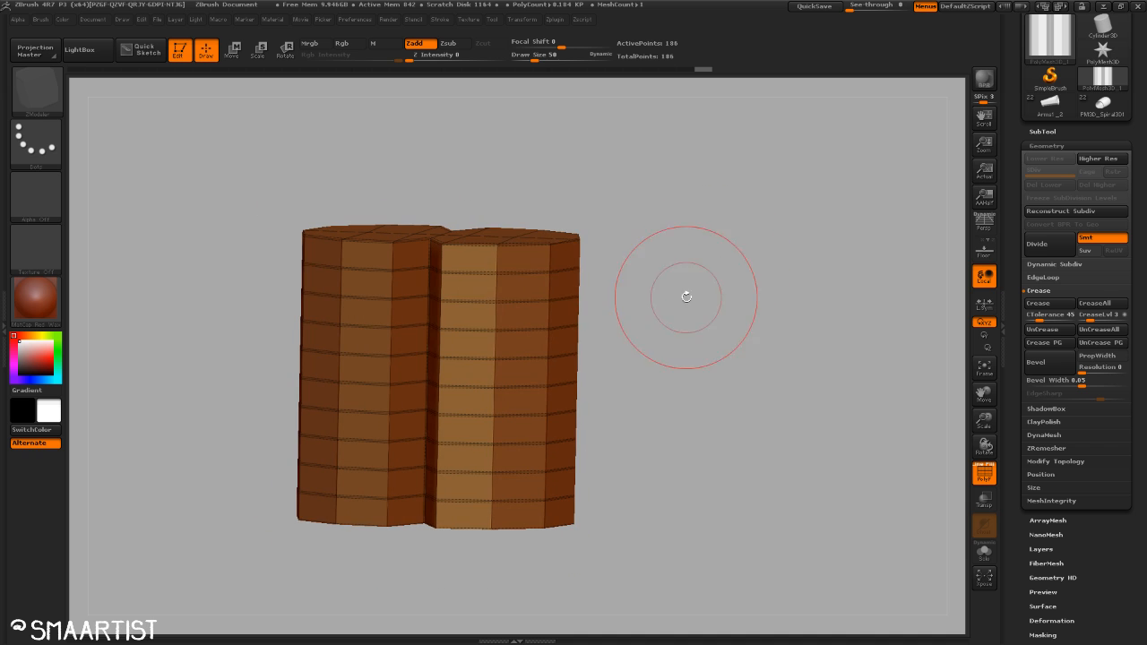
key("space")
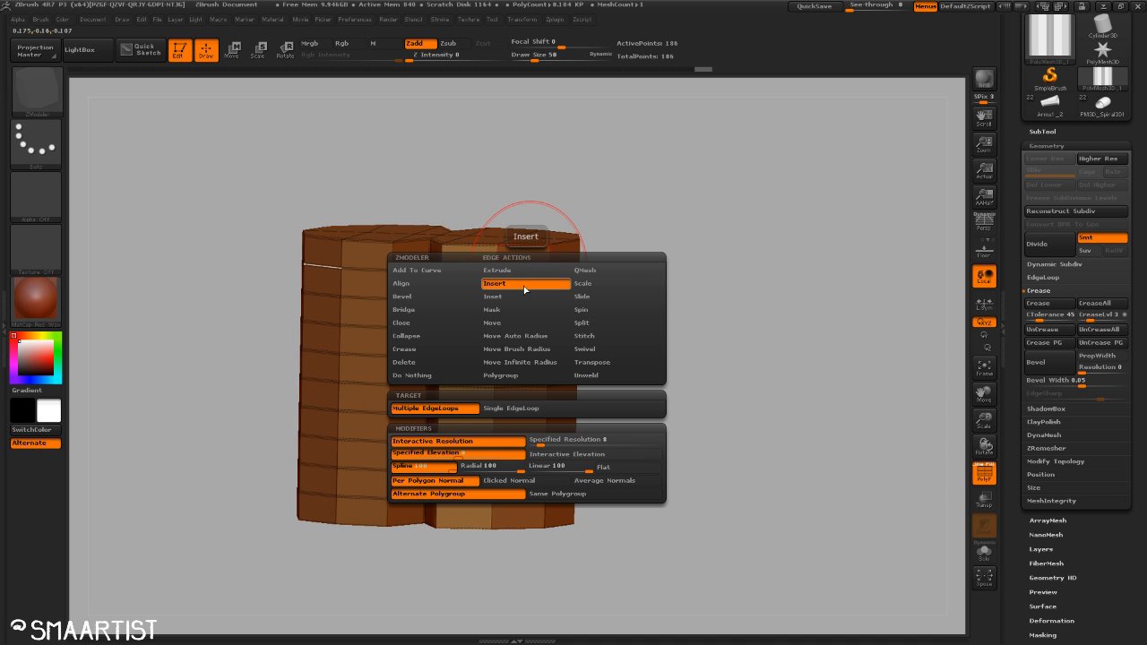
Crease the complete edge loops around both end rims of the double-cylinder mesh using ZModeler's Crease edge action.
left_click(426, 323)
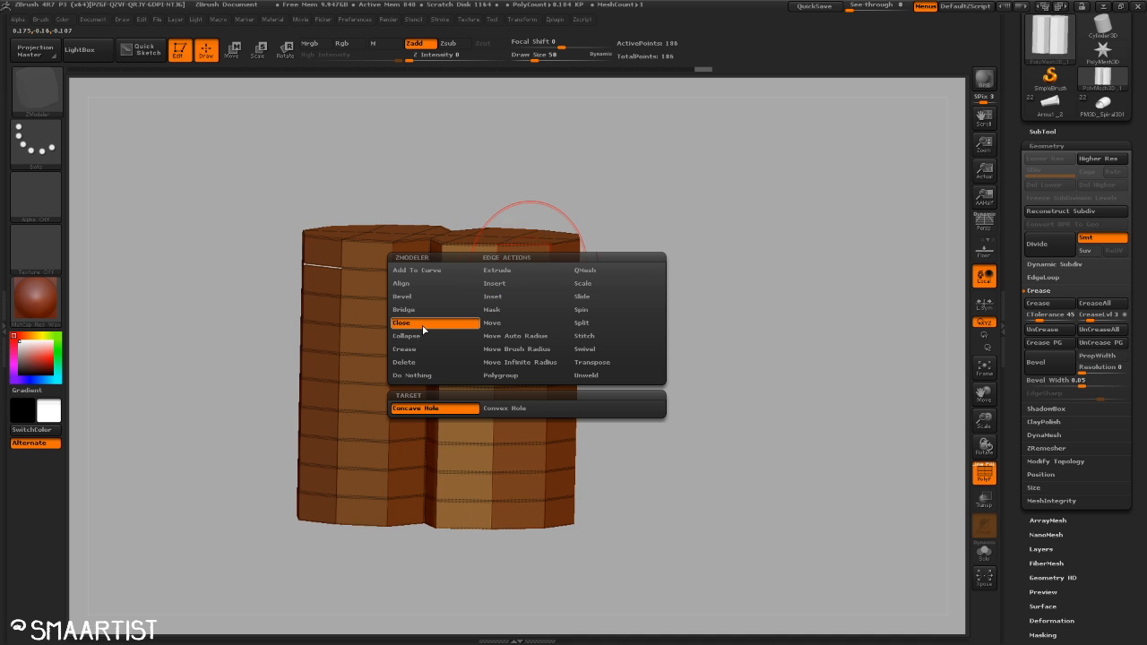
left_click(425, 349)
left_click(427, 422)
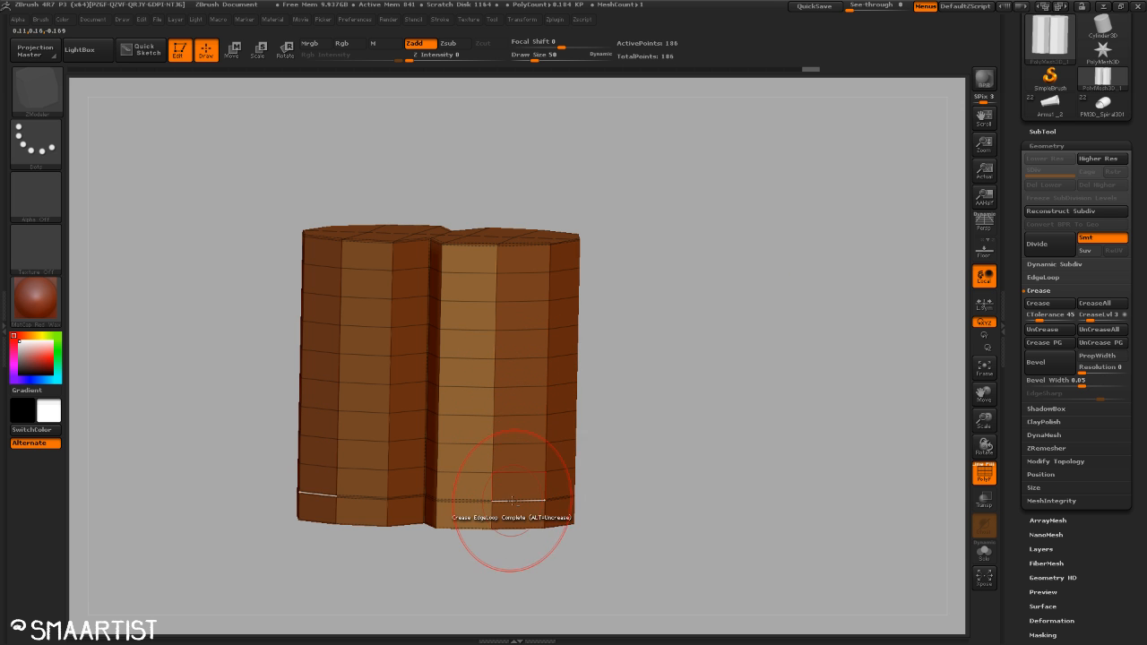
left_click_drag(679, 472, 683, 428)
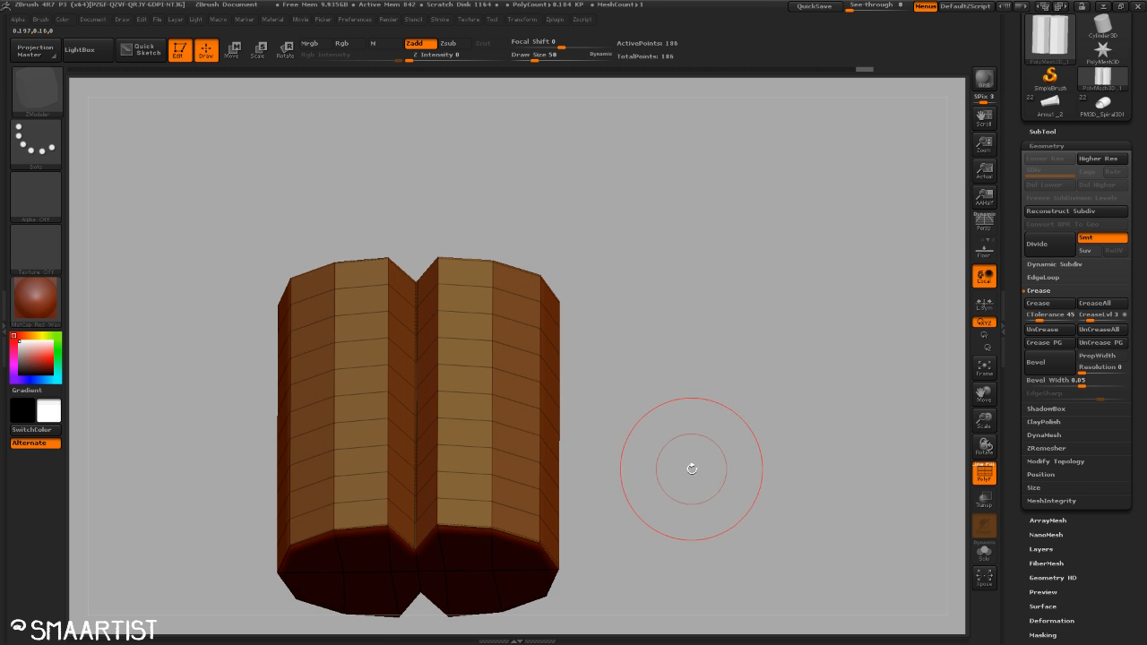
left_click_drag(691, 466, 735, 359)
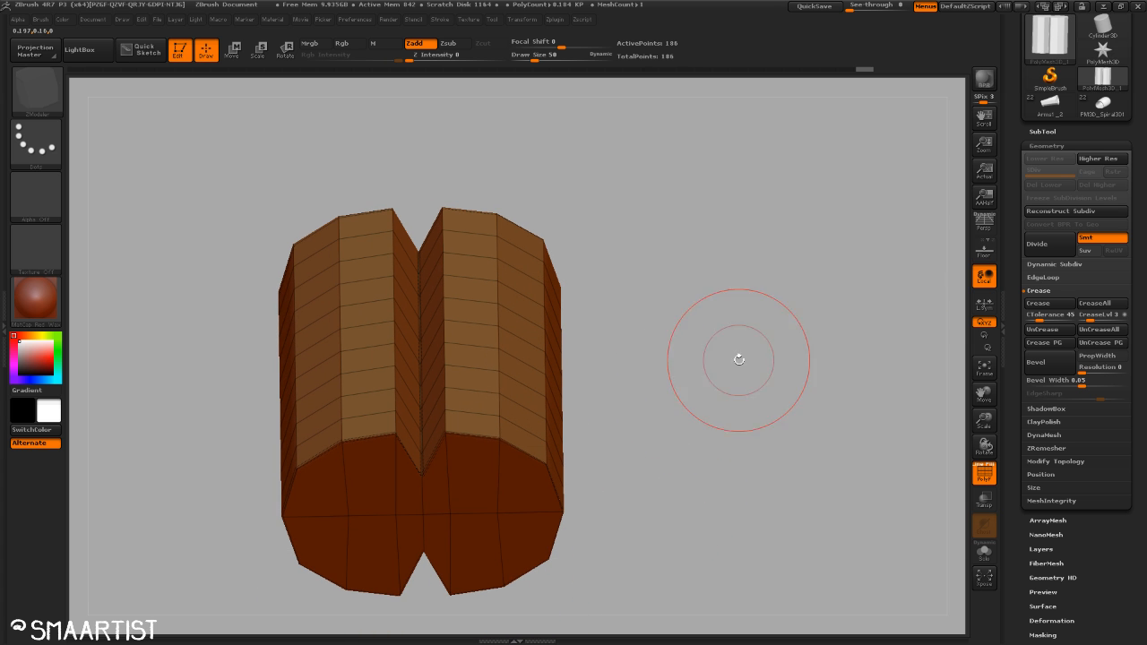
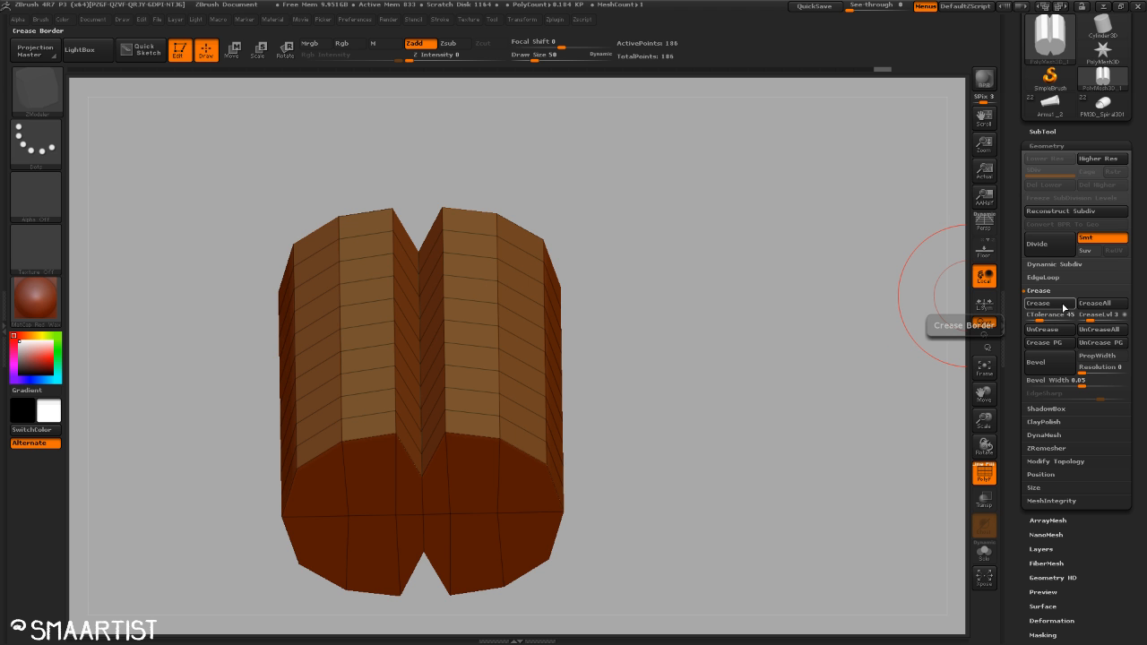
Subdivide the creased mesh and uncrease the vertical edge loops running beside the groove.
left_click_drag(612, 341, 766, 354)
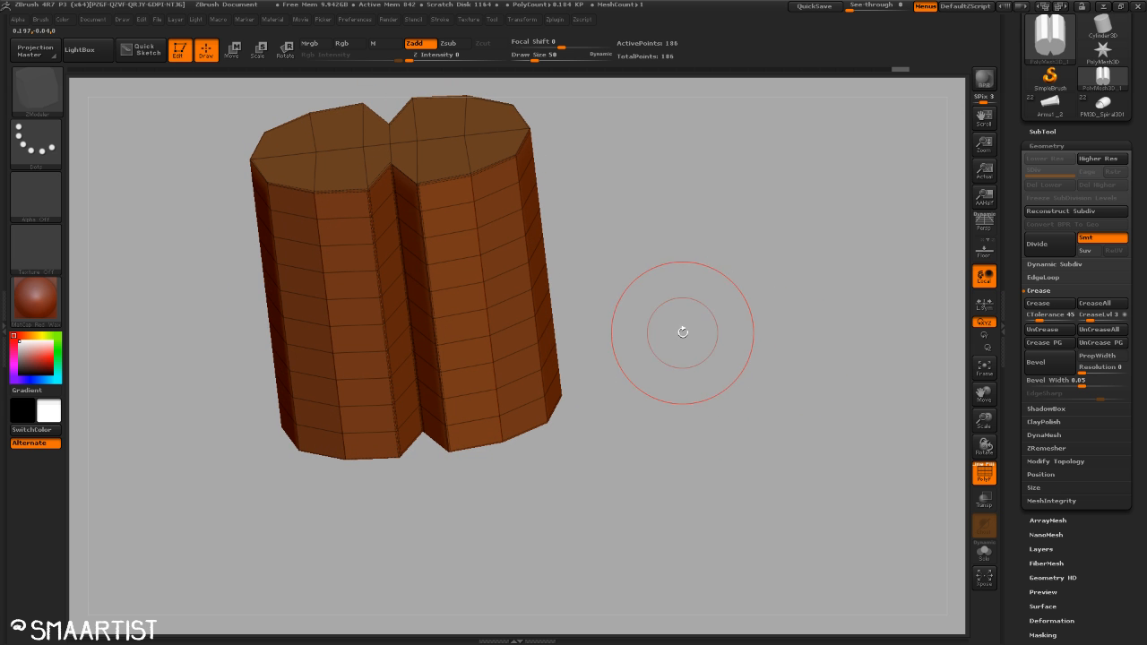
left_click_drag(679, 328, 686, 300)
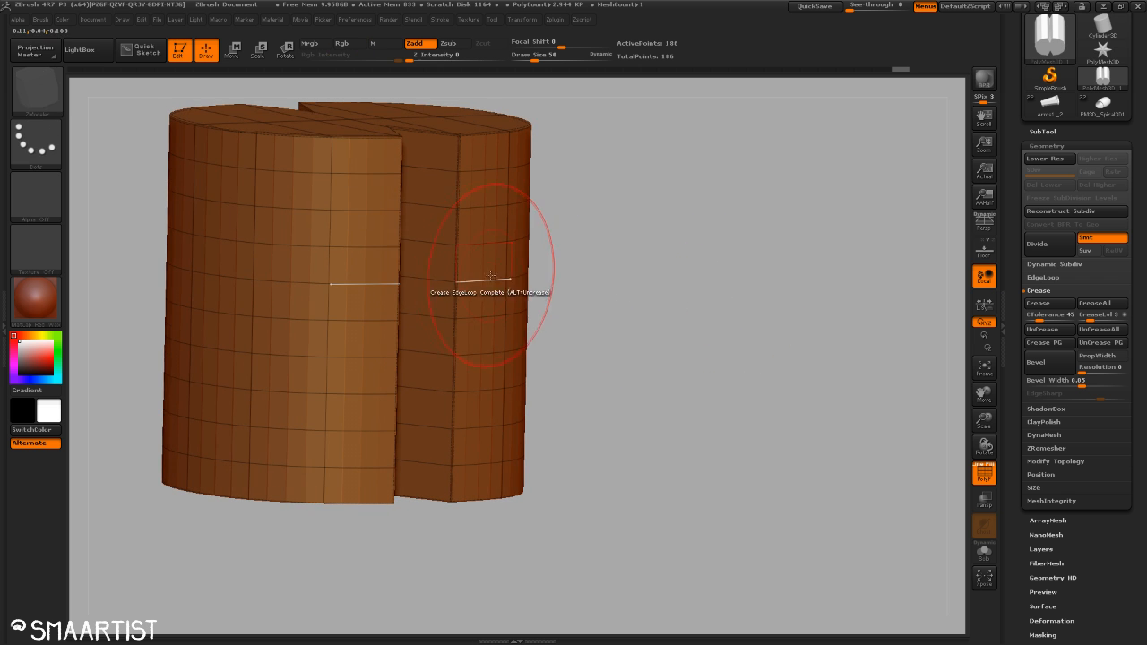
left_click(456, 266)
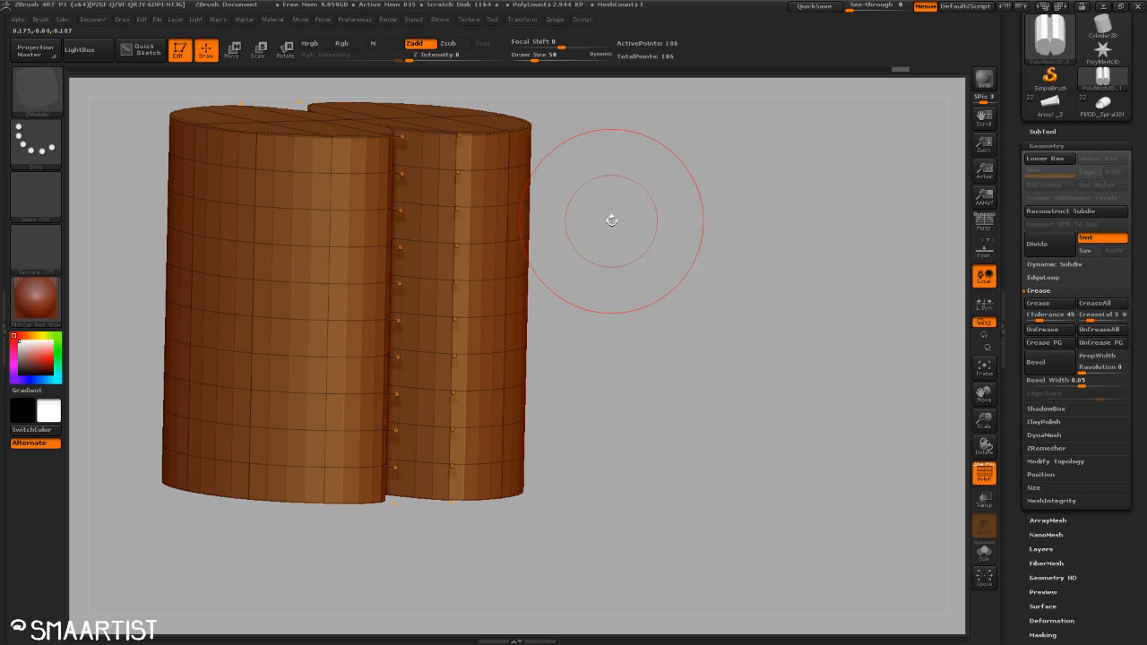
Hide the PolyFrame wireframe and open the Deformation settings for the subdivided mesh.
mouse_move(612, 220)
left_mouse_down()
mouse_move(620, 272)
mouse_move(661, 191)
mouse_move(637, 156)
mouse_move(669, 325)
mouse_move(702, 382)
mouse_move(712, 341)
left_mouse_up()
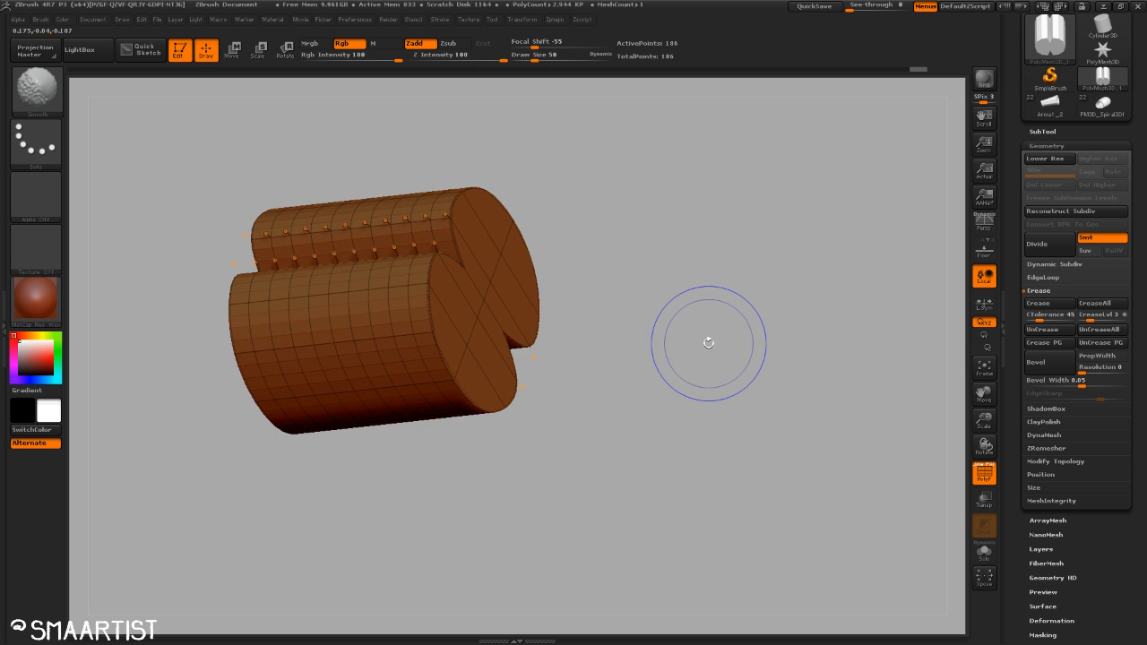
key("shift+d")
key("d")
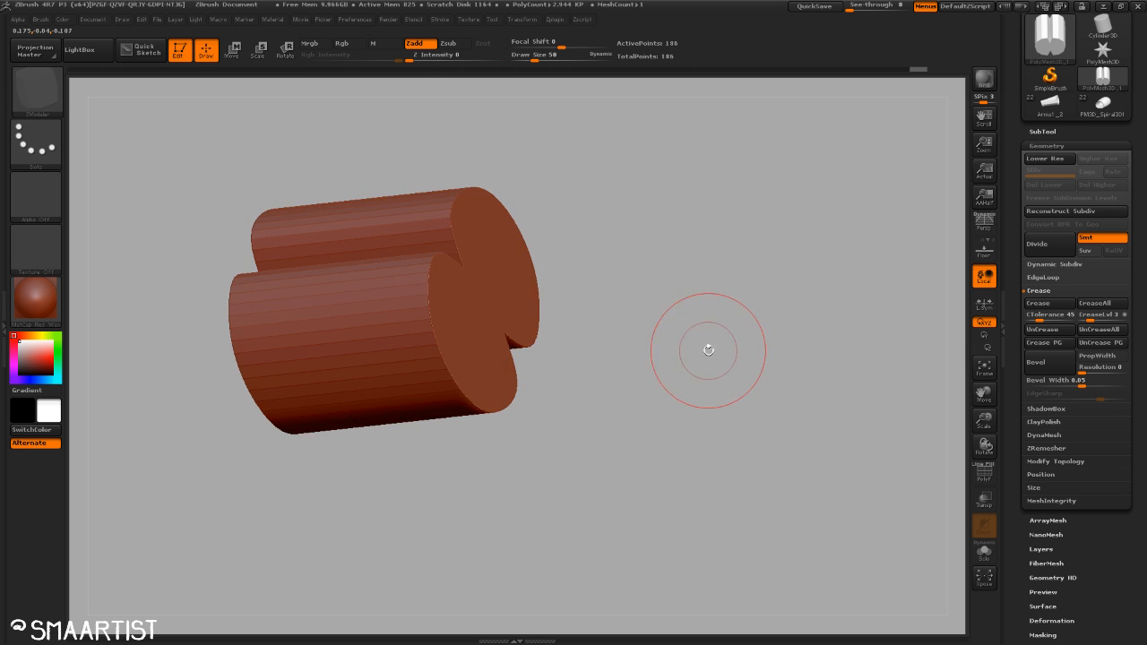
mouse_move(707, 349)
left_mouse_down()
mouse_move(691, 243)
mouse_move(666, 230)
mouse_move(696, 239)
mouse_move(697, 308)
mouse_move(720, 243)
mouse_move(718, 333)
mouse_move(709, 297)
mouse_move(676, 290)
mouse_move(692, 176)
mouse_move(705, 279)
mouse_move(730, 248)
mouse_move(720, 279)
left_mouse_up()
left_click_drag(1089, 556, 1088, 505)
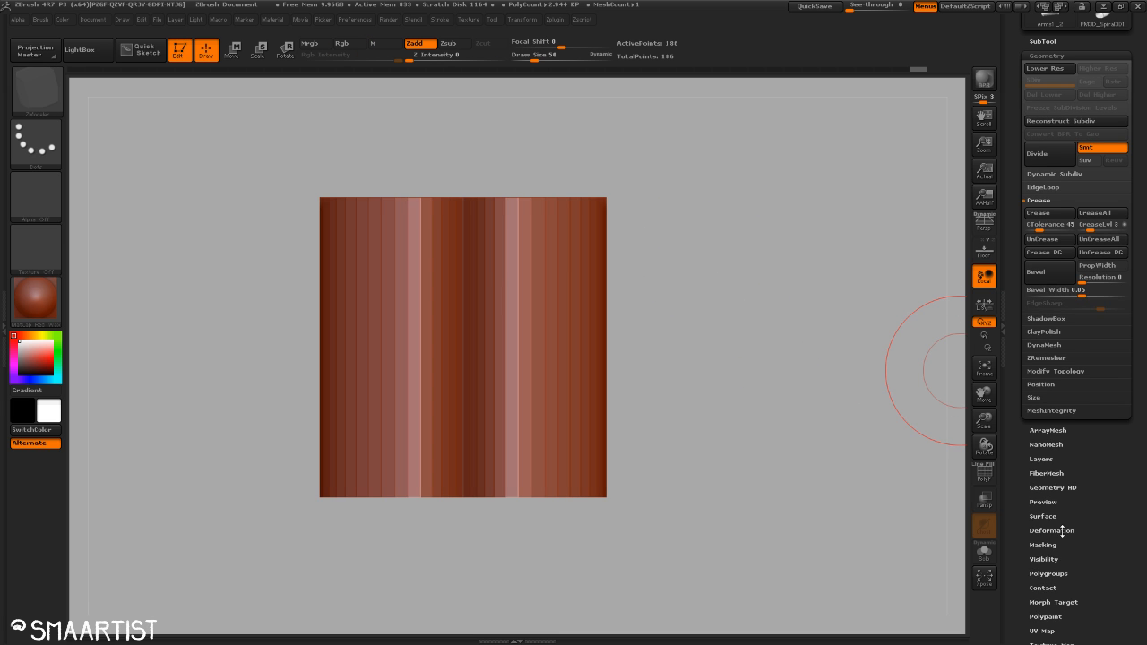
left_click(1063, 531)
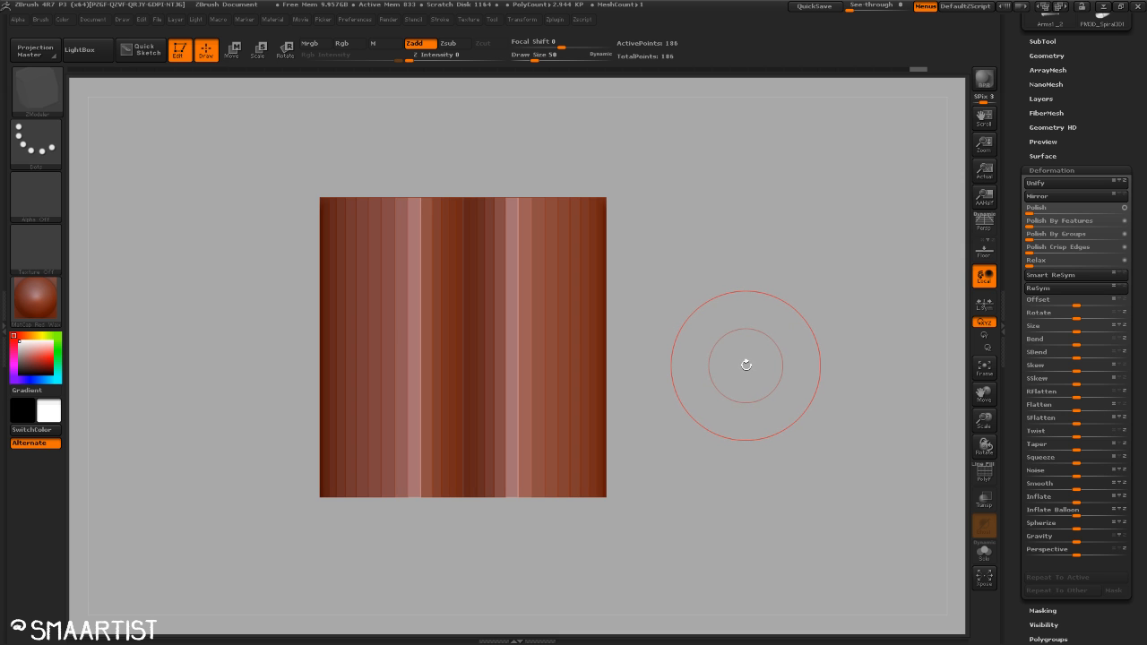
Try a Twist deformation of 100 about the Z axis on the double-cylinder mesh.
mouse_move(741, 341)
left_mouse_down()
mouse_move(769, 307)
mouse_move(778, 351)
mouse_move(770, 319)
left_mouse_up()
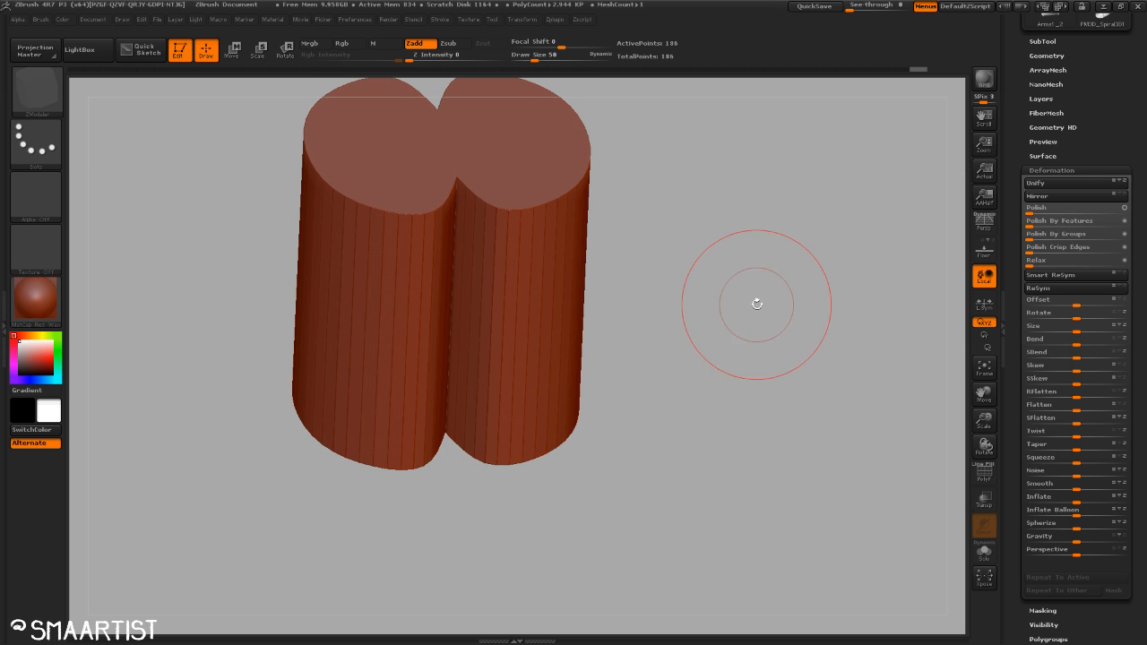
left_click_drag(752, 296, 737, 352)
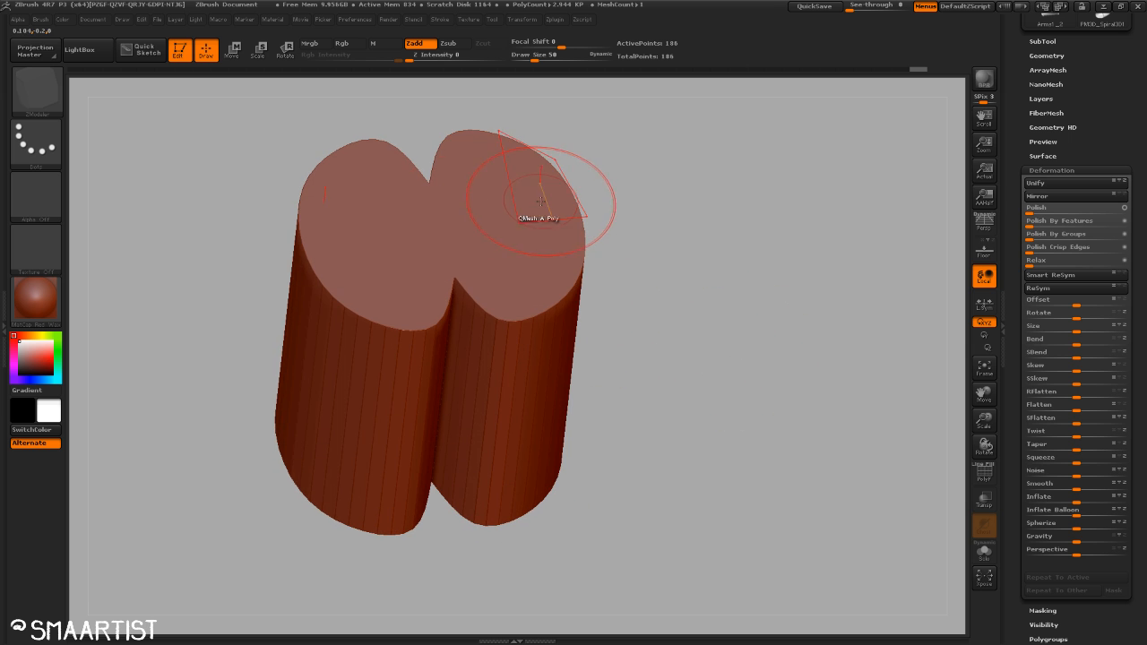
left_click_drag(628, 218, 770, 317)
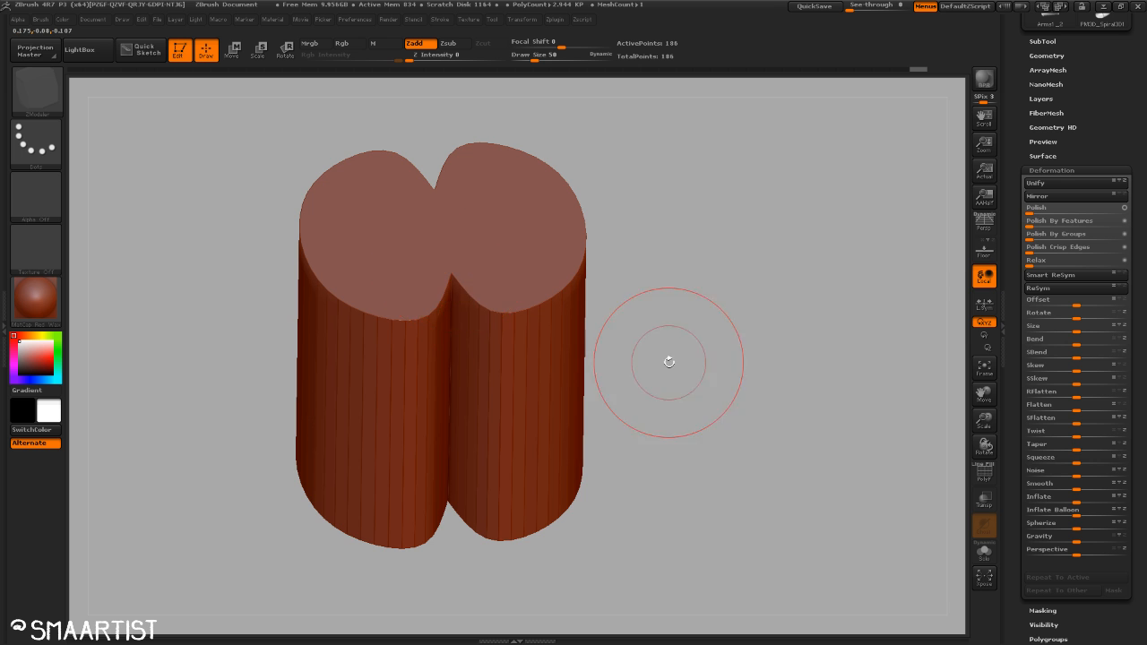
left_click_drag(669, 358, 807, 400)
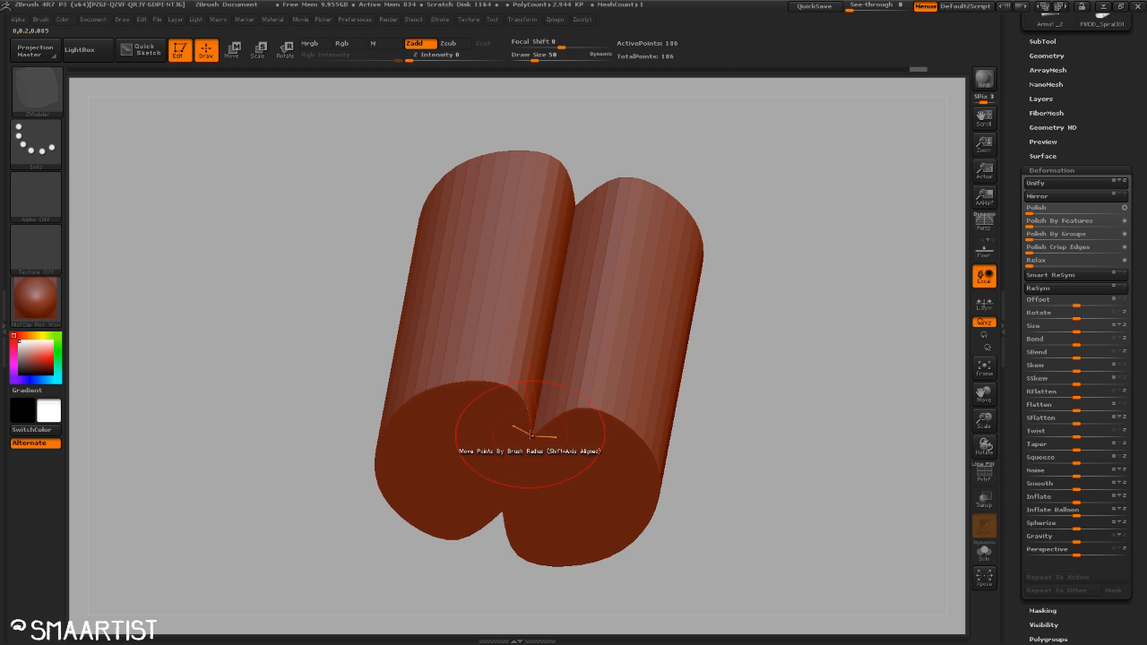
left_click_drag(799, 263, 724, 240)
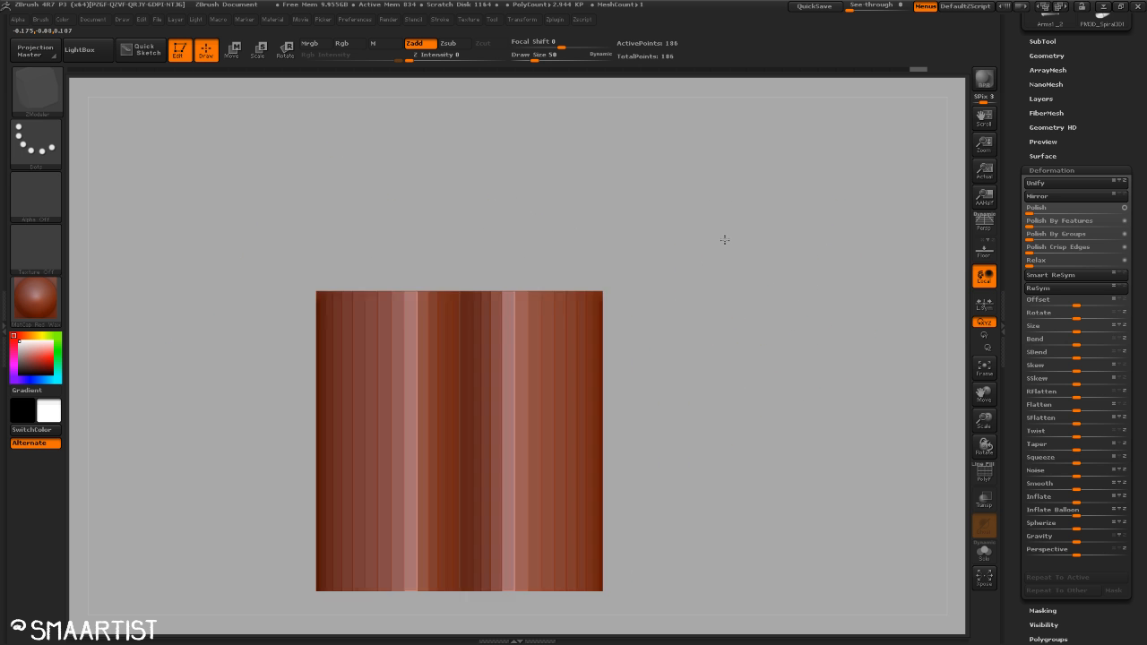
left_click_drag(735, 352, 767, 293, "alt")
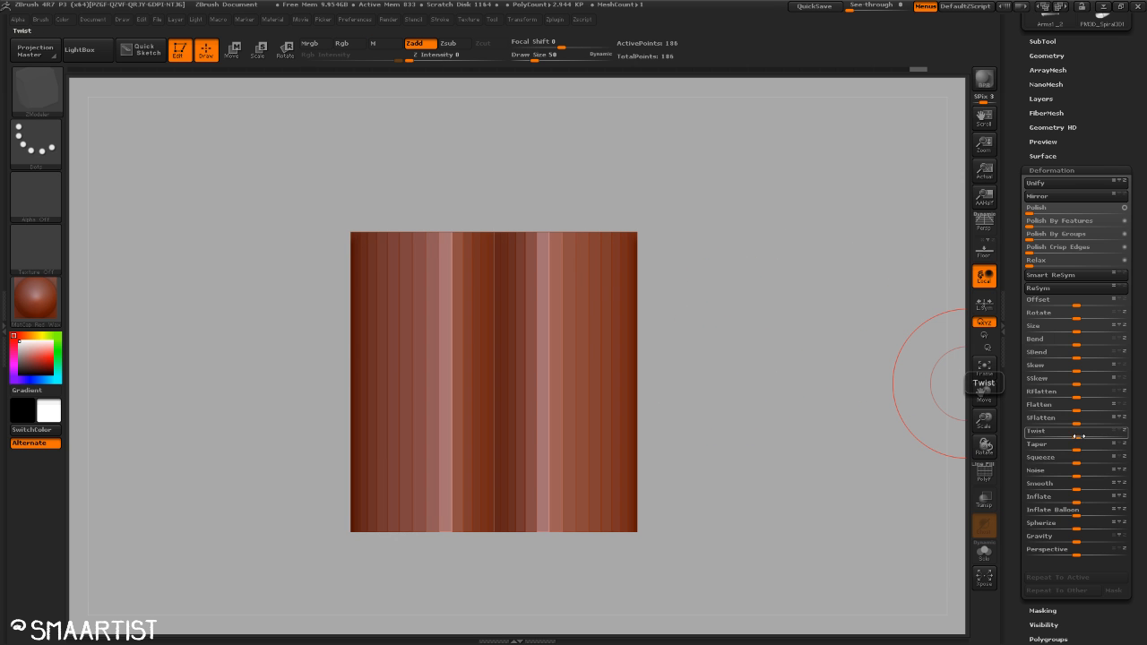
left_click_drag(1076, 438, 1114, 438)
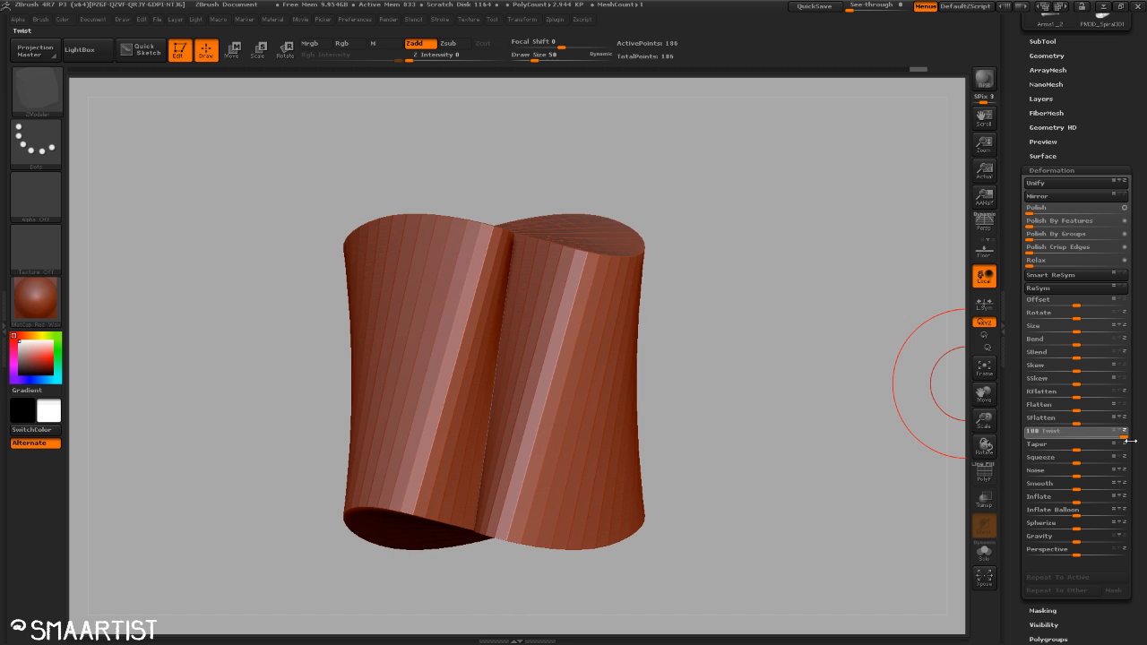
key("ctrl+z")
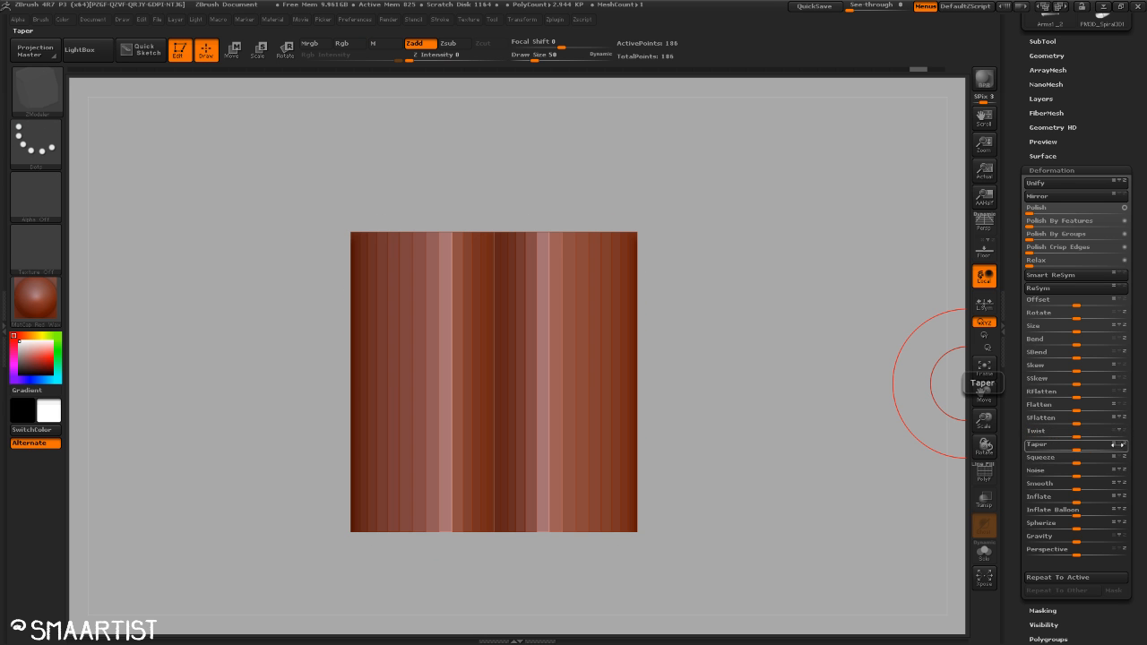
Repeatedly apply the Twist deformation of 100 about the Y axis to wind the mesh into a rope-like spiral.
left_click_drag(1077, 437, 1137, 438)
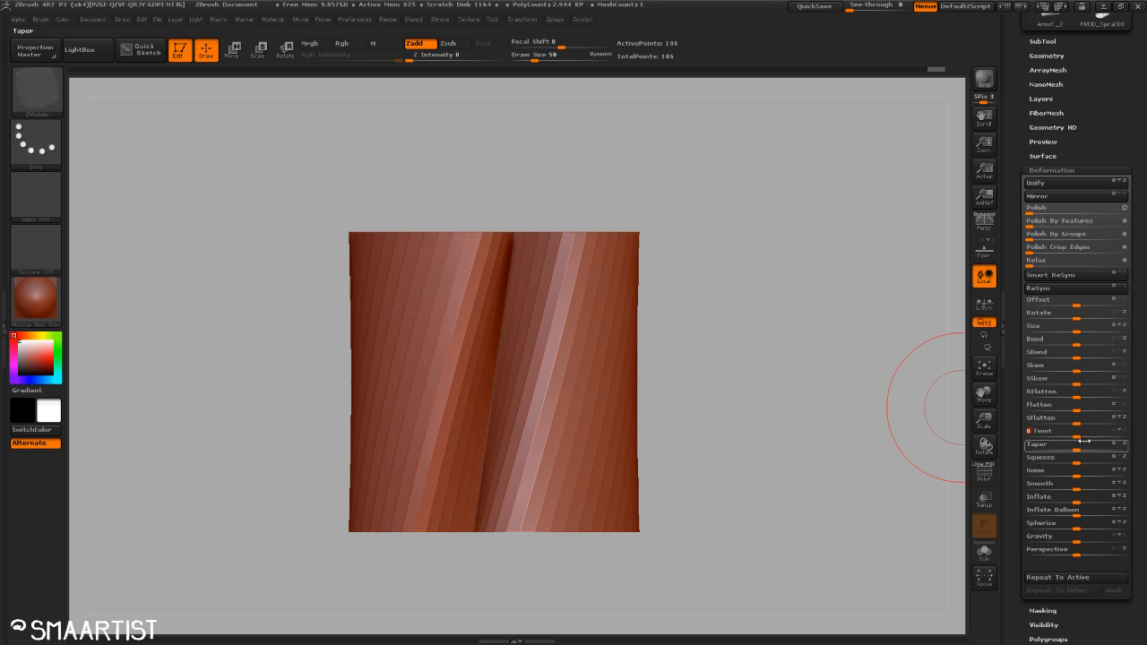
left_click_drag(1080, 437, 1125, 432)
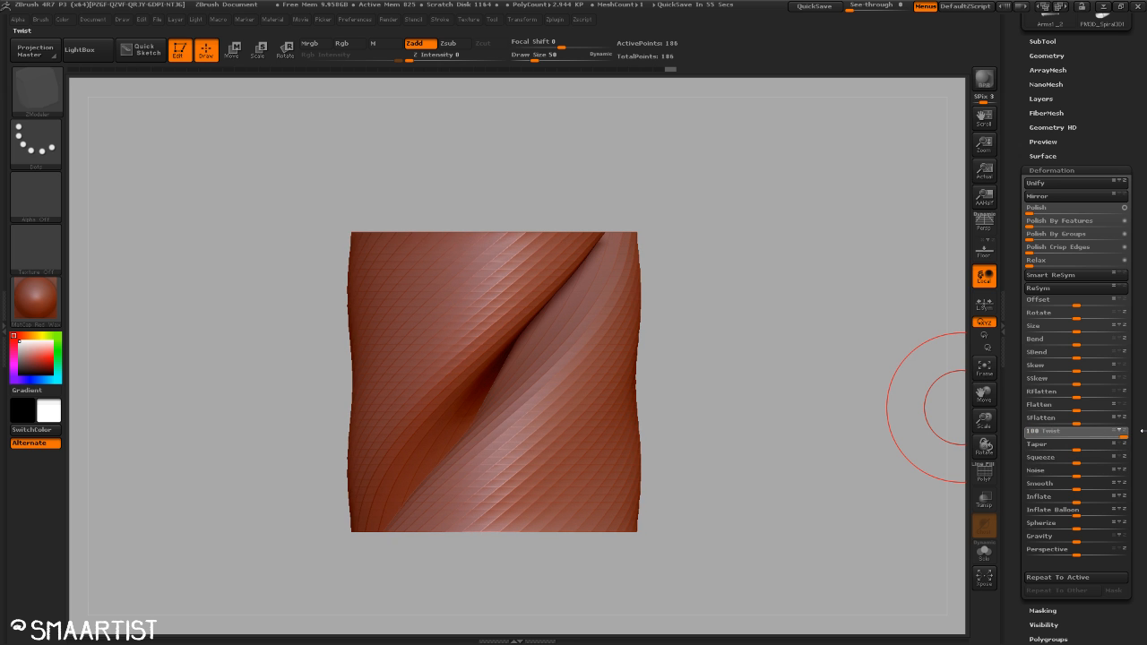
left_click_drag(743, 288, 770, 200)
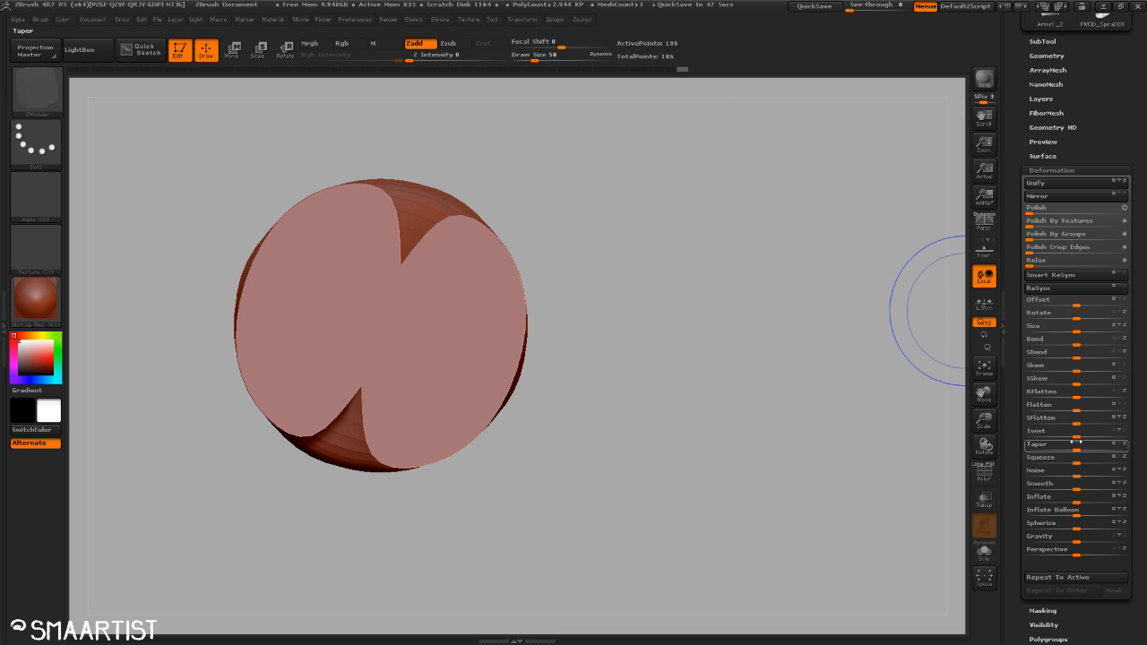
left_click_drag(1076, 436, 1143, 431)
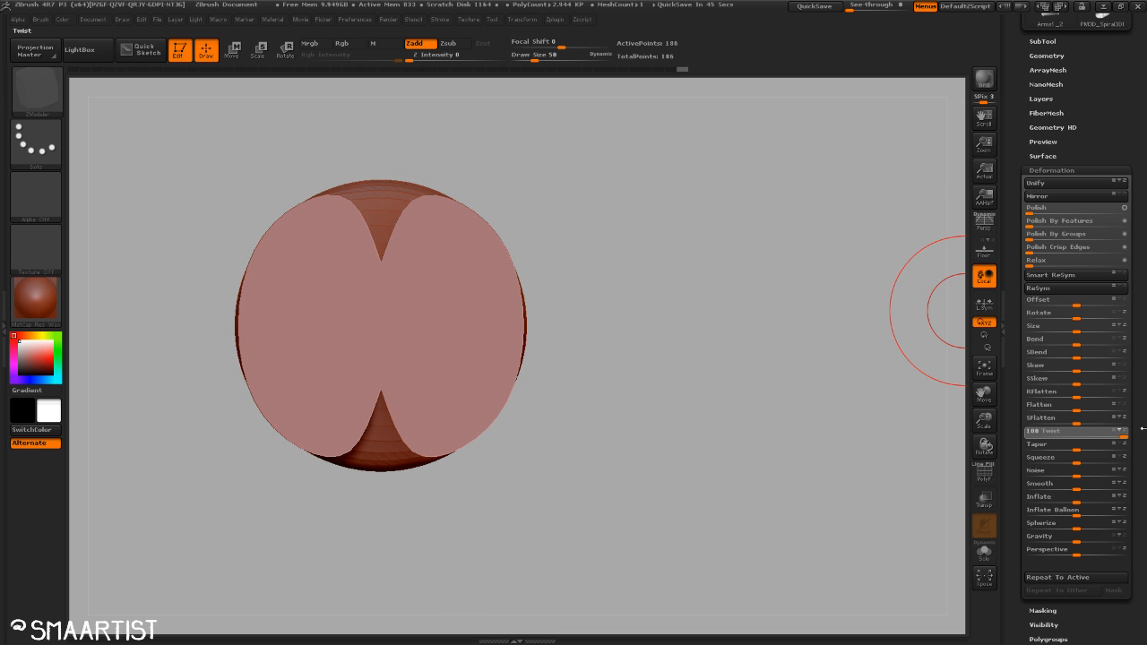
Show the PolyFrame wireframe on the twisted mesh.
mouse_move(556, 235)
left_mouse_down()
mouse_move(655, 238)
mouse_move(660, 415)
left_mouse_up()
mouse_move(633, 469)
left_mouse_down()
mouse_move(658, 307)
mouse_move(645, 246)
left_mouse_up()
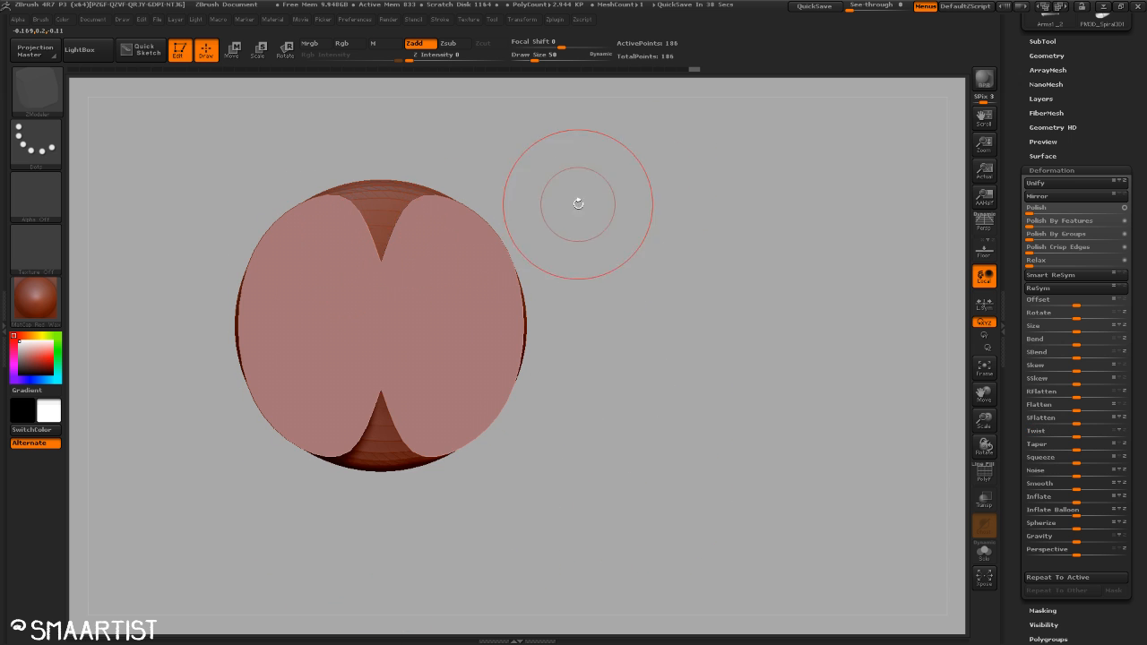
left_click_drag(578, 203, 579, 392)
left_click_drag(384, 243, 395, 359)
left_click_drag(706, 466, 730, 297)
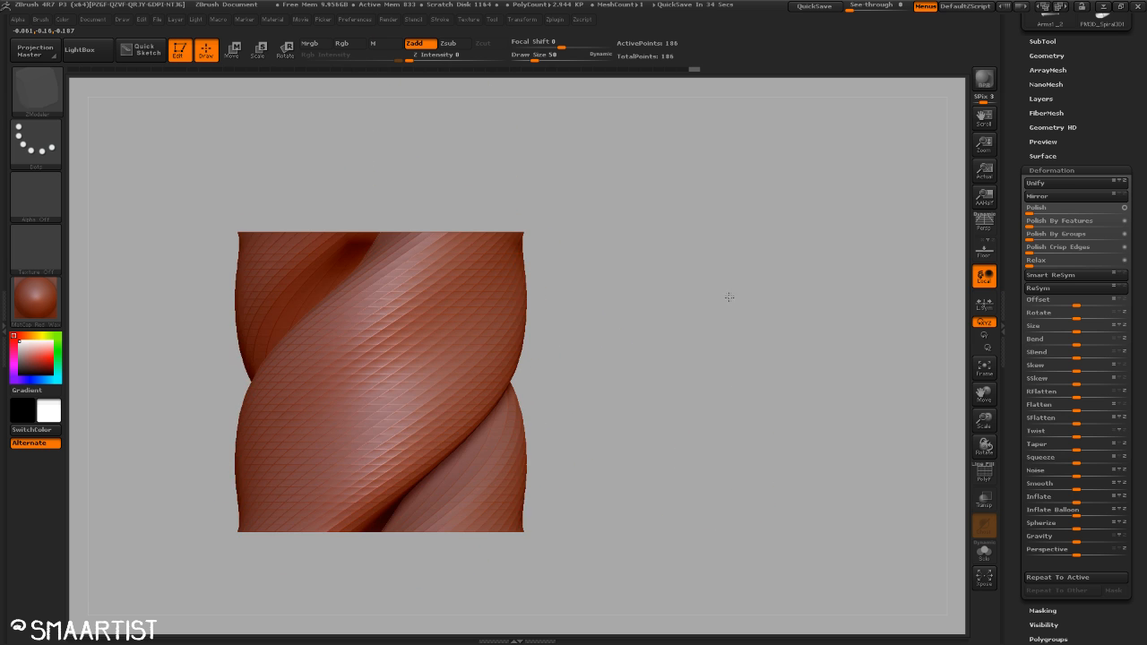
right_click_drag(717, 343, 676, 310, "ctrl")
mouse_move(701, 315)
left_mouse_down()
mouse_move(763, 321)
mouse_move(678, 313)
mouse_move(662, 326)
mouse_move(702, 323)
mouse_move(696, 299)
mouse_move(720, 331)
mouse_move(701, 352)
left_mouse_up()
key("shift+f")
right_click_drag(701, 264, 730, 261, "ctrl")
left_click_drag(731, 262, 779, 322, "alt")
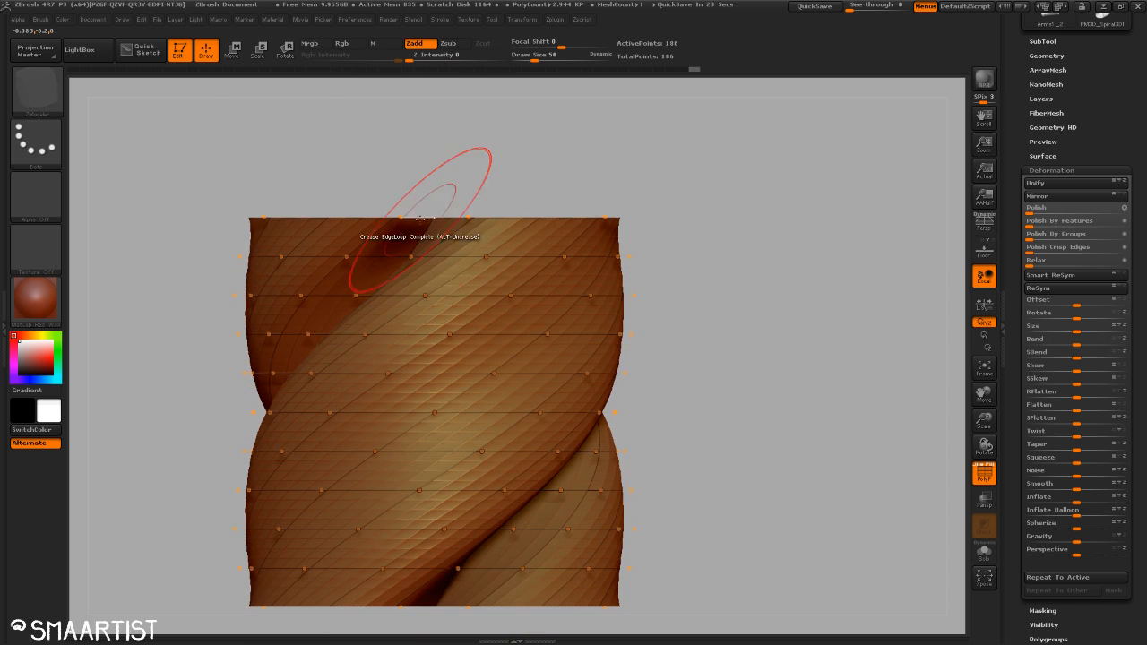
Mask the top edge row of the twisted mesh with a rectangular mask, keeping ZModeler as the active brush.
left_click_drag(186, 152, 716, 231, "ctrl")
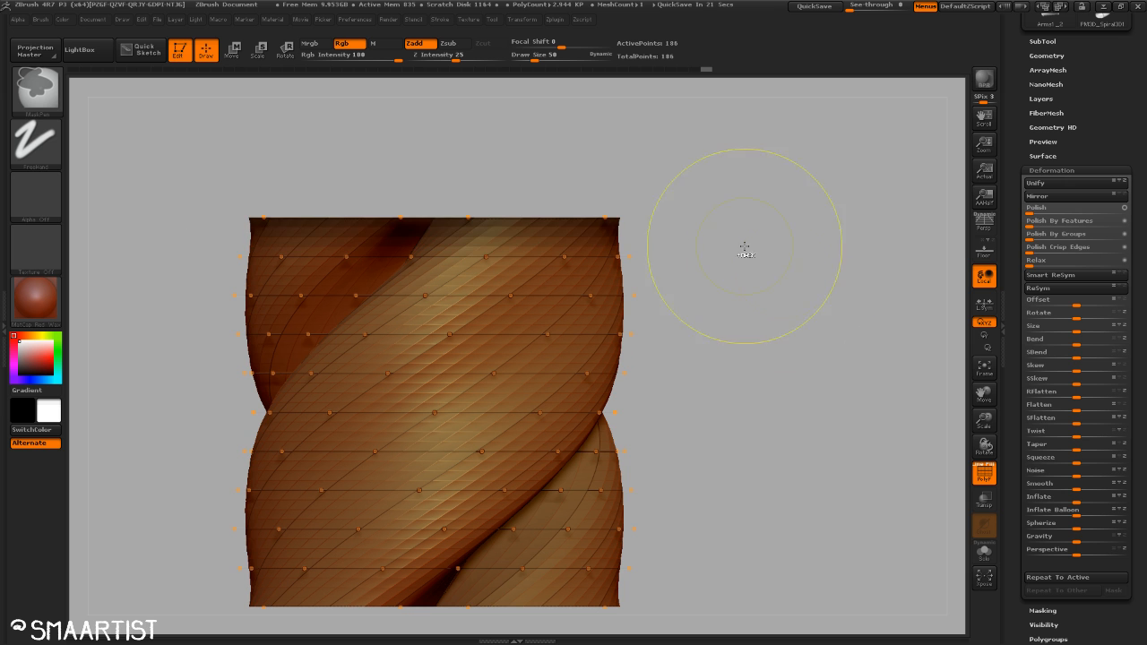
key("b")
key("z")
key("m")
left_click_drag(762, 290, 773, 371)
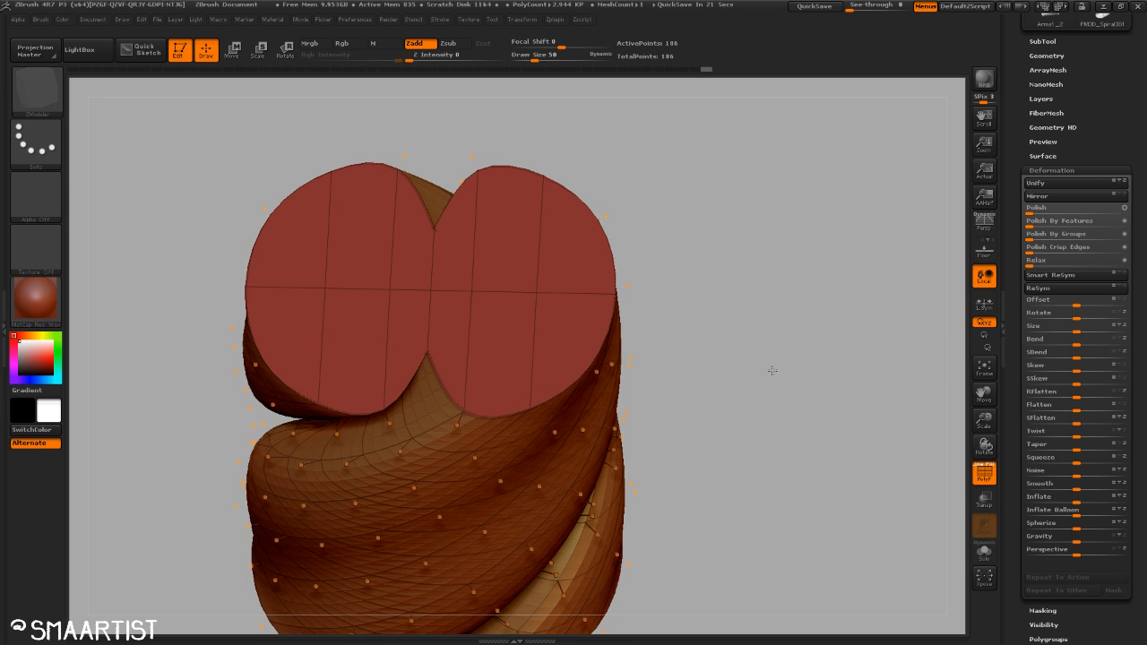
Try masking the bottom edge row of the twisted mesh with a rectangular mask.
left_click_drag(787, 417, 767, 155)
mouse_move(709, 462)
left_mouse_down("ctrl")
mouse_move(548, 404)
mouse_move(215, 377)
left_mouse_up("ctrl")
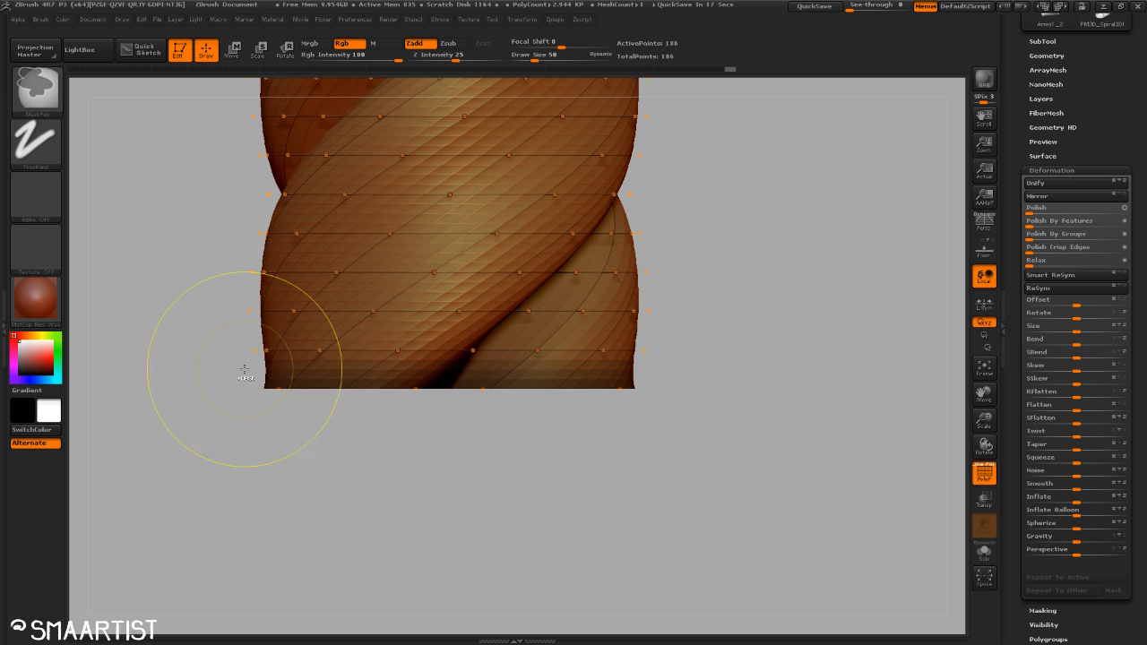
left_click_drag(796, 356, 782, 462)
left_click_drag(788, 385, 778, 334)
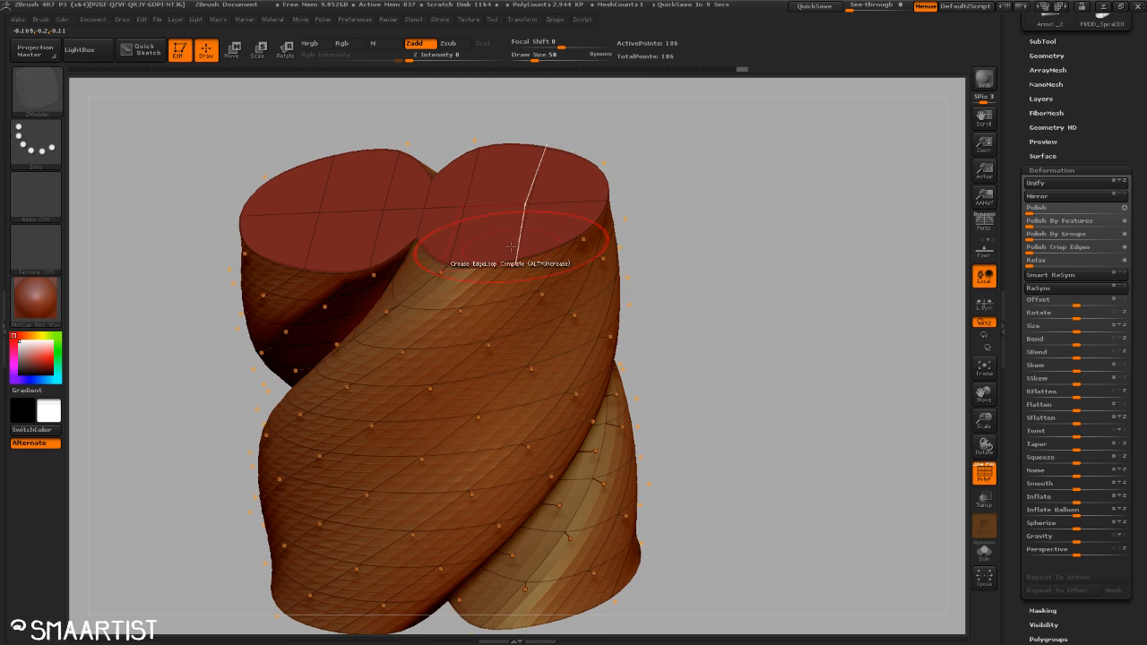
left_click_drag(792, 403, 807, 359)
left_click(800, 420, "ctrl")
Mask the twisted mesh's bottom edge row and switch the mesh to its lowest subdivision level.
left_click_drag(774, 475, 817, 315, "alt")
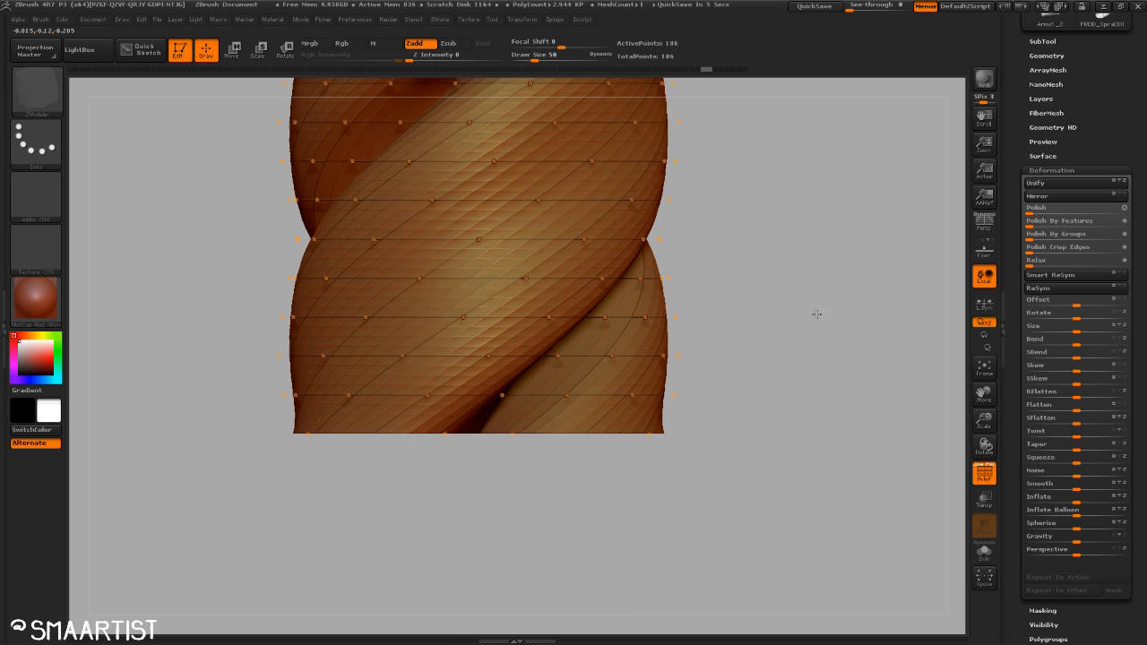
left_click_drag(808, 496, 206, 415, "ctrl")
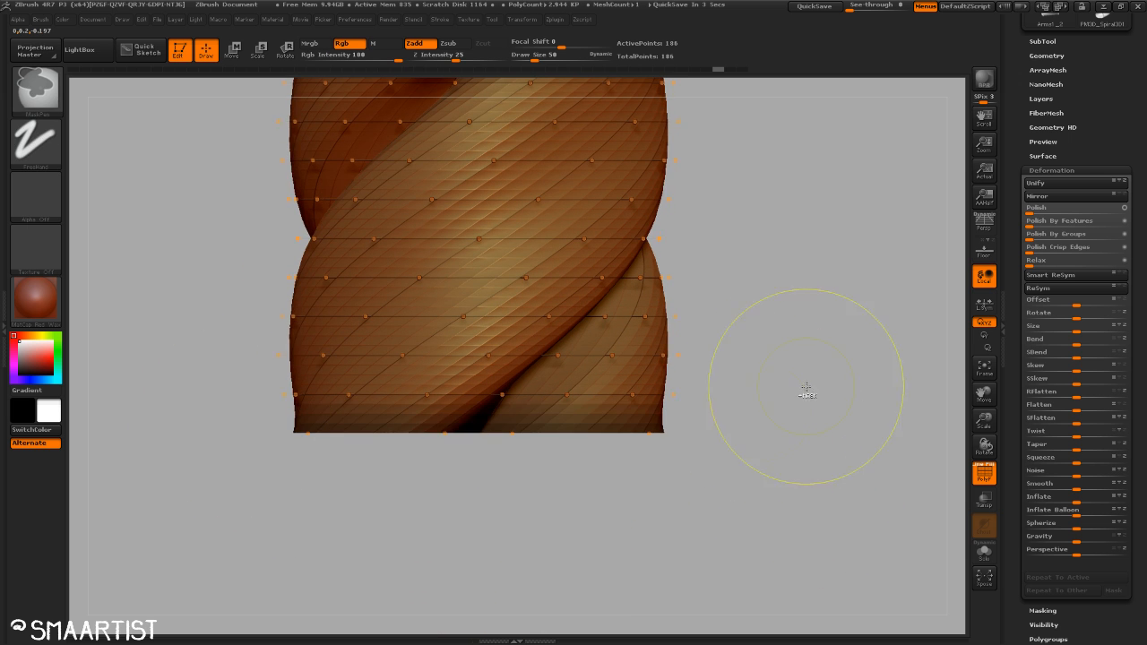
left_click_drag(807, 392, 762, 324, "alt")
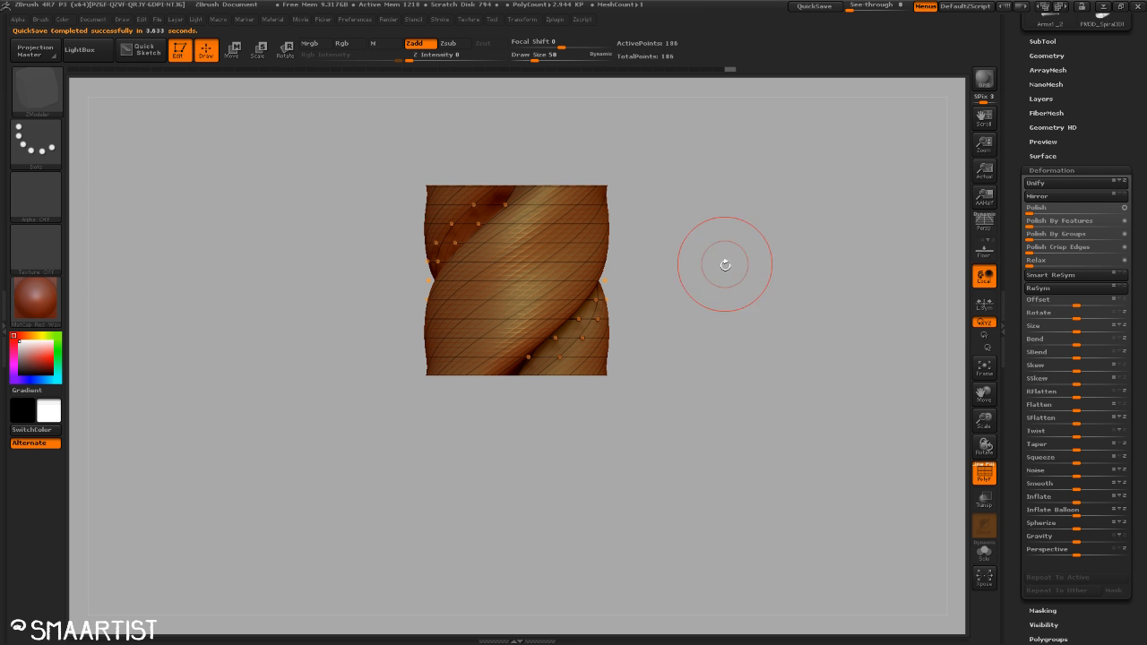
left_click_drag(725, 266, 724, 312)
left_click_drag(735, 272, 749, 336)
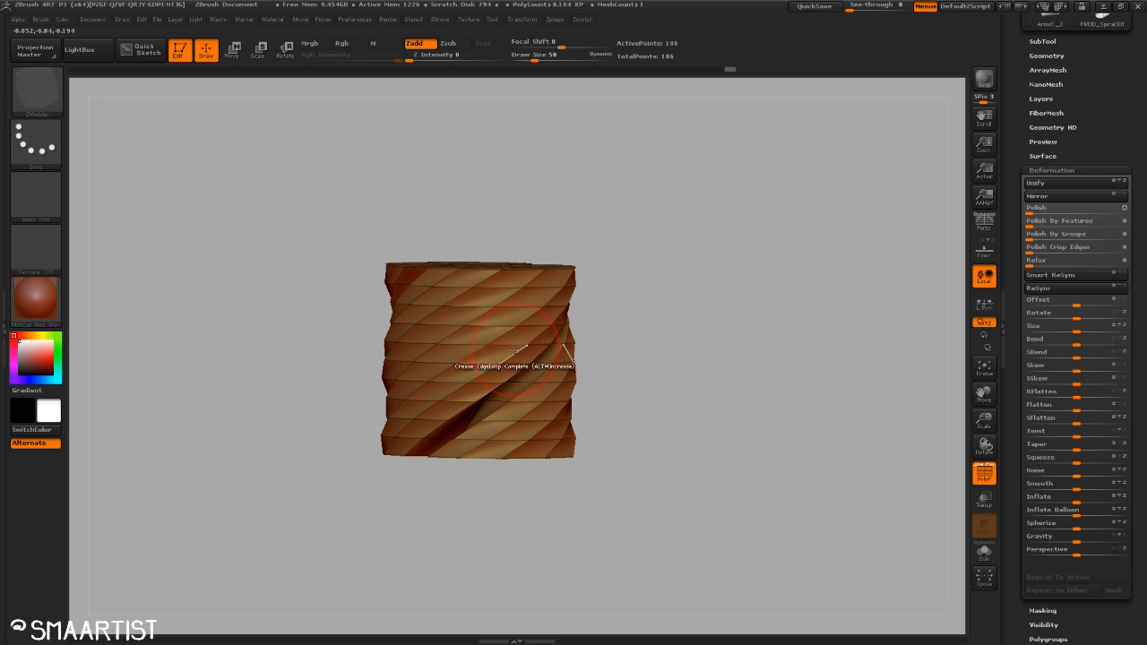
Inset the flat end cap faces of the twisted mesh using the ZModeler Inset action targeting Polygroup All.
mouse_move(515, 348)
left_mouse_down()
mouse_move(684, 300)
mouse_move(726, 317)
mouse_move(699, 320)
mouse_move(714, 219)
mouse_move(705, 417)
mouse_move(740, 384)
mouse_move(729, 213)
mouse_move(726, 405)
mouse_move(672, 416)
left_mouse_up()
right_click_drag(535, 221, 625, 276, "ctrl")
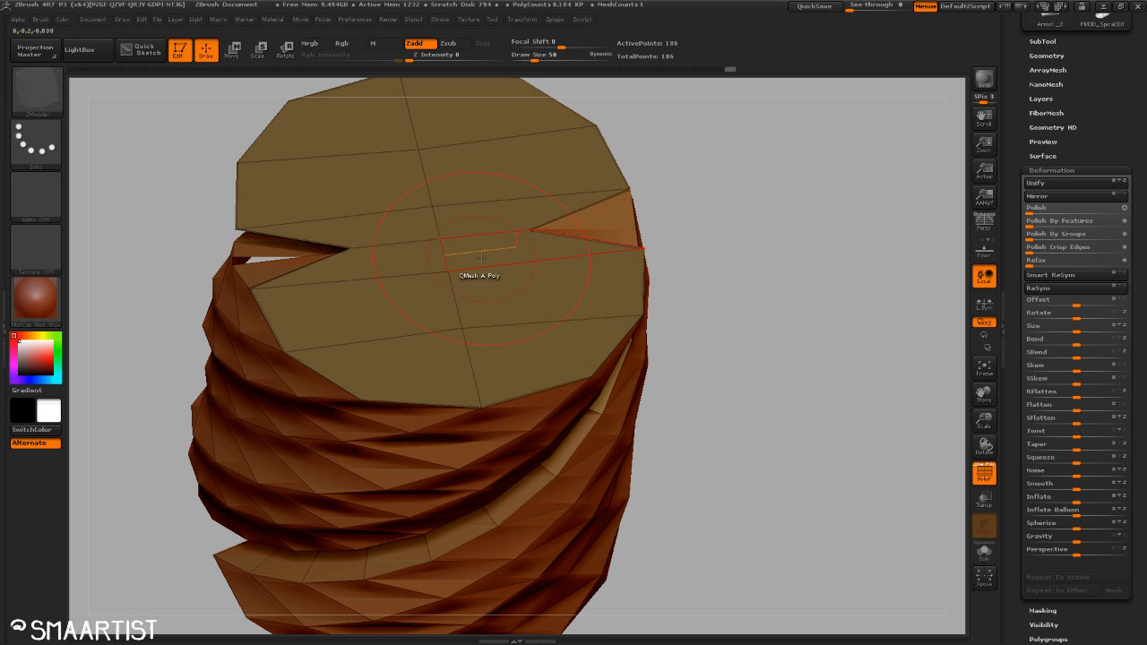
key("space")
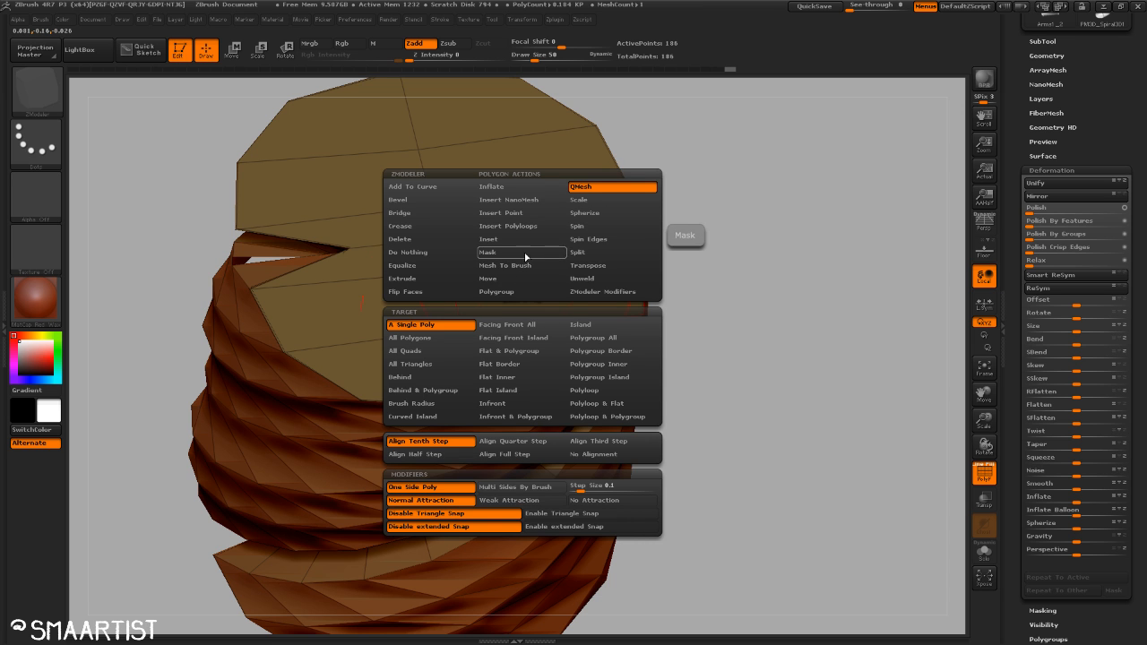
left_click(516, 240)
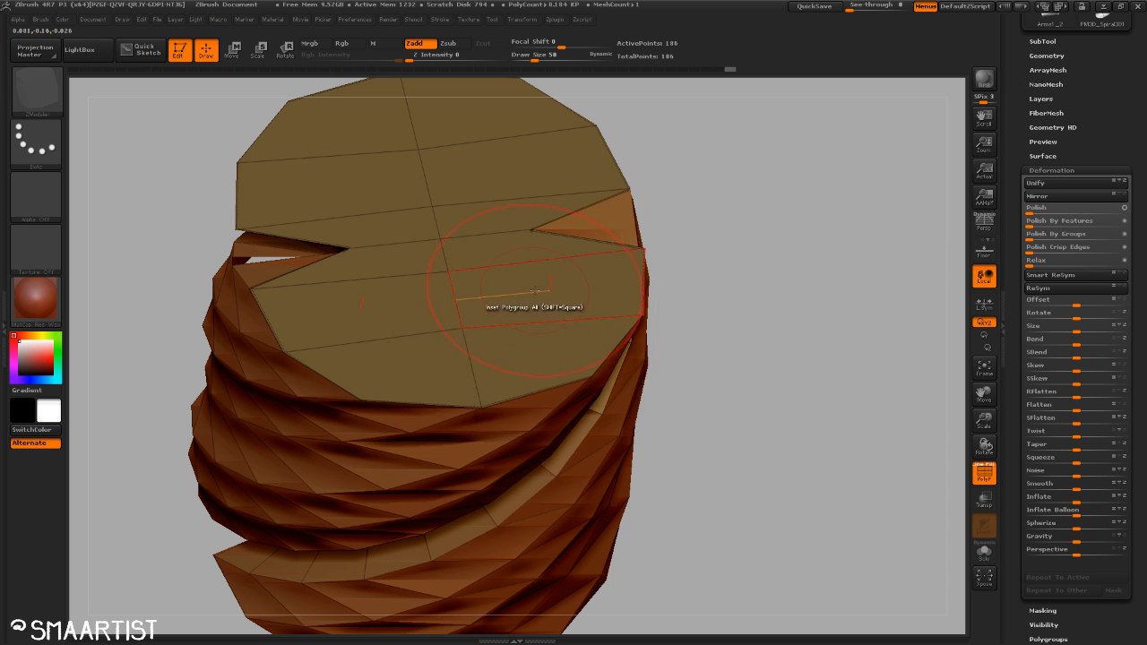
key("space")
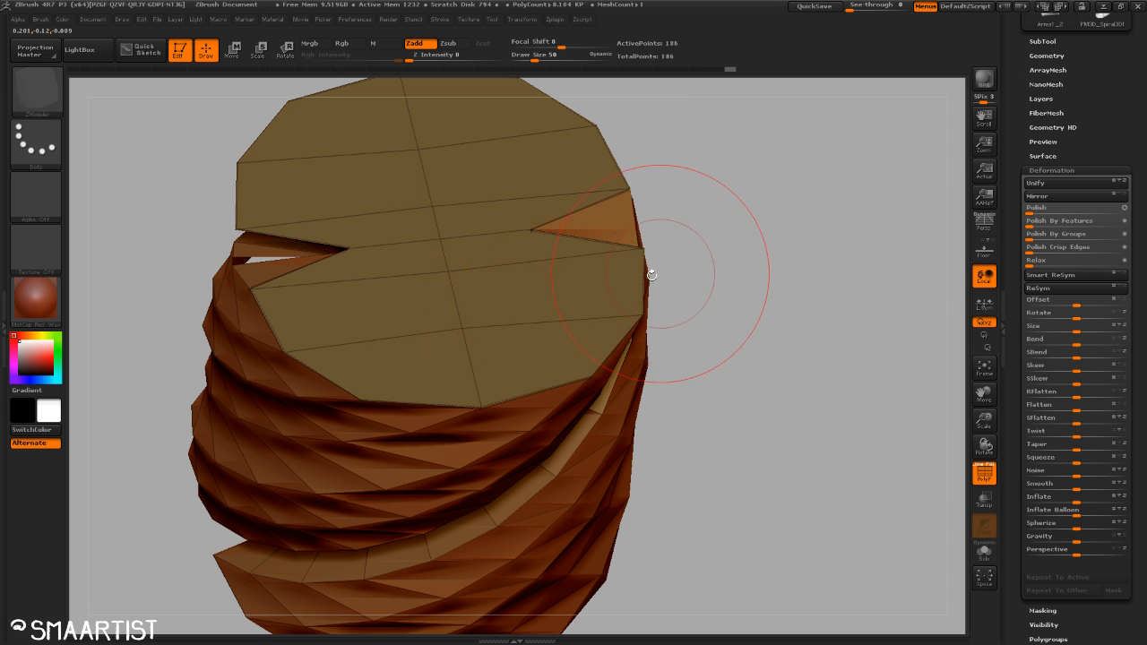
left_click_drag(461, 313, 472, 299)
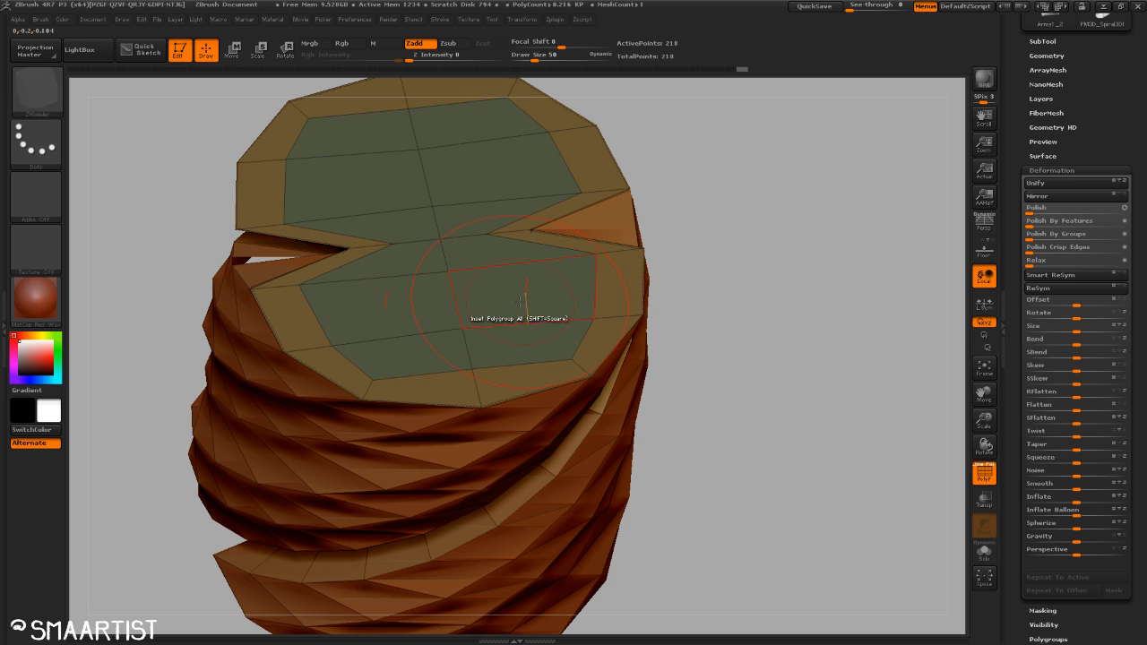
Extrude the inset cap faces outward at both ends using the ZModeler QMesh action targeting Polygroup All.
left_click_drag(717, 359, 744, 422)
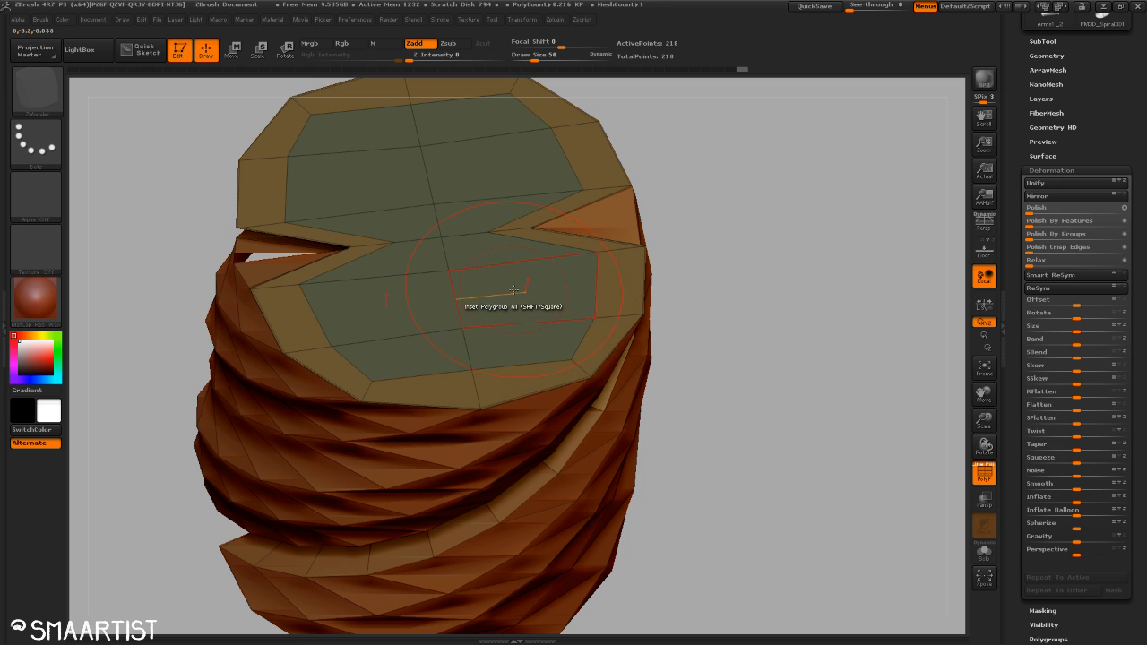
key("space")
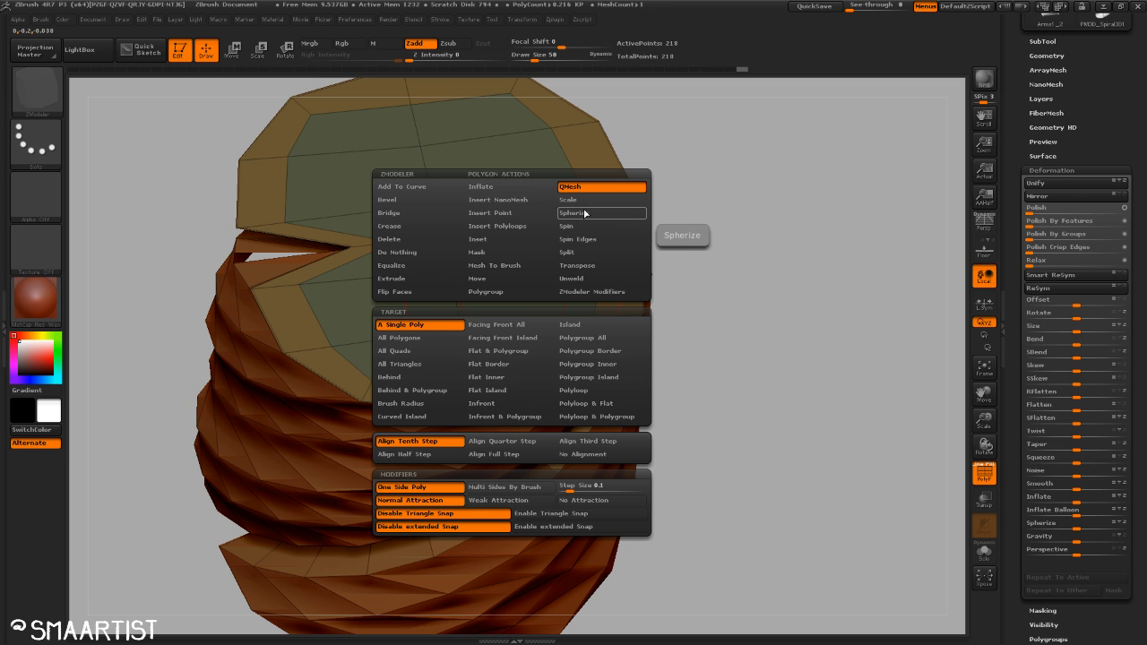
left_click(615, 342)
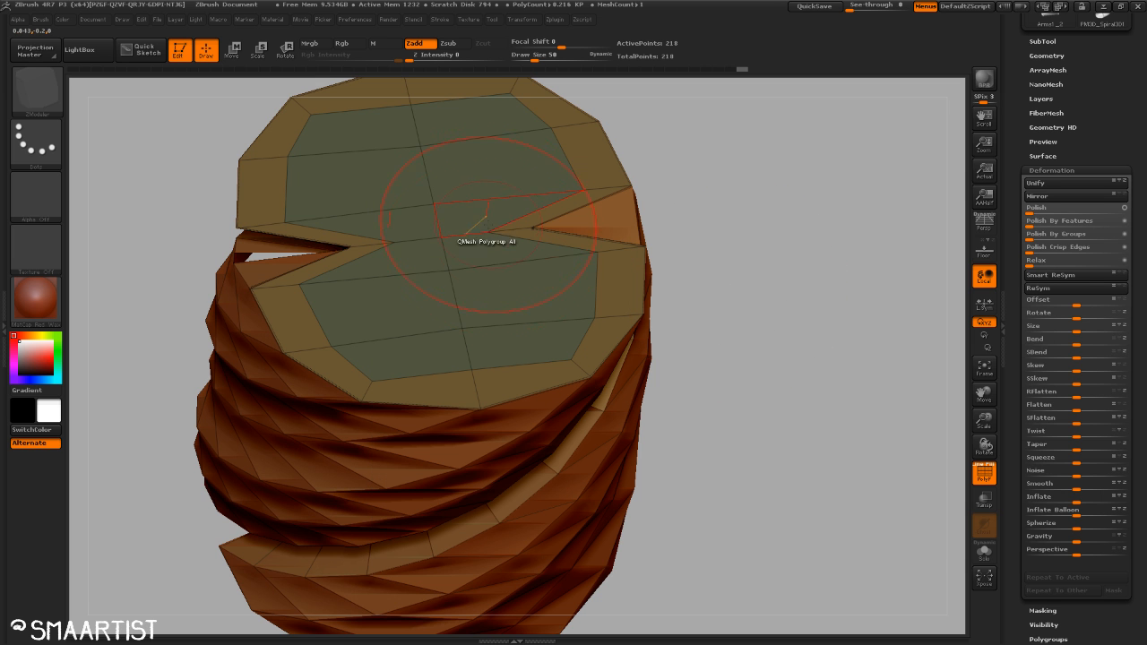
left_click_drag(491, 170, 508, 107)
key("ctrl+z")
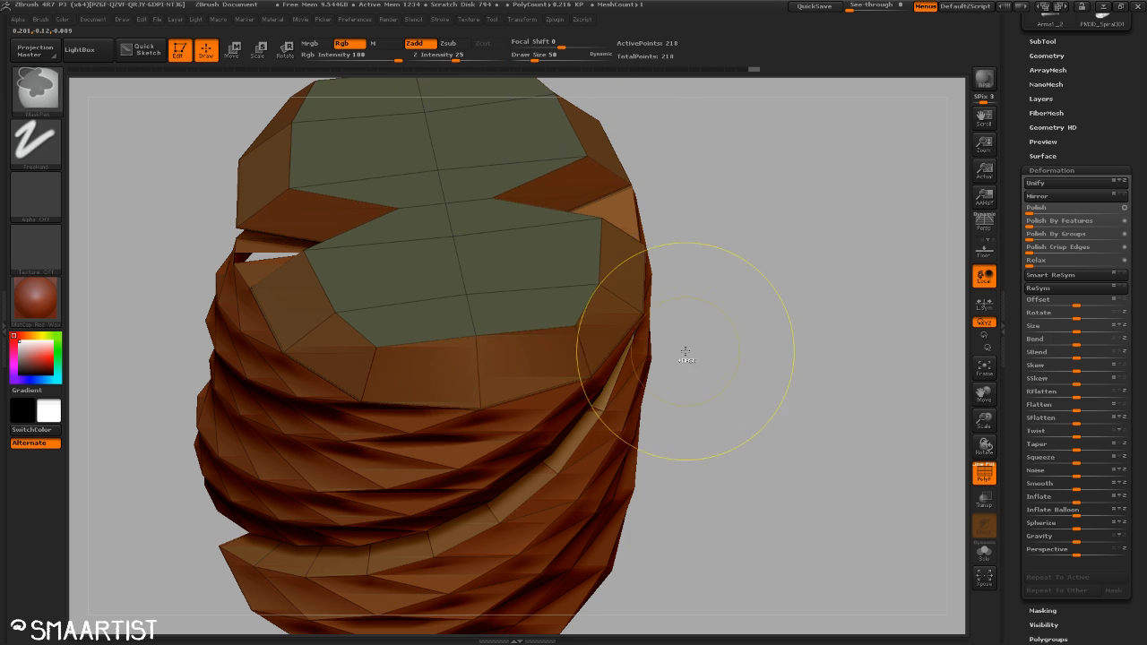
Turn on the Dynamic Subdivision preview for the twisted mesh with its extruded end caps.
right_click_drag(684, 353, 646, 313, "ctrl")
right_click_drag(647, 372, 763, 281)
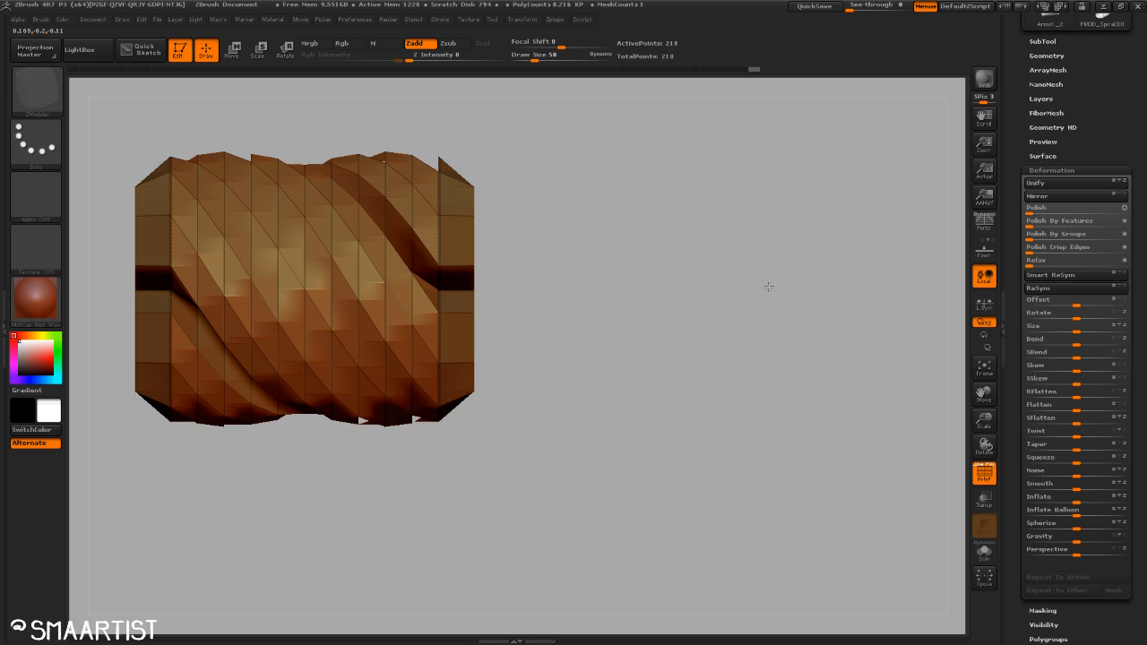
mouse_move(660, 311)
right_mouse_down()
mouse_move(638, 310)
mouse_move(676, 326)
mouse_move(644, 294)
mouse_move(656, 286)
right_mouse_up()
key("d")
right_click_drag(656, 287, 889, 414, "alt")
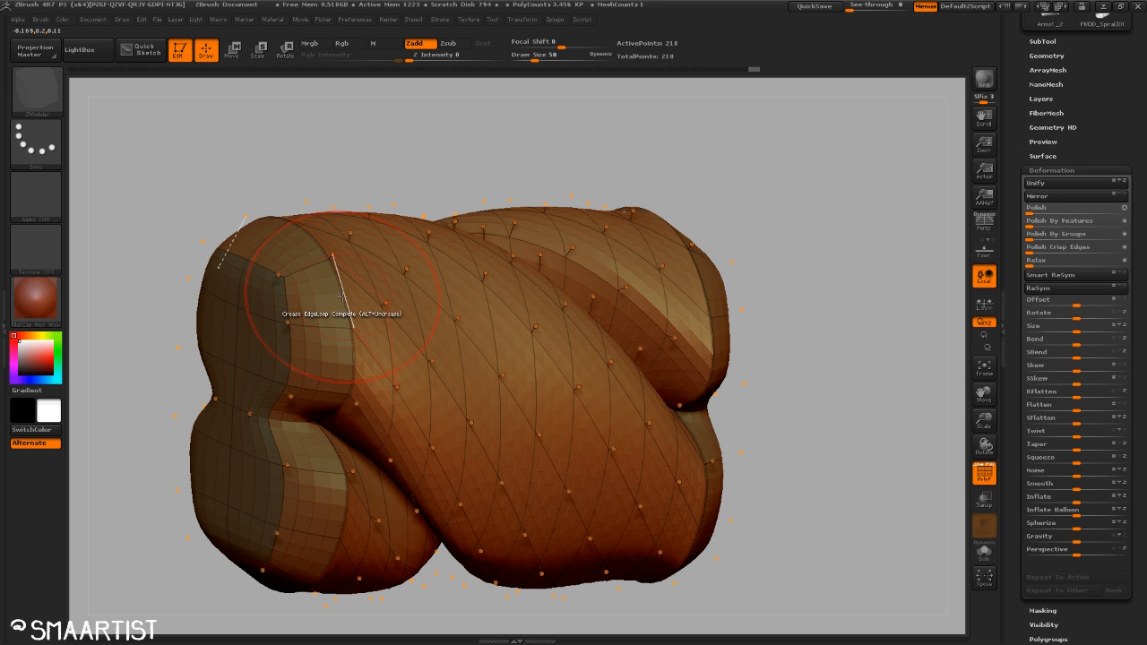
Crease the complete edge loop where the twisted body meets the cap at each end, and check the surface without PolyFrame.
left_click(342, 297)
right_click_drag(883, 401, 809, 390)
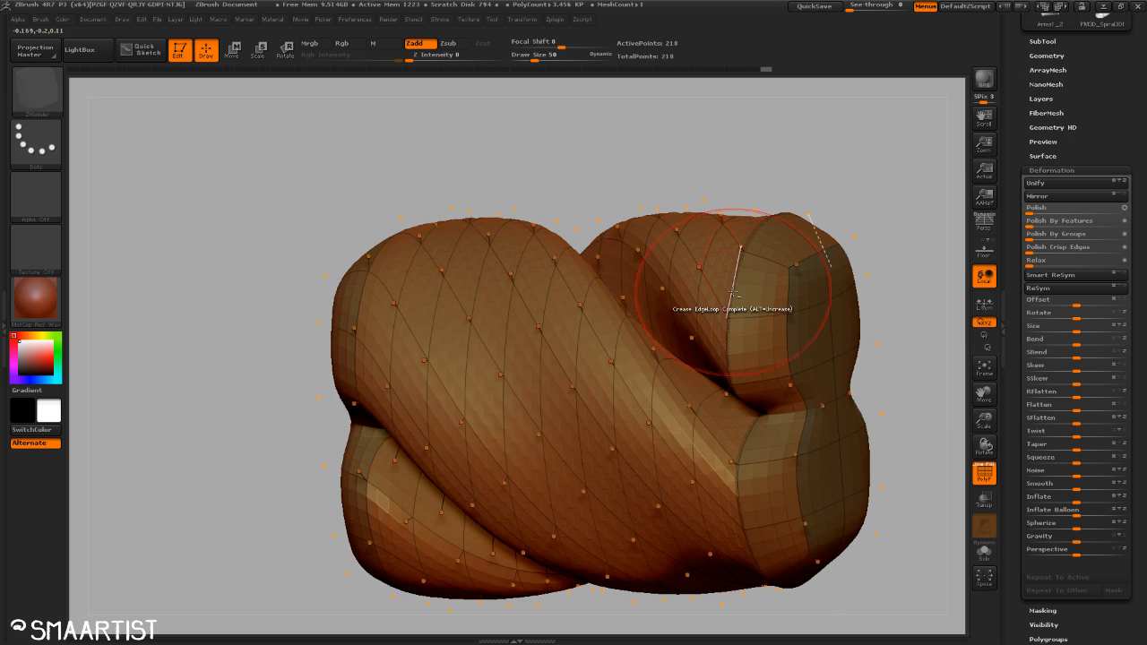
right_click_drag(905, 395, 727, 285)
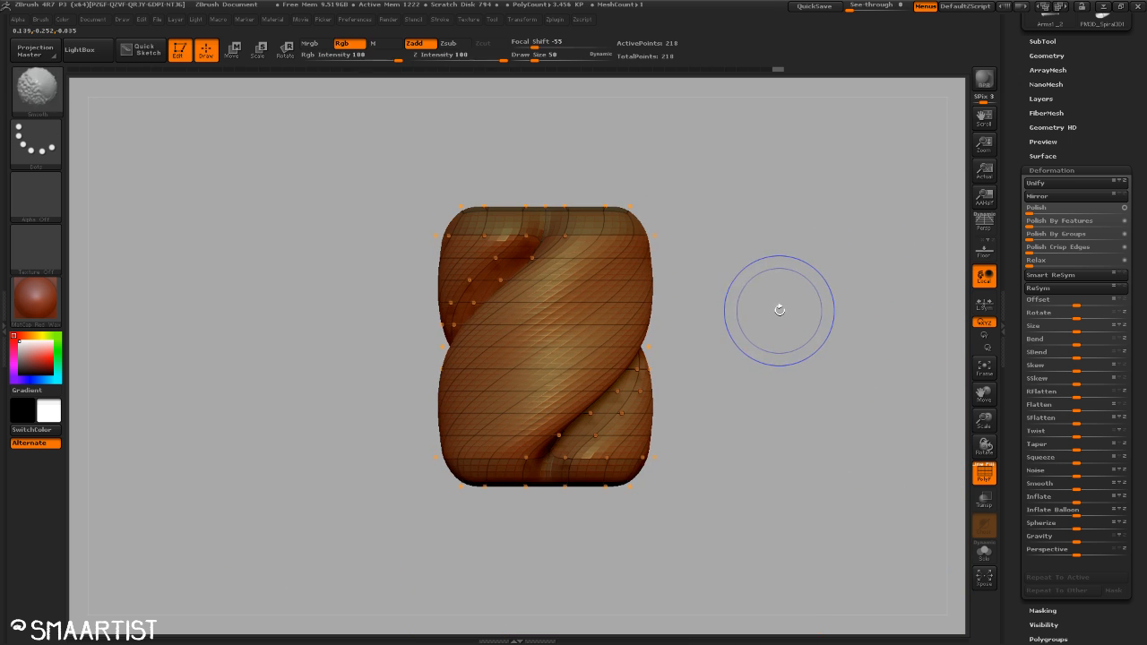
key("shift+f")
right_click_drag(762, 320, 712, 295, "alt")
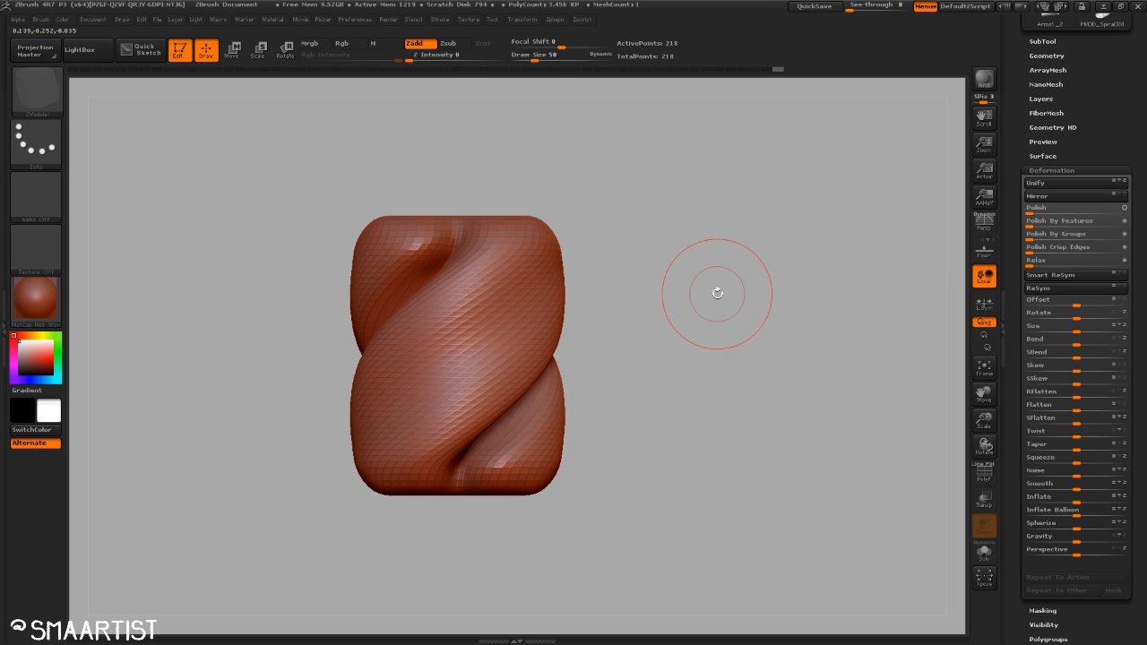
key("shift+f")
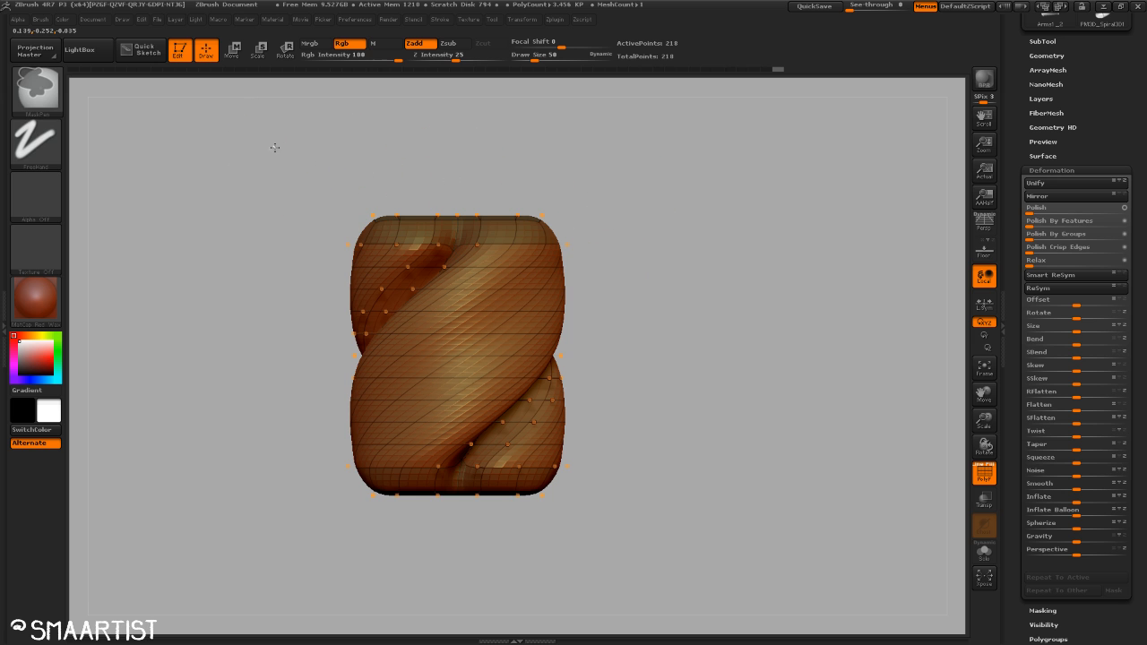
With Dynamic Subdivision off, turn the top and bottom end rows into polygroups using rectangular masks.
left_click_drag(274, 147, 761, 279, "ctrl")
key("shift+d")
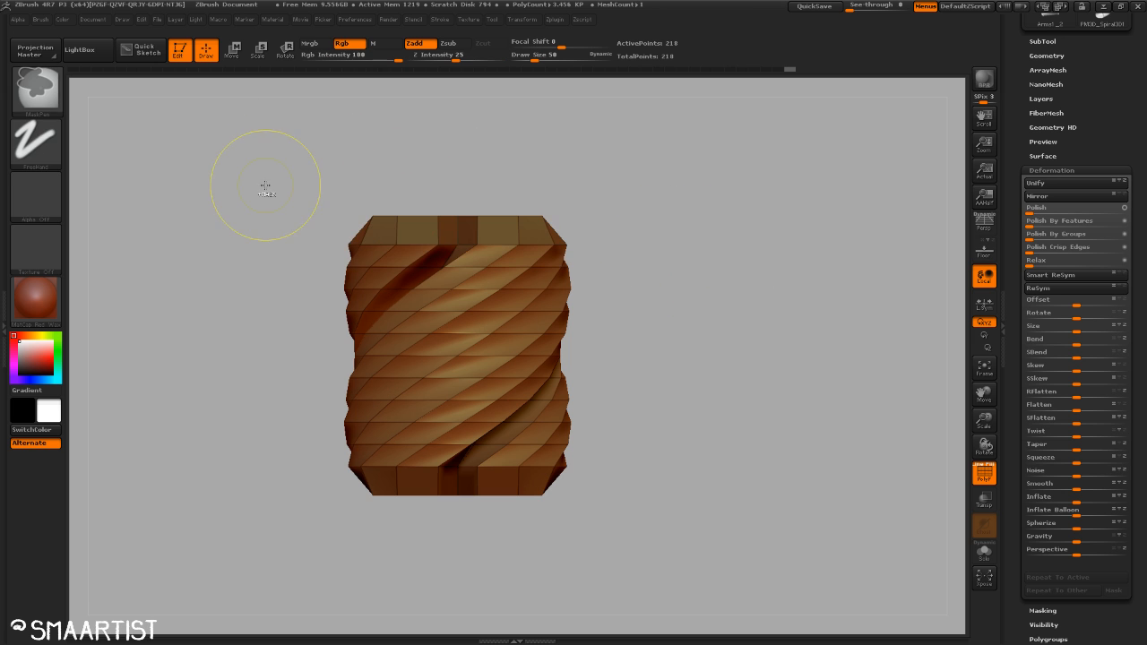
left_click_drag(260, 171, 703, 262, "ctrl")
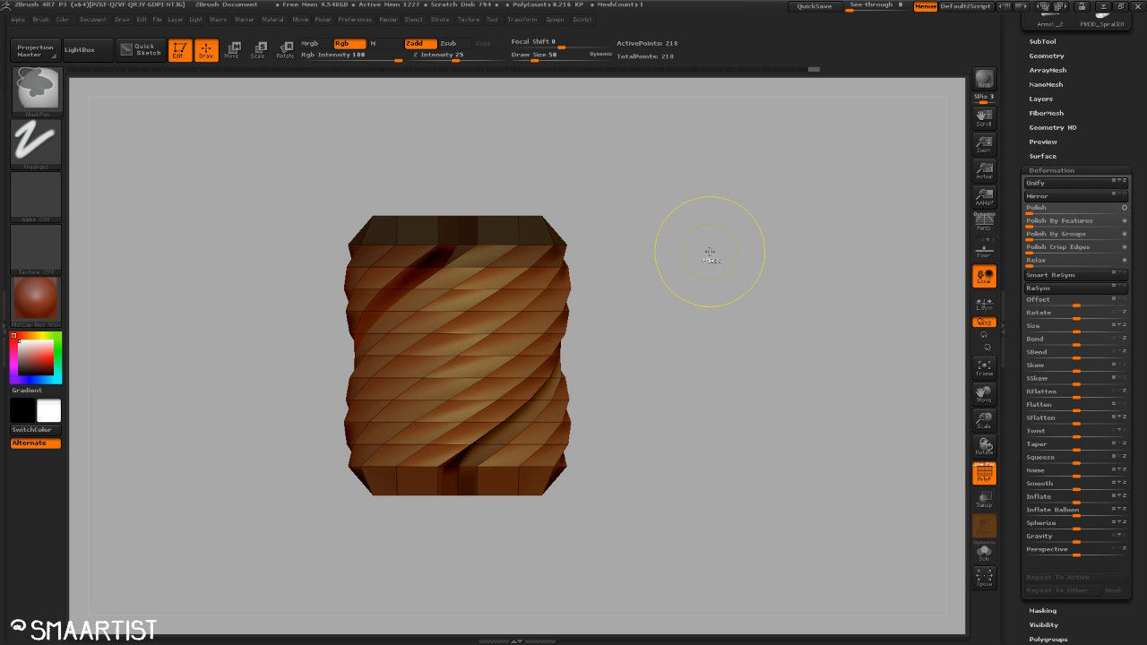
left_click(794, 301, "ctrl")
left_click_drag(659, 539, 270, 458, "ctrl")
mouse_move(690, 428)
left_mouse_down("ctrl")
mouse_move(720, 434)
mouse_move(718, 370)
mouse_move(712, 451)
mouse_move(666, 461)
left_mouse_up("ctrl")
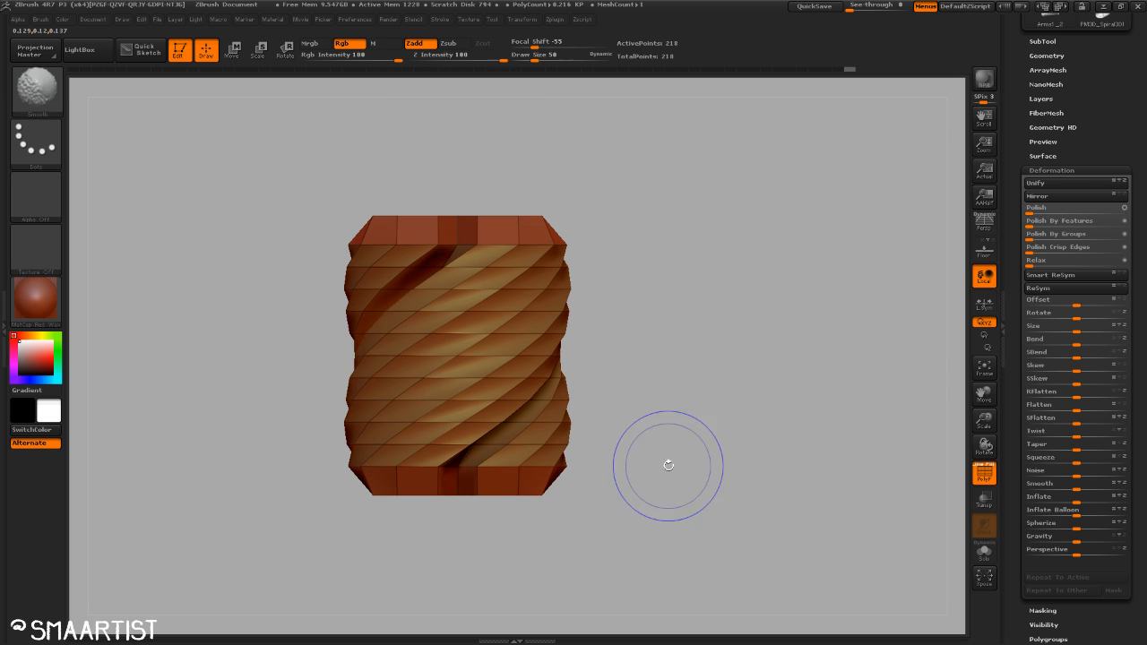
Isolate the bottom end row, assign it a separate polygroup, and show the whole mesh again.
left_click(518, 494, "ctrl+shift")
left_click(518, 503, "ctrl+shift")
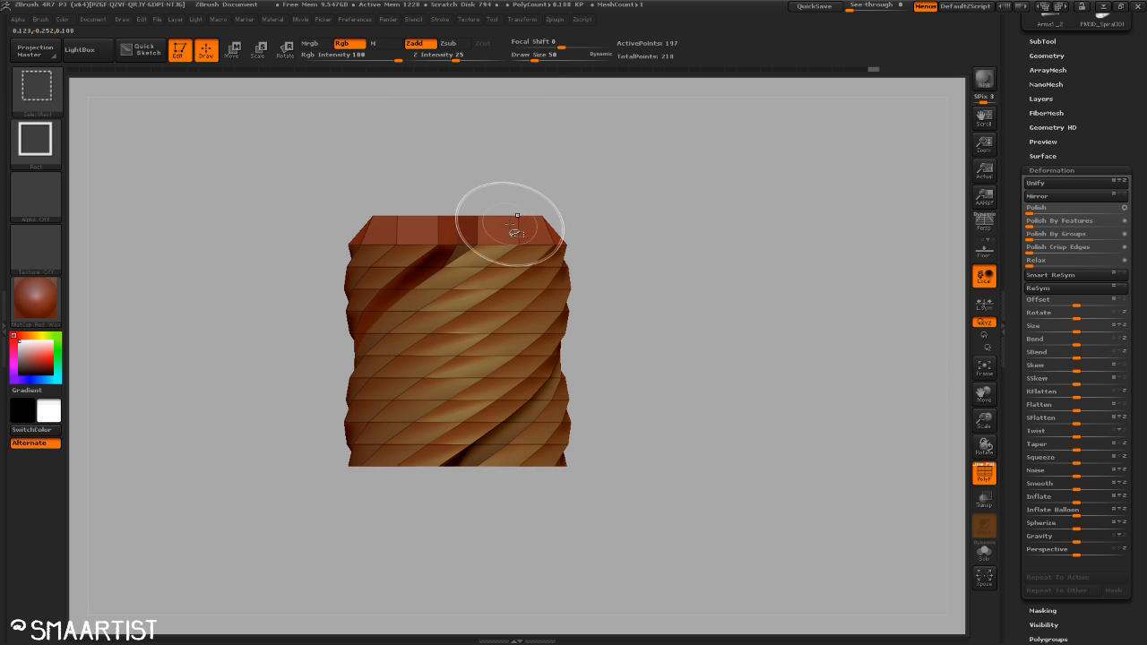
left_click(632, 317, "ctrl+shift")
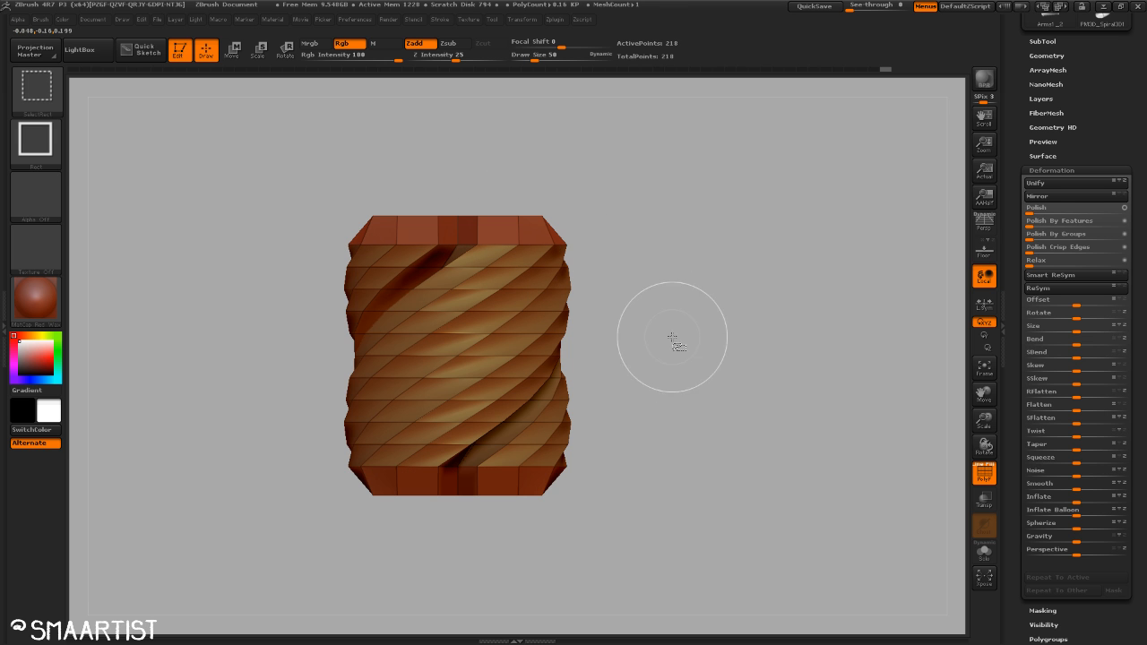
left_click(517, 496, "ctrl+shift")
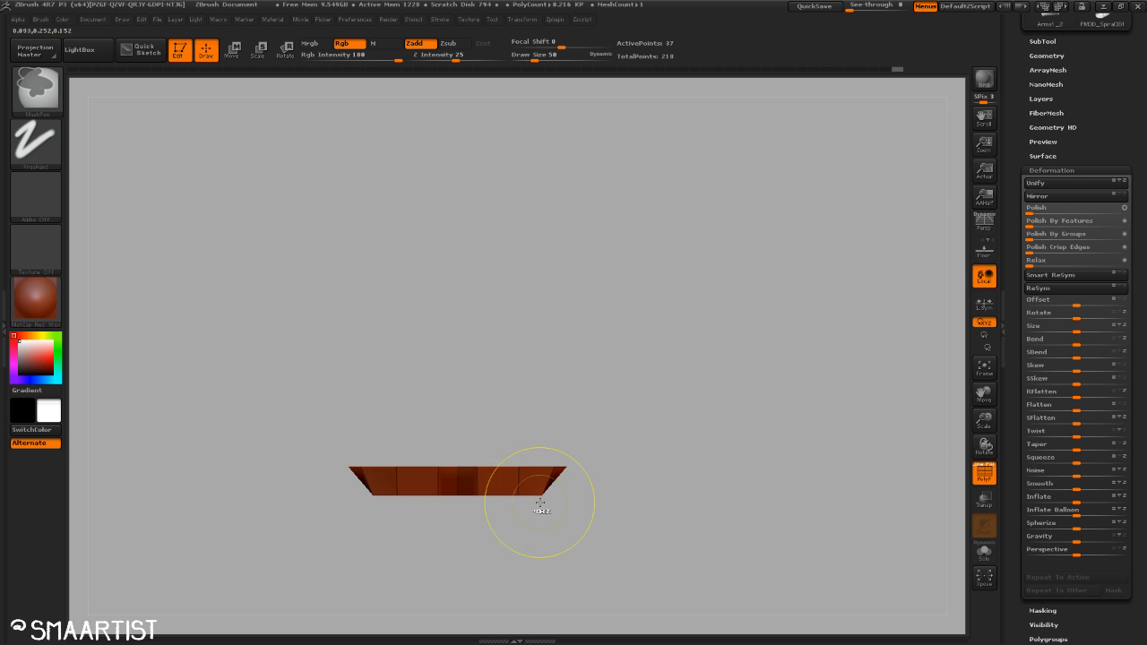
left_click(710, 448, "ctrl+shift")
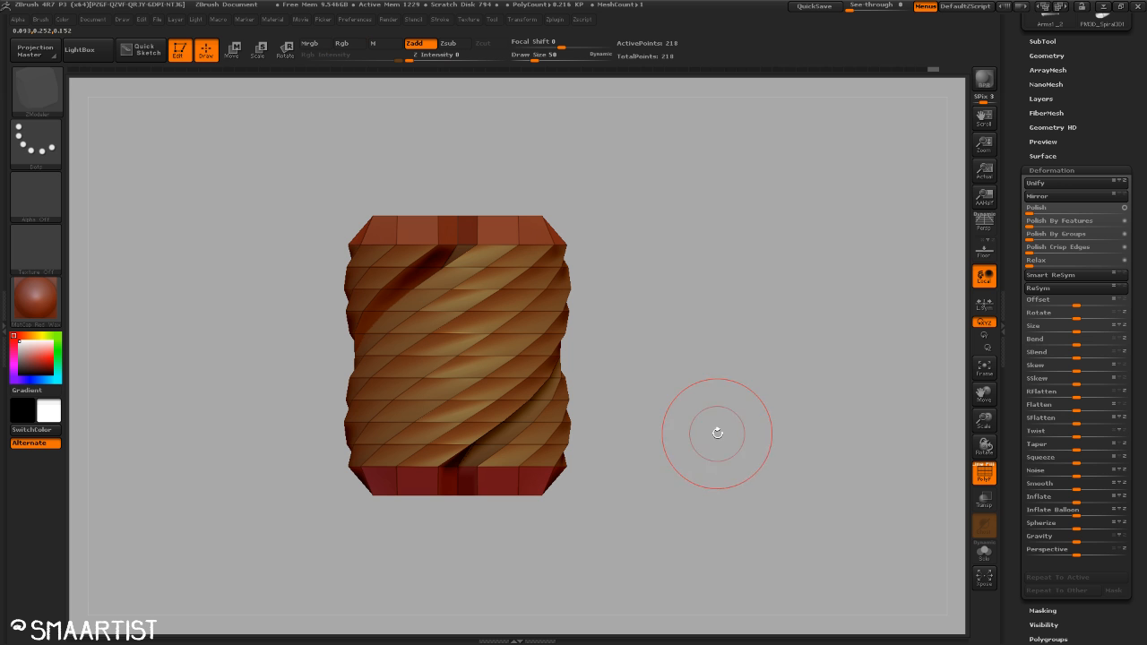
Append the twisted mesh to the existing IMM SMAARTIST rope brush as an additional insert mesh.
mouse_move(712, 382)
right_mouse_down("alt")
mouse_move(732, 386)
mouse_move(706, 358)
right_mouse_up("alt")
mouse_move(702, 337)
right_mouse_down("alt")
mouse_move(725, 382)
mouse_move(763, 389)
right_mouse_up("alt")
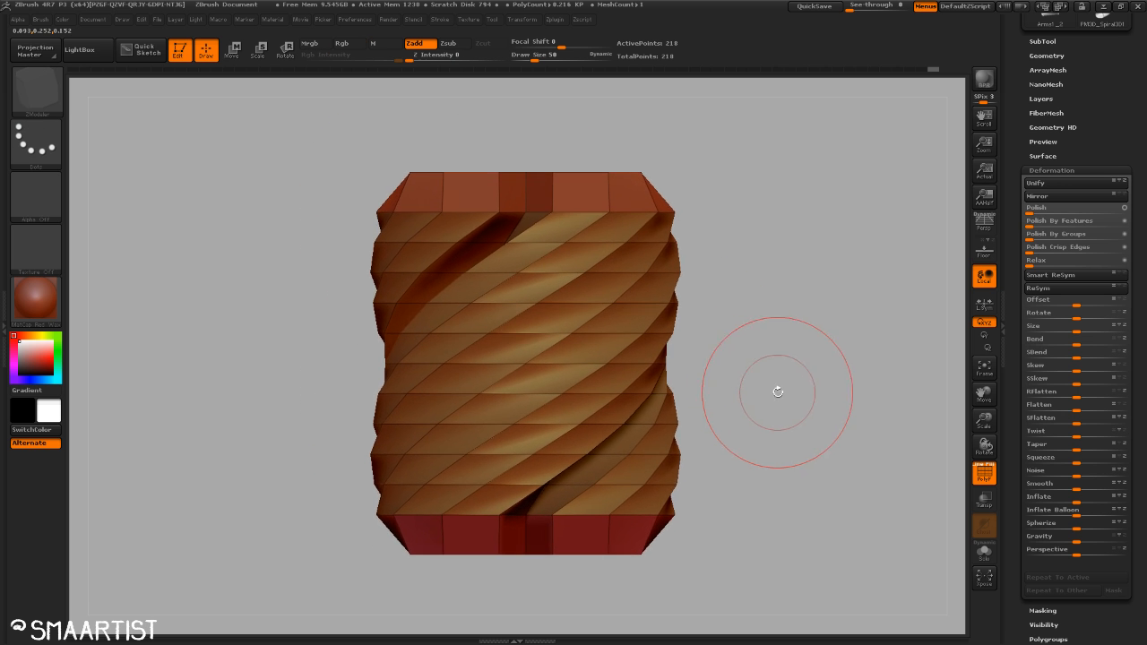
left_click(40, 97)
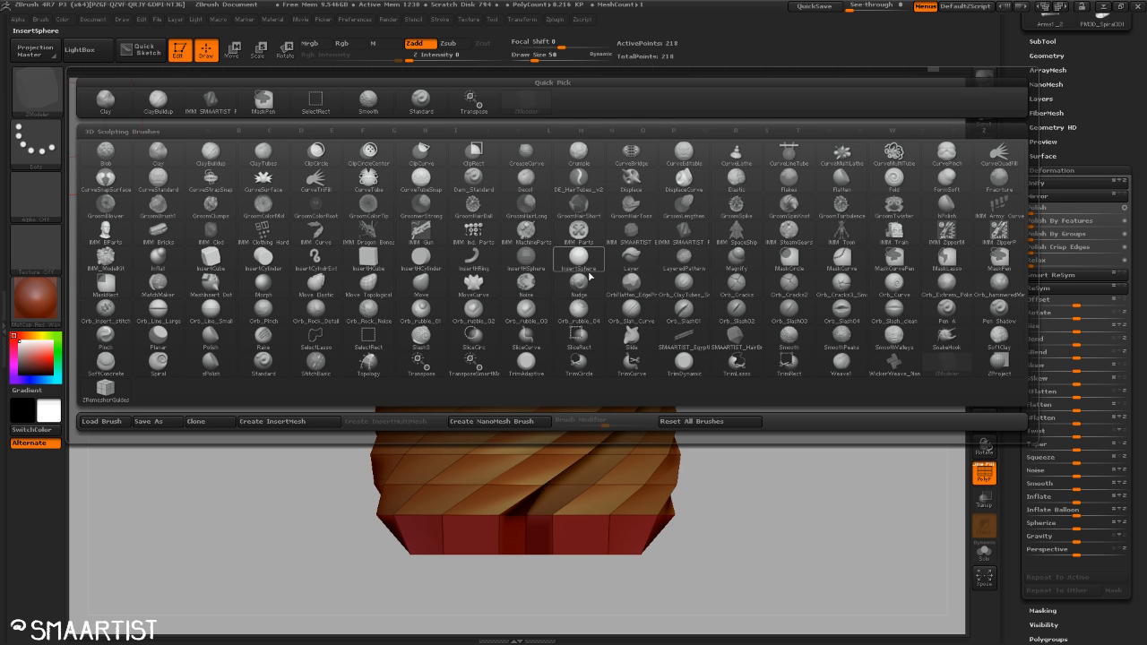
key("i")
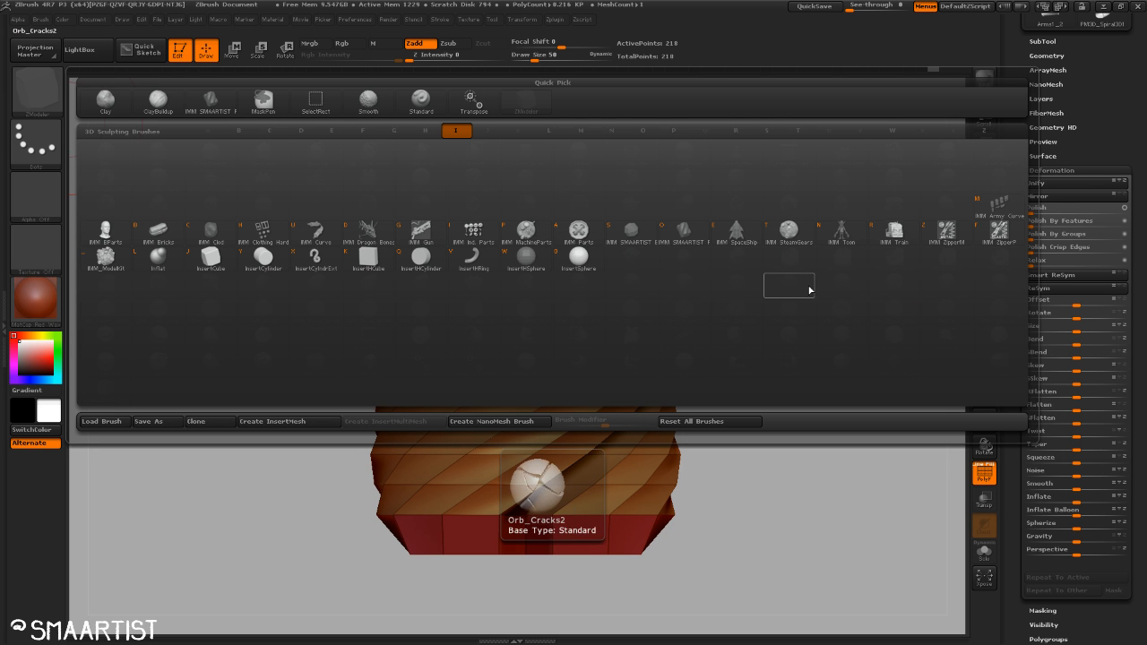
left_click(689, 236)
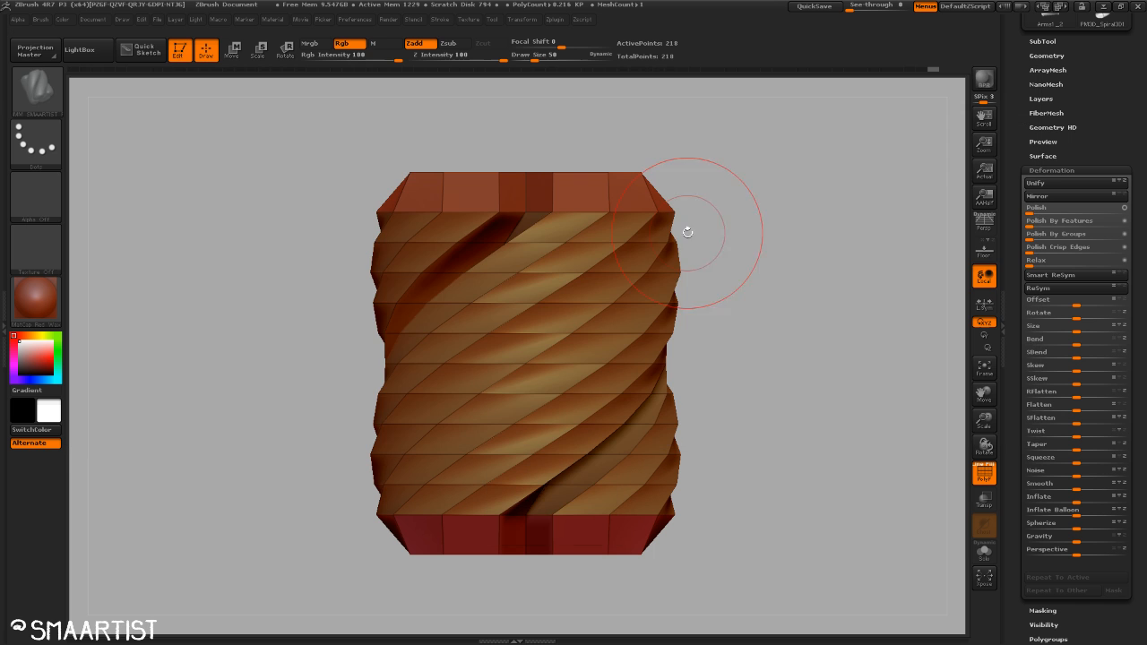
right_click_drag(777, 313, 730, 323, "alt")
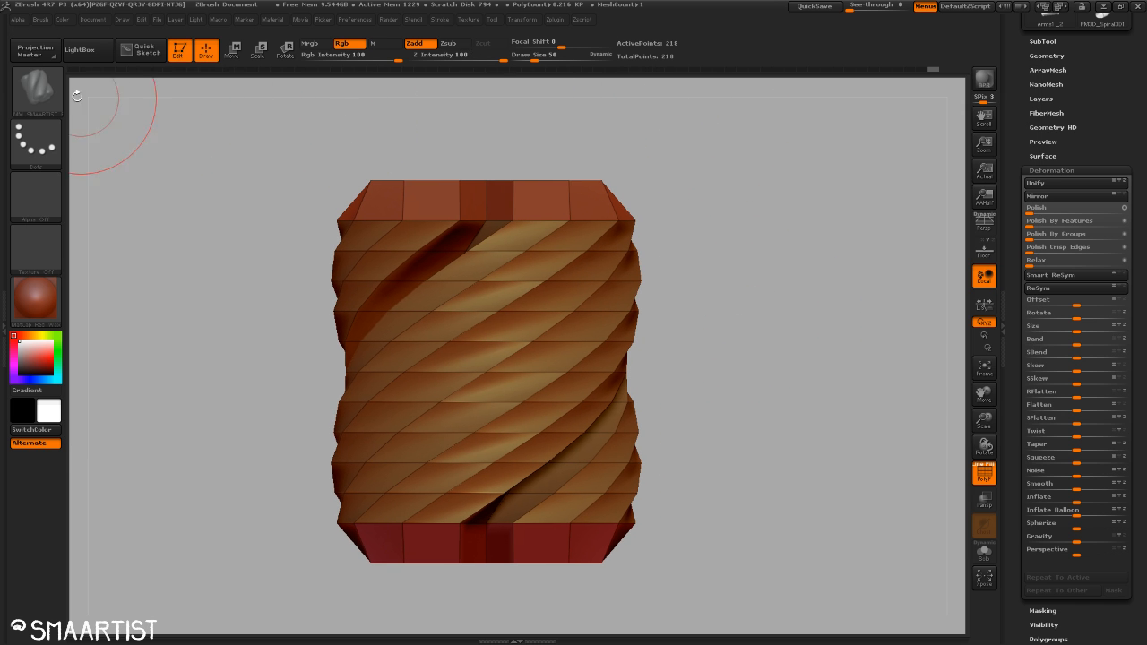
left_click(43, 93)
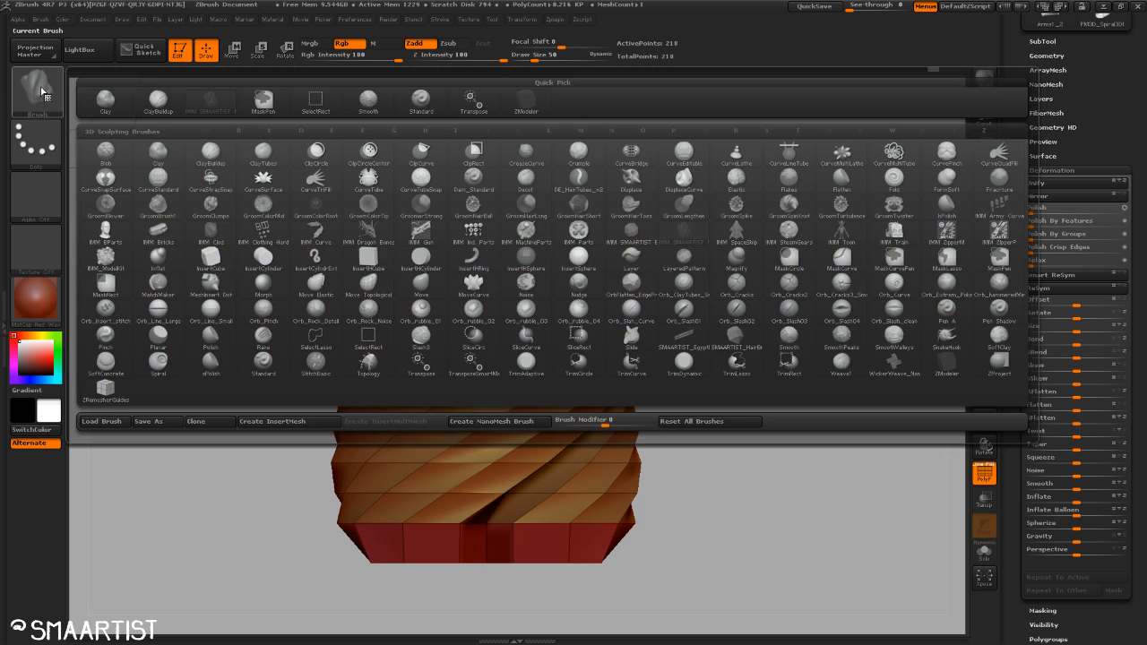
left_click(296, 421)
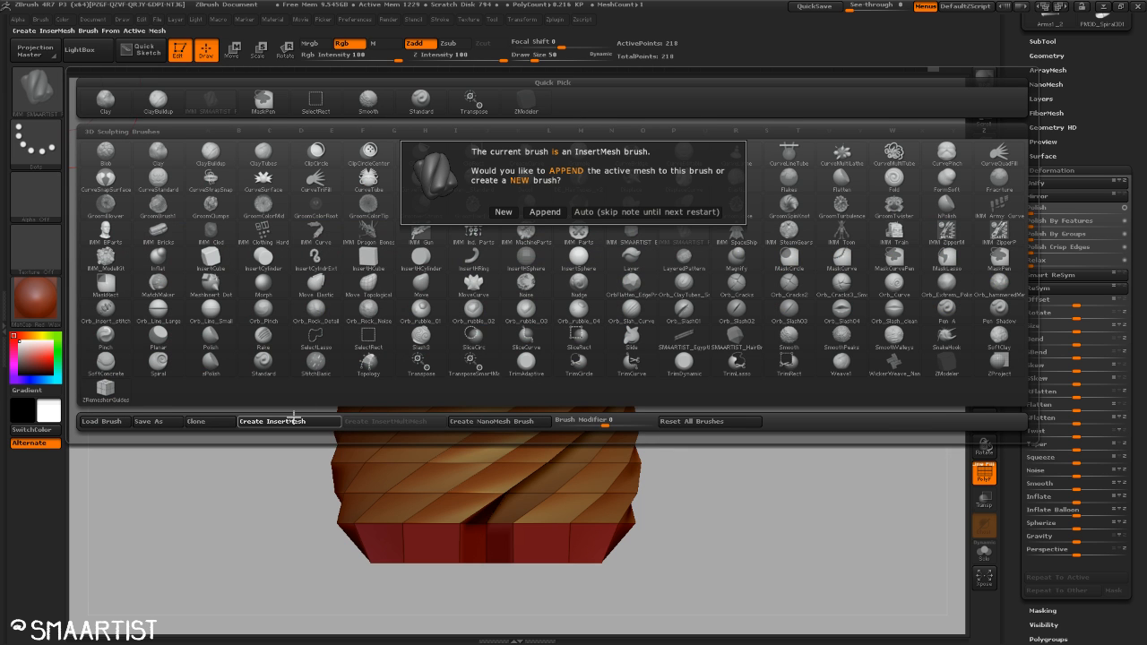
left_click(546, 213)
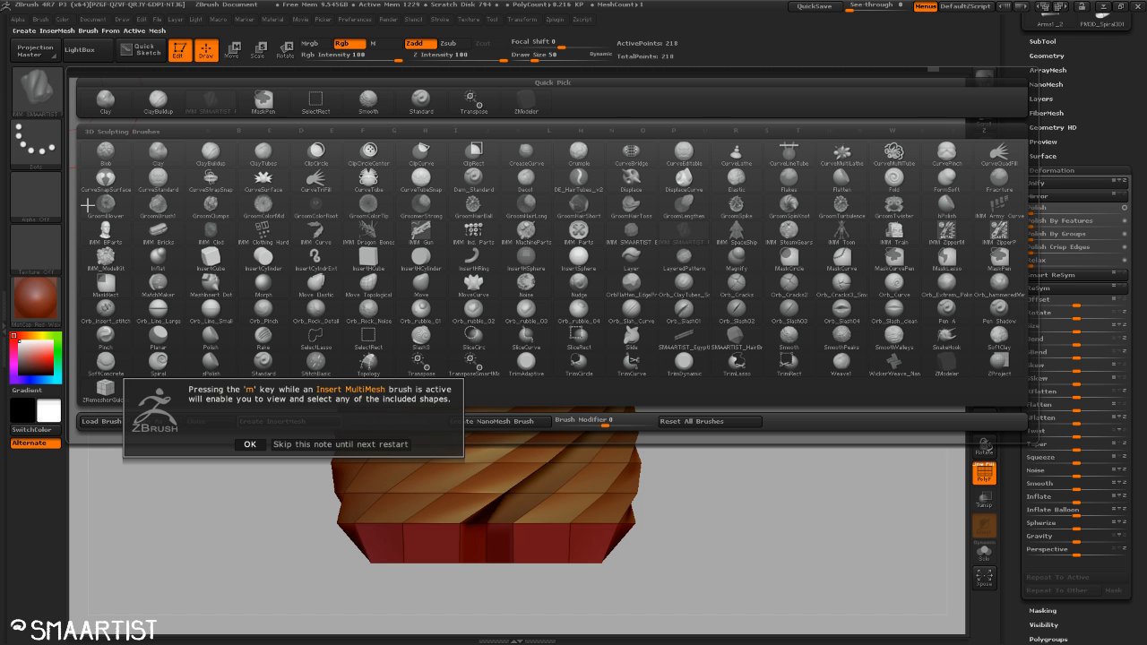
left_click(264, 444)
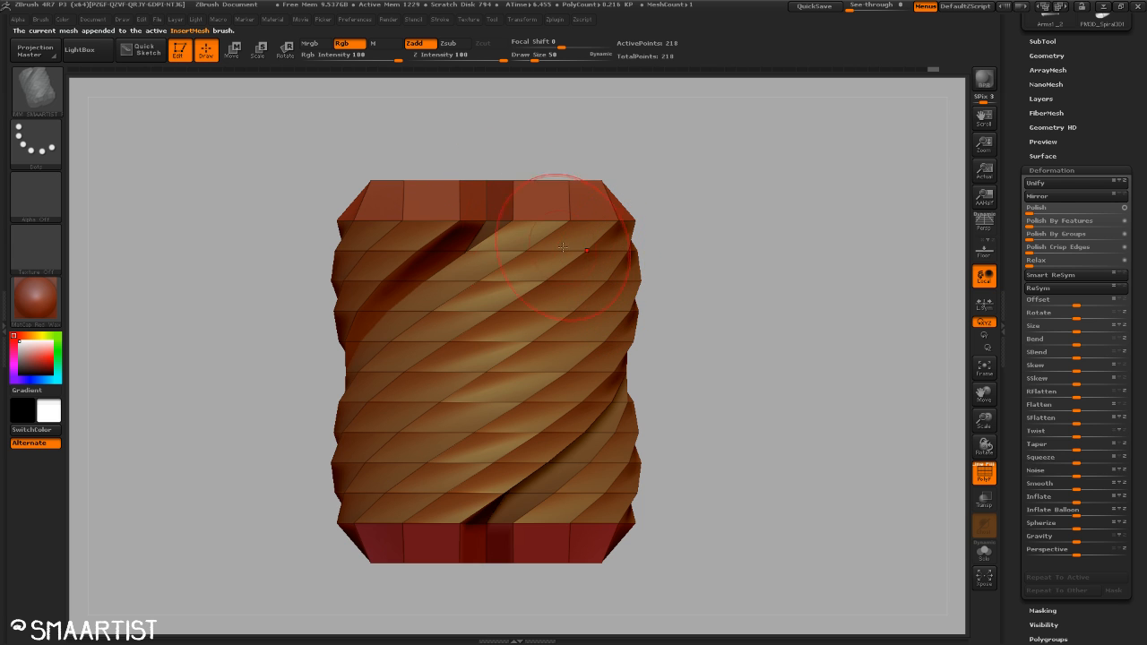
Draw a curved test rope outward from the side of the mesh with the newly appended insert mesh.
key("m")
left_click_drag(623, 193, 768, 159)
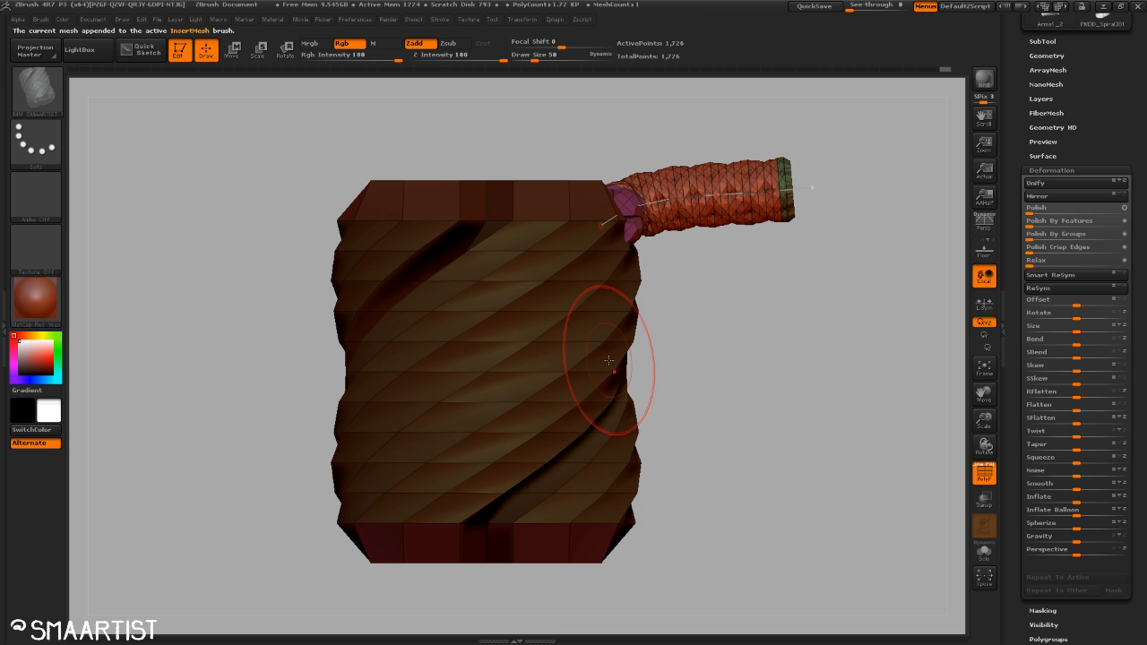
left_click_drag(922, 262, 862, 156)
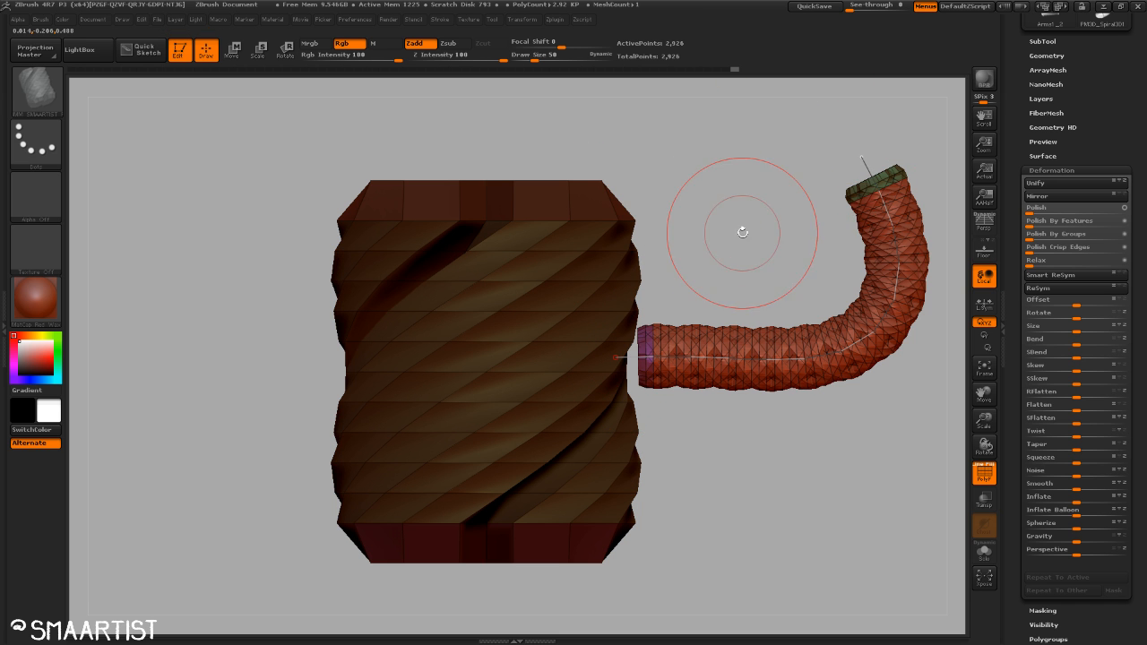
Turn Dynamic Subdivision on and switch the drawn test rope to the appended PolyMesh3D_1 insert mesh.
key("d")
mouse_move(758, 235)
left_mouse_down()
mouse_move(756, 266)
mouse_move(772, 298)
mouse_move(685, 299)
left_mouse_up()
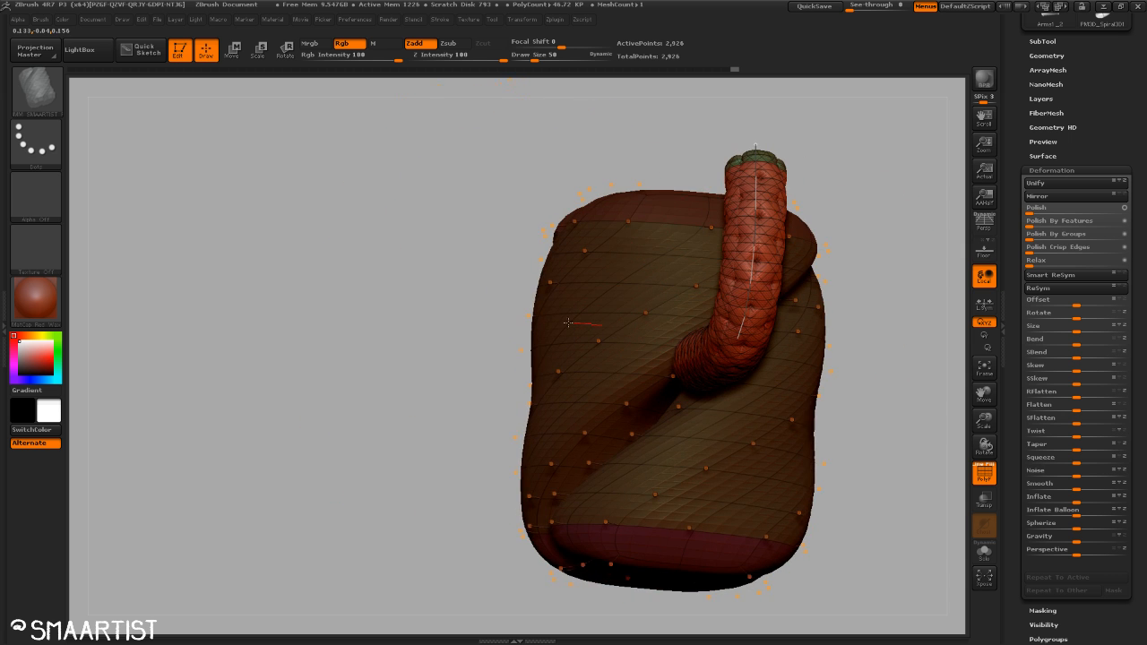
left_click_drag(250, 225, 244, 209)
left_click_drag(412, 212, 456, 233)
key("m")
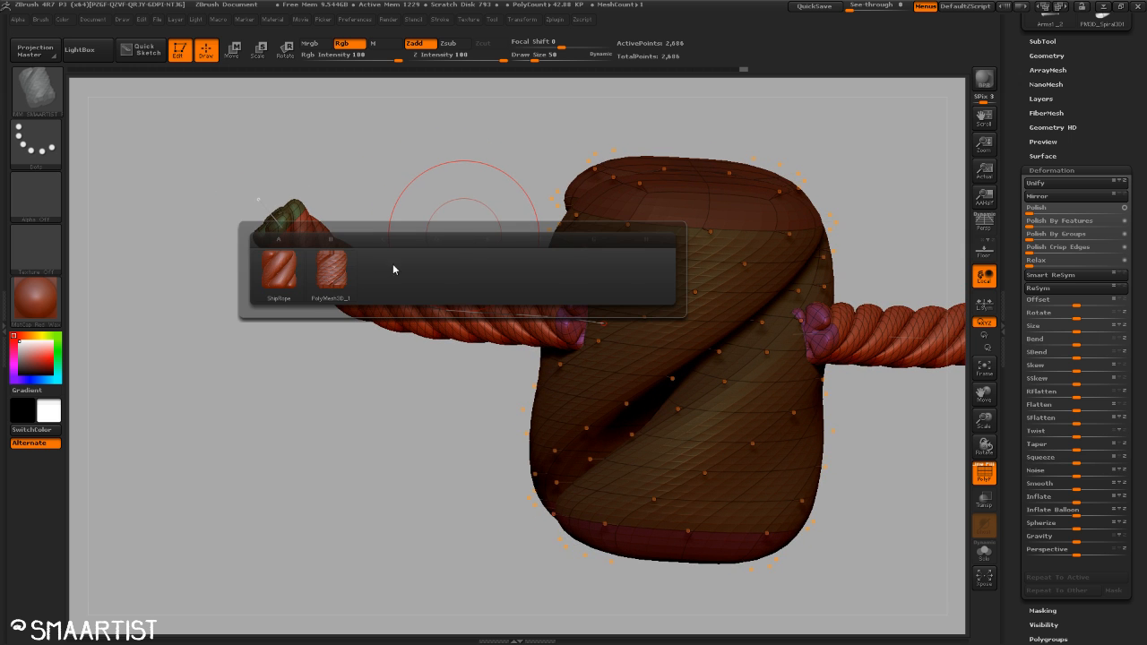
left_click(335, 276)
left_click(455, 307)
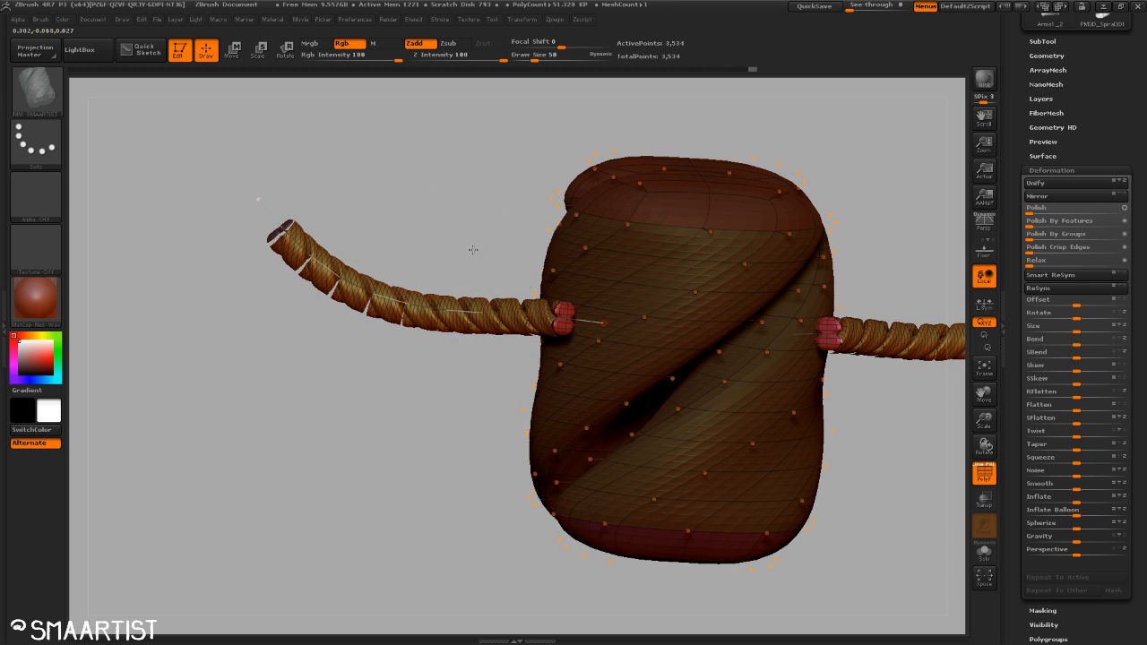
Expand the Modifiers section of the Brush palette and dock the palette in the side tray.
mouse_move(472, 251)
left_mouse_down()
mouse_move(479, 269)
mouse_move(469, 241)
mouse_move(480, 200)
left_mouse_up()
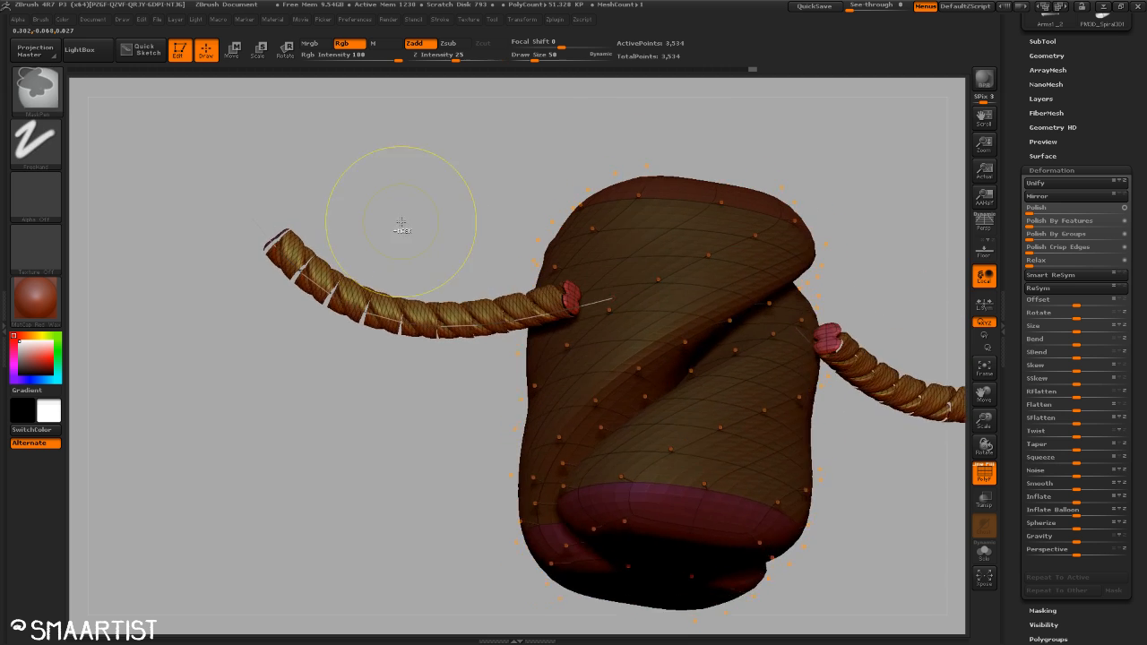
mouse_move(402, 225)
right_mouse_down("ctrl")
mouse_move(464, 282)
mouse_move(643, 262)
right_mouse_up("ctrl")
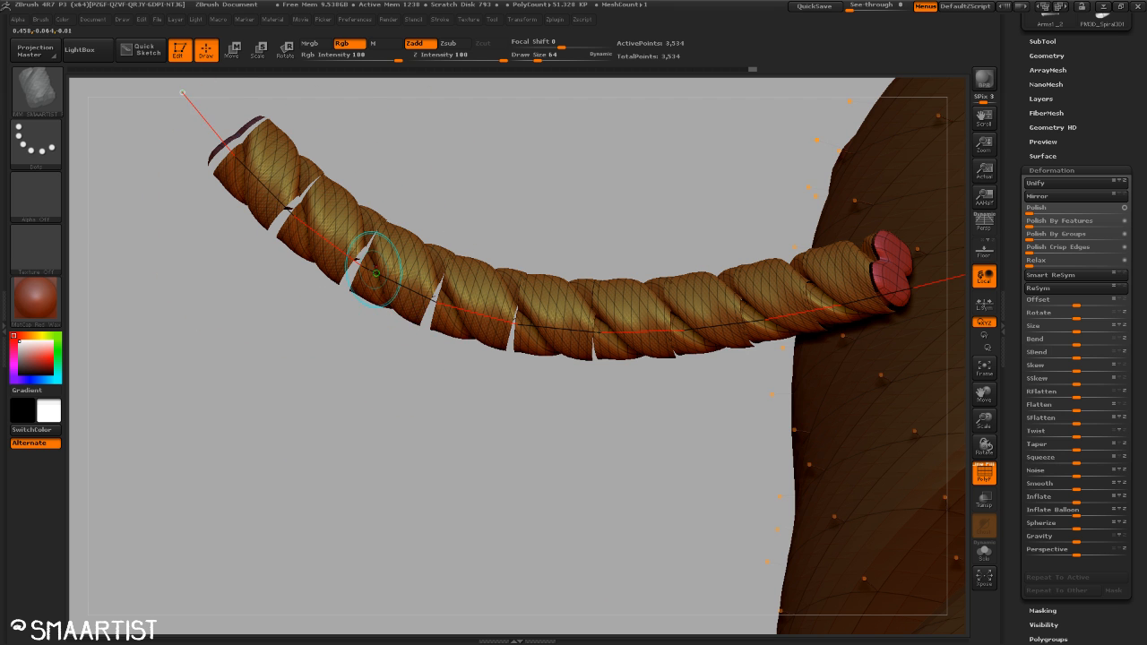
left_click(42, 19)
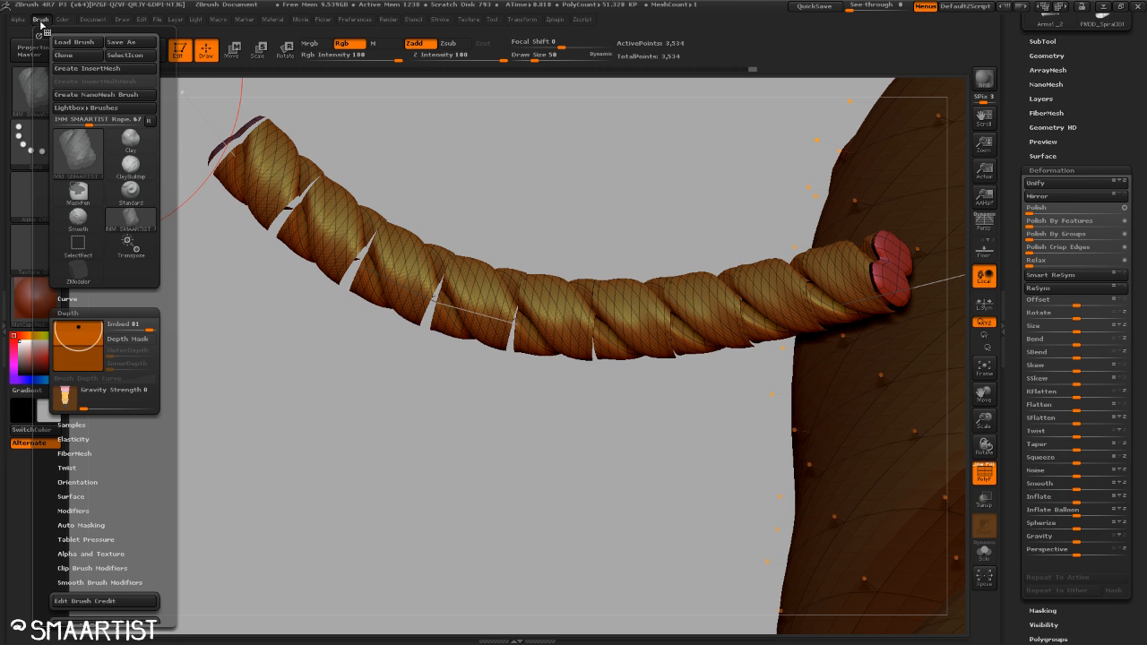
mouse_move(128, 454)
left_mouse_down()
mouse_move(126, 403)
mouse_move(92, 387)
left_mouse_up()
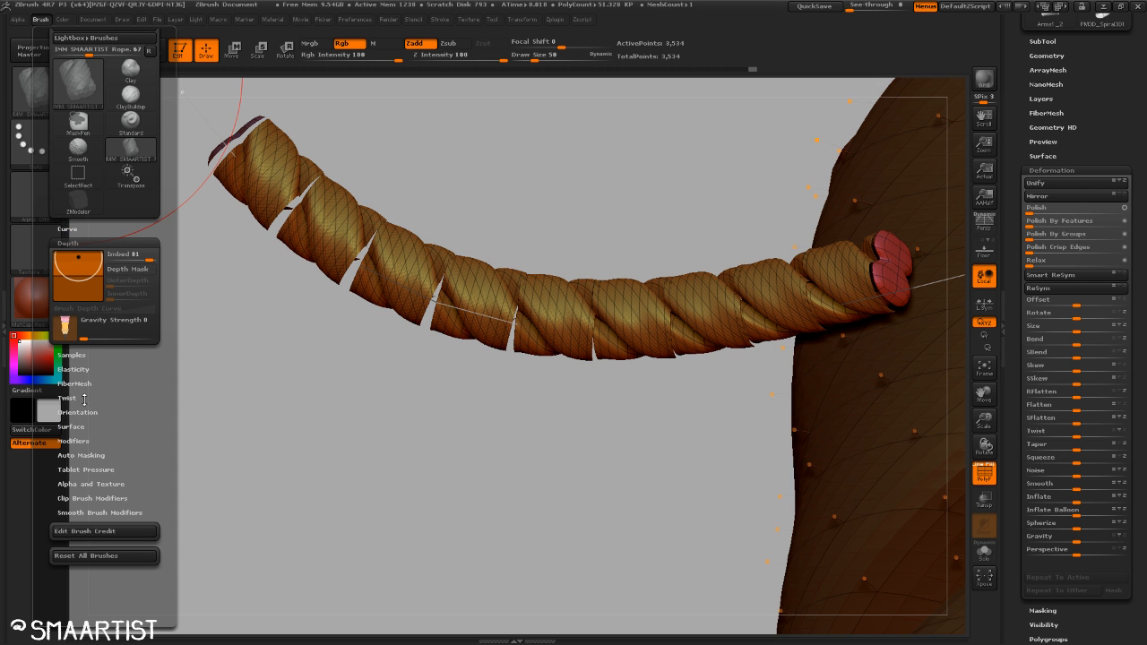
left_click(79, 441)
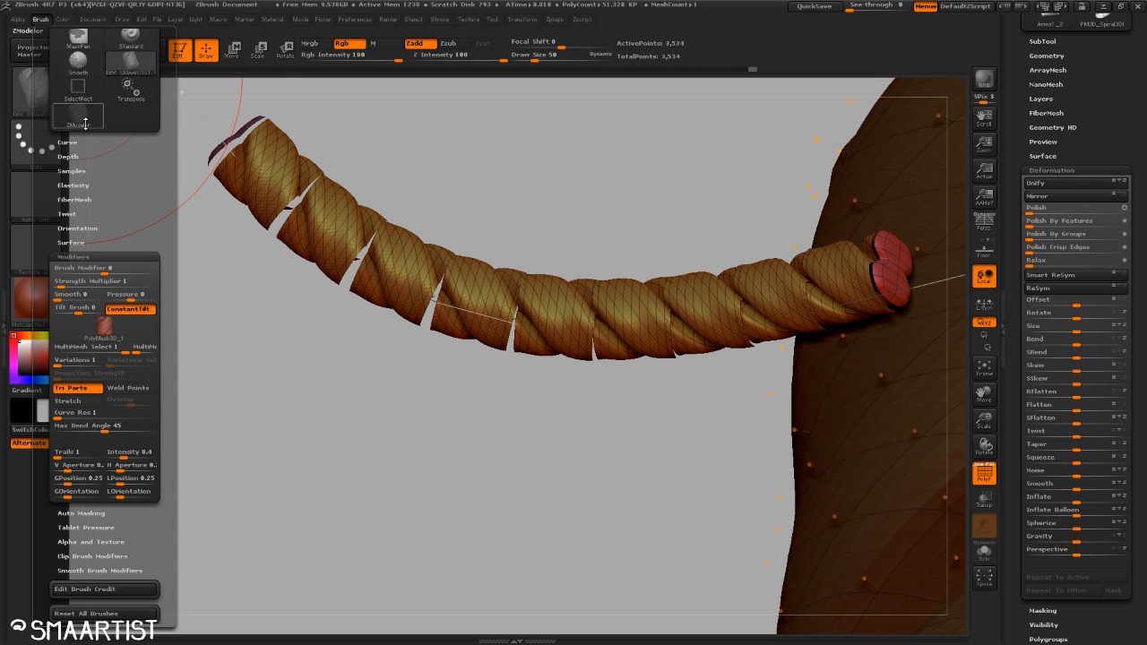
left_click(1, 307)
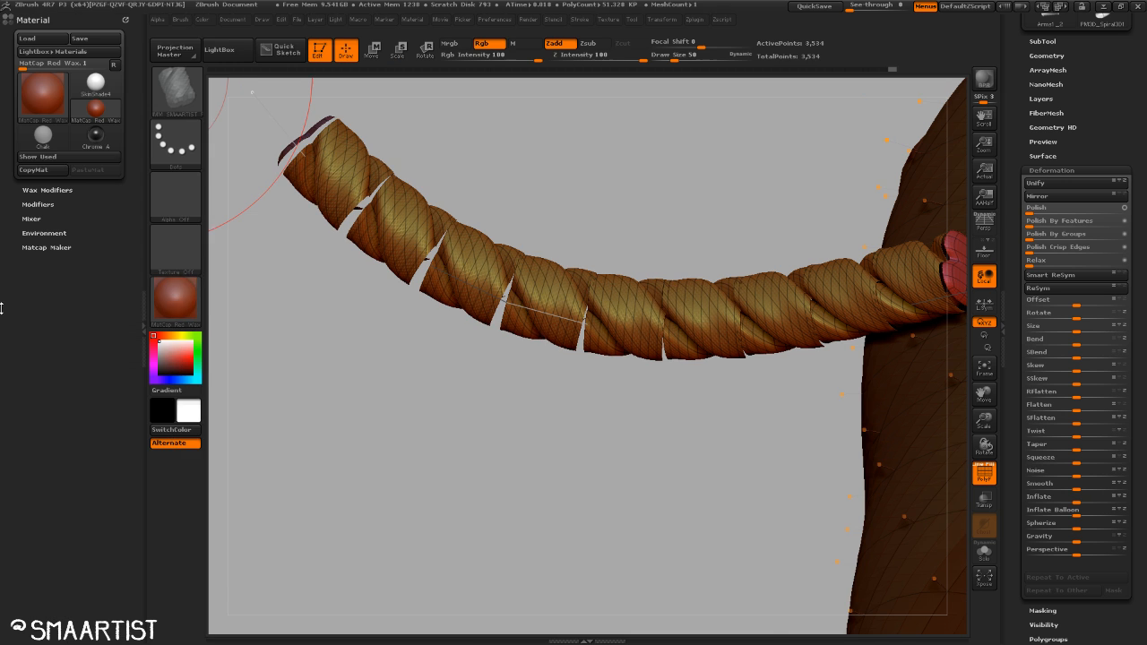
left_click(199, 21)
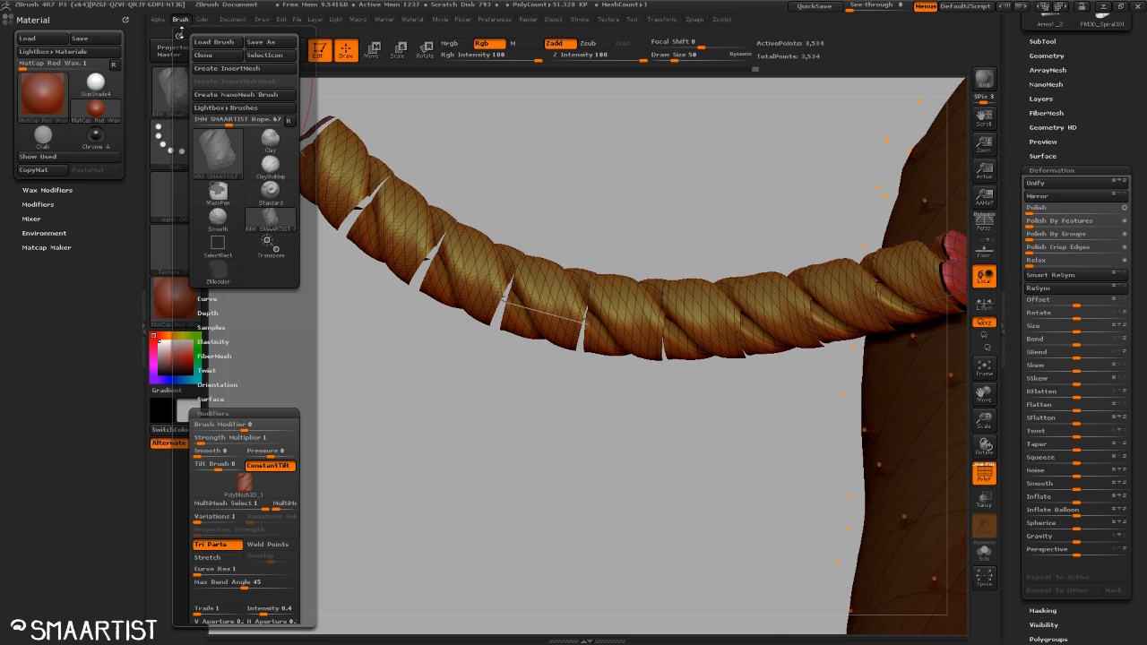
left_click_drag(179, 36, 41, 302)
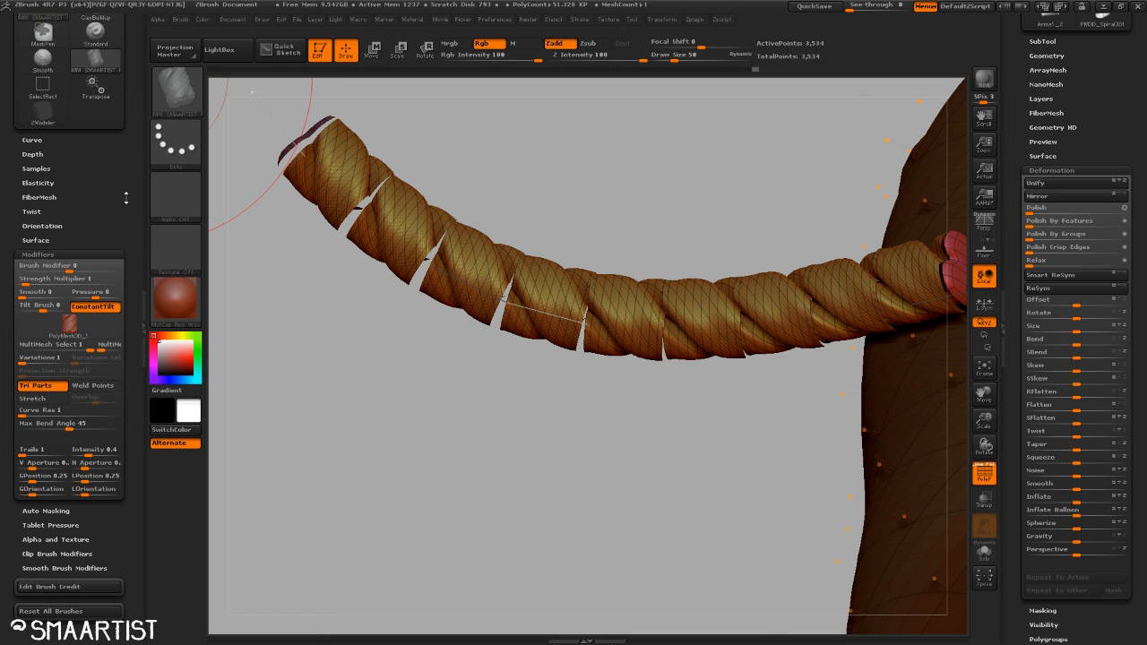
Enable Weld Points and Stretch, set Curve Res to 3 and Max Bend Angle to 60, and update the test rope.
scroll(99, 287, "down", 2)
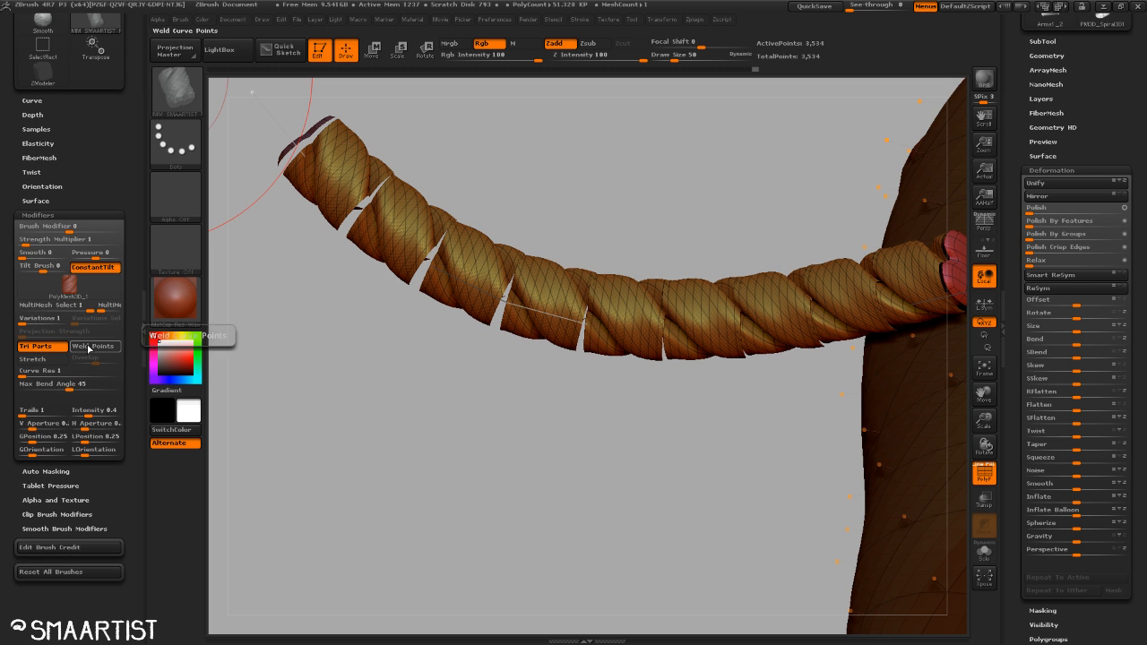
left_click(88, 349)
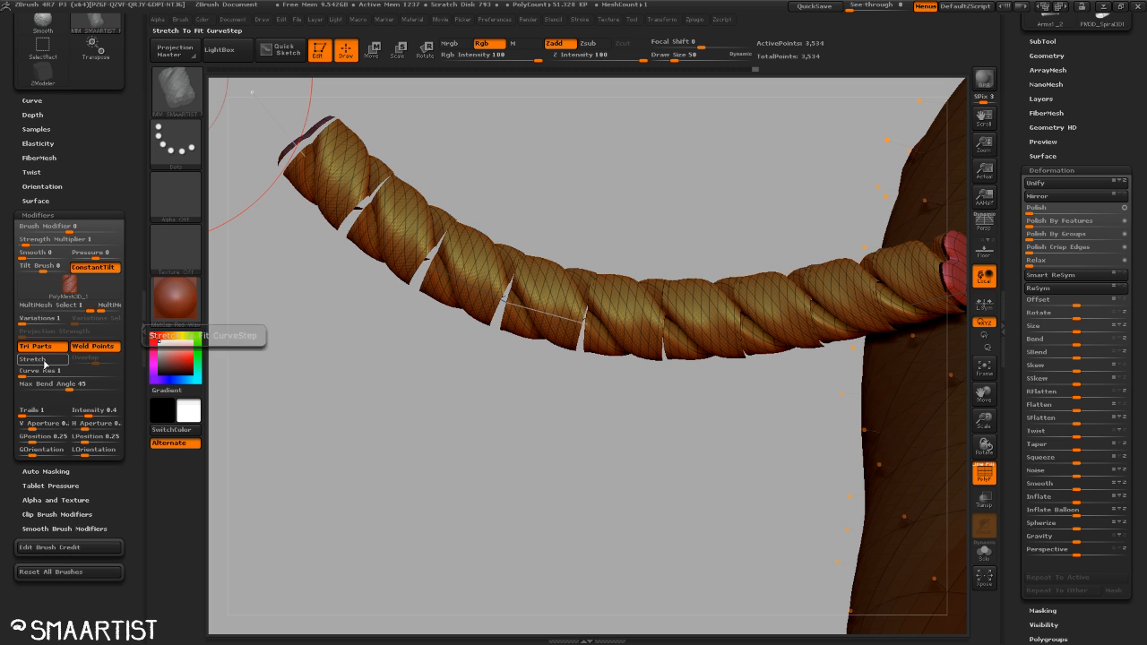
left_click(45, 357)
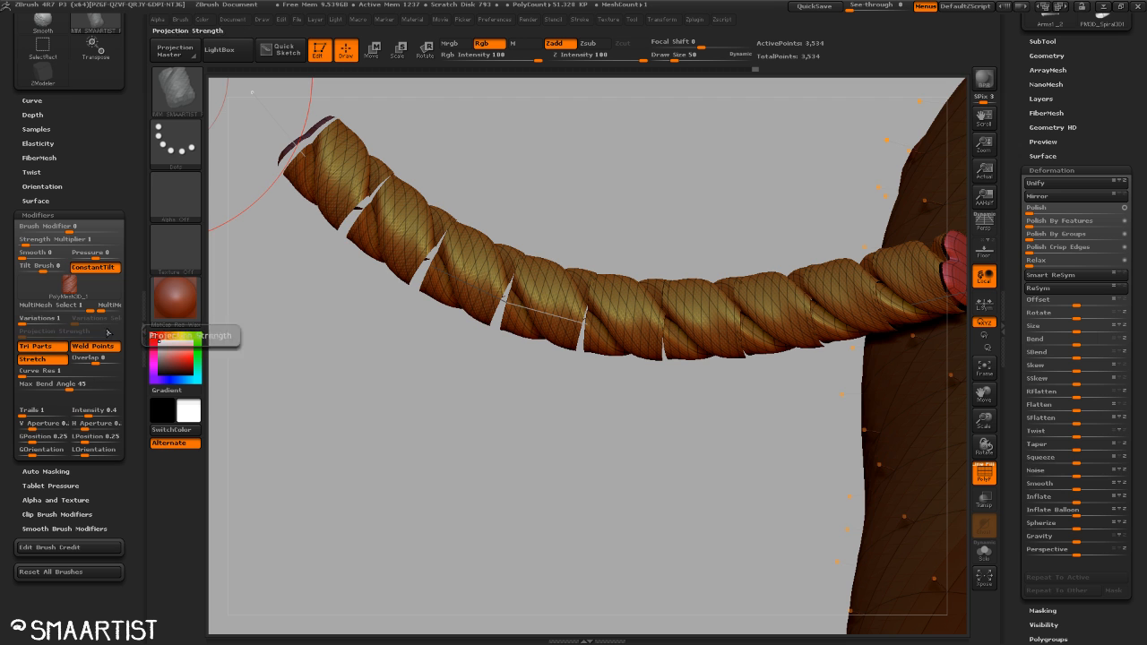
left_click(308, 173)
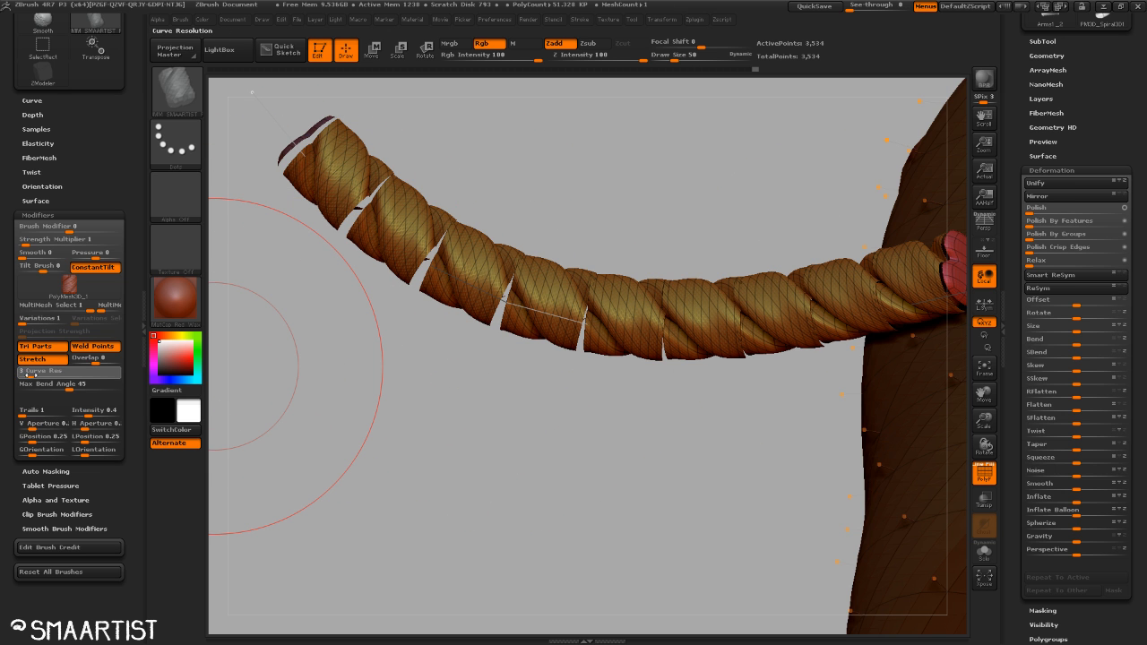
left_click_drag(28, 375, 60, 392)
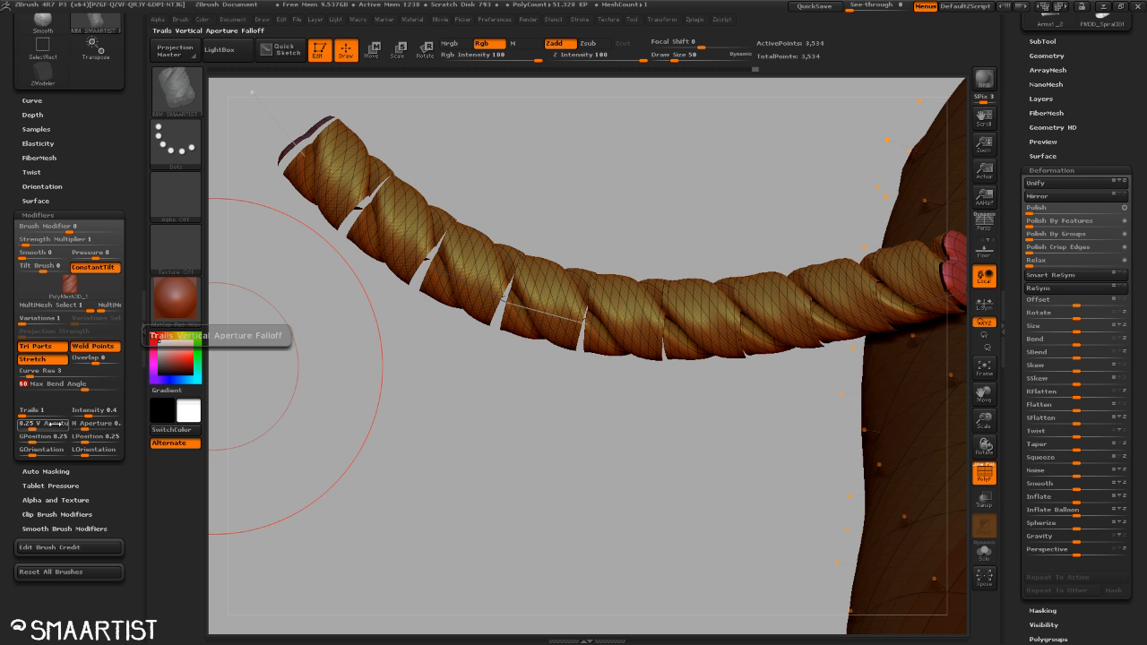
left_click(522, 307)
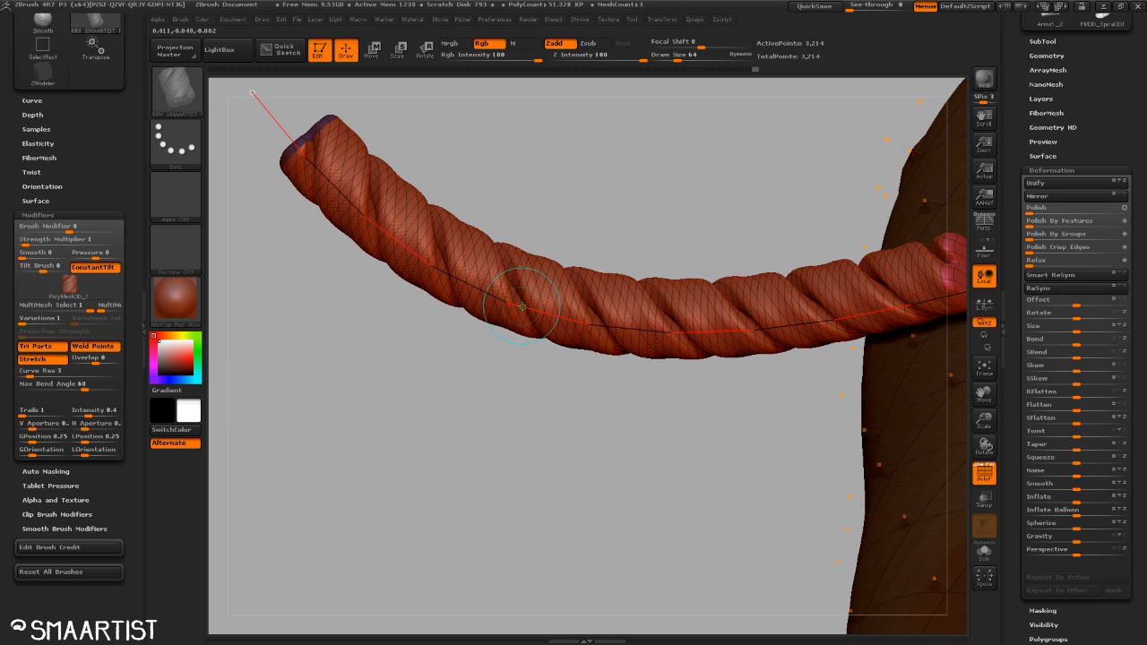
Examine the updated test rope's joins and end caps up close, then from a distance with the polyframe hidden.
mouse_move(558, 438)
left_mouse_down()
mouse_move(583, 458)
mouse_move(564, 435)
left_mouse_up()
mouse_move(548, 419)
left_mouse_down("alt")
mouse_move(483, 407)
mouse_move(522, 431)
mouse_move(532, 456)
mouse_move(515, 448)
mouse_move(522, 443)
left_mouse_up("alt")
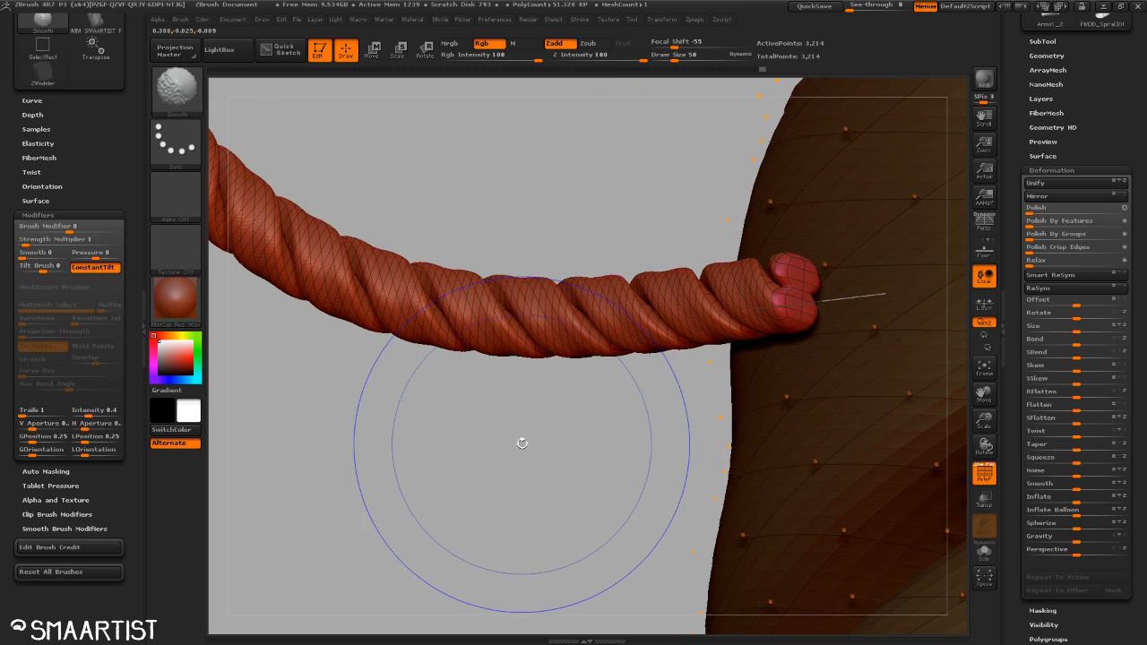
key("shift+f")
right_click_drag(530, 446, 479, 407, "ctrl")
mouse_move(479, 407)
left_mouse_down()
mouse_move(504, 466)
mouse_move(497, 503)
mouse_move(461, 500)
mouse_move(524, 451)
mouse_move(598, 422)
mouse_move(615, 371)
mouse_move(504, 386)
mouse_move(538, 394)
left_mouse_up()
right_click_drag(538, 395, 643, 407, "ctrl")
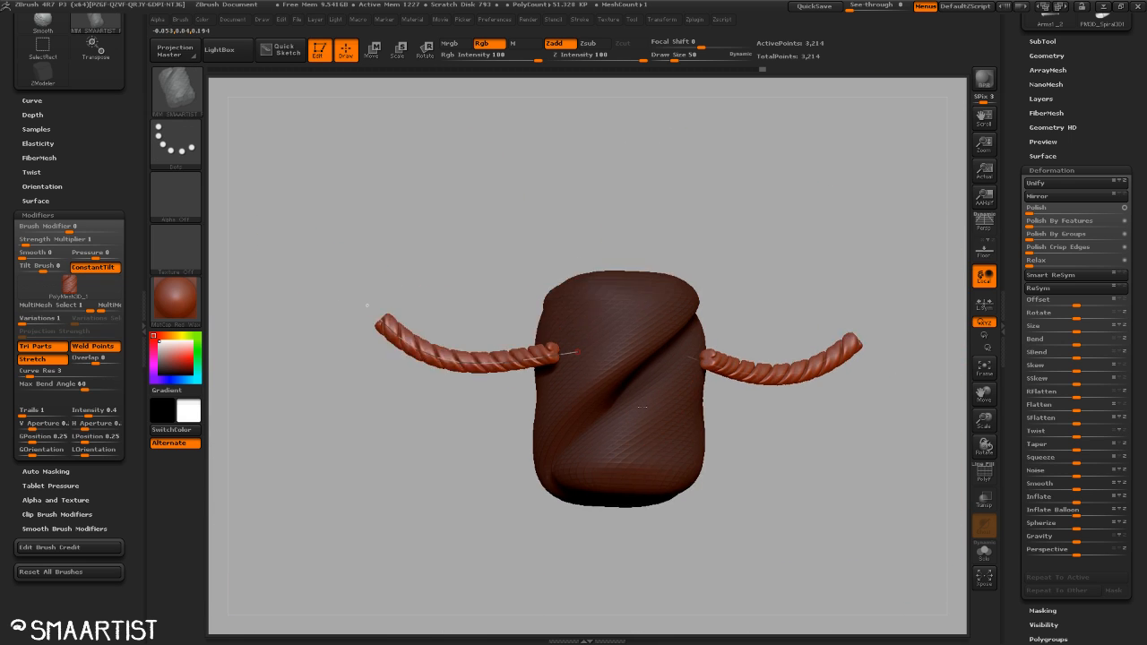
left_click_drag(643, 407, 573, 377, "alt")
mouse_move(723, 251)
left_mouse_down()
mouse_move(717, 264)
mouse_move(709, 255)
left_mouse_up()
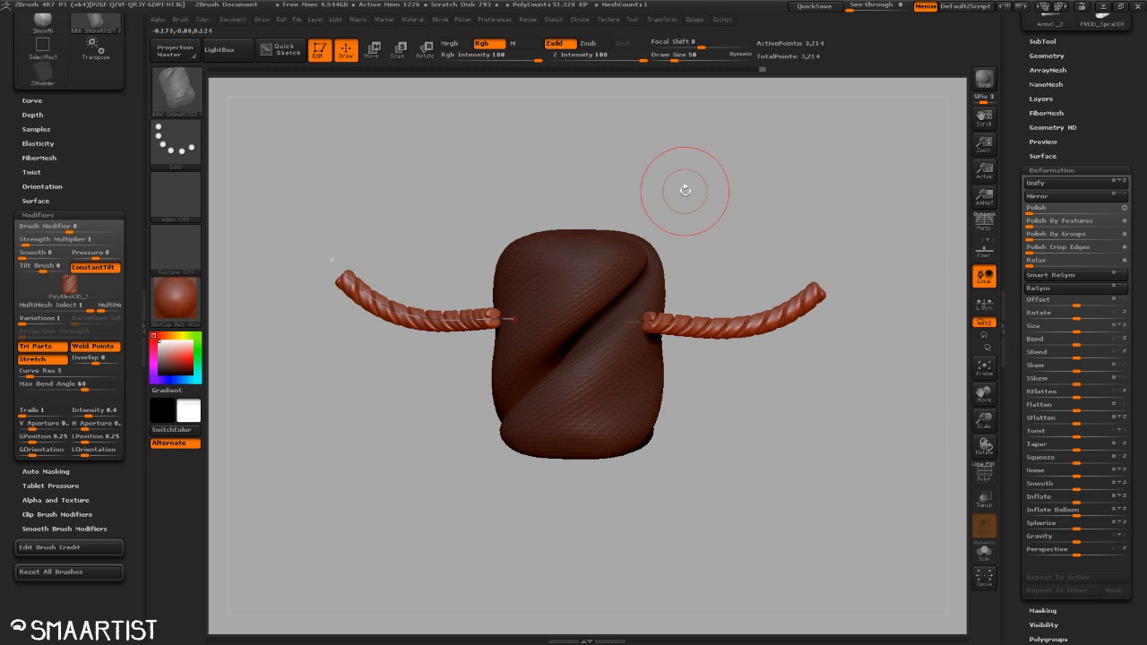
mouse_move(735, 192)
left_mouse_down("shift")
mouse_move(758, 202)
mouse_move(758, 307)
mouse_move(743, 307)
mouse_move(751, 226)
left_mouse_up("shift")
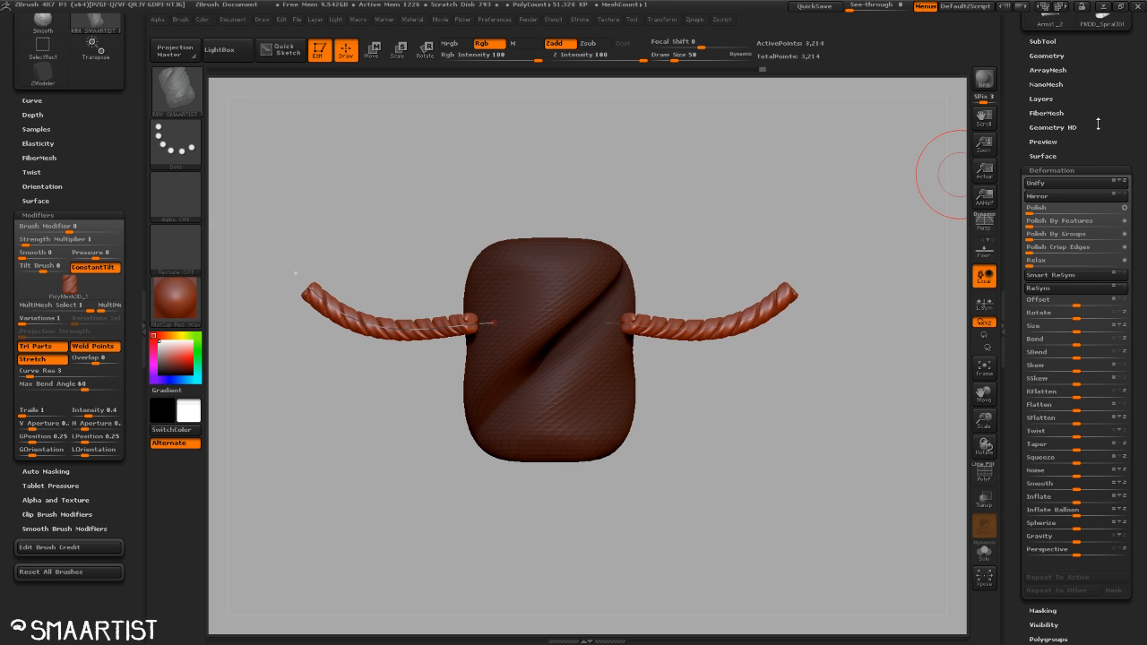
Expand the SubTool section and review the insert meshes available in the rope brush, keeping PolyMesh3D_1 selected.
left_click(1043, 42)
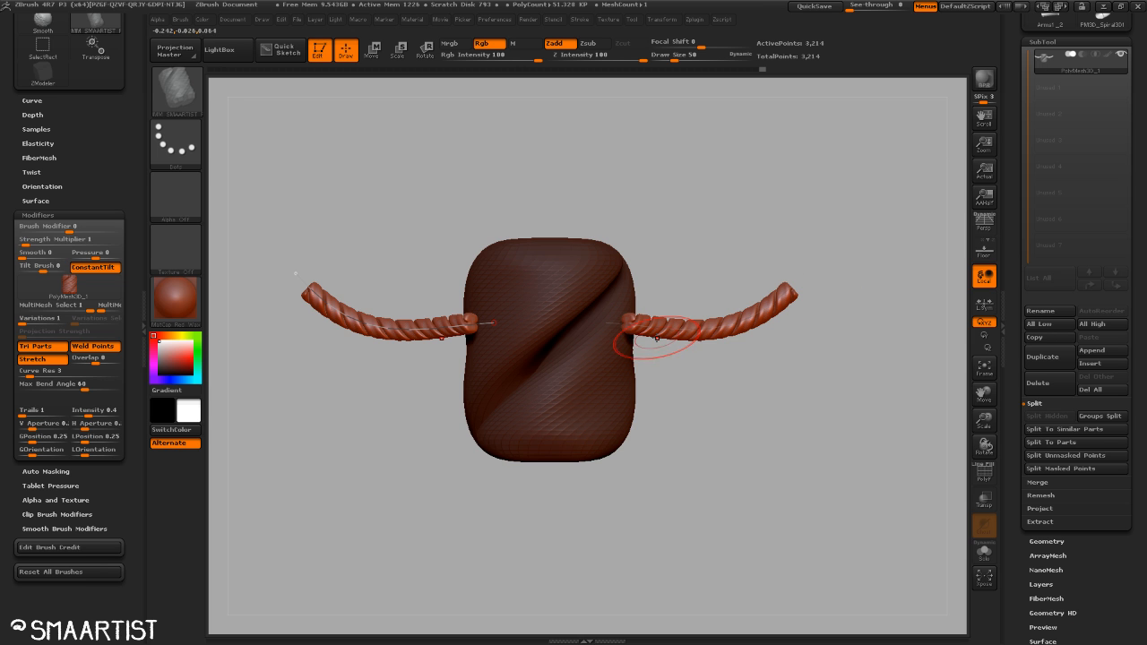
key("m")
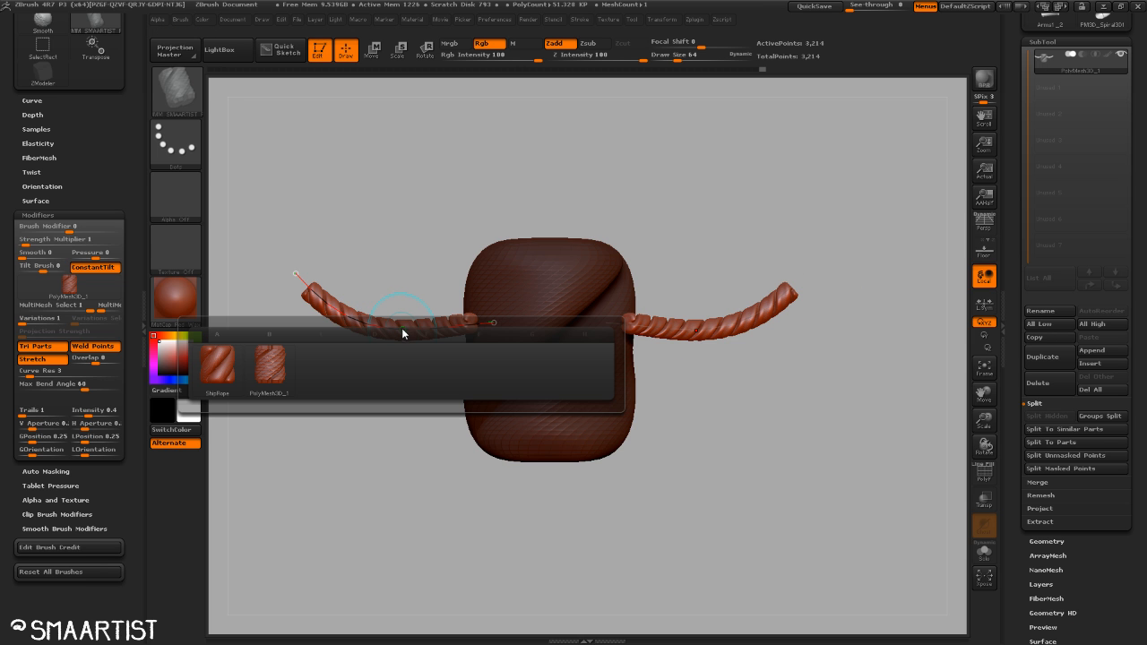
left_click(285, 396)
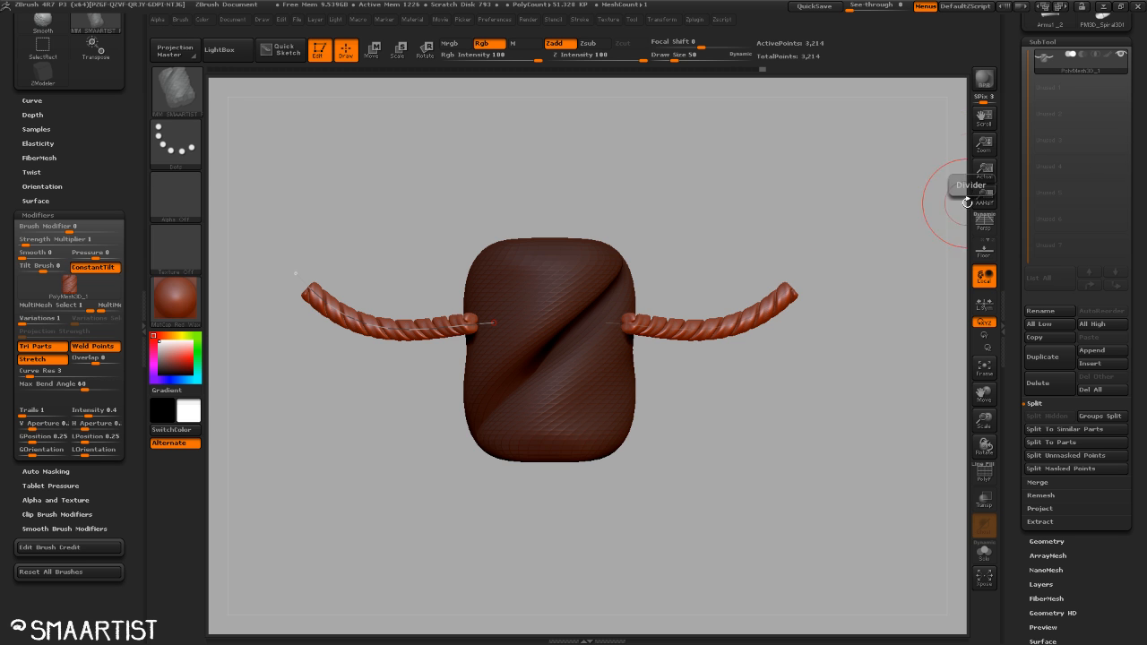
Undo the test ropes until only the twisted segment remains, and turn its Dynamic Subdivision back on.
key("ctrl+z")
key("ctrl+z")
key("ctrl+z")
key("ctrl+z")
key("ctrl+z")
key("ctrl+z")
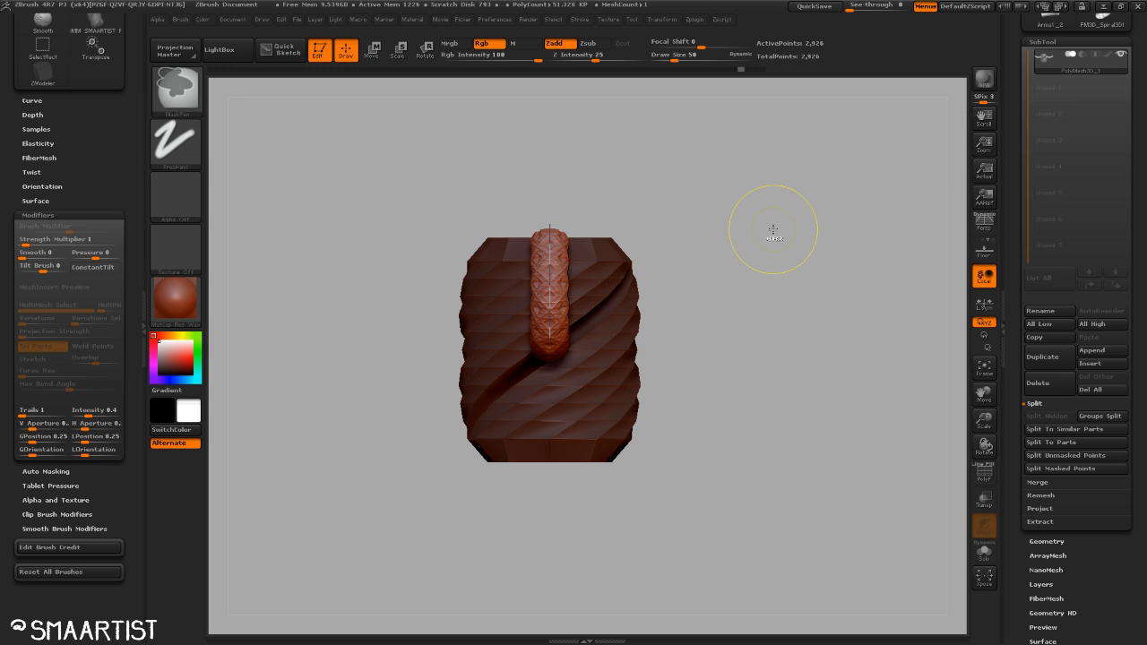
mouse_move(768, 271)
left_mouse_down()
mouse_move(814, 287)
mouse_move(785, 281)
left_mouse_up()
key("d")
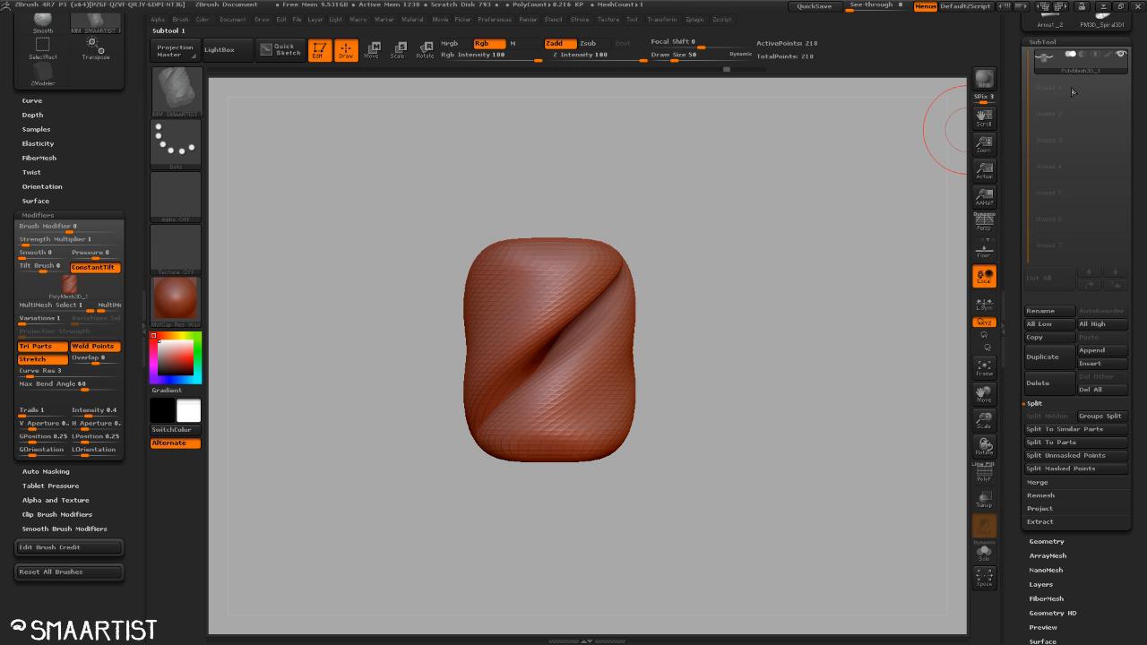
Save the twisted rope segment to disk as the tool Rope_01.
left_click_drag(1140, 40, 1145, 152)
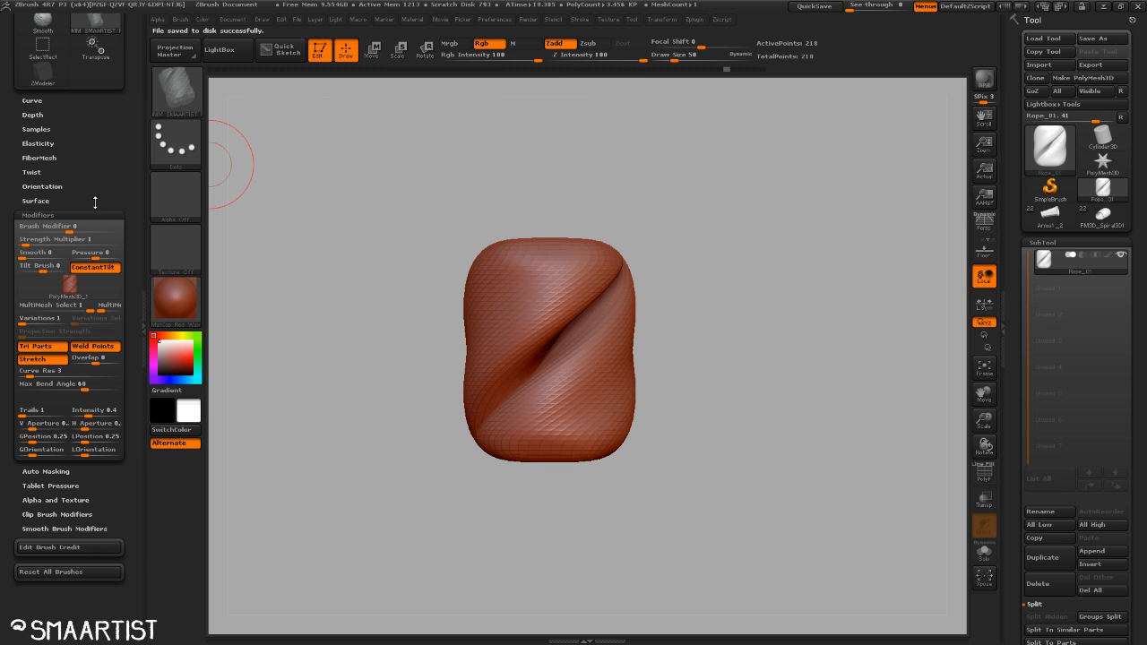
Reset all brushes to their defaults.
scroll(130, 94, "up", 5)
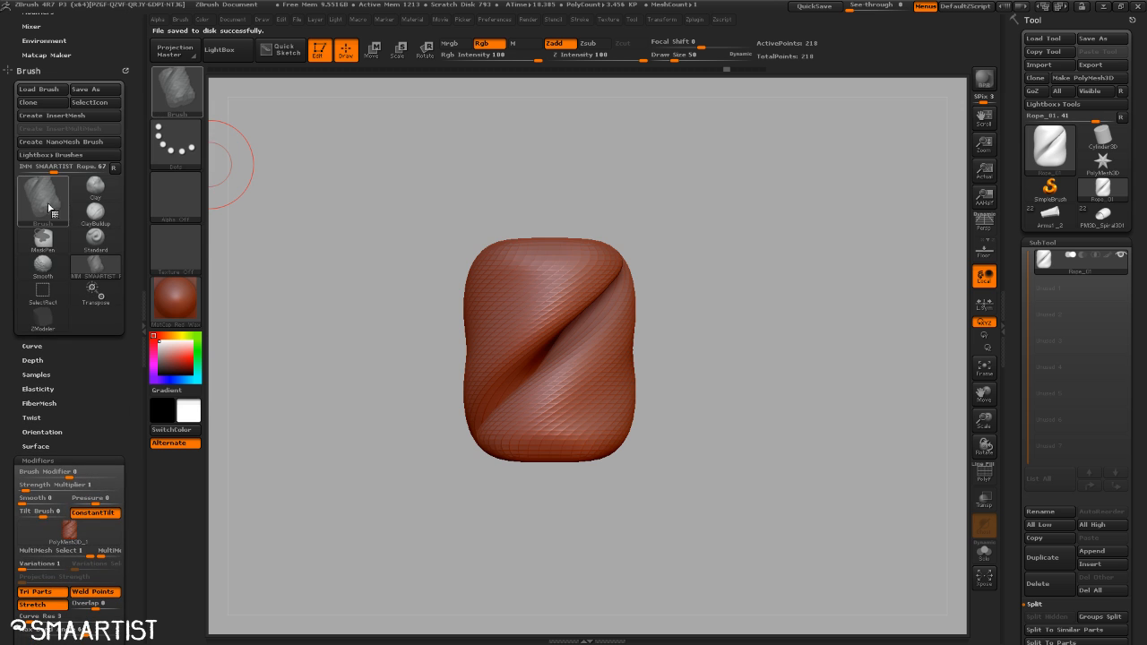
left_click(45, 205)
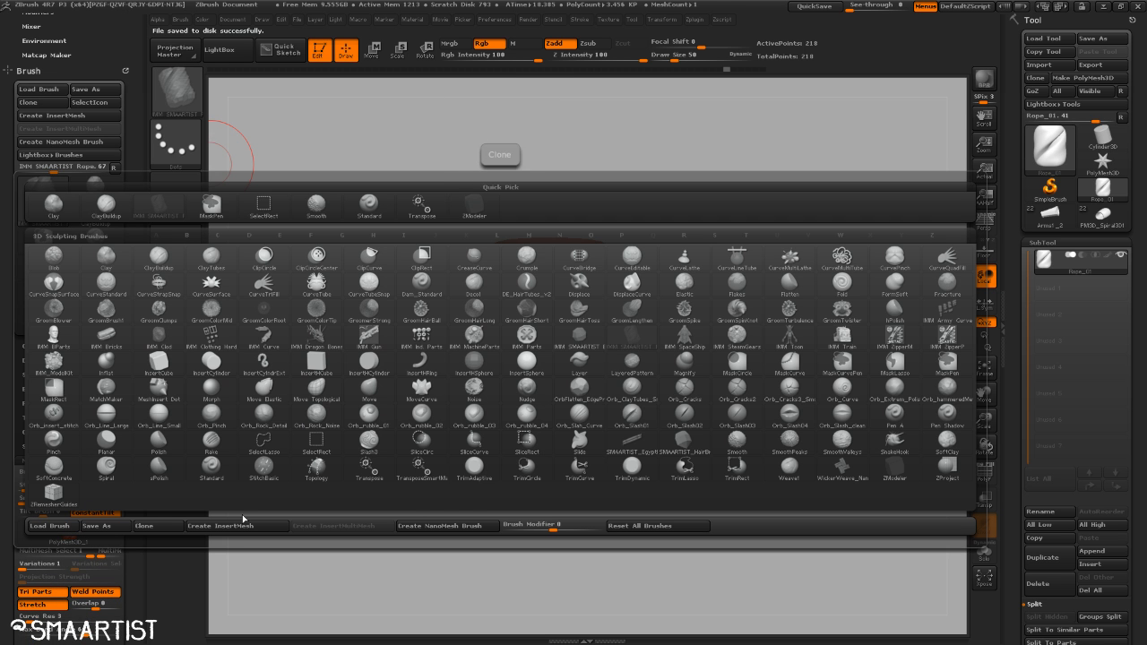
left_click(656, 526)
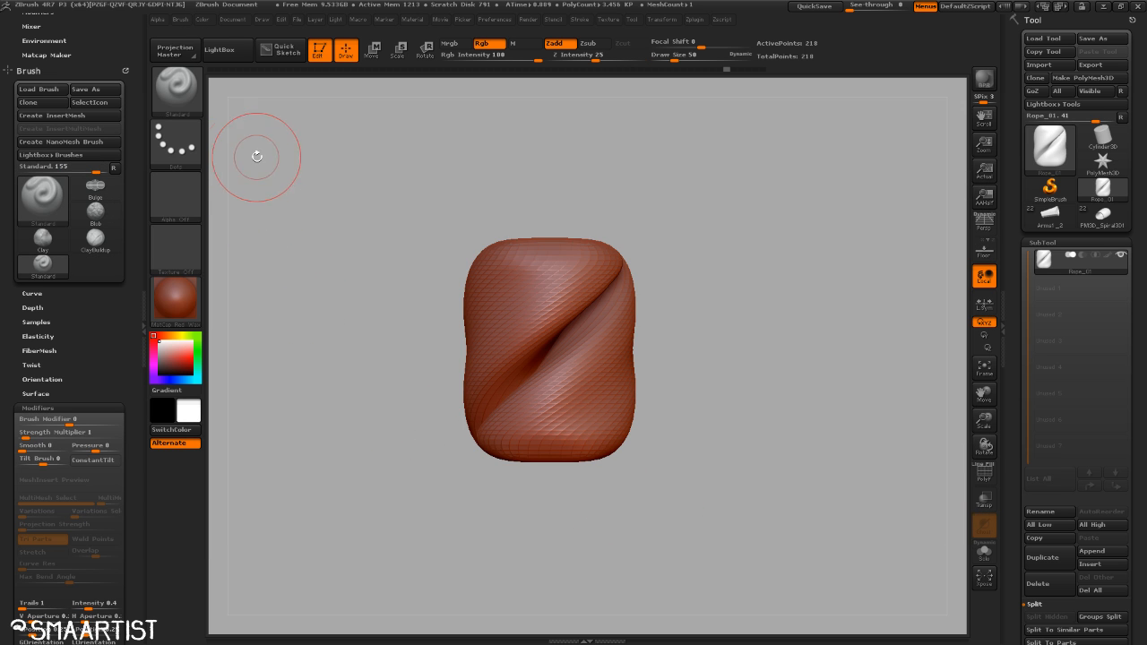
Select the original IMM SMAARTIST rope brush and show the polyframe on the twisted segment.
key("b")
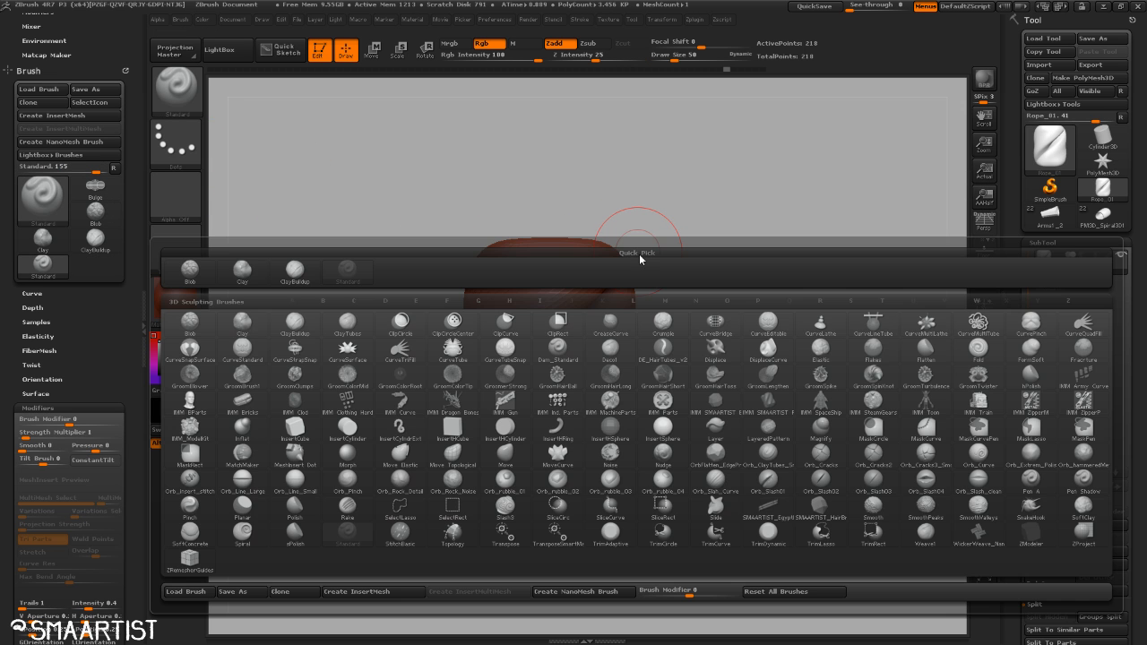
key("i")
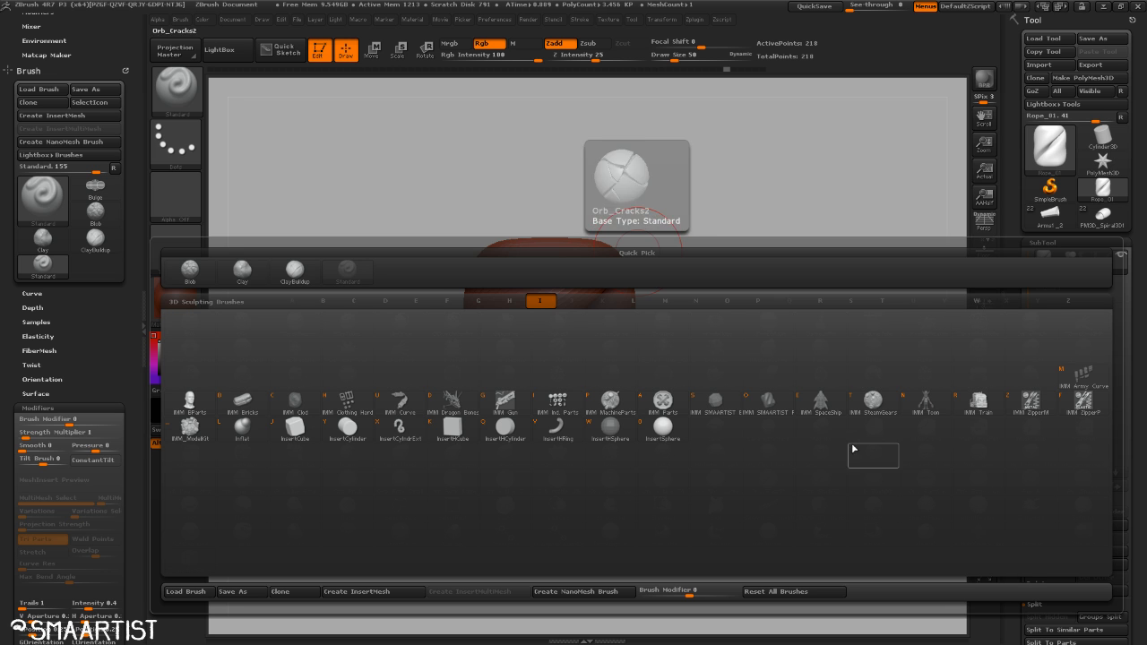
left_click(777, 405)
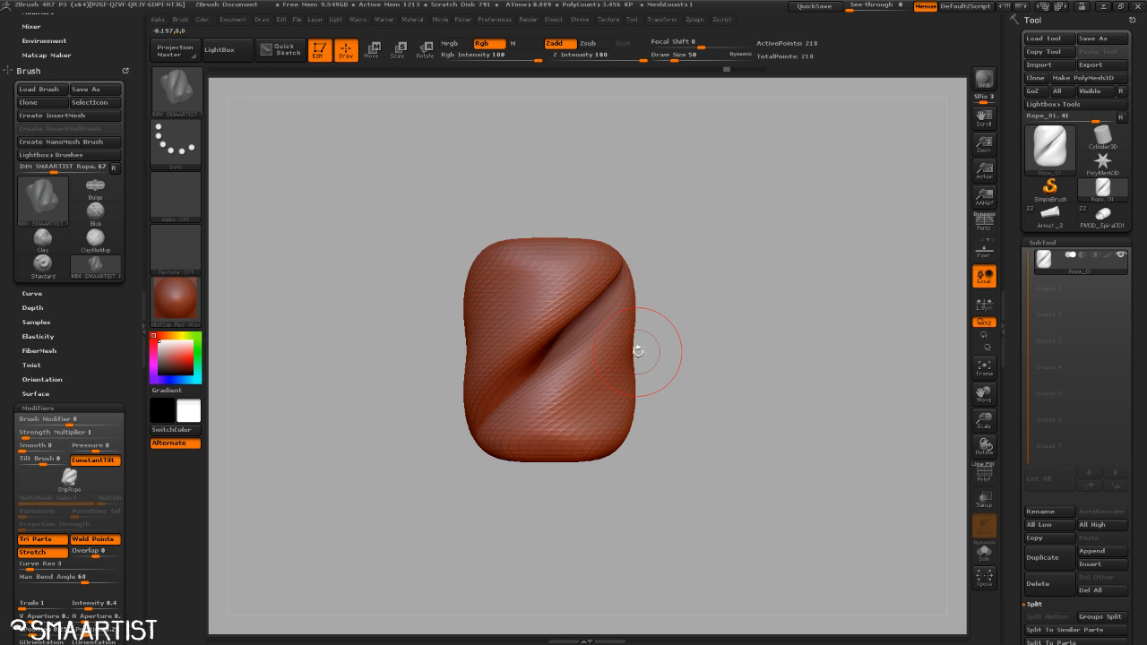
key("b")
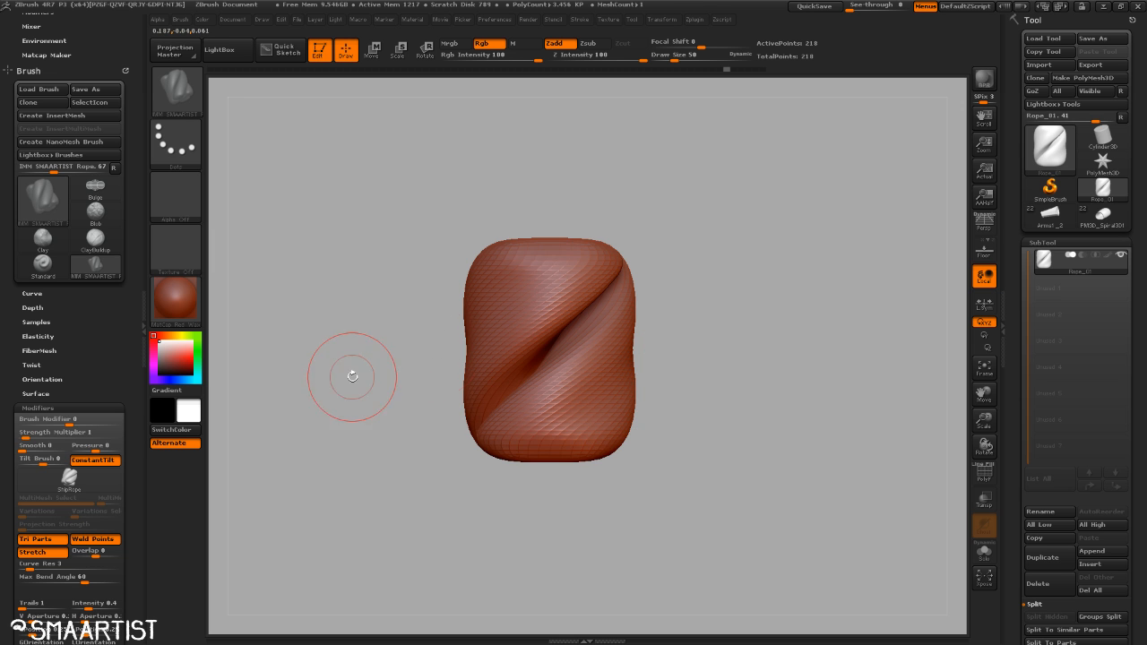
mouse_move(738, 306)
left_mouse_down()
mouse_move(786, 318)
mouse_move(778, 309)
left_mouse_up()
key("shift+f")
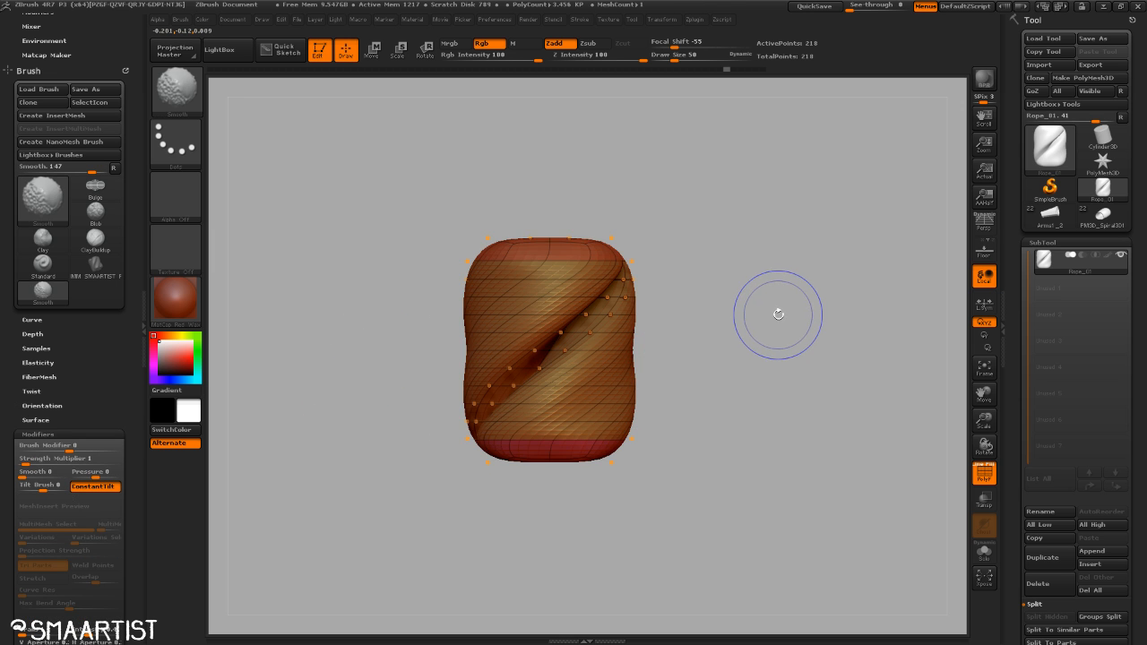
Append the twisted segment to the IMM SMAARTIST rope brush as an additional insert mesh.
right_click_drag(748, 287, 781, 301, "ctrl")
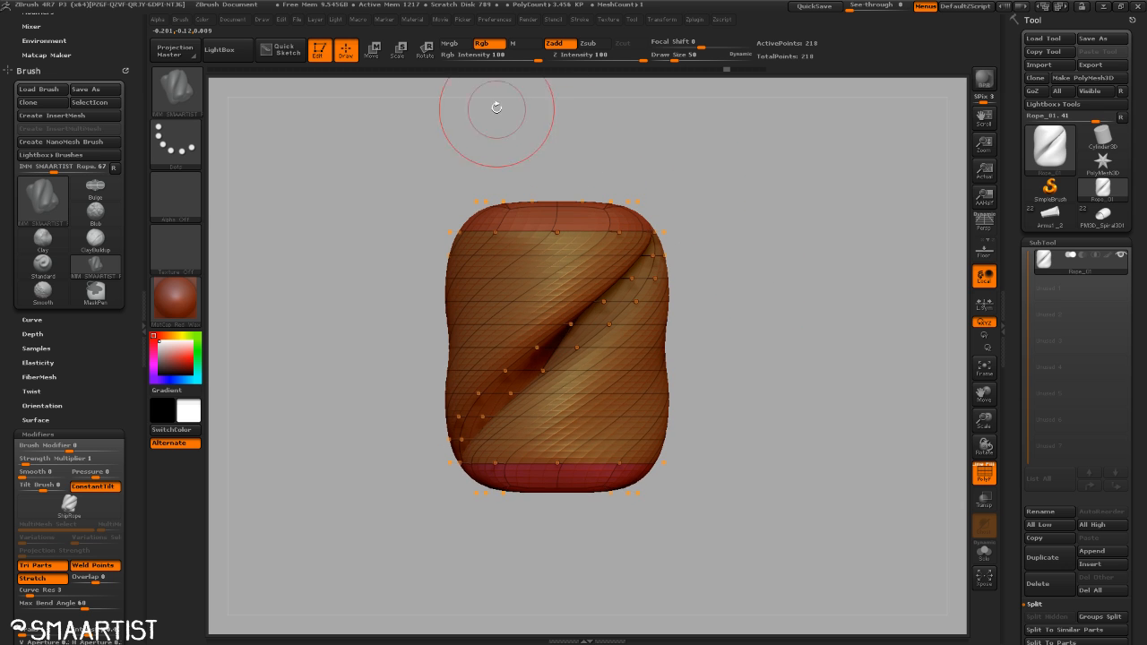
left_click(179, 99)
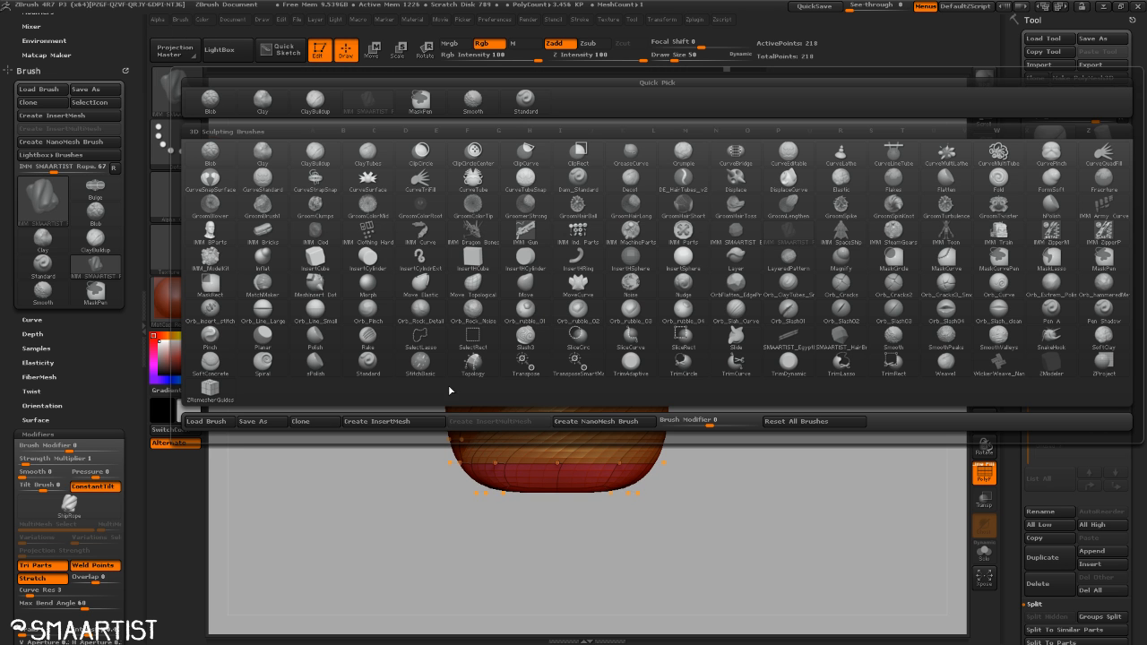
left_click(419, 421)
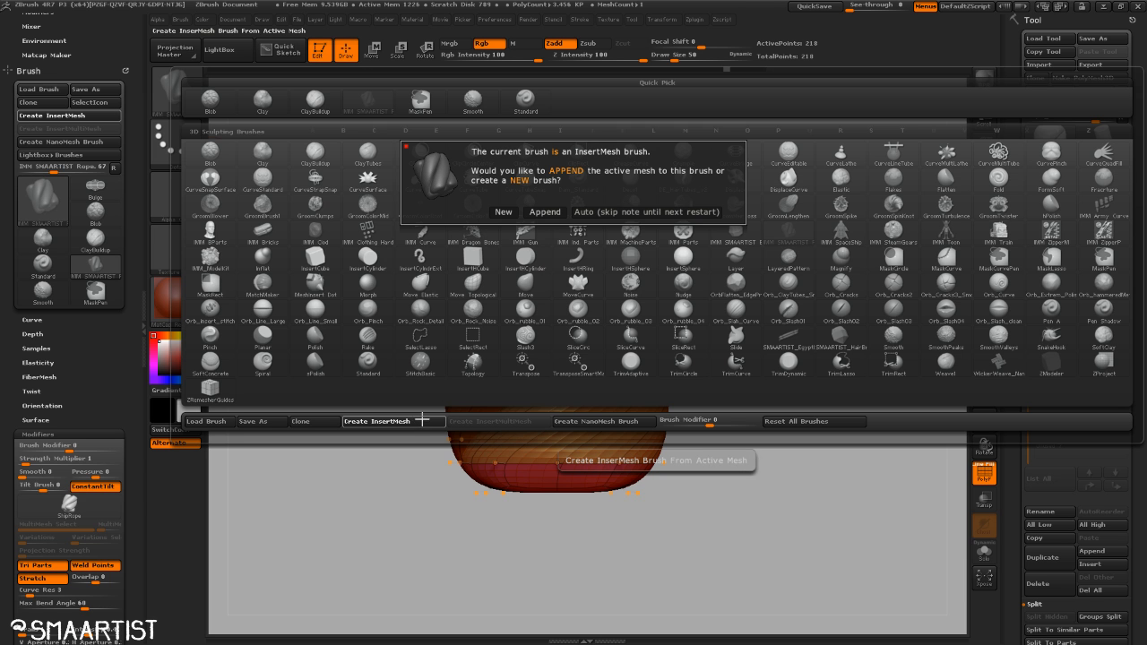
left_click(547, 213)
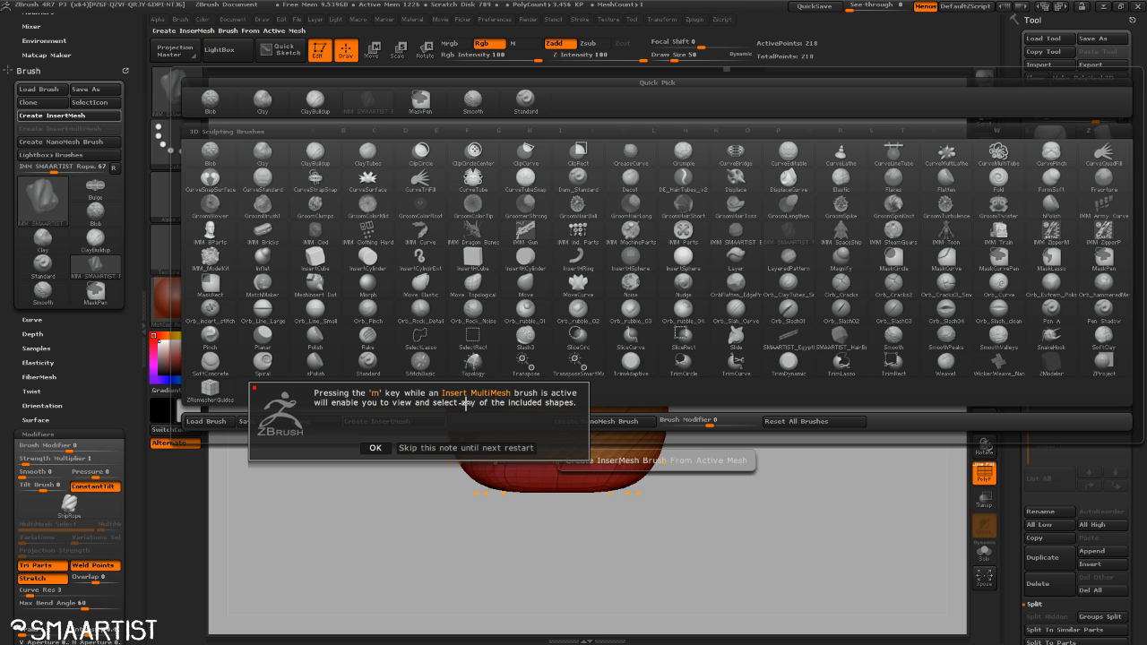
left_click(376, 449)
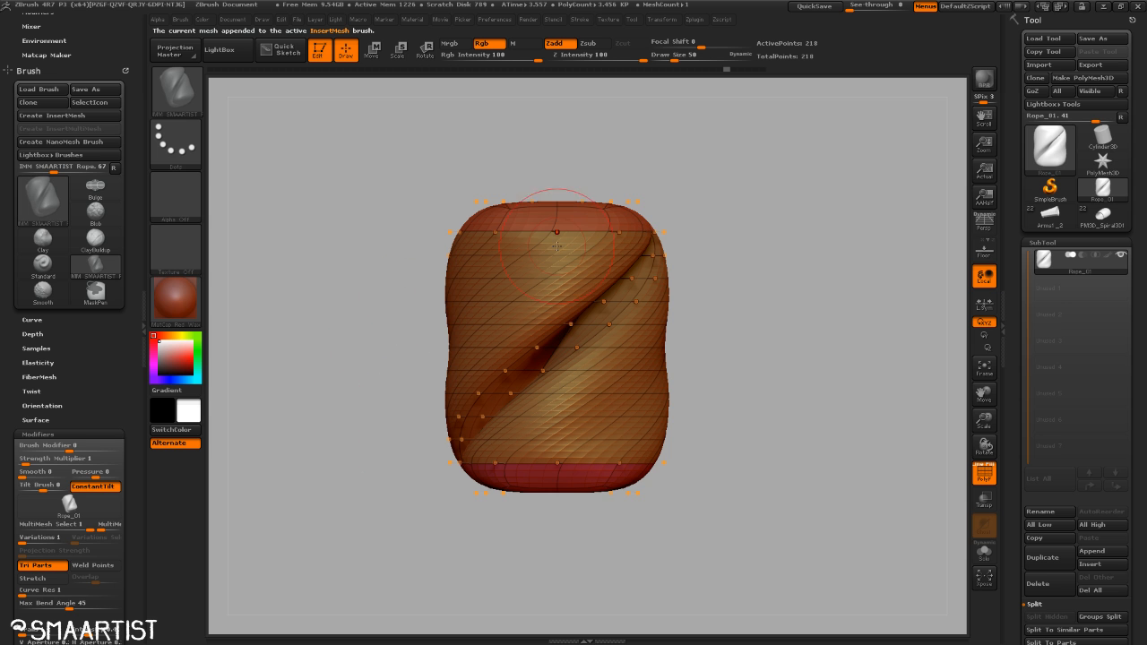
mouse_move(742, 261)
left_mouse_down()
mouse_move(750, 274)
mouse_move(740, 258)
left_mouse_up()
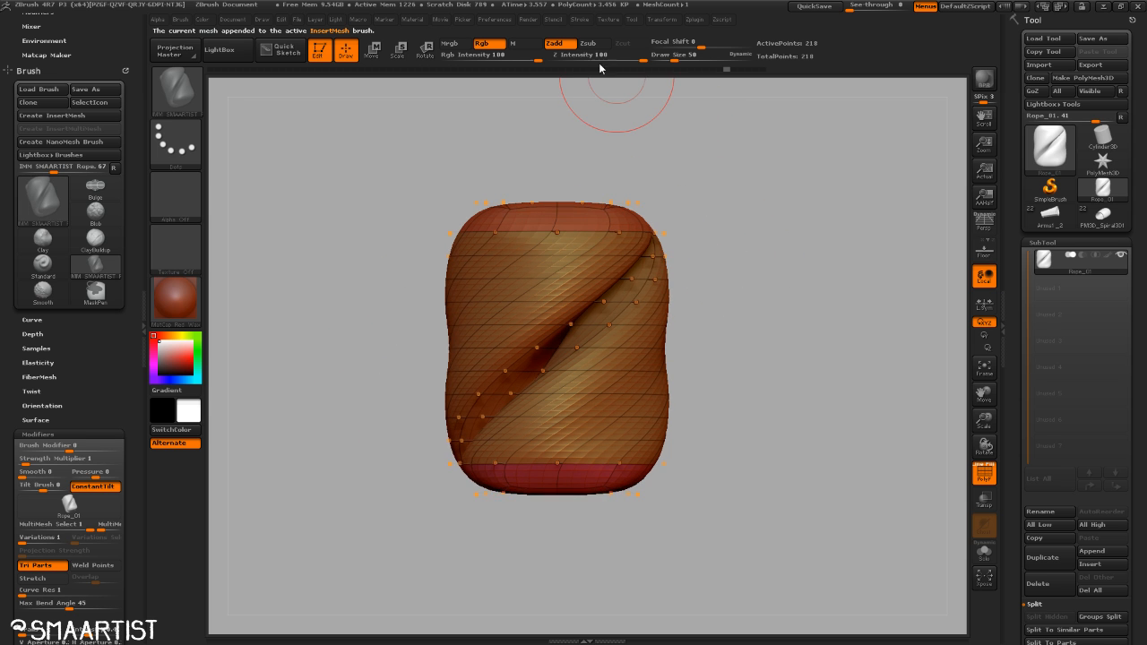
Enable curve mode, Weld Points and Stretch for the appended mesh, with Curve Res 3 and Max Bend Angle 60.
left_click(581, 19)
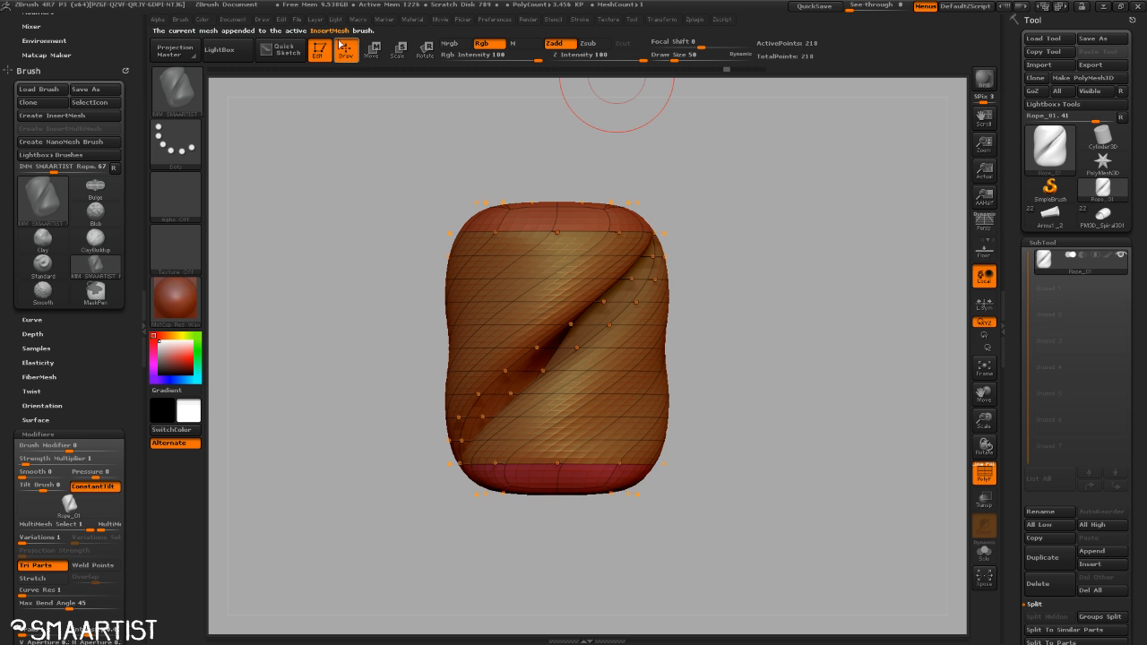
mouse_move(89, 408)
left_mouse_down()
mouse_move(103, 281)
mouse_move(103, 300)
left_mouse_up()
left_click(88, 265)
left_click(32, 276)
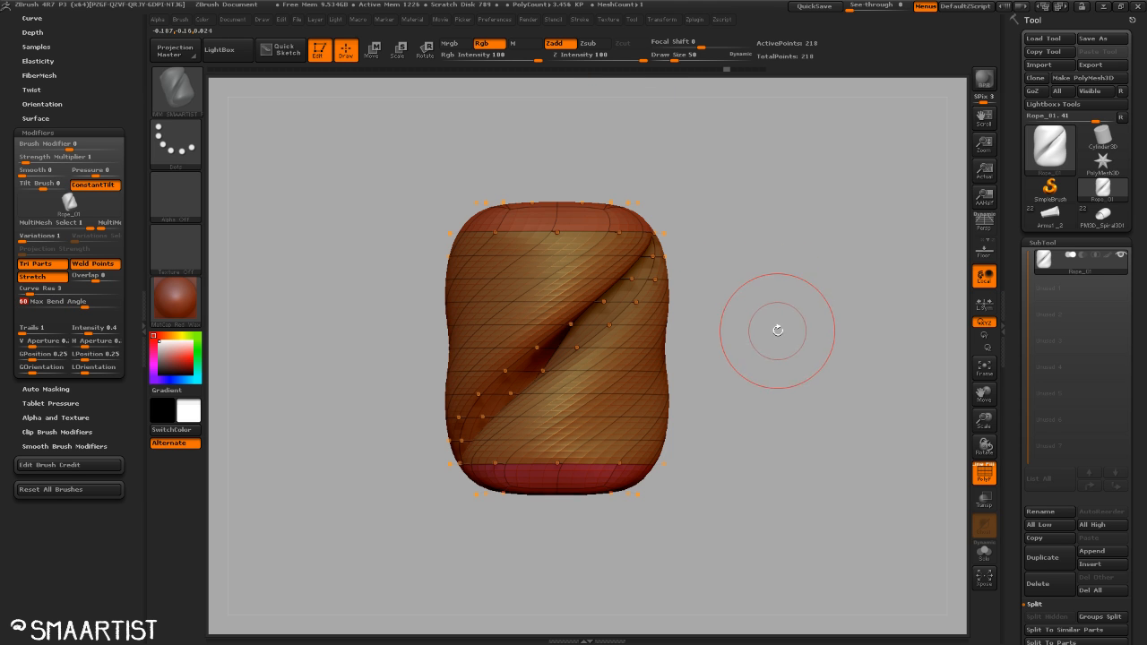
Draw a curved test rope beside the segment and regenerate it at a Draw Size of 101.
left_click_drag(913, 215, 819, 109)
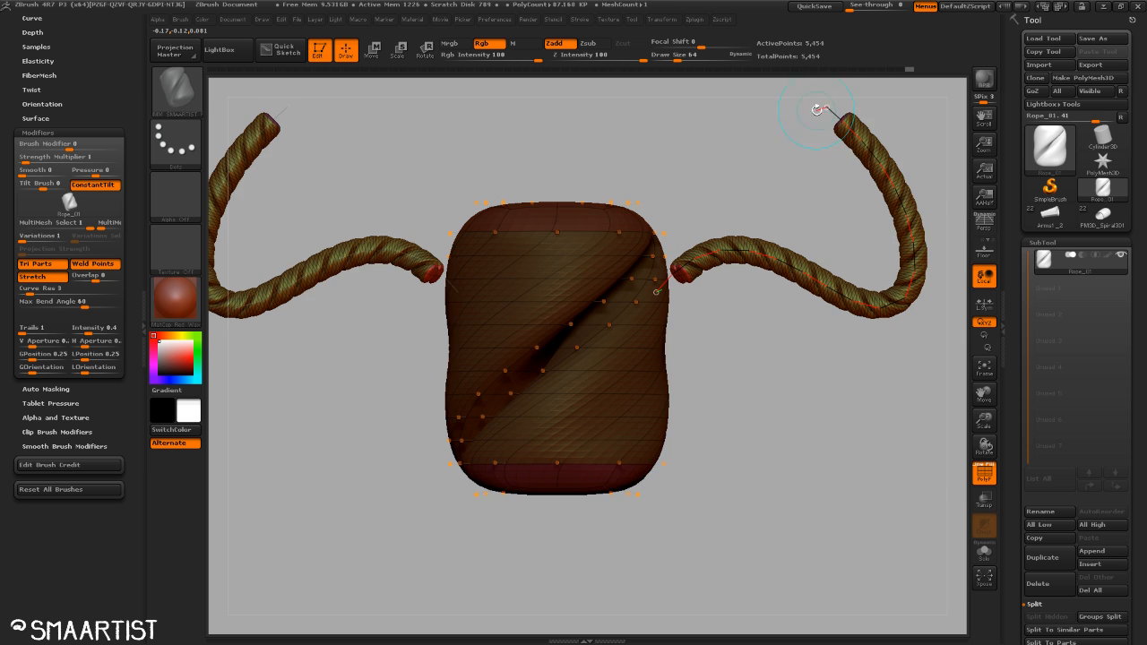
mouse_move(801, 408)
left_mouse_down("alt")
mouse_move(773, 396)
mouse_move(720, 411)
left_mouse_up("alt")
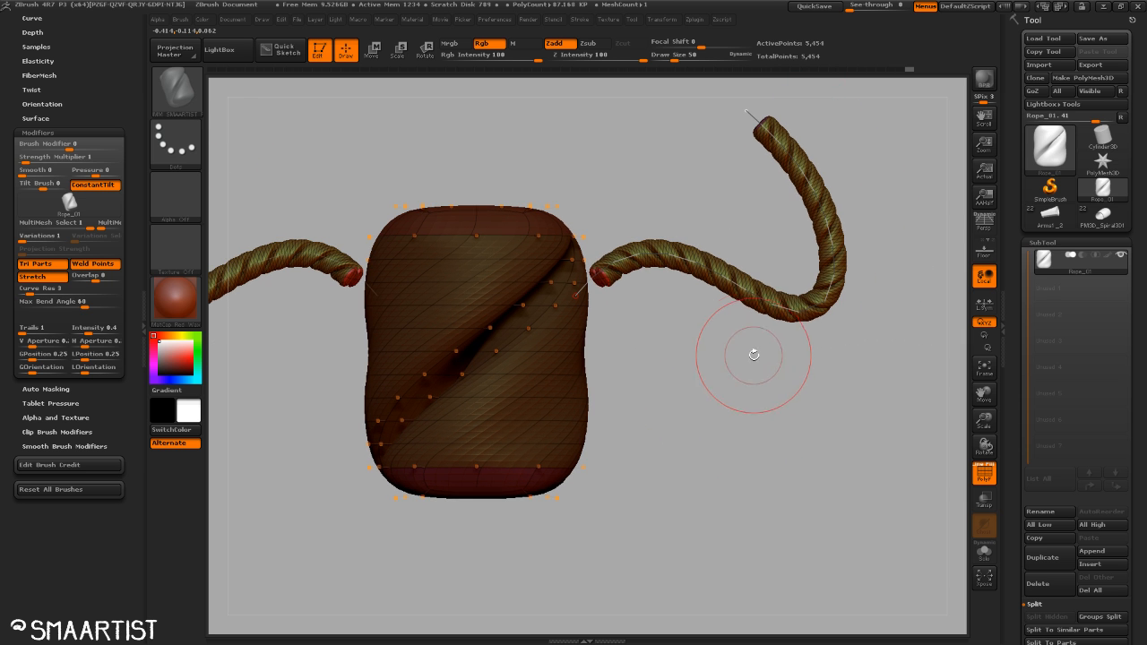
key("s")
left_click_drag(751, 366, 753, 368)
left_click(780, 318)
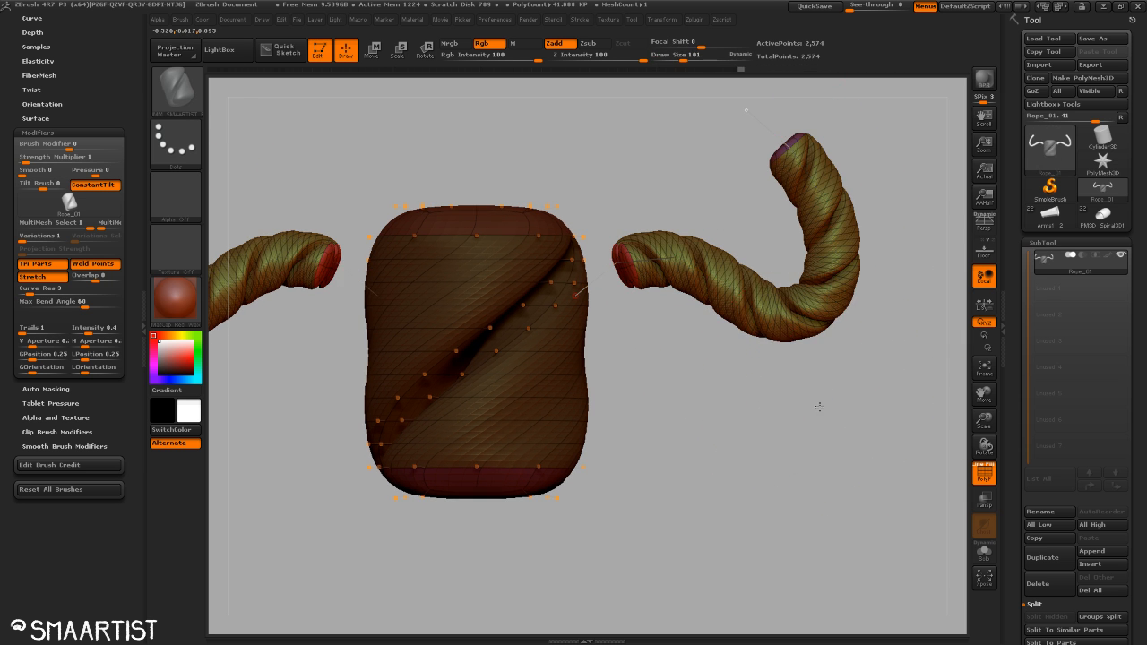
left_click_drag(819, 404, 782, 412, "alt")
mouse_move(679, 460)
left_mouse_down()
mouse_move(663, 466)
mouse_move(769, 468)
left_mouse_up()
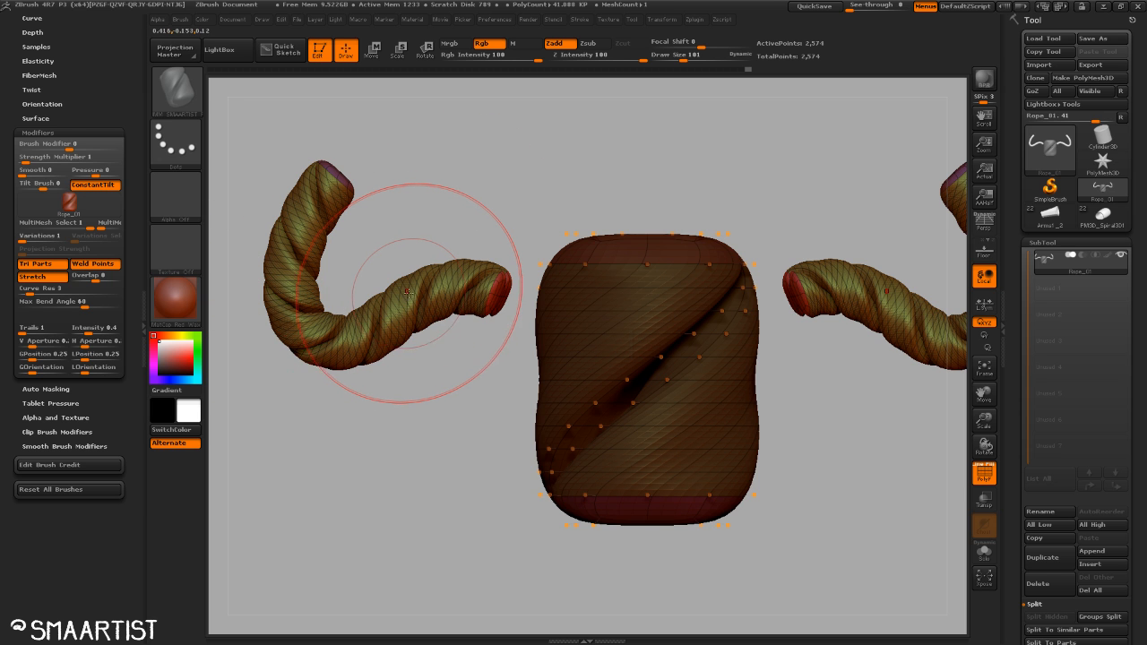
Choose Rope_01 from the meshes contained in the insert brush.
key("m")
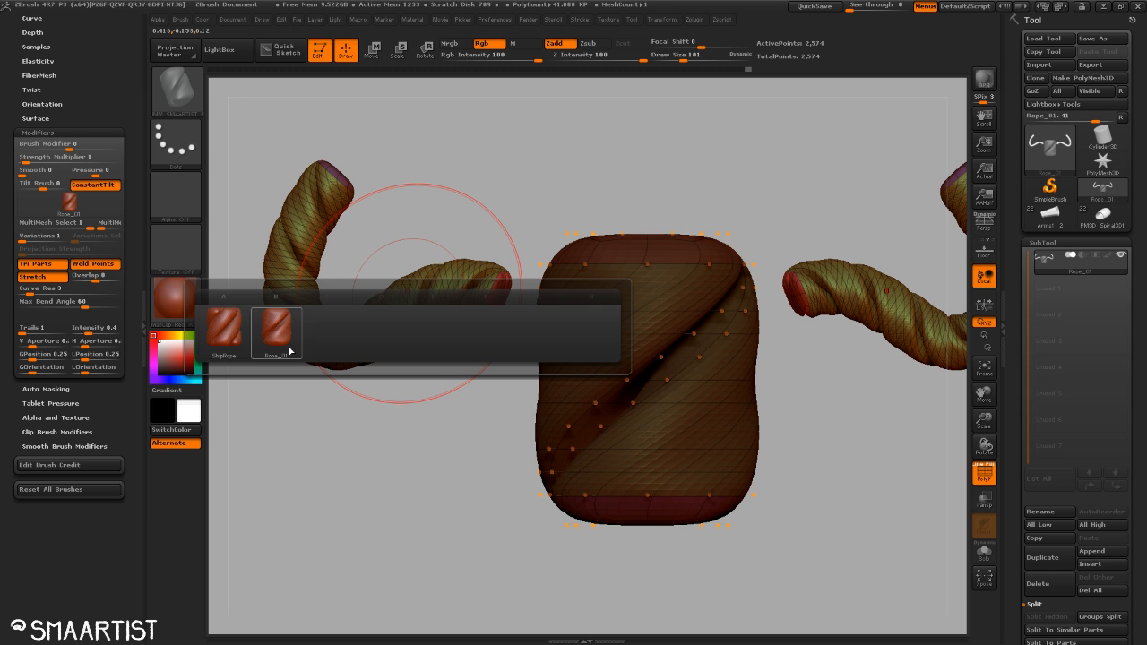
mouse_move(280, 354)
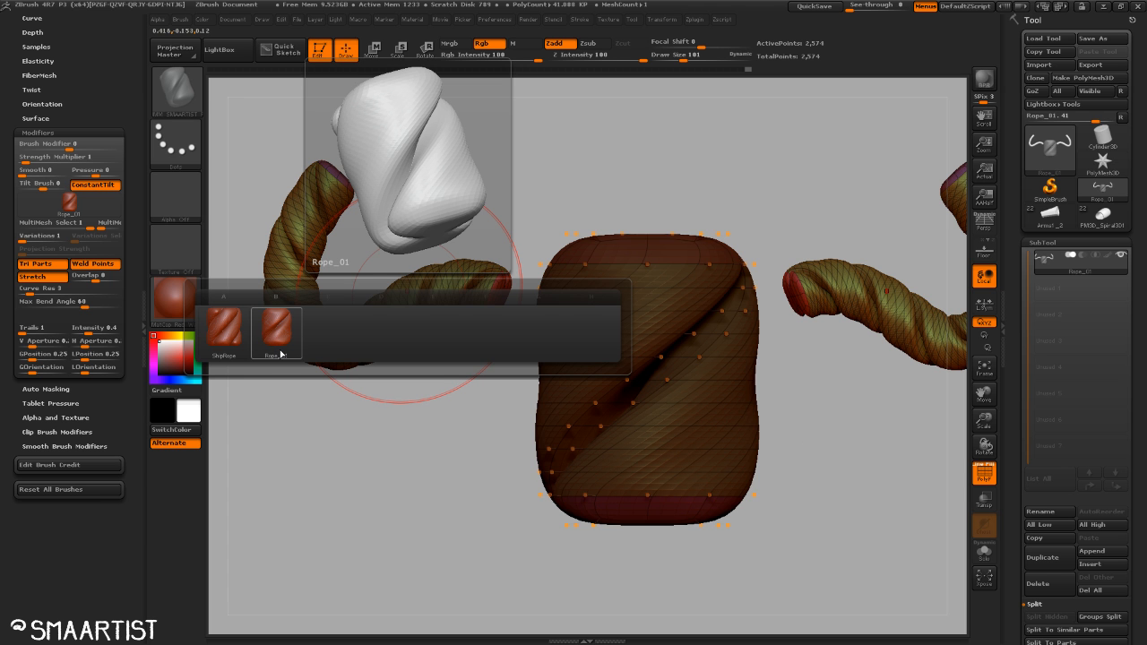
left_click(281, 354)
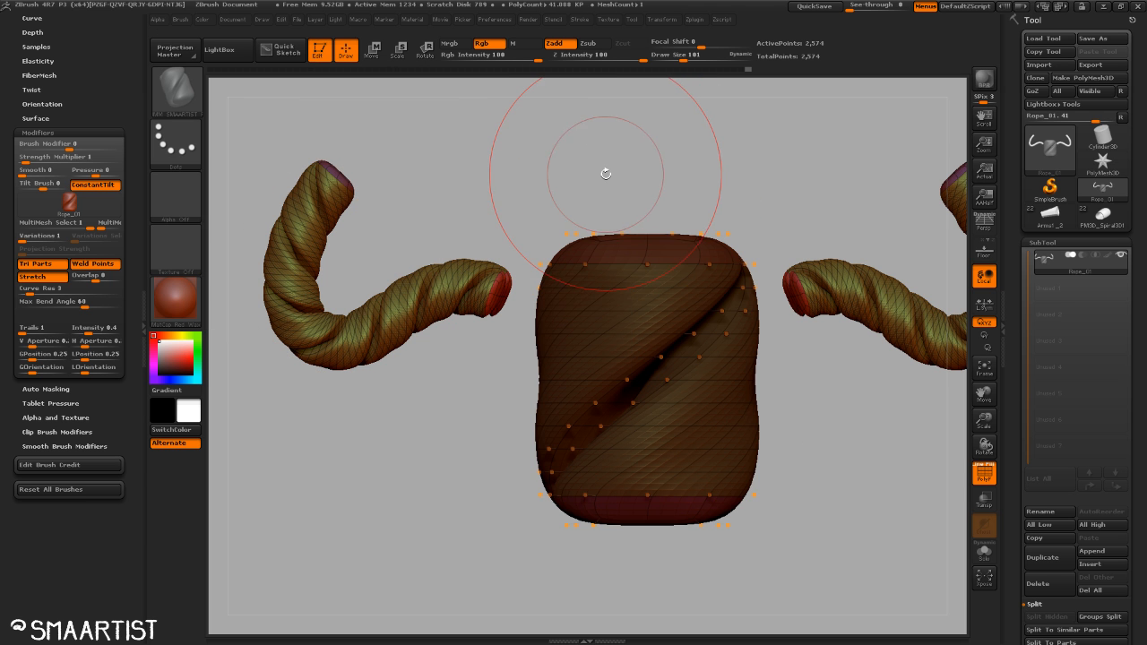
Hide the polyframe and examine the shading and end caps of the mirrored test ropes from several angles.
key("shift+f")
right_click_drag(516, 222, 395, 228, "ctrl")
right_click_drag(713, 293, 540, 223, "alt")
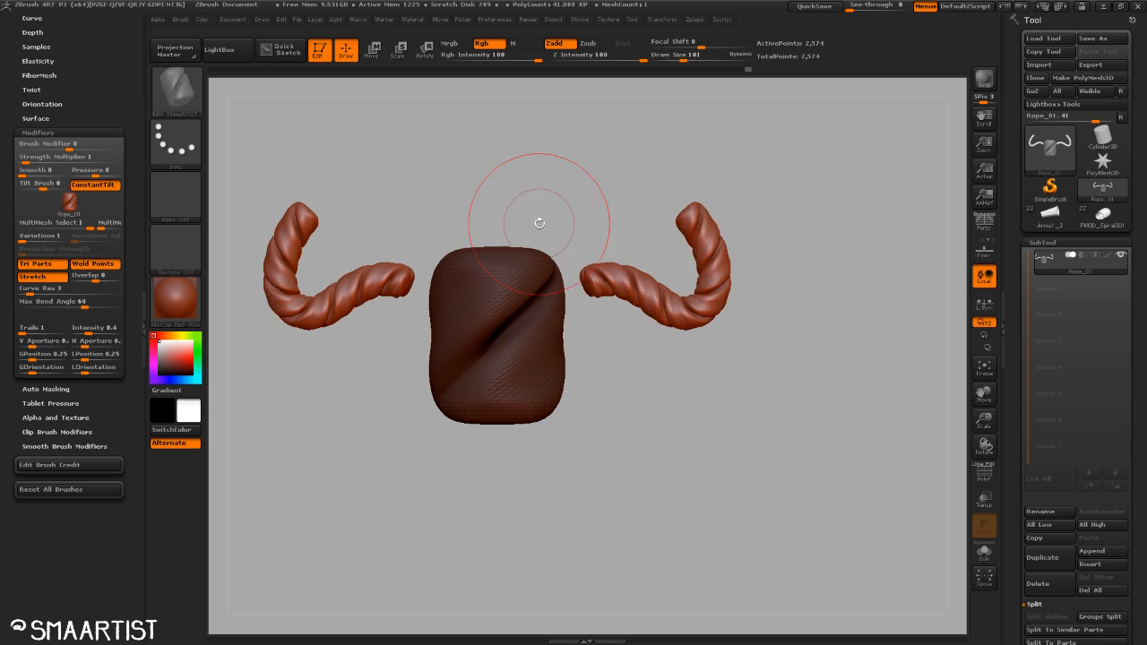
mouse_move(732, 395)
right_mouse_down()
mouse_move(661, 402)
mouse_move(732, 410)
mouse_move(699, 329)
right_mouse_up()
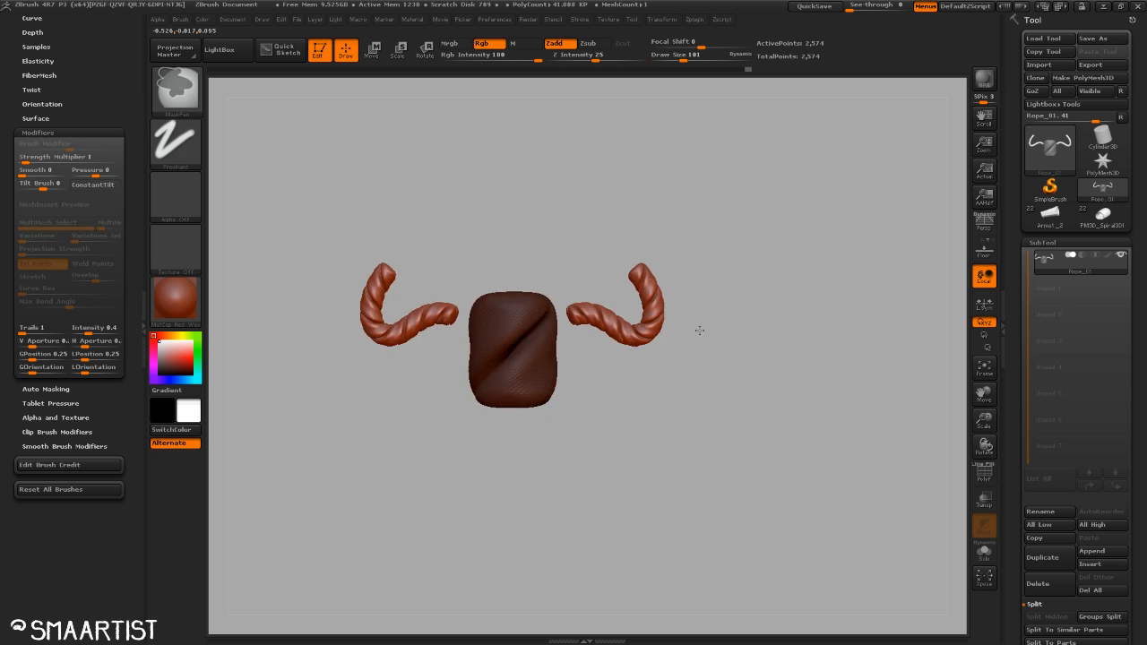
mouse_move(680, 383)
right_mouse_down("alt")
mouse_move(728, 347)
mouse_move(743, 380)
mouse_move(822, 468)
mouse_move(754, 429)
mouse_move(776, 428)
mouse_move(670, 289)
right_mouse_up("alt")
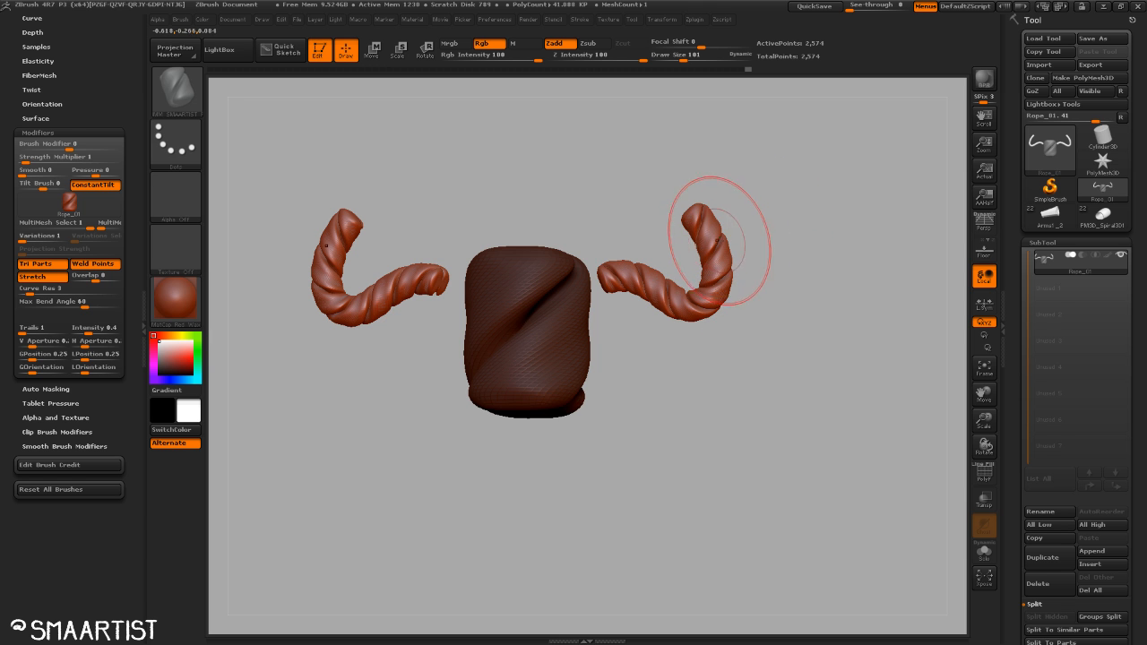
right_click_drag(674, 360, 704, 381)
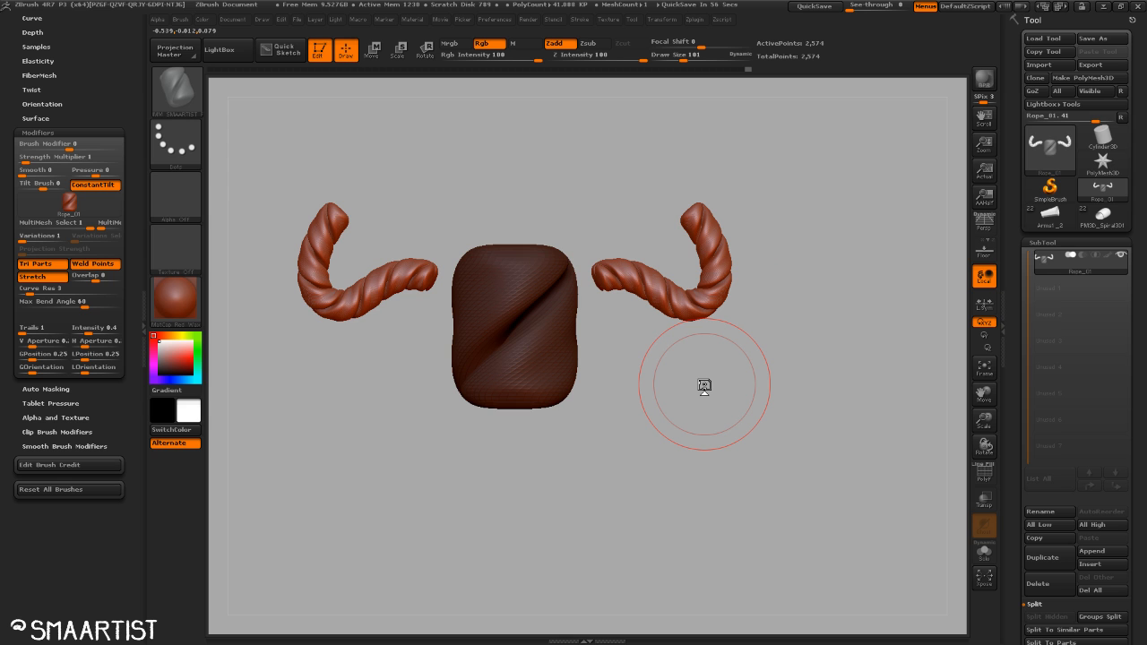
Save the updated insert mesh rope brush to disk.
left_click(178, 91)
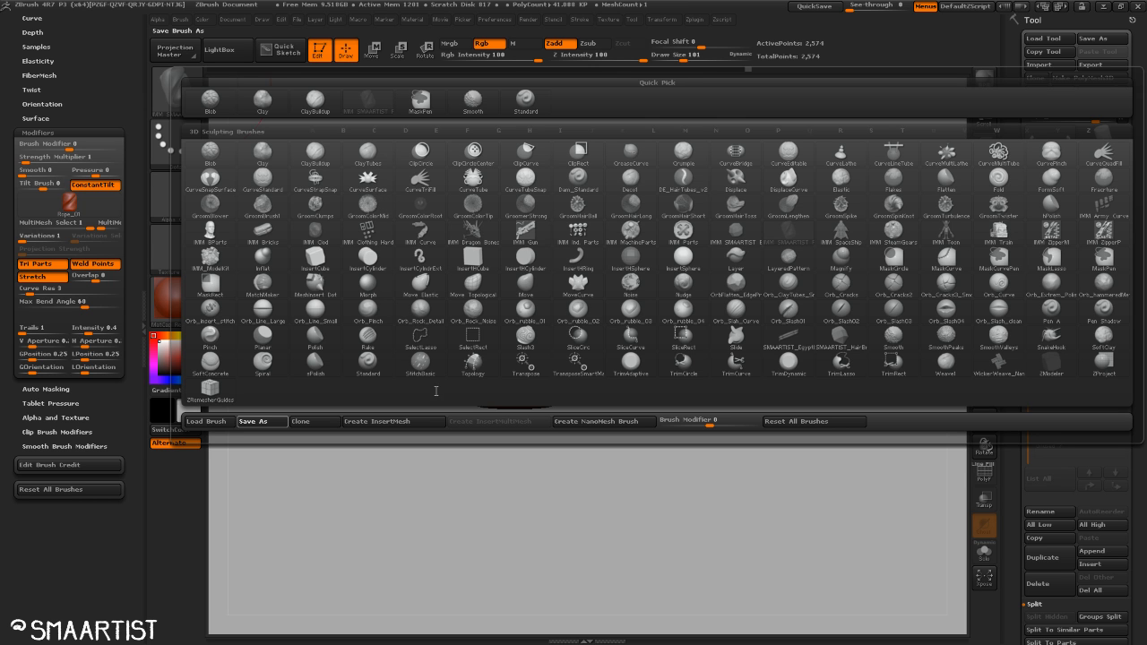
left_click(564, 430)
mouse_move(651, 429)
left_mouse_down("alt")
mouse_move(694, 434)
mouse_move(705, 460)
left_mouse_up("alt")
right_click_drag(638, 343, 760, 397, "ctrl")
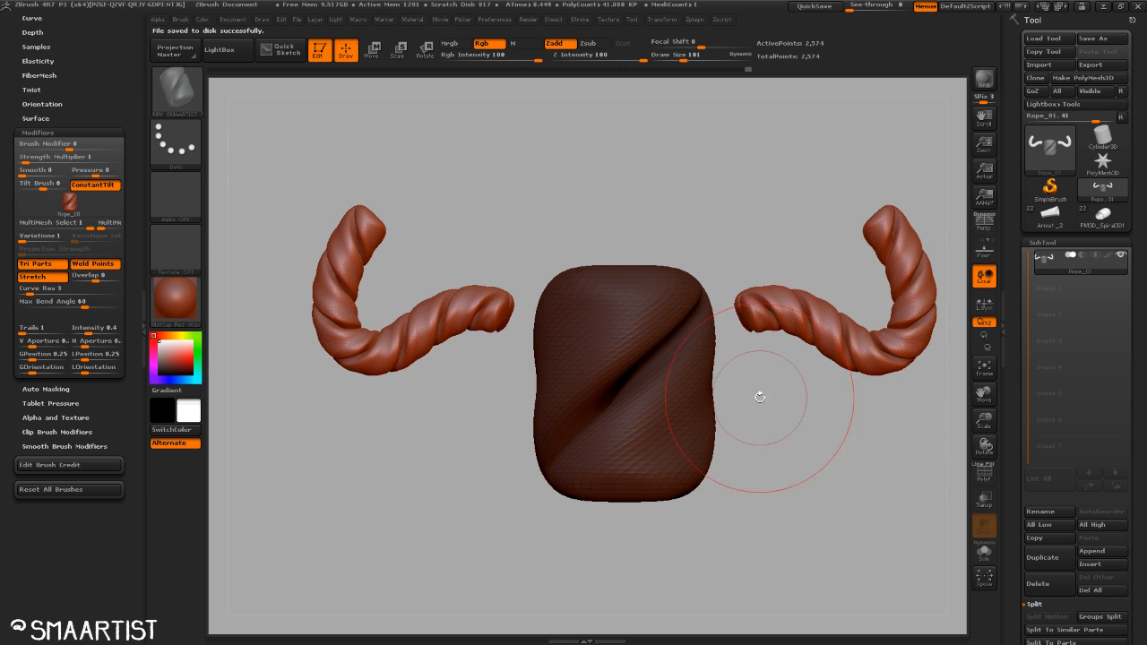
Collapse the brush settings tray and undo back to the lone twisted segment without Dynamic Subdivision.
left_click(142, 329)
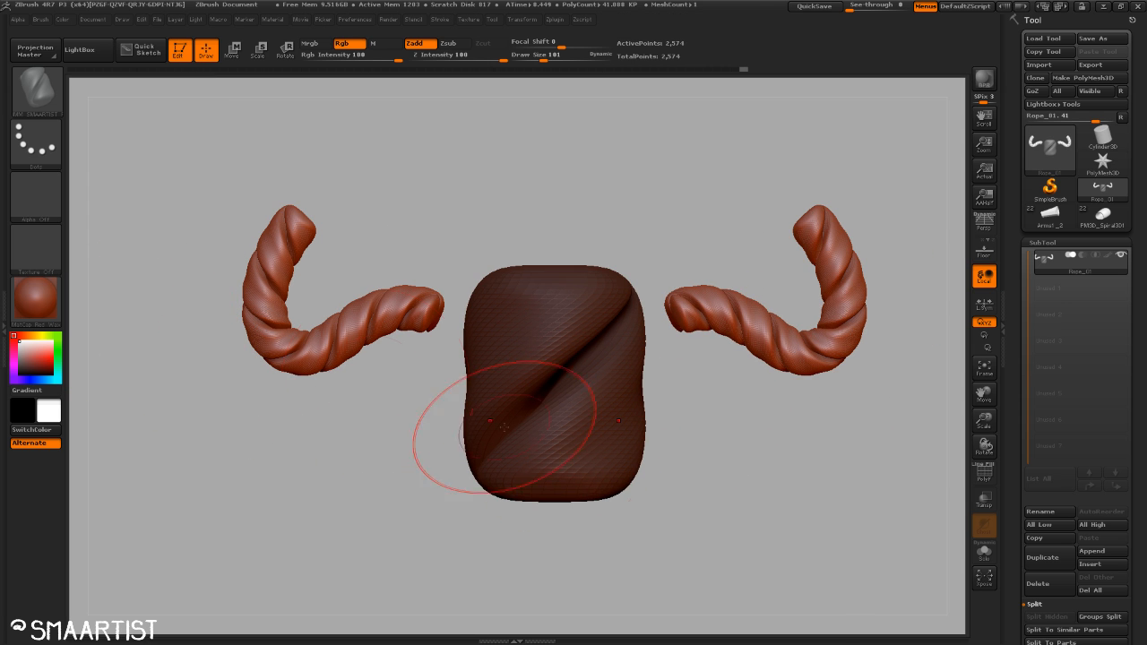
mouse_move(709, 430)
left_mouse_down("alt")
mouse_move(666, 428)
mouse_move(680, 431)
left_mouse_up("alt")
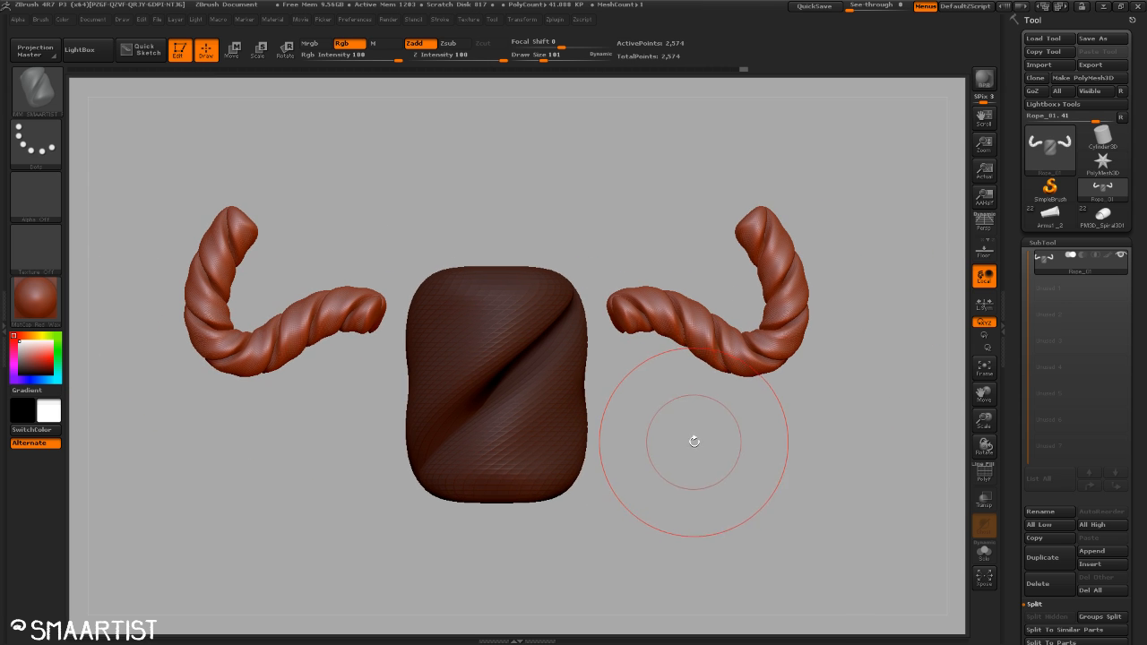
key("ctrl")
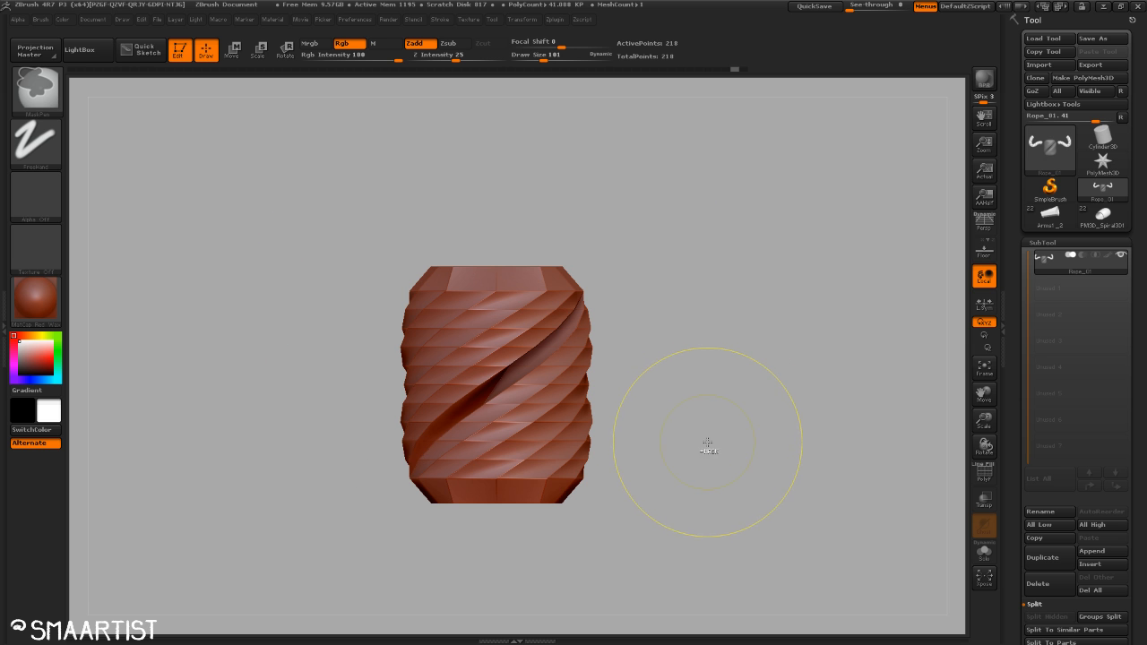
Flatten the segment's round cross-section into an oval with Transpose Move, undoing the excess adjustment.
left_click_drag(735, 338, 732, 471)
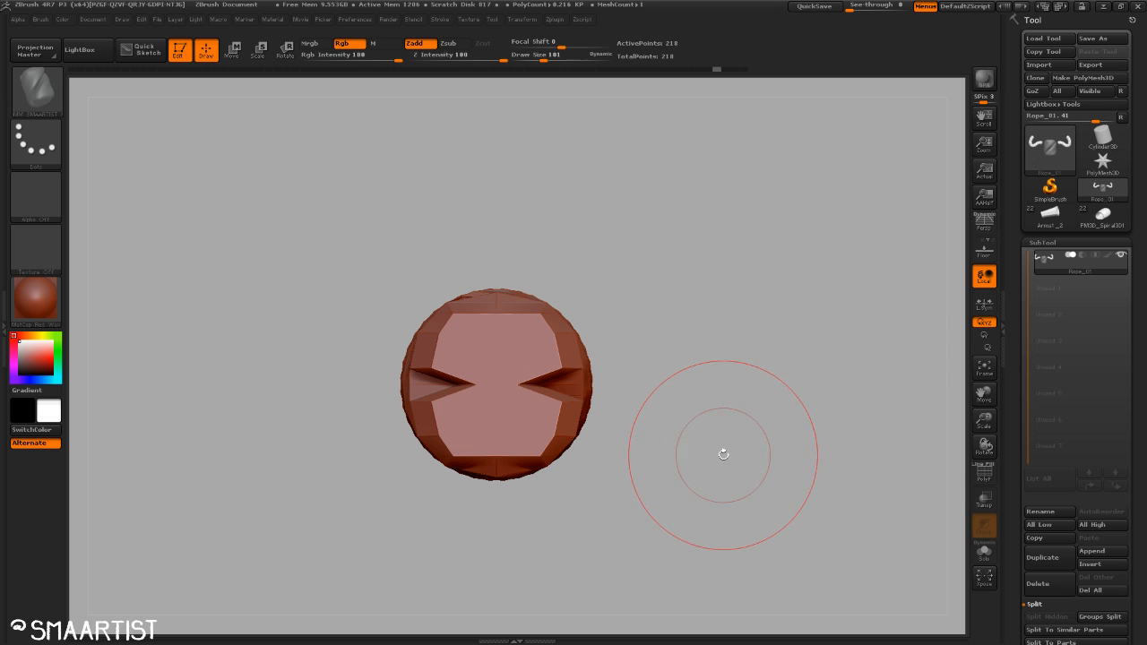
key("w")
mouse_move(498, 384)
left_mouse_down("shift")
mouse_move(497, 254)
mouse_move(502, 317)
left_mouse_up("shift")
left_click_drag(661, 456, 678, 414)
left_click_drag(657, 251, 651, 383, "alt")
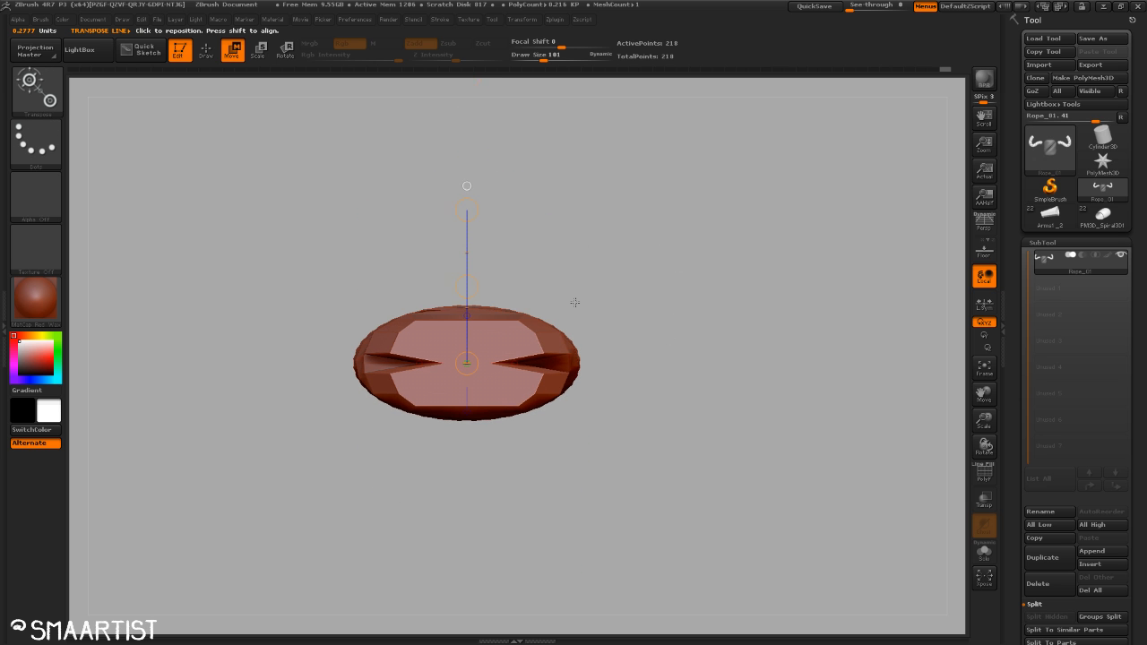
left_click_drag(467, 209, 469, 237)
key("ctrl+z")
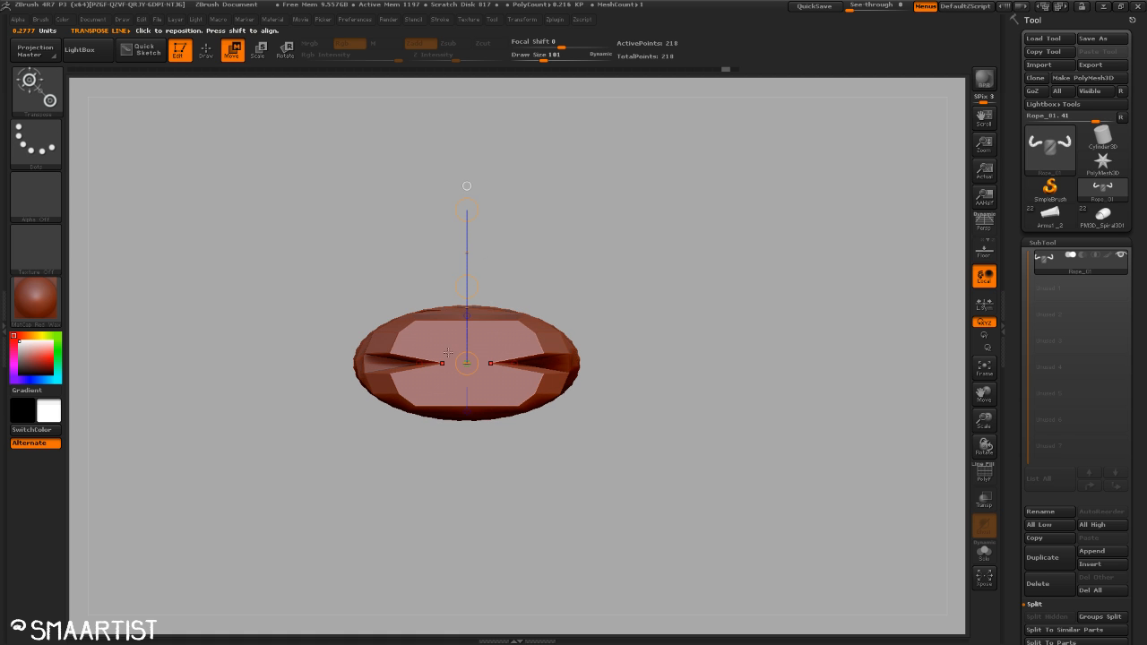
Show the polyframe, mask the middle band of the oval end, and try compressing the unmasked parts.
key("shift+f")
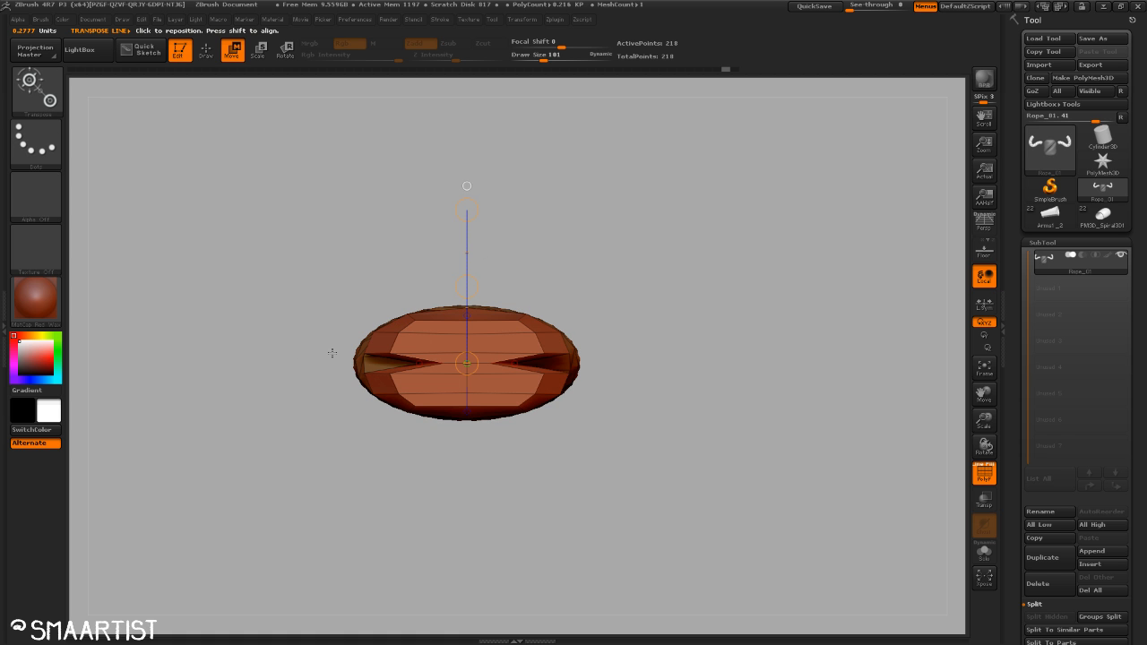
key("ctrl")
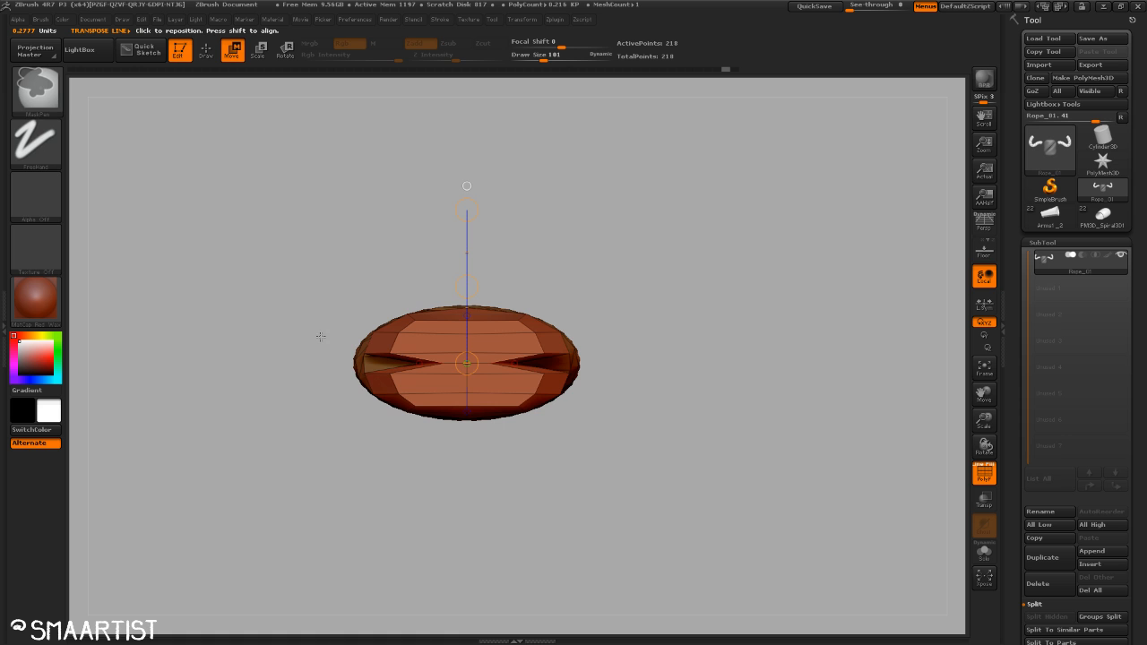
left_click_drag(322, 332, 607, 399, "ctrl")
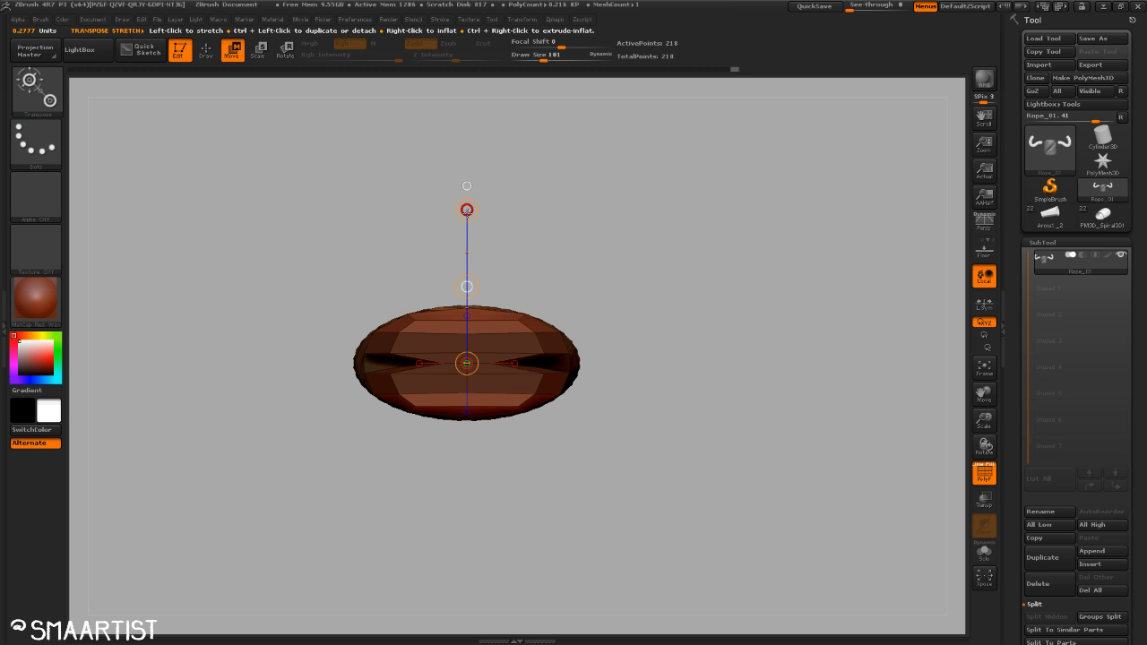
mouse_move(467, 212)
left_mouse_down()
mouse_move(473, 264)
mouse_move(473, 233)
left_mouse_up()
key("ctrl+z")
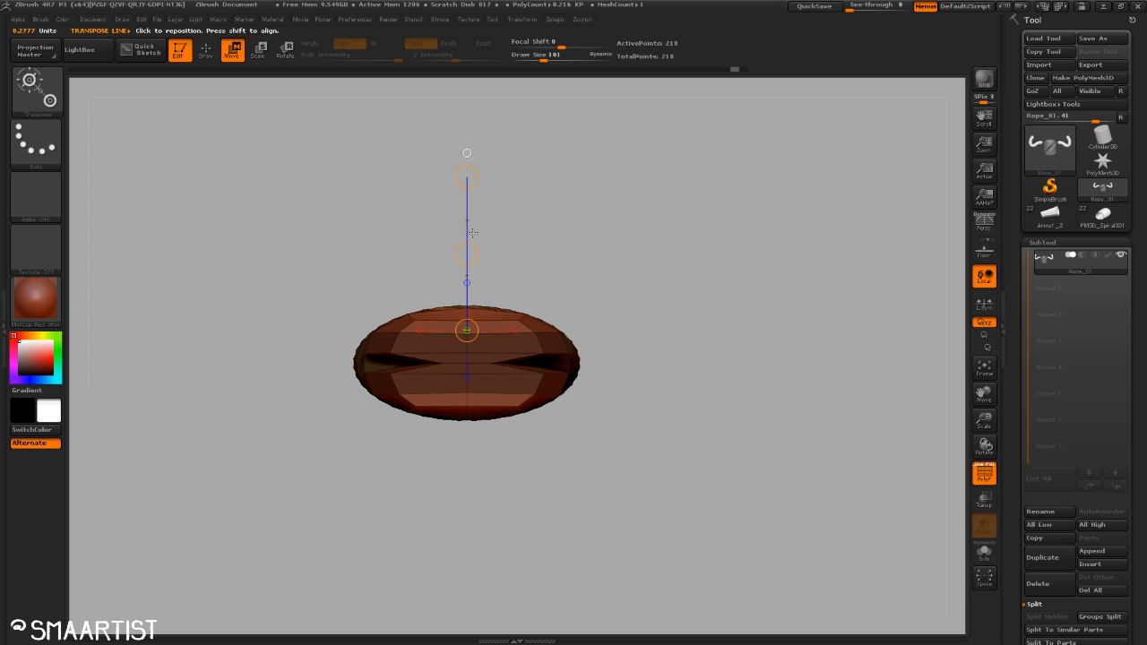
Flatten the oval segment further from front to back with Transpose Move and clear its mask.
key("ctrl")
key("ctrl")
left_click_drag(466, 177, 468, 227)
left_click_drag(520, 365, 541, 338)
mouse_move(466, 363)
left_mouse_down()
mouse_move(467, 248)
mouse_move(466, 273)
left_mouse_up()
mouse_move(649, 383)
left_mouse_down()
mouse_move(653, 246)
mouse_move(643, 317)
mouse_move(692, 361)
left_mouse_up()
mouse_move(680, 317)
left_mouse_down("ctrl")
mouse_move(740, 396)
mouse_move(672, 349)
mouse_move(695, 383)
mouse_move(658, 389)
mouse_move(717, 390)
mouse_move(695, 360)
mouse_move(746, 378)
mouse_move(702, 410)
mouse_move(727, 415)
mouse_move(737, 398)
mouse_move(715, 424)
mouse_move(787, 437)
mouse_move(727, 391)
mouse_move(747, 407)
mouse_move(686, 407)
mouse_move(691, 392)
left_mouse_up("ctrl")
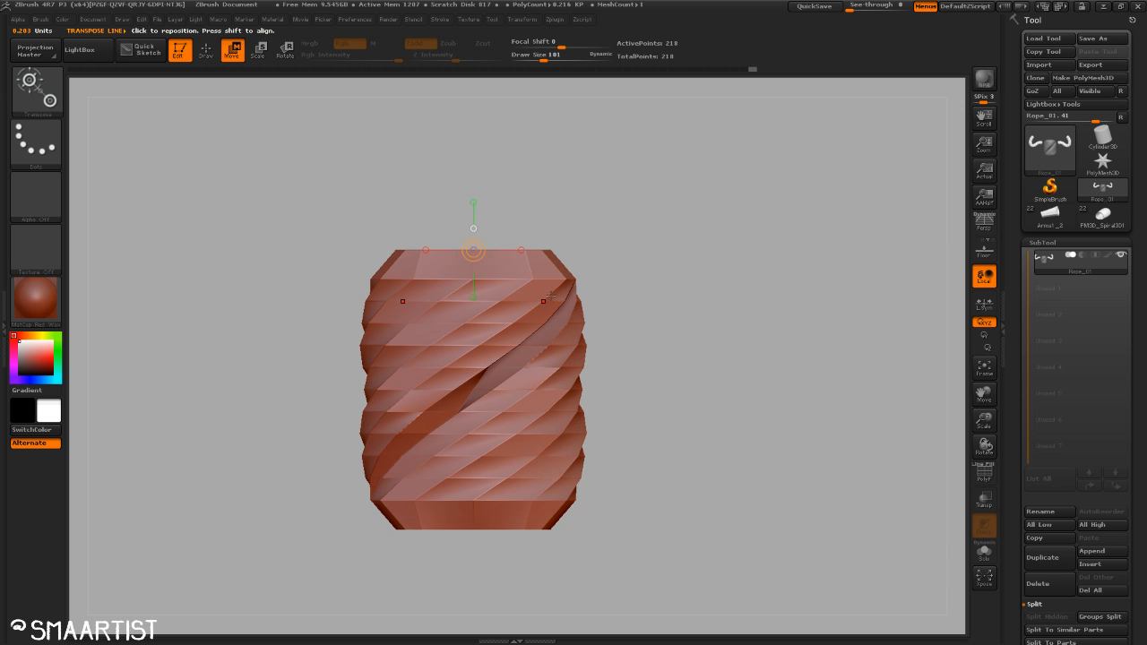
Leave Transpose Move and rename the flattened rope segment's subtool "Woven Border 1".
left_click_drag(641, 425, 732, 438)
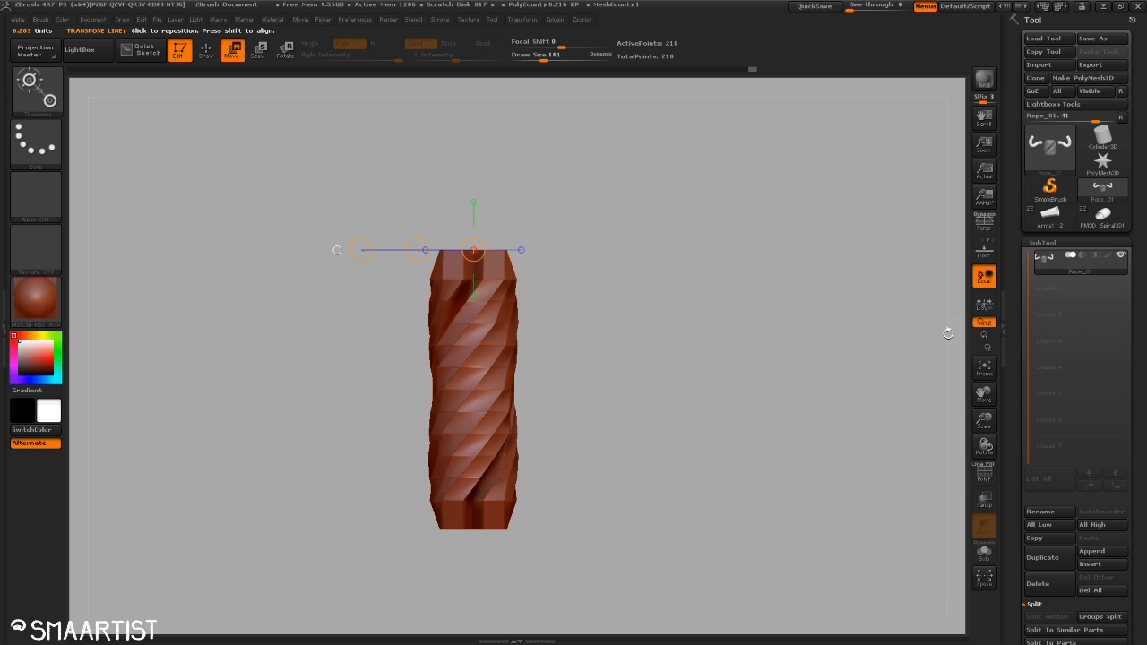
key("q")
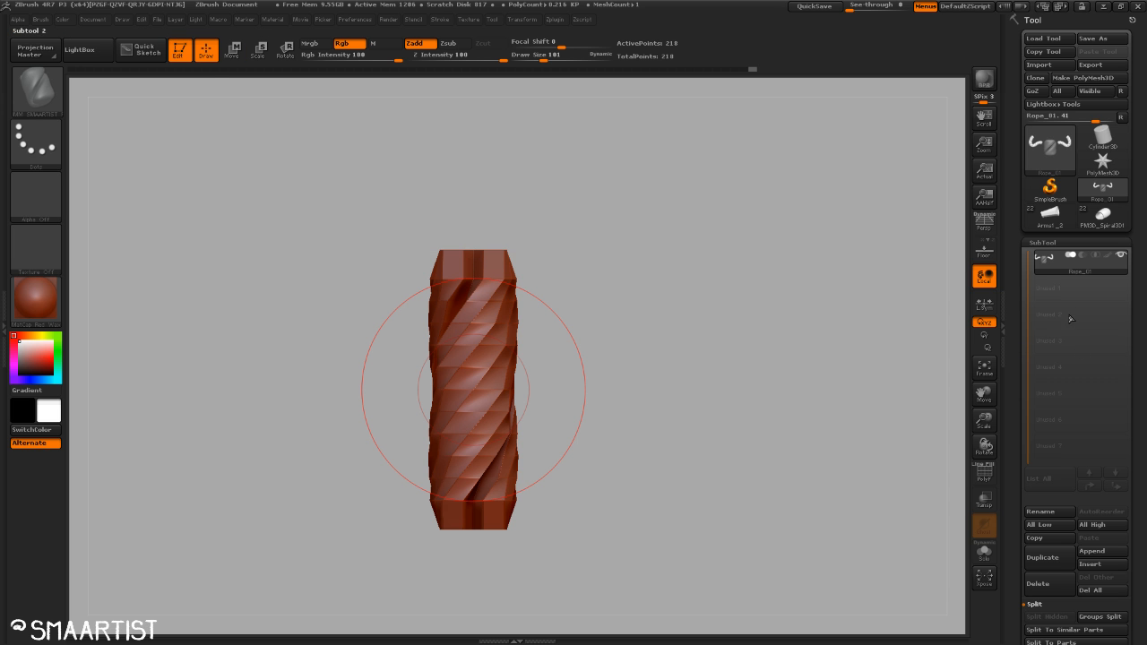
left_click(1065, 515)
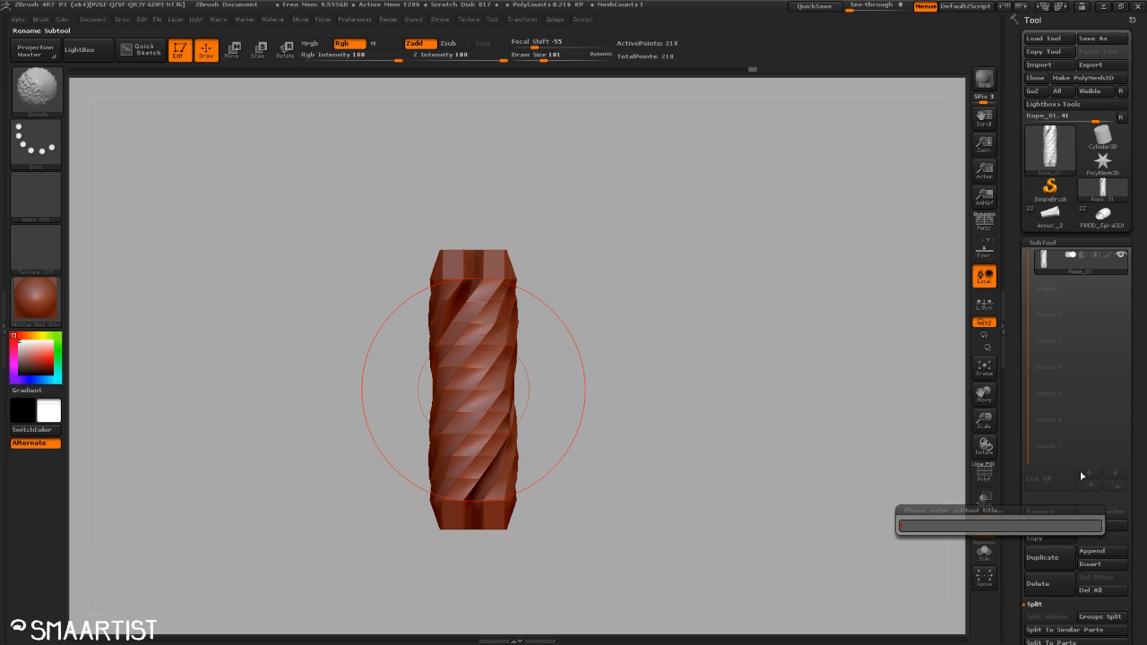
type("WE")
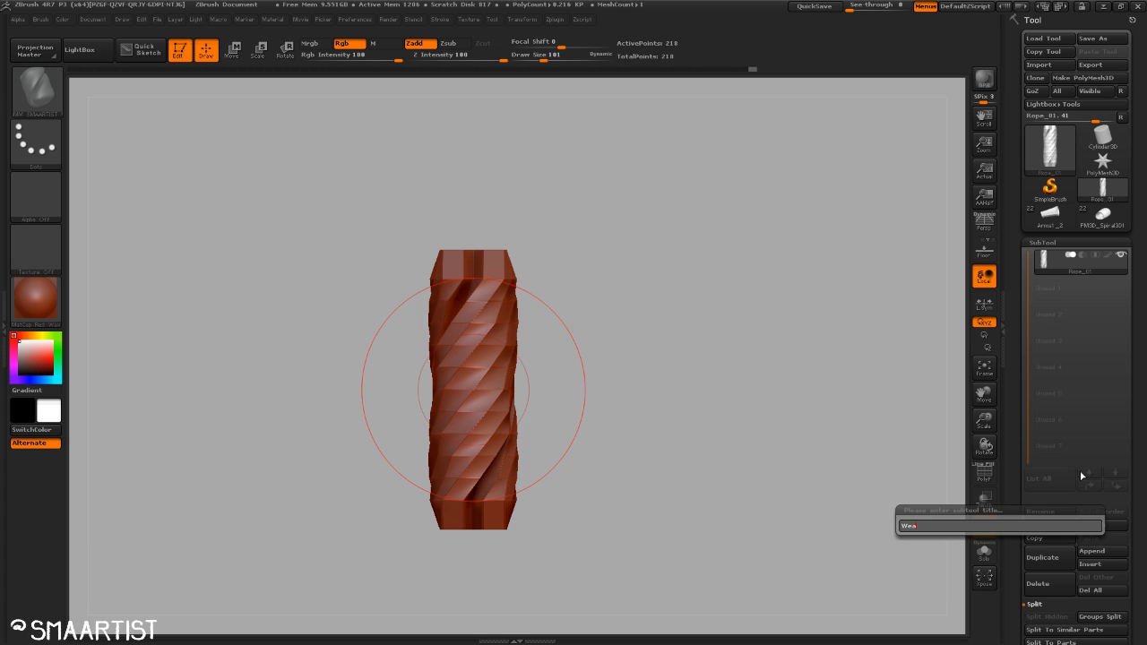
key("shift")
type("Border 1")
key("Return")
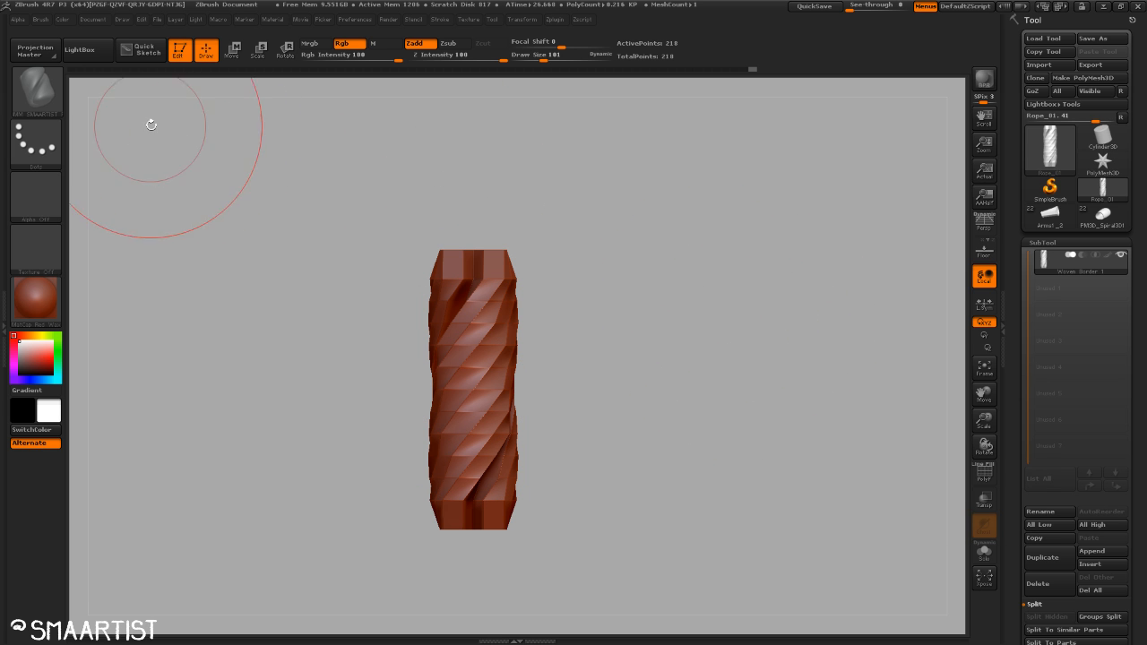
Turn on Dynamic Subdivision, append the segment to the current insert mesh brush, and select Woven Border 1 among its inserts.
key("d")
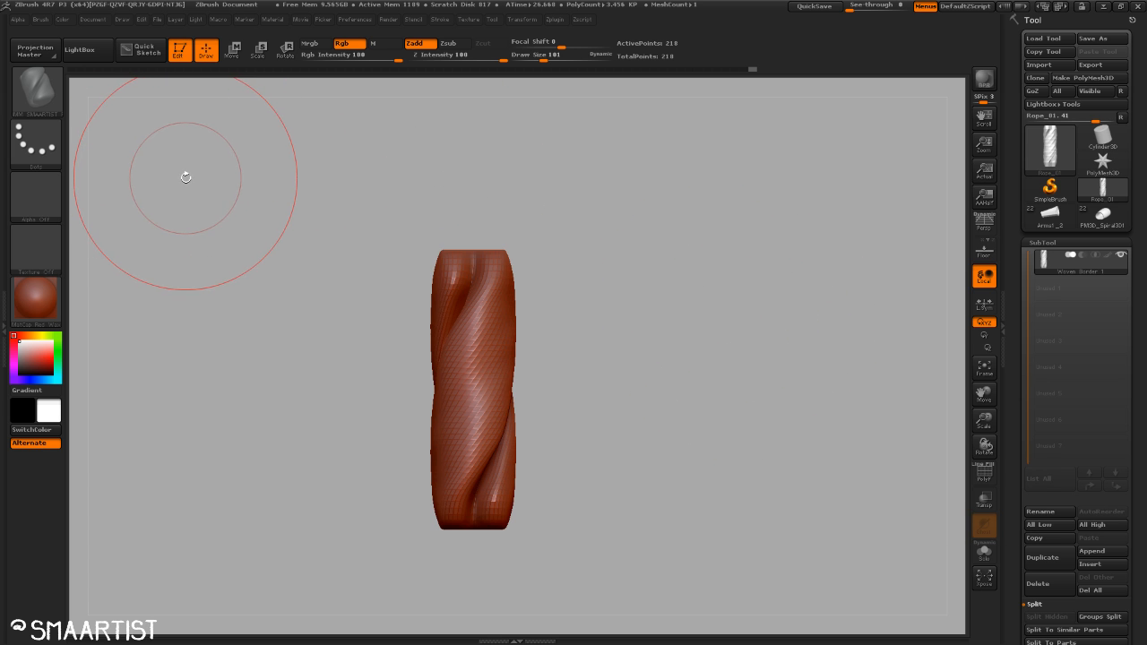
left_click(32, 102)
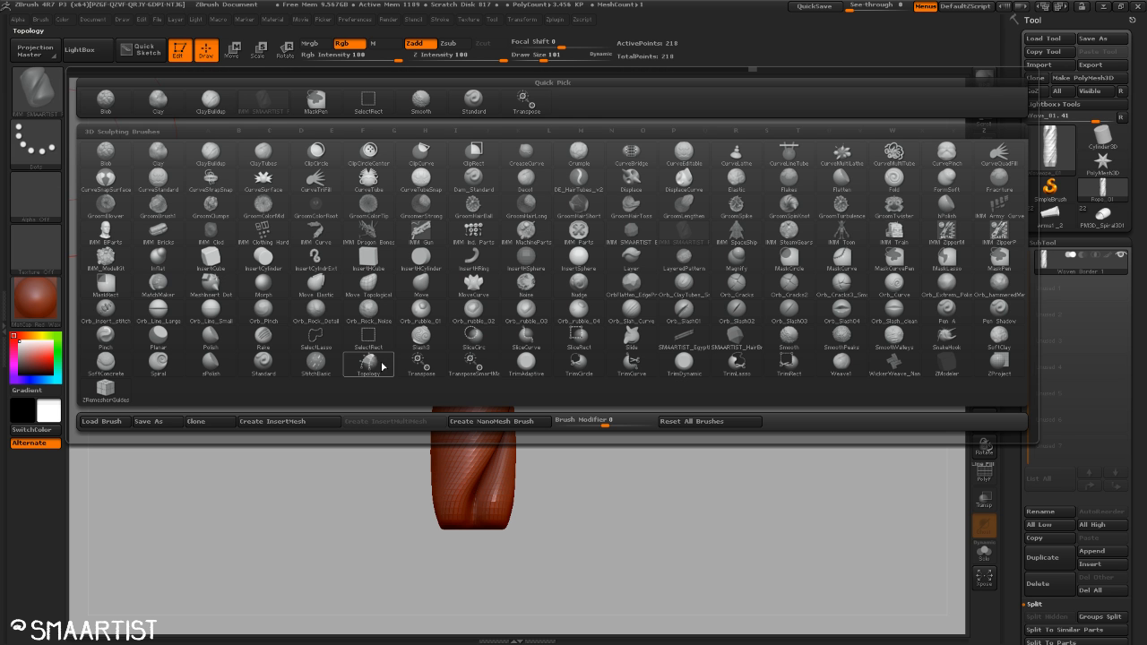
mouse_move(364, 353)
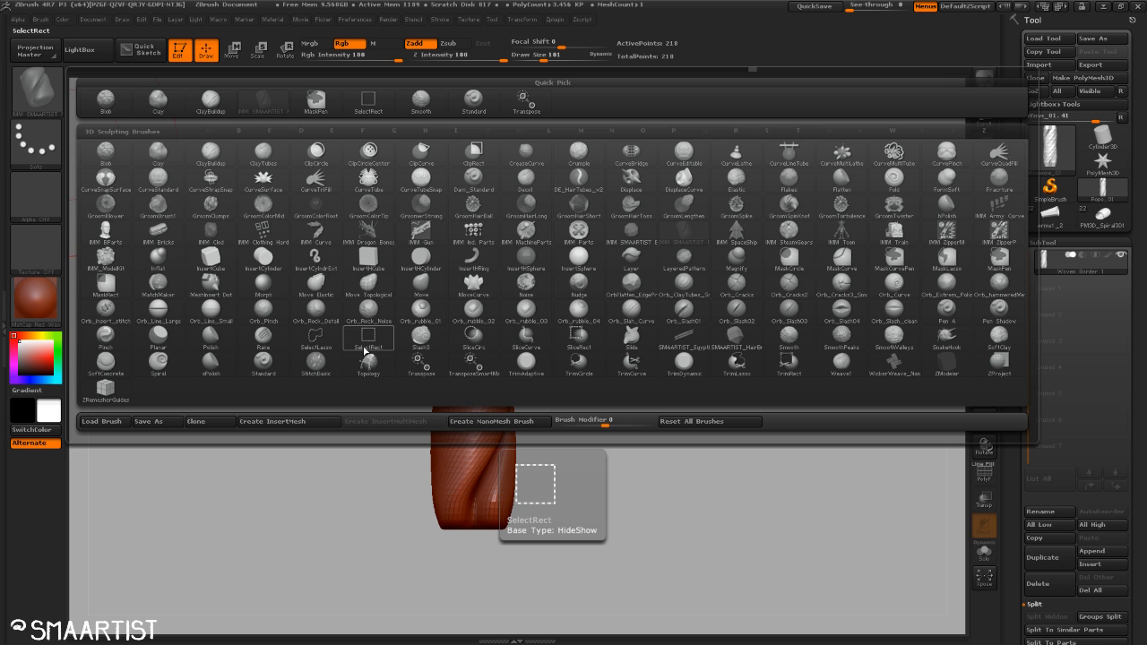
left_click(306, 422)
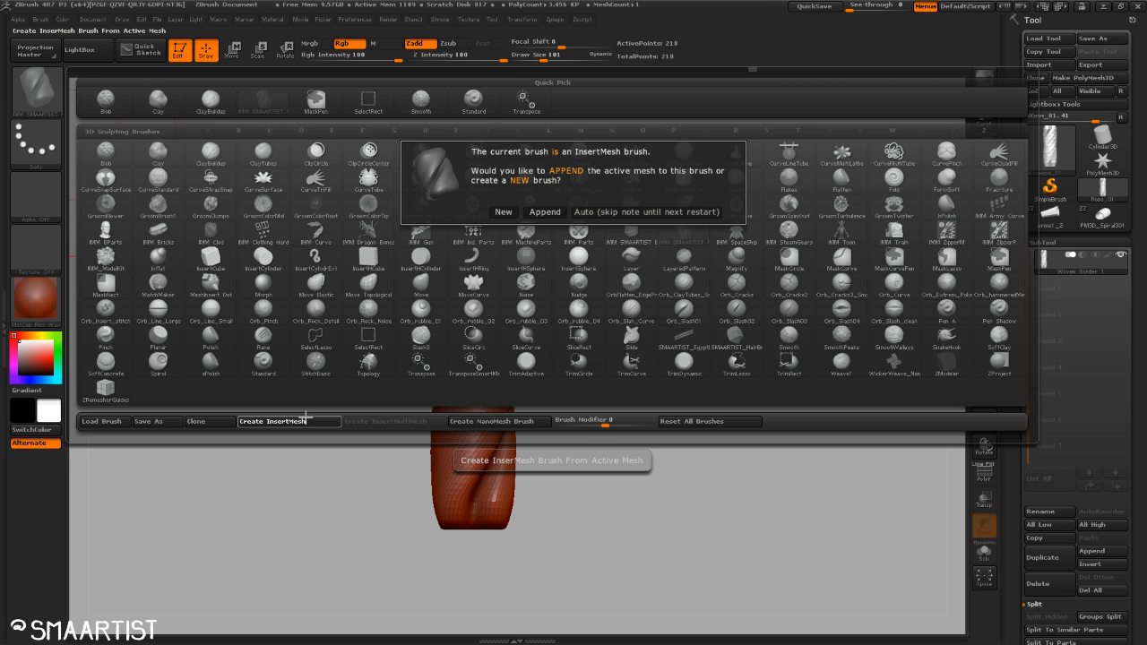
left_click(547, 212)
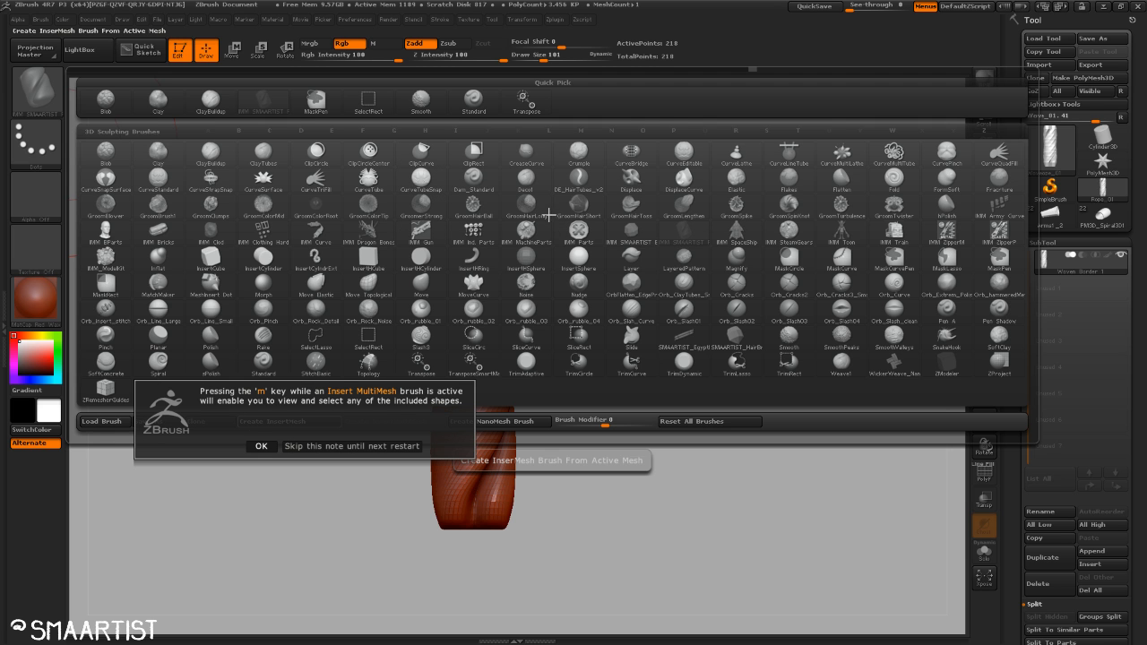
left_click(261, 446)
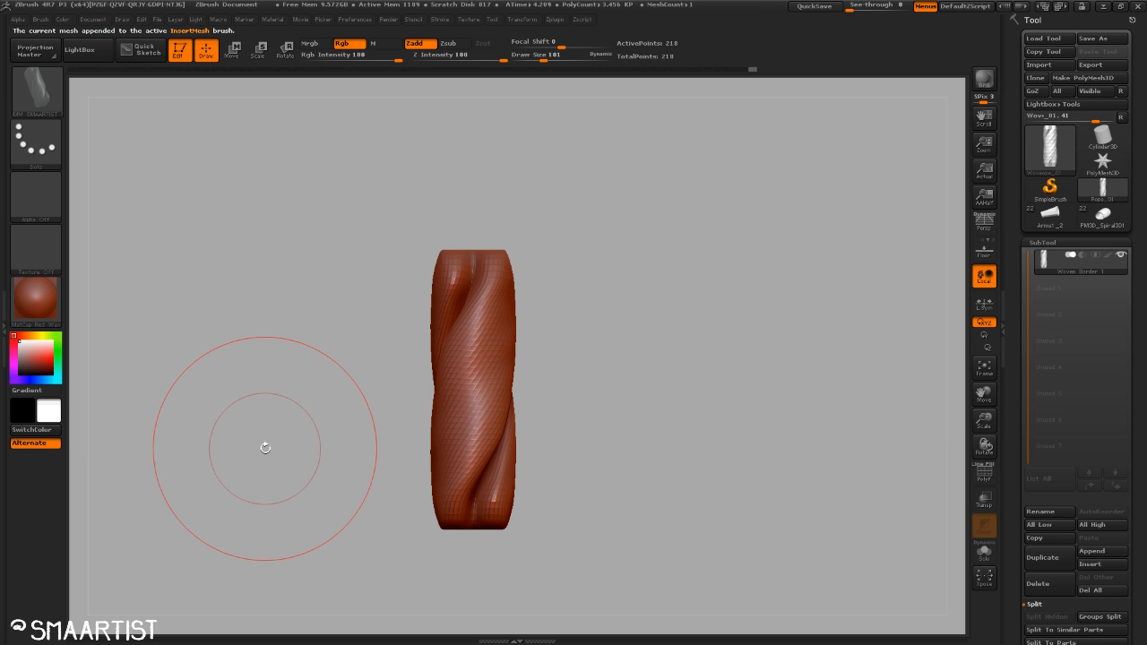
key("m")
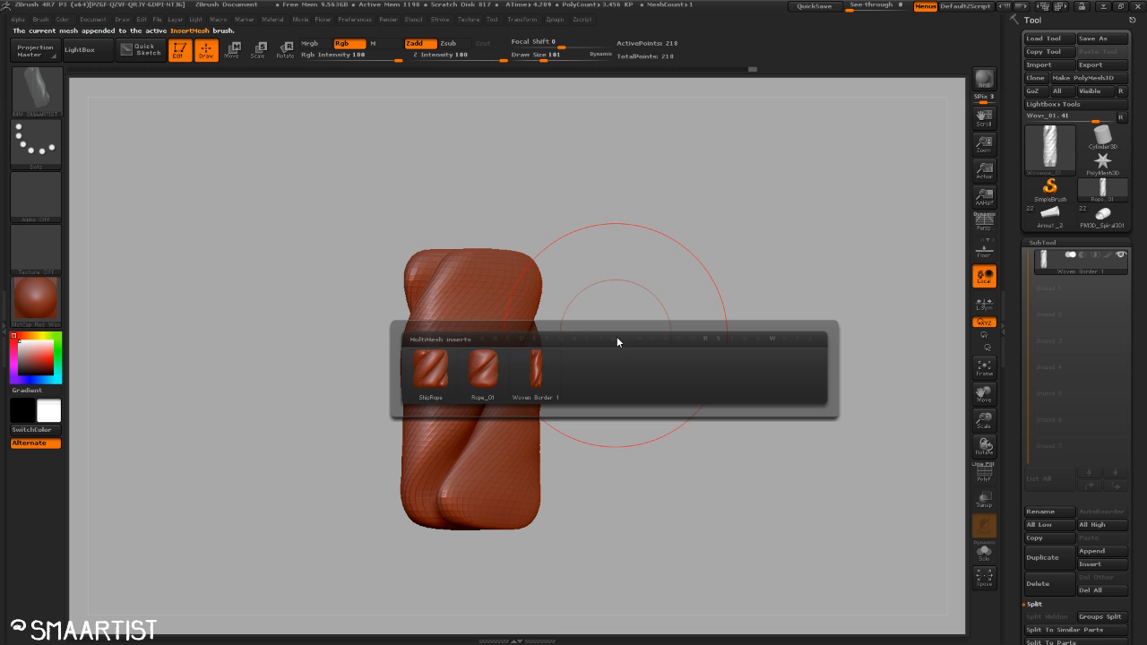
left_click(553, 381)
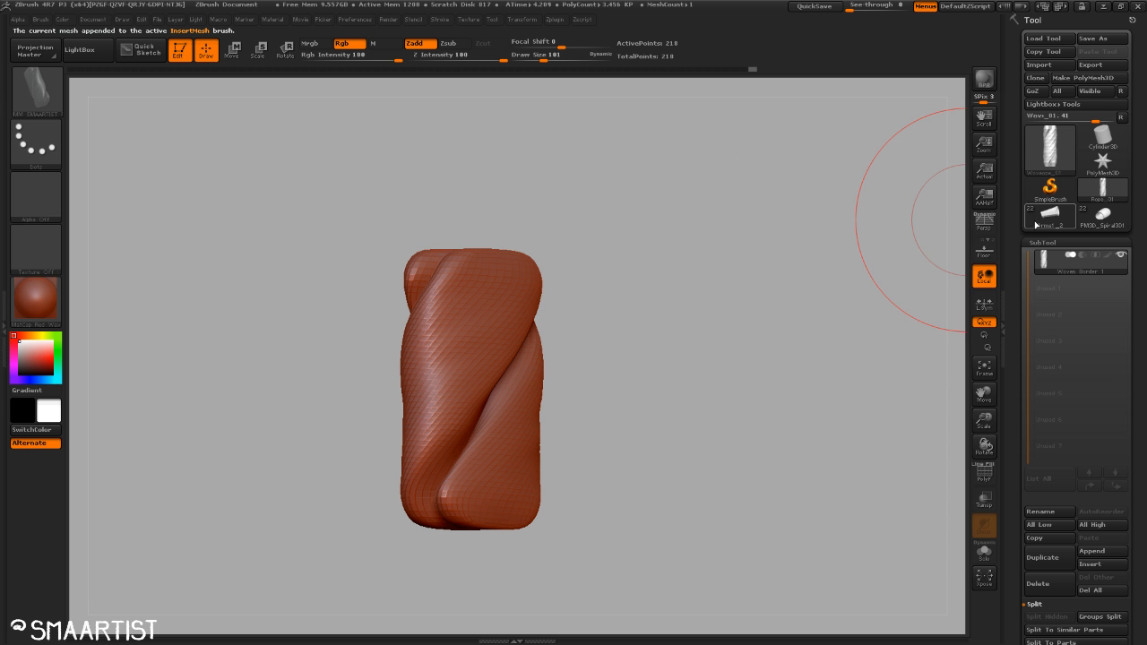
Switch to the PM3D_Spiral3D1 basket tool, frame its open border with a curve, and lay Woven Border 1 along it.
left_click(1104, 215)
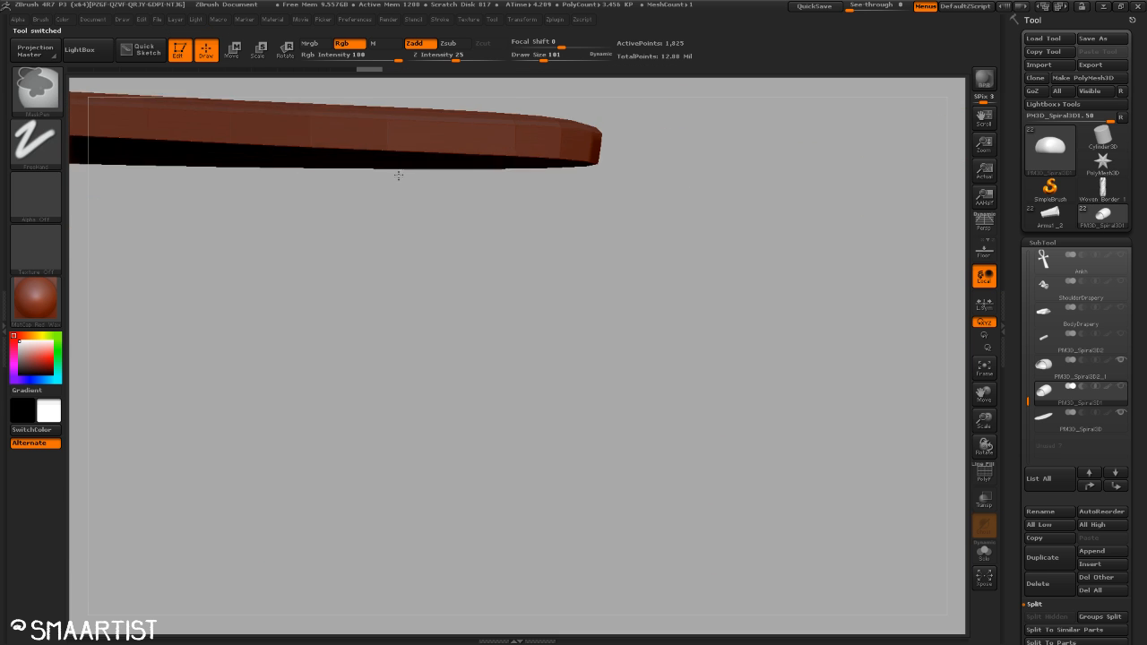
left_click_drag(721, 272, 631, 113)
left_click(448, 19)
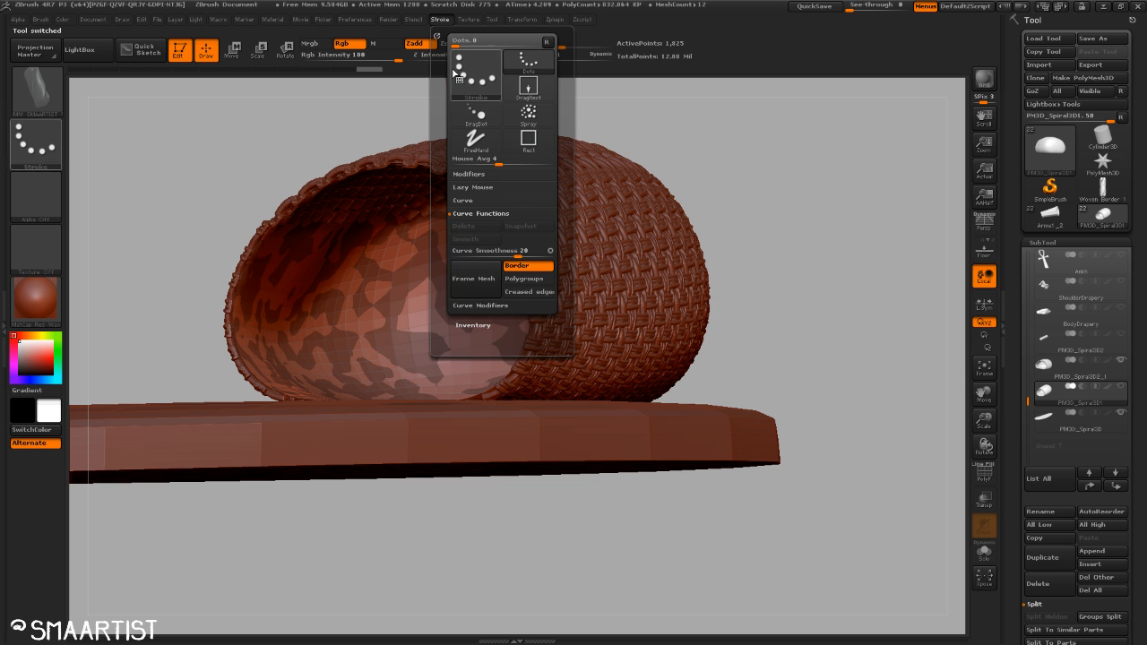
left_click(481, 287)
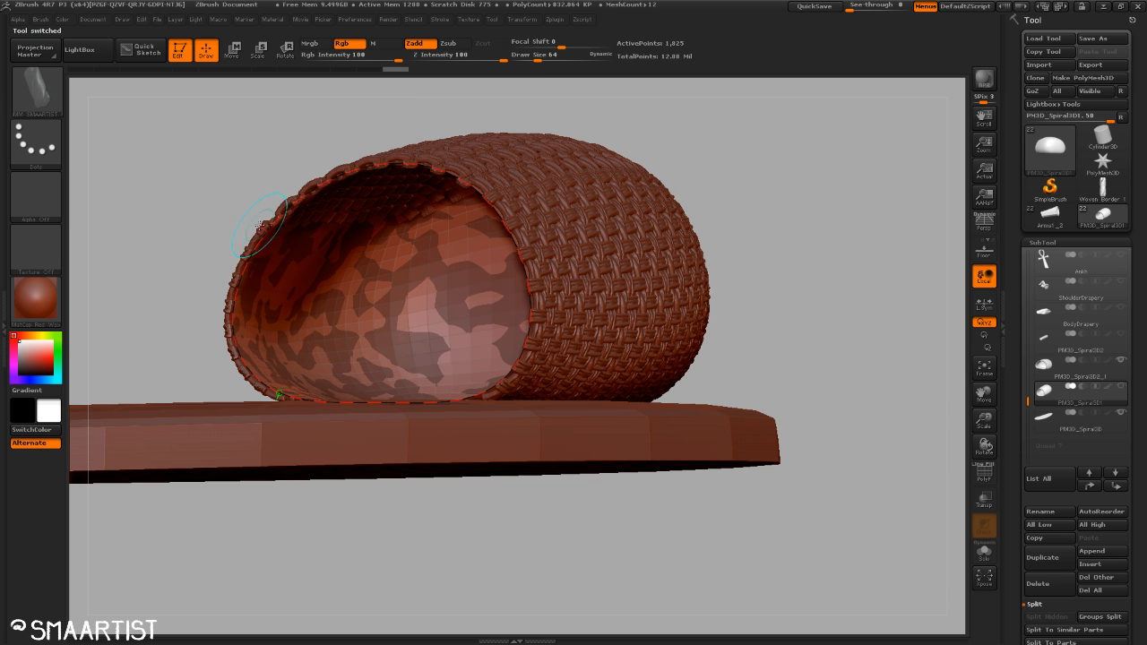
left_click(510, 232)
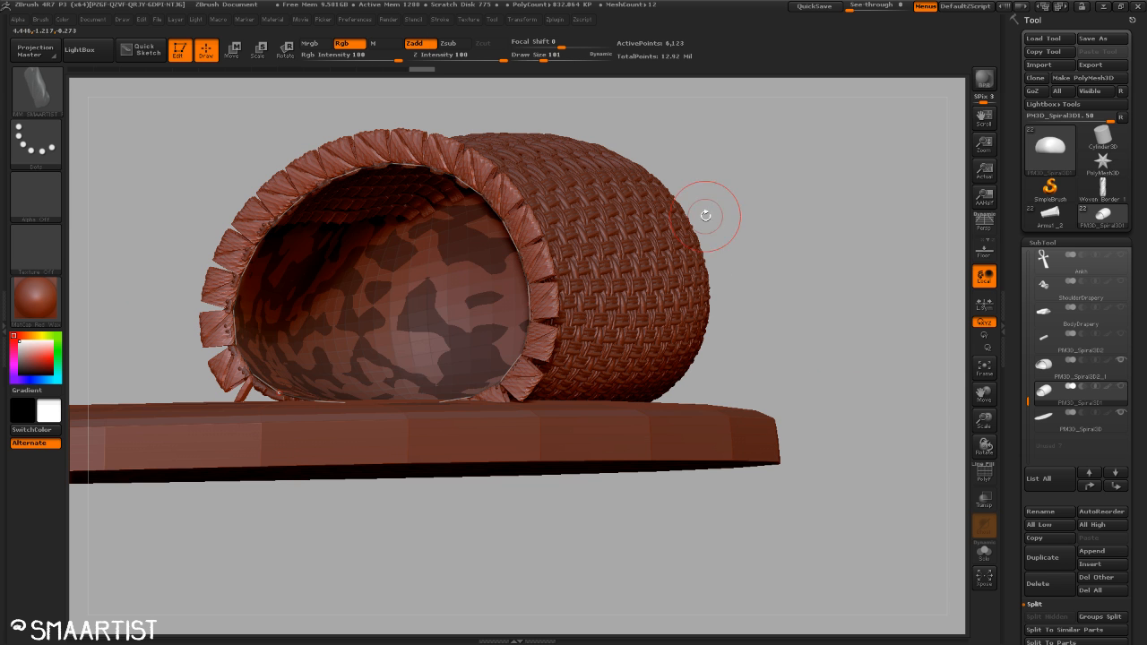
left_click_drag(962, 186, 266, 240)
left_click_drag(259, 240, 245, 228)
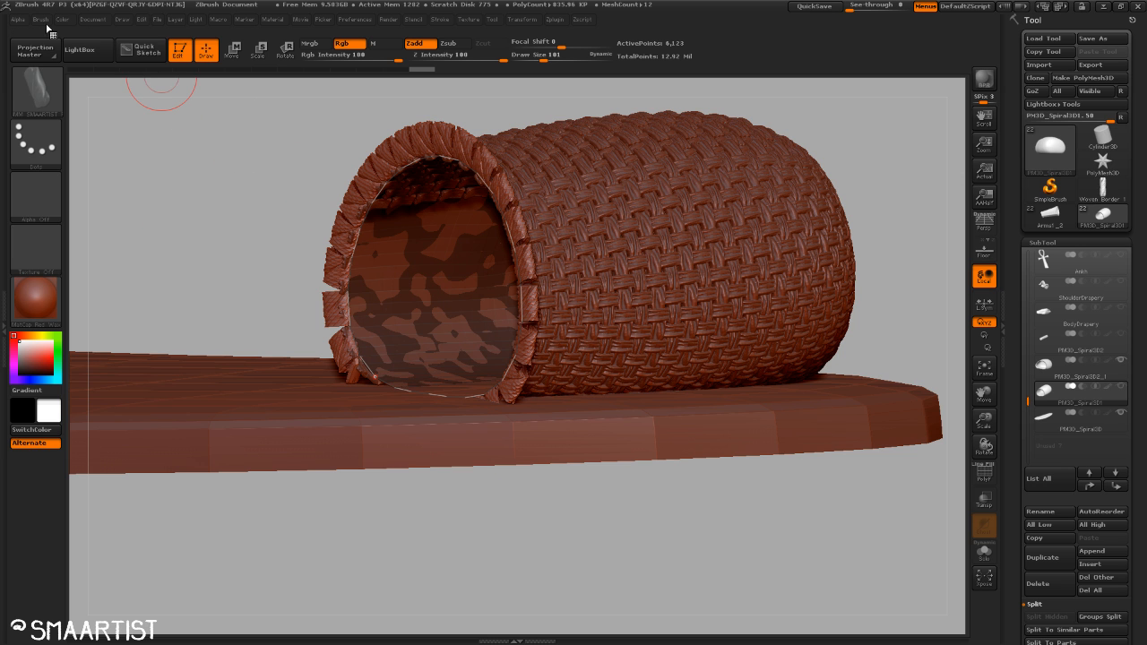
Set the brush's Tilt Brush modifier to 90 and update the woven border along the basket rim.
left_click(4, 195)
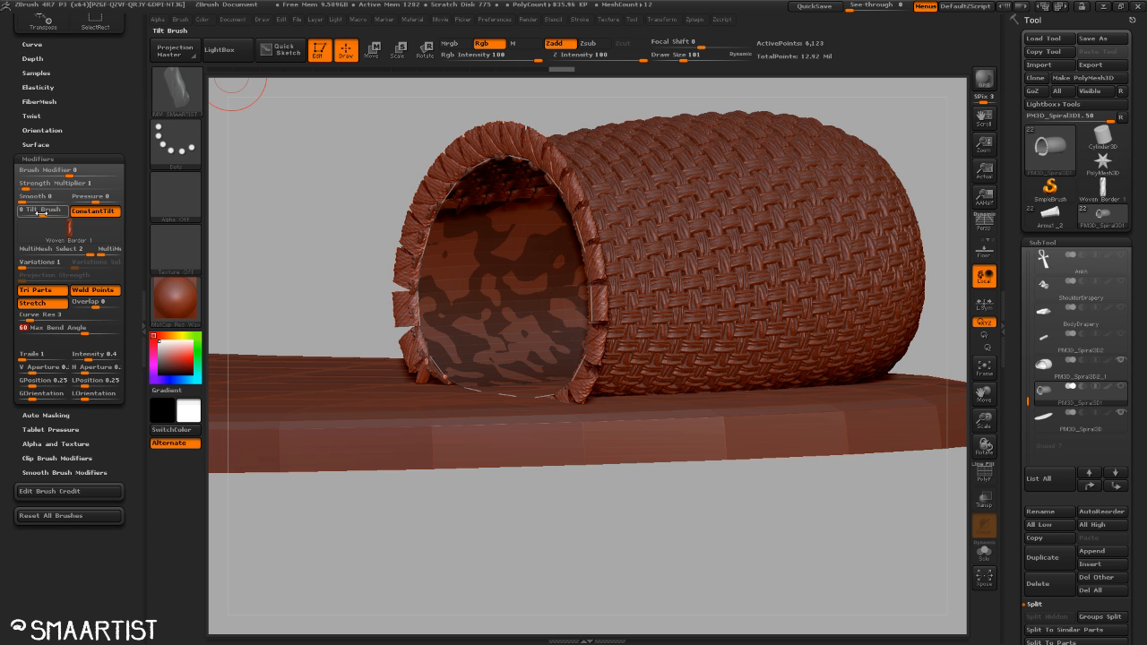
left_click_drag(40, 213, 56, 213)
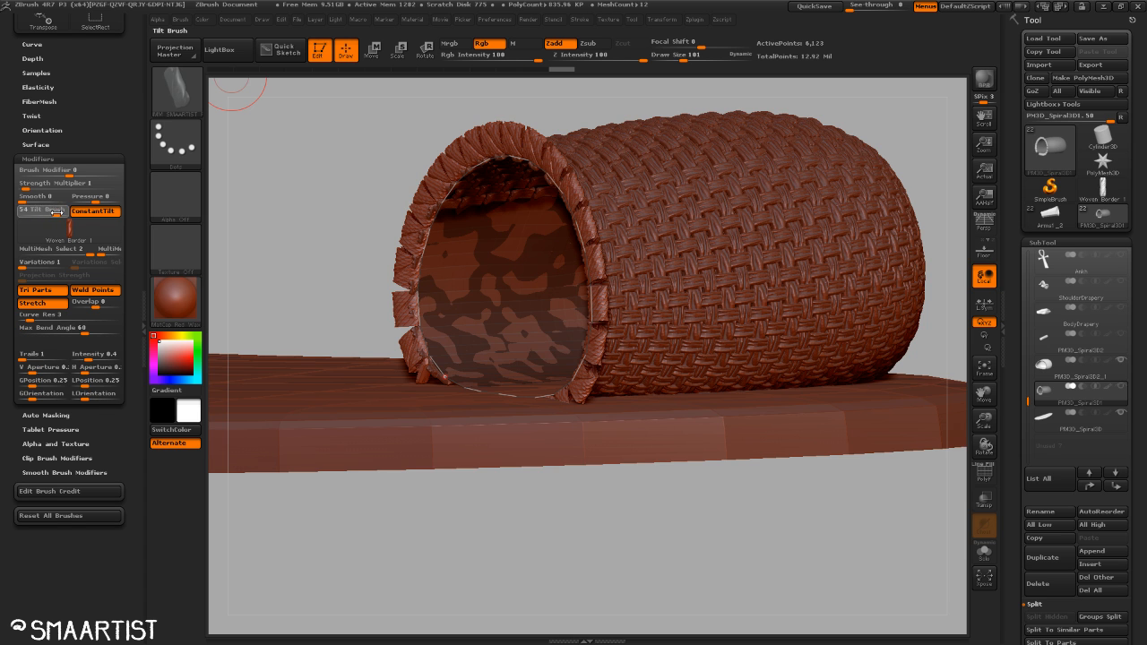
left_click(532, 165)
left_click_drag(400, 110, 429, 138)
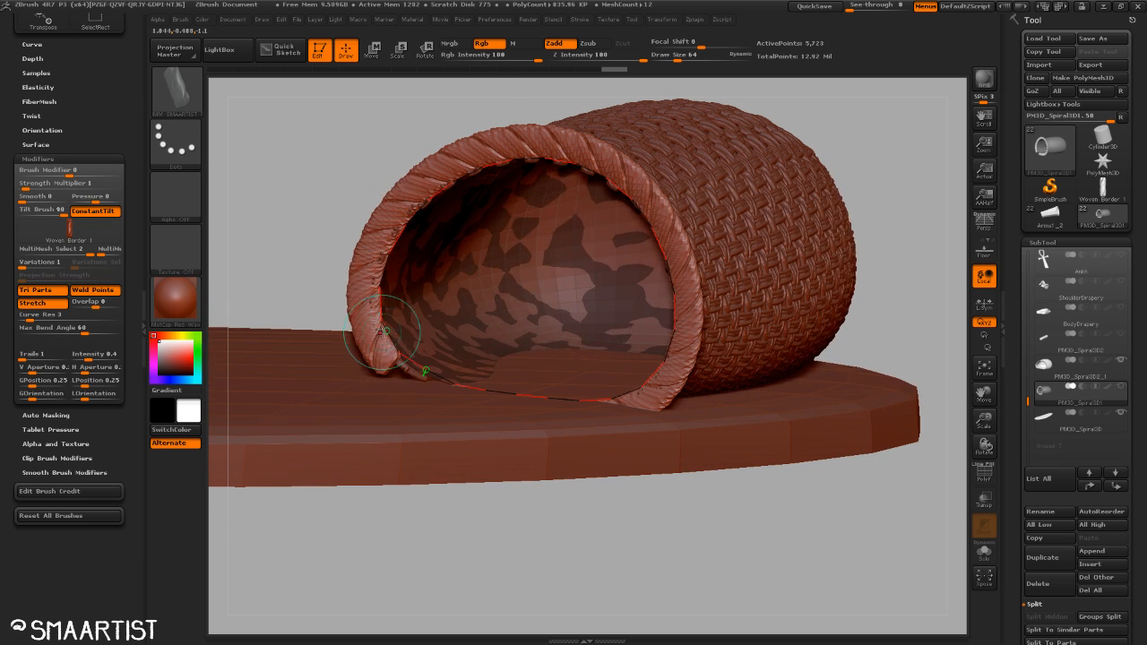
Adjust the border curve near its lower end and enlarge the draw size for broader curve editing.
left_click_drag(426, 371, 443, 384)
left_click_drag(346, 167, 421, 211)
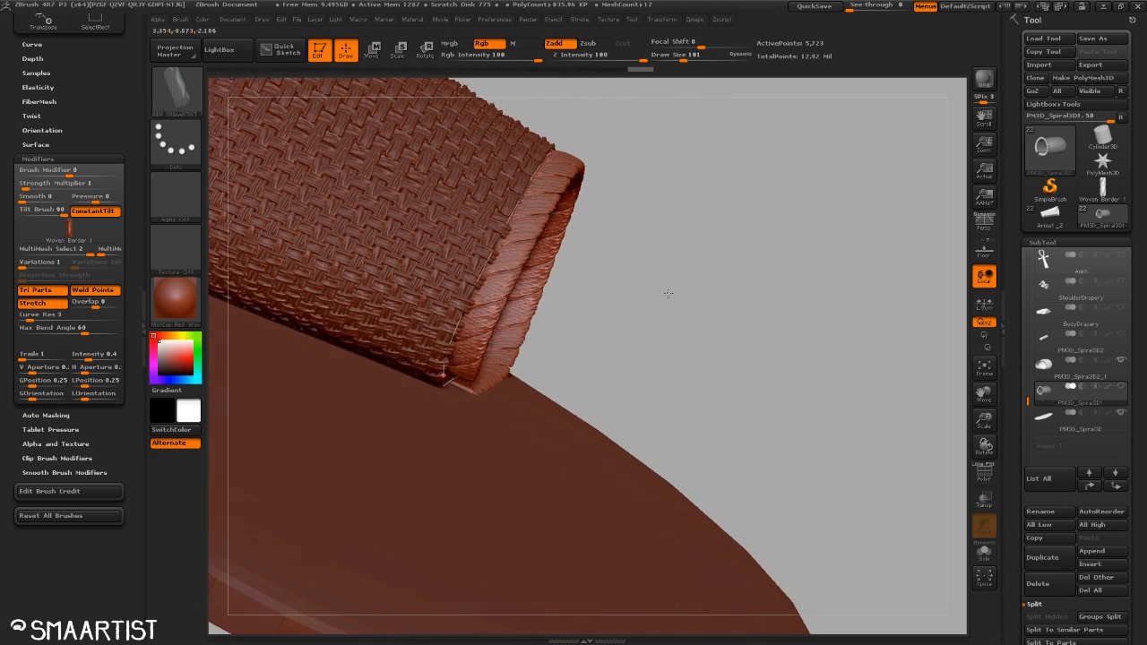
mouse_move(667, 293)
left_mouse_down()
mouse_move(604, 284)
mouse_move(435, 372)
mouse_move(446, 383)
left_mouse_up()
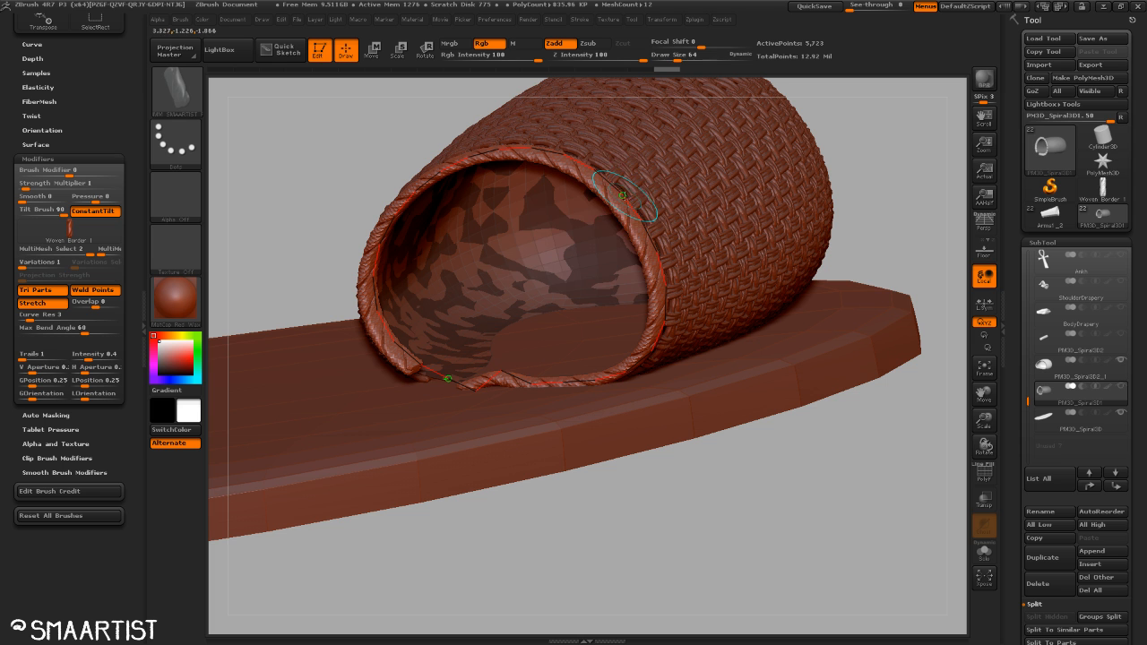
key("s")
left_click_drag(623, 195, 660, 184)
left_click(581, 20)
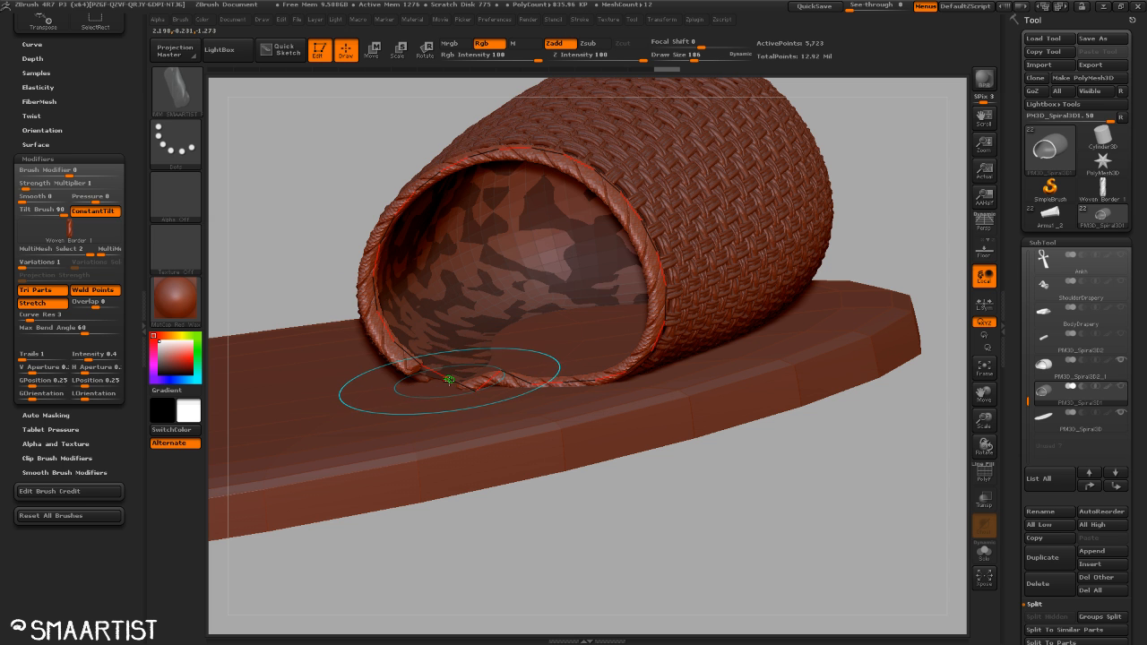
Pull the curve's lower section below the basket opening and reshape the border along the near side of the rim.
left_click(450, 380)
left_click_drag(498, 408, 473, 391)
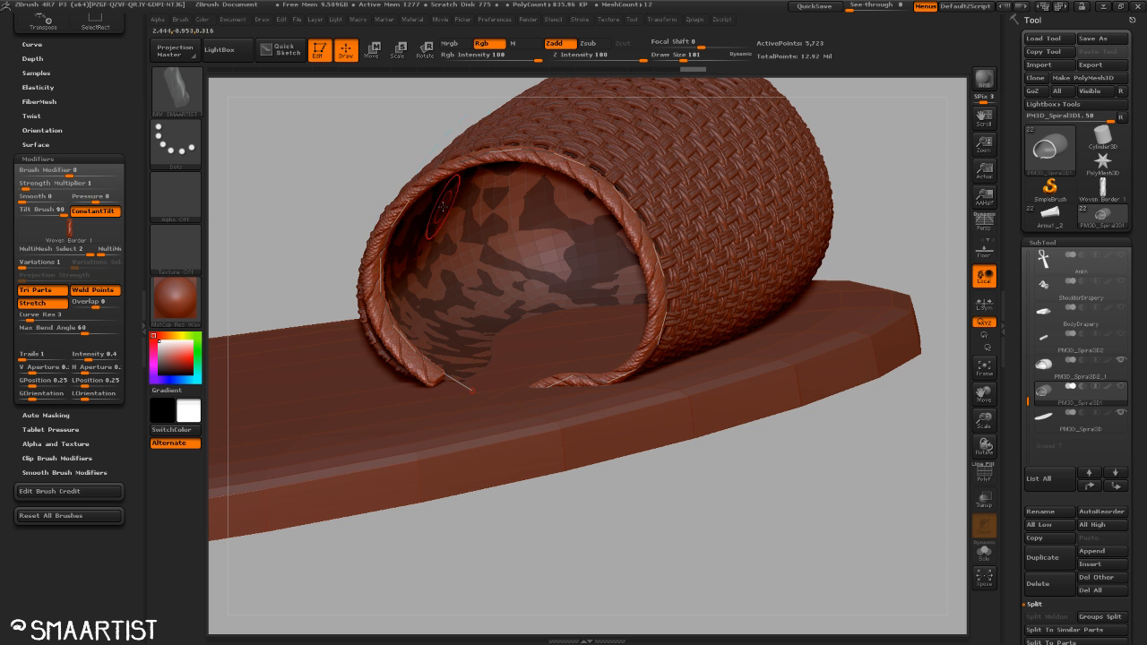
left_click(389, 225)
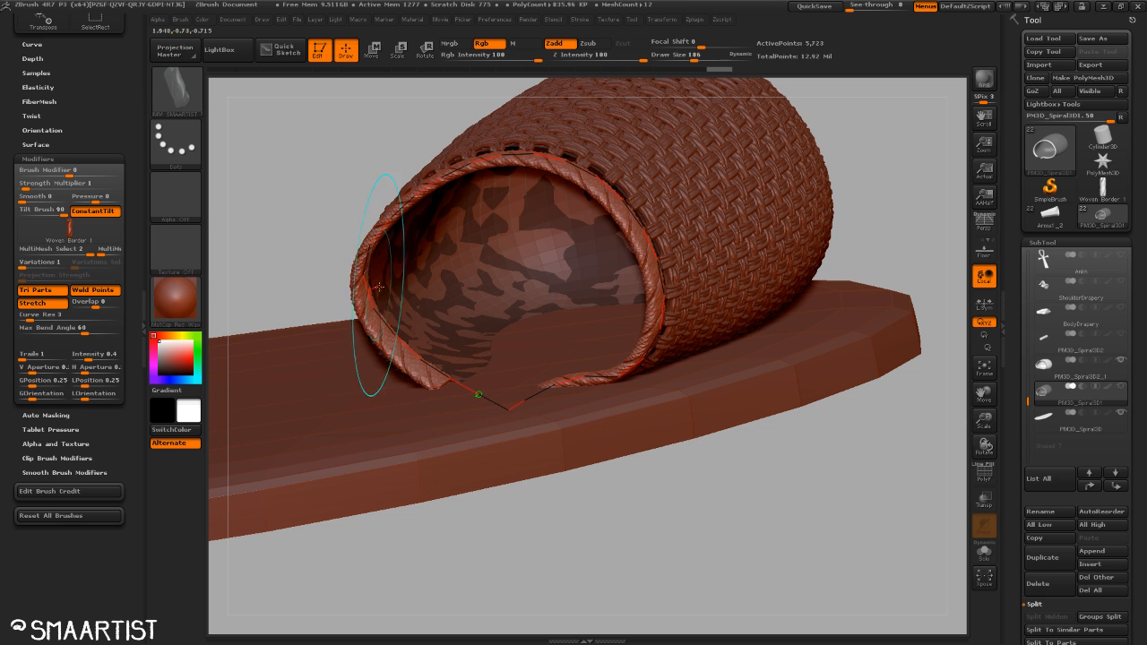
left_click(391, 334)
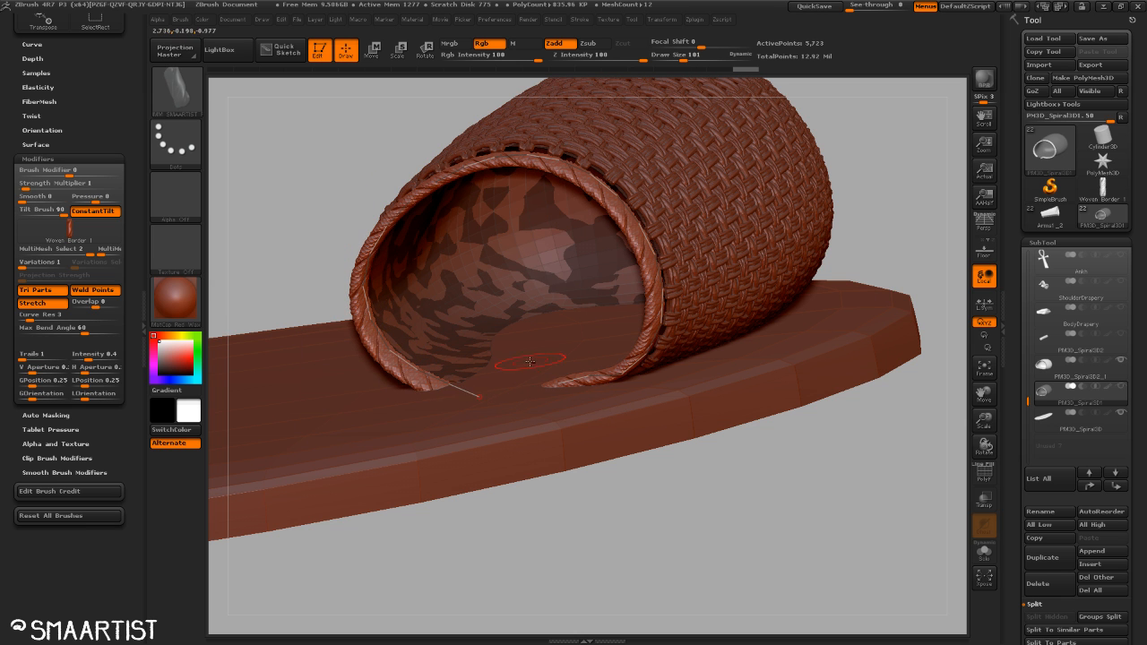
Nudge the border curve back toward the basket weave to close the gap along the rim.
mouse_move(889, 245)
left_mouse_down()
mouse_move(838, 235)
mouse_move(814, 211)
mouse_move(806, 183)
mouse_move(822, 168)
left_mouse_up()
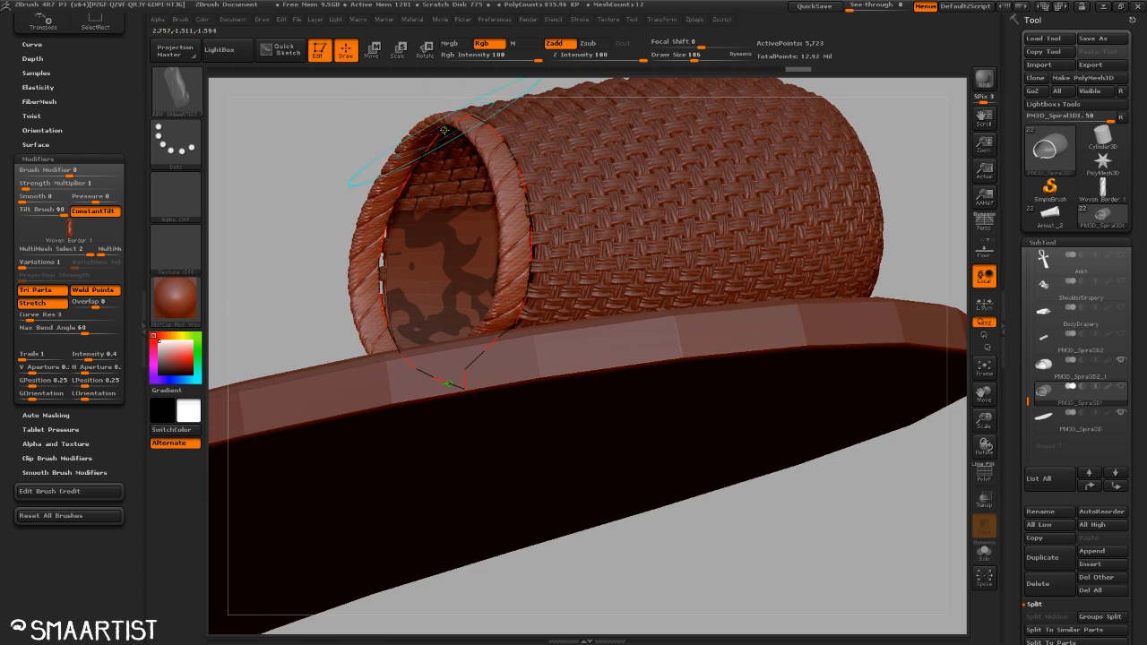
left_click_drag(309, 126, 469, 172)
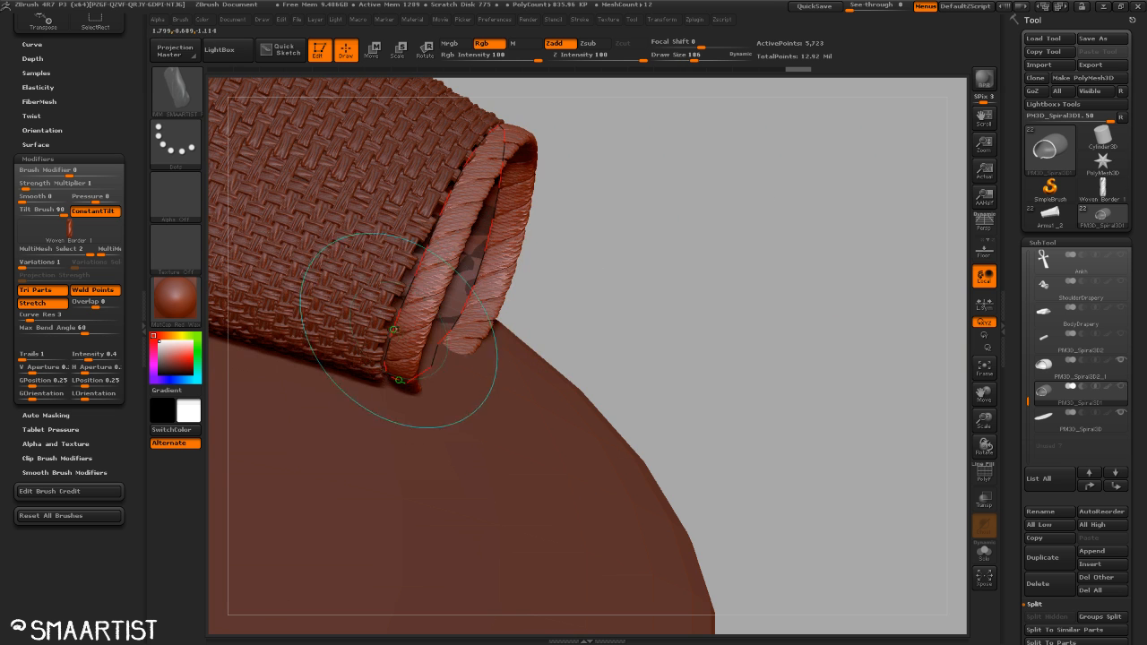
left_click_drag(394, 329, 388, 311)
left_click_drag(430, 236, 421, 231)
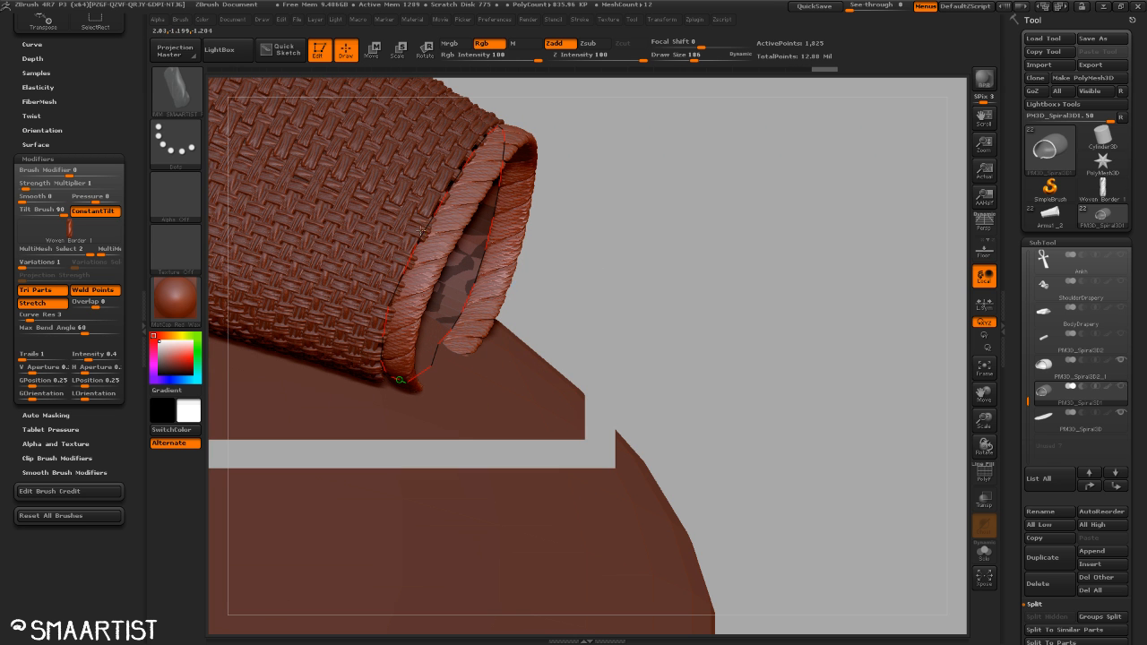
left_click_drag(651, 242, 606, 172)
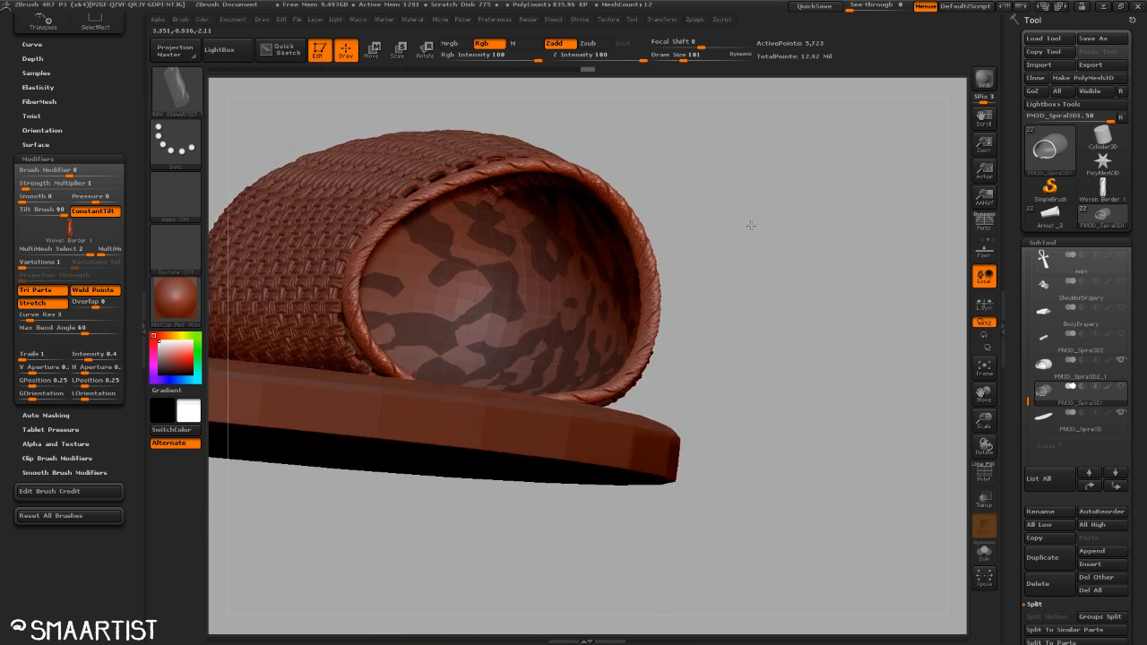
Split the unmasked points of the basket subtool so the woven border becomes a separate subtool.
left_click_drag(751, 222, 587, 251)
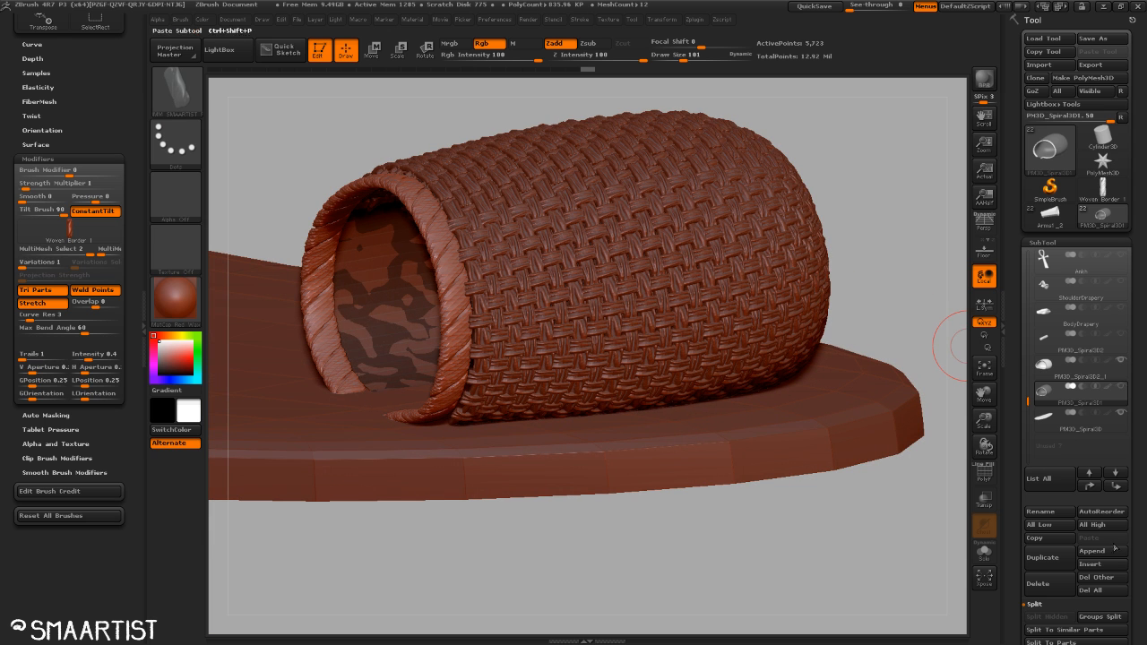
scroll(1135, 601, "down", 3)
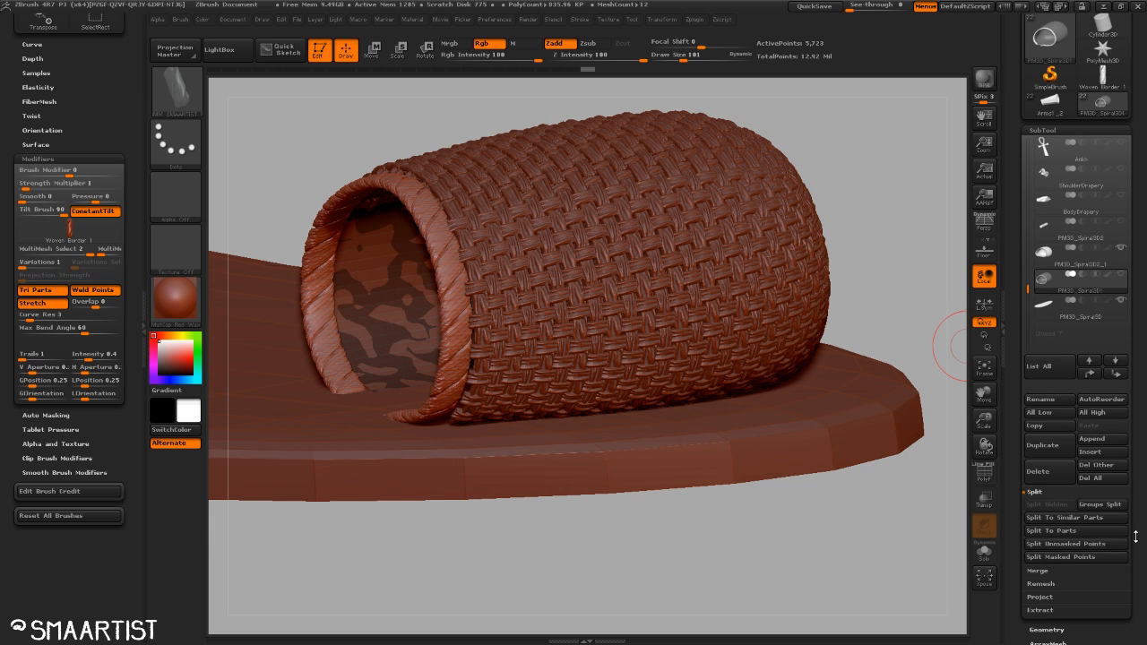
left_click(1080, 544)
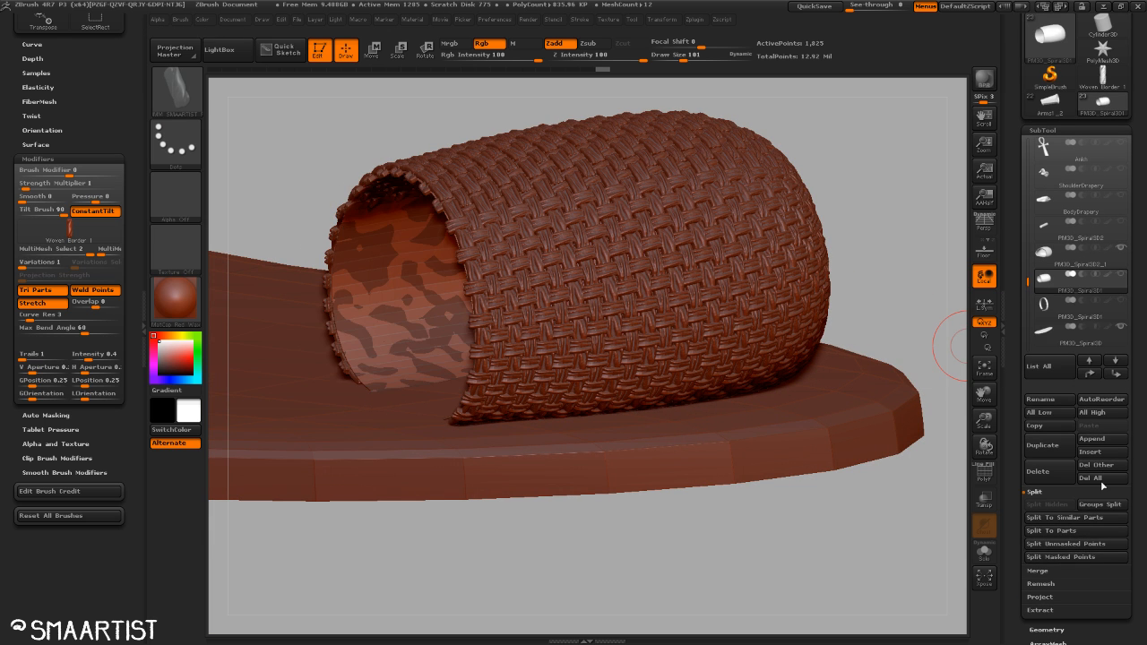
Select the separated border ring subtool and smooth it with Dynamic Subdivision.
left_click(1051, 308)
left_click_drag(529, 106, 427, 135)
left_click_drag(487, 164, 618, 230)
key("d")
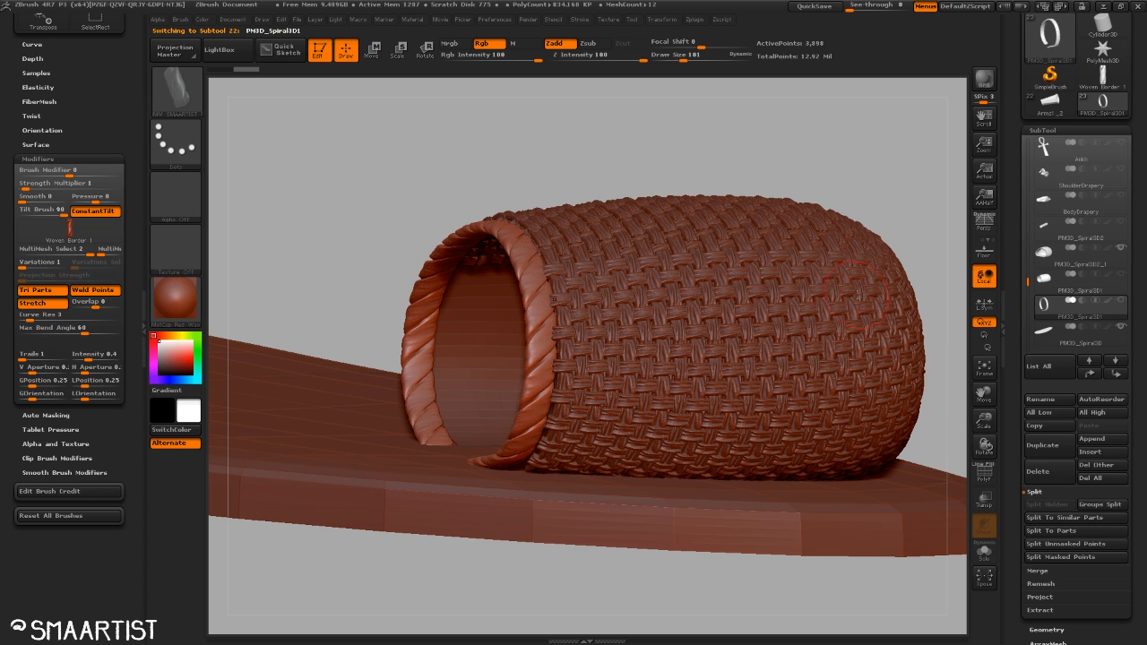
Use the Move brush to push the border ring's end outward against the lower edge of the basket opening.
mouse_move(856, 292)
left_mouse_down()
mouse_move(892, 241)
mouse_move(875, 230)
mouse_move(905, 264)
mouse_move(807, 307)
mouse_move(801, 343)
mouse_move(797, 266)
mouse_move(806, 330)
mouse_move(740, 333)
mouse_move(737, 377)
mouse_move(763, 418)
mouse_move(605, 380)
mouse_move(522, 384)
left_mouse_up()
key("b")
key("m")
key("v")
key("s")
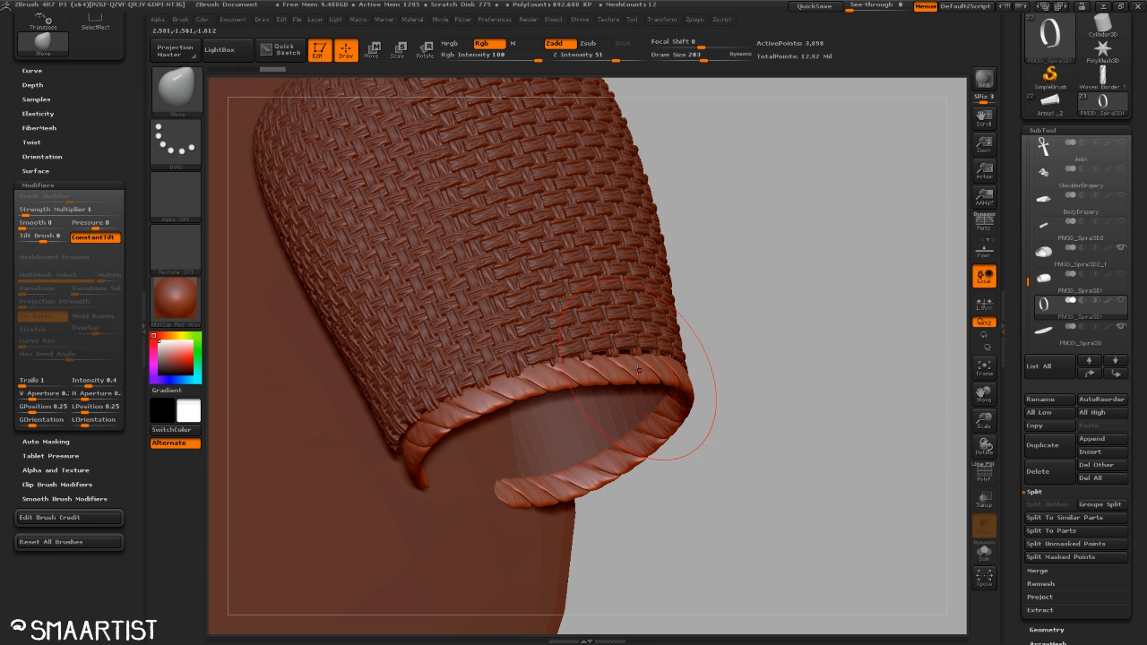
left_click_drag(863, 390, 610, 381)
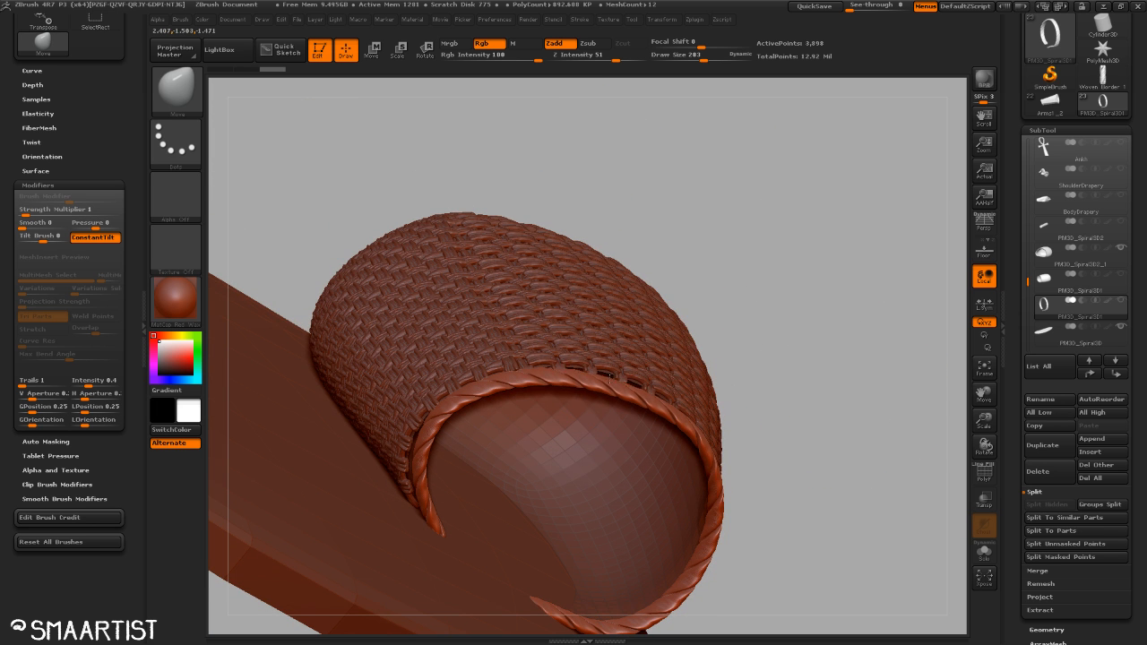
left_click_drag(845, 308, 769, 320)
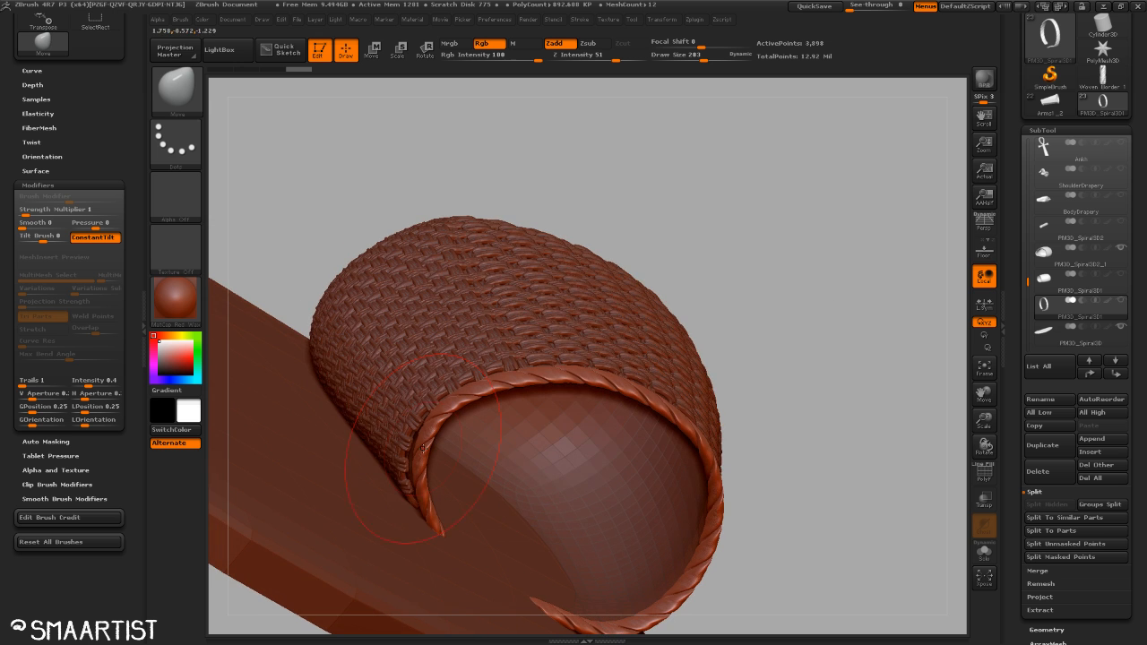
left_click_drag(415, 473, 407, 473)
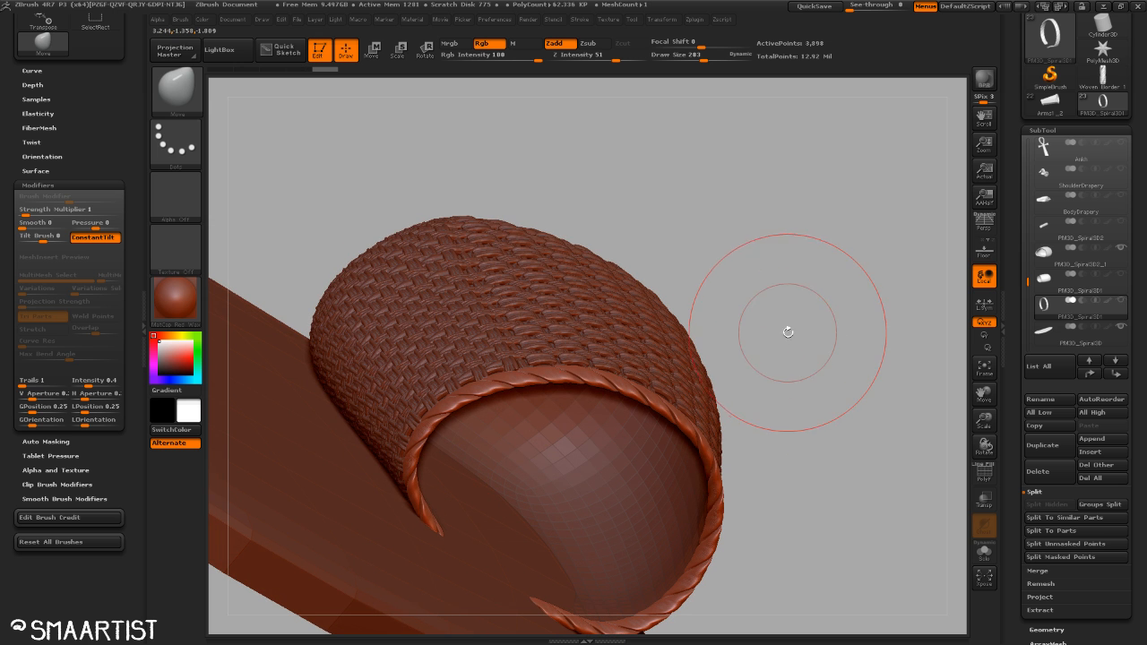
Nudge the border ring with the Move brush so it hugs the weave around both sides of the rim.
mouse_move(789, 328)
left_mouse_down()
mouse_move(813, 333)
mouse_move(802, 379)
mouse_move(856, 354)
left_mouse_up()
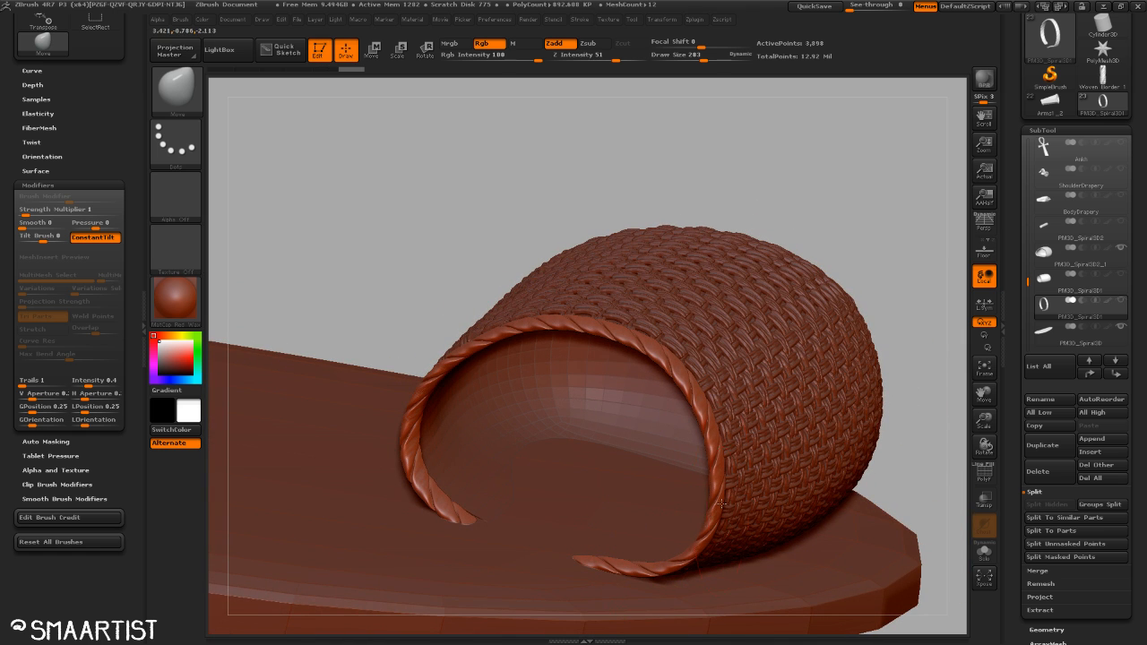
mouse_move(753, 370)
left_mouse_down()
mouse_move(814, 274)
mouse_move(863, 320)
mouse_move(464, 361)
left_mouse_up()
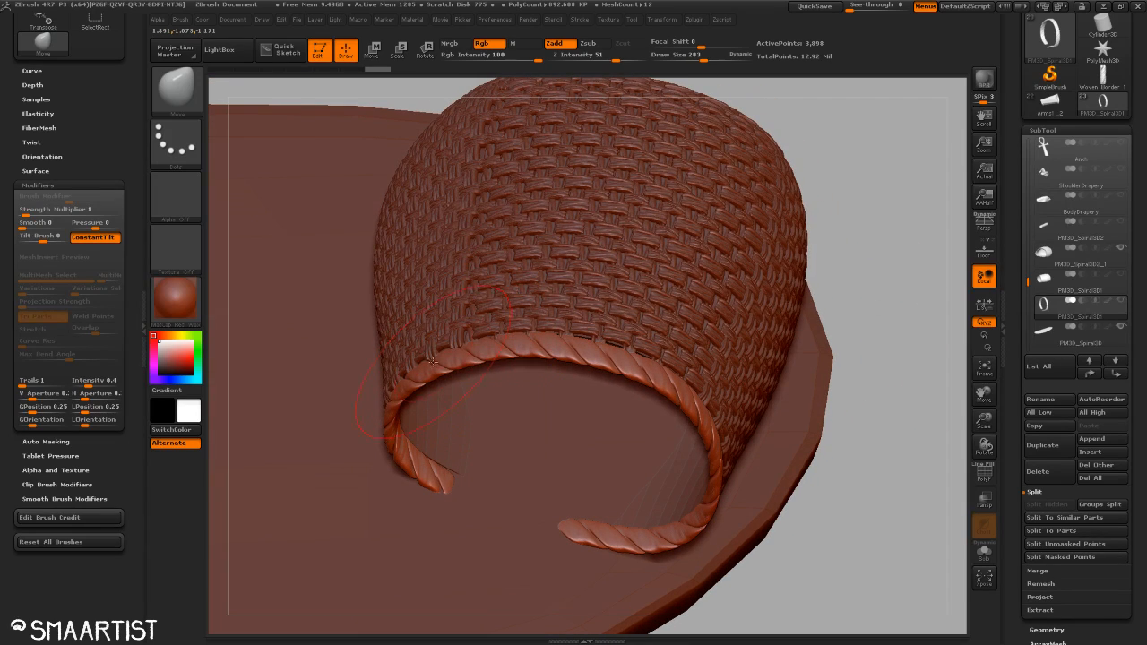
left_click_drag(902, 379, 840, 306)
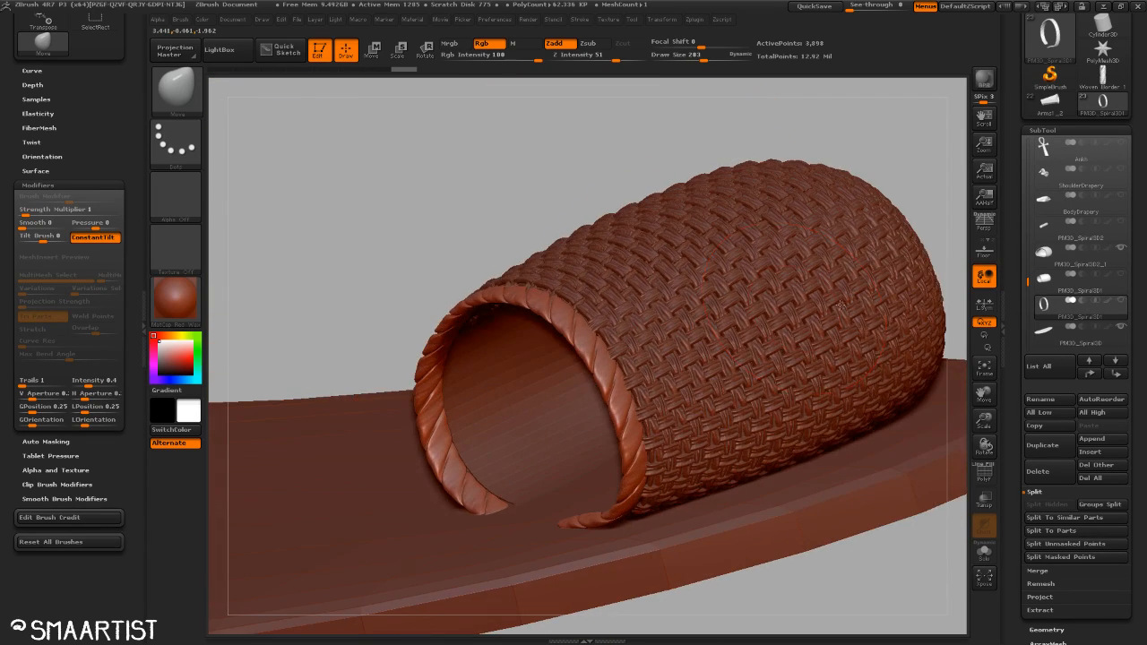
left_click_drag(517, 233, 553, 253)
left_click_drag(466, 466, 292, 470)
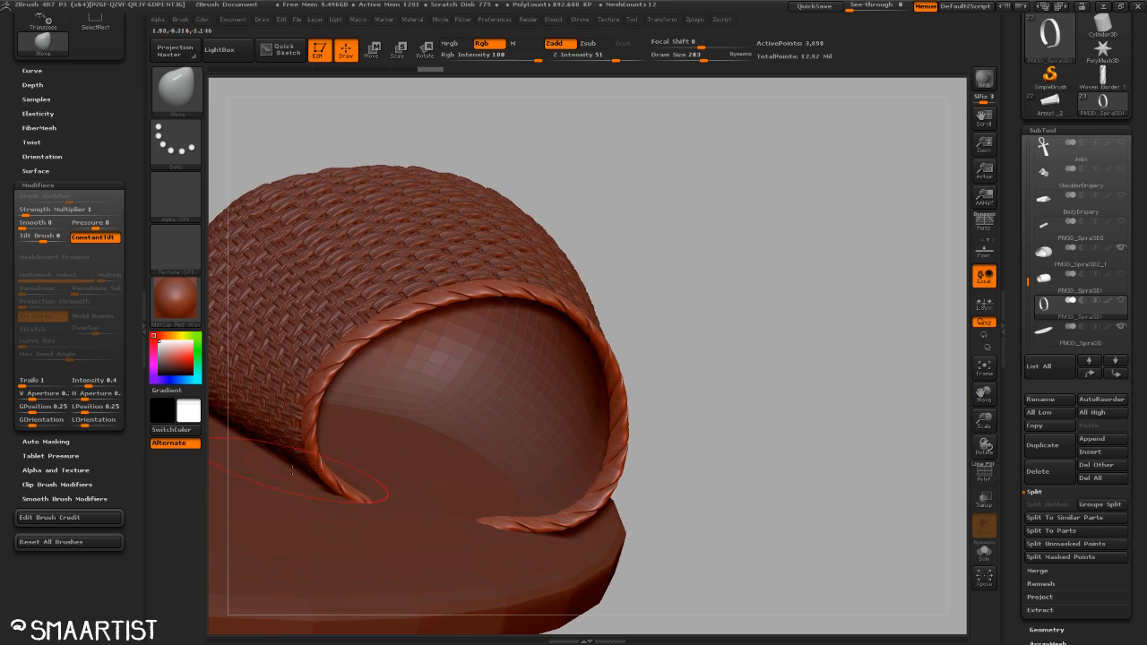
left_click_drag(792, 457, 659, 525)
left_click_drag(455, 165, 436, 293)
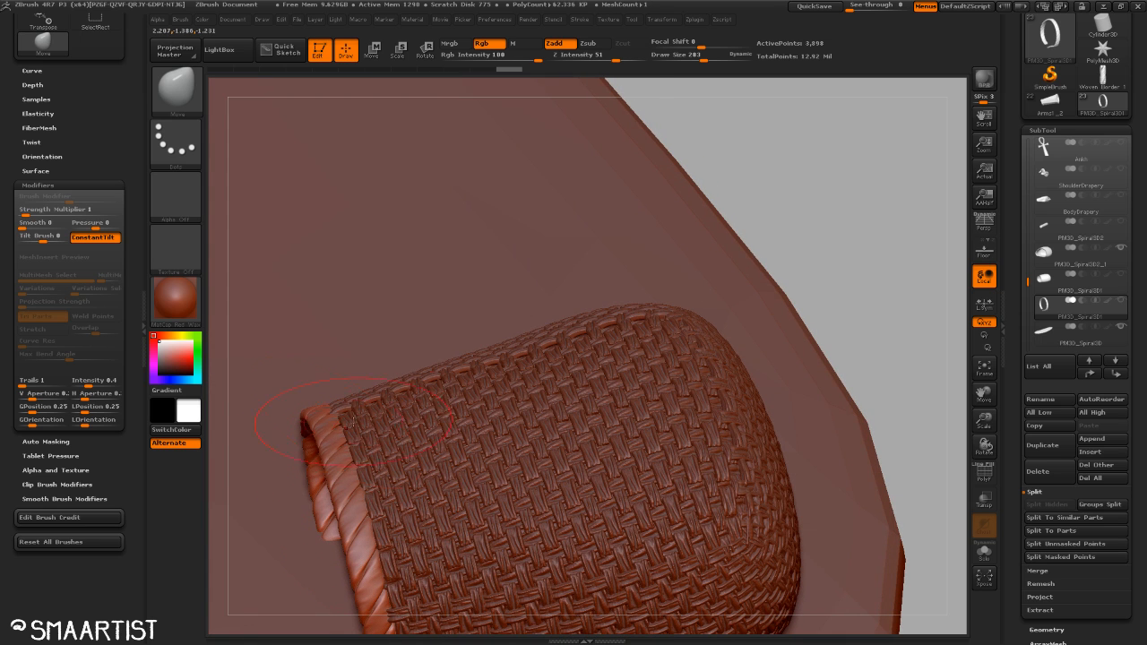
left_click_drag(353, 421, 763, 302)
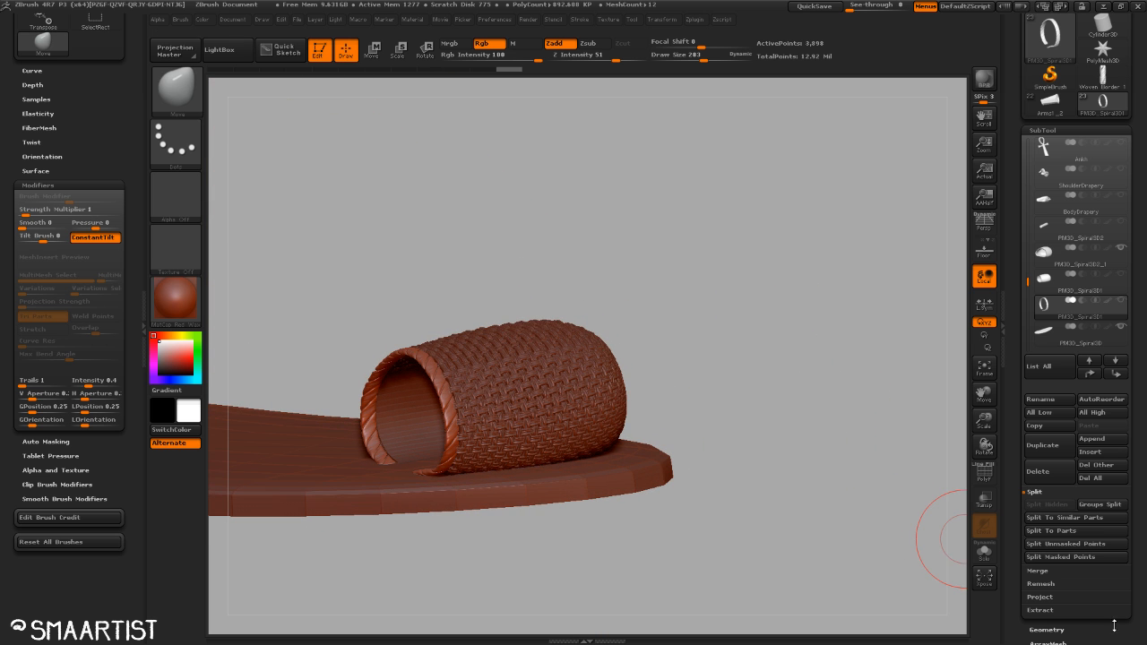
Thicken the border ring with an Inflate deformation of 12 and check how it meets the weave.
left_click_drag(1080, 629, 1066, 540)
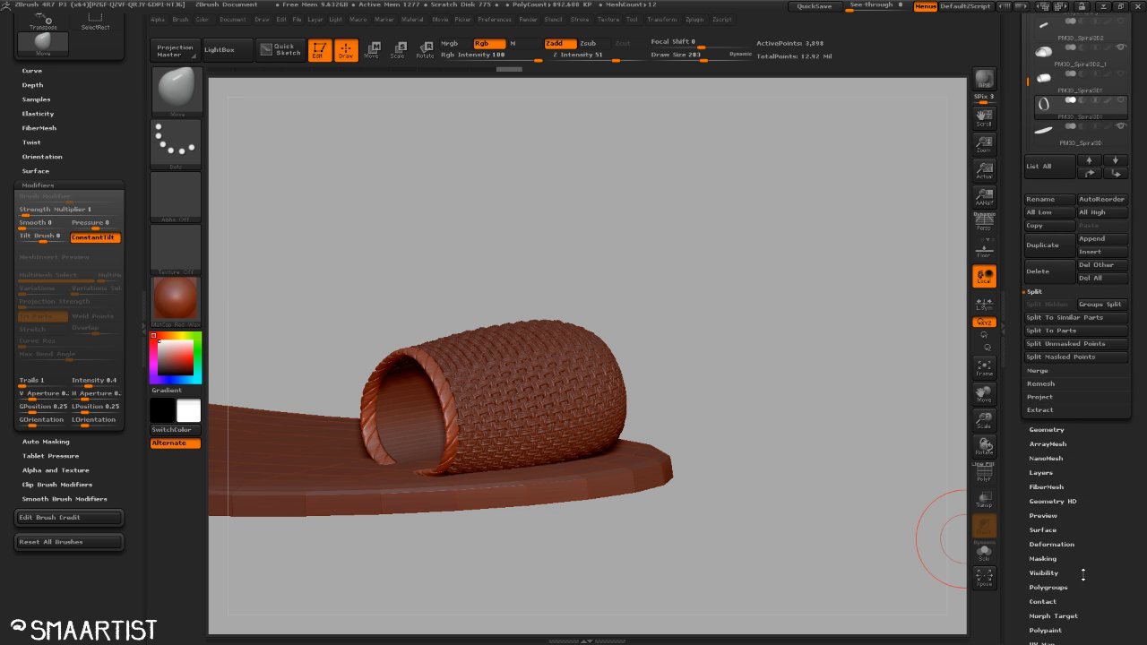
left_click(1071, 544)
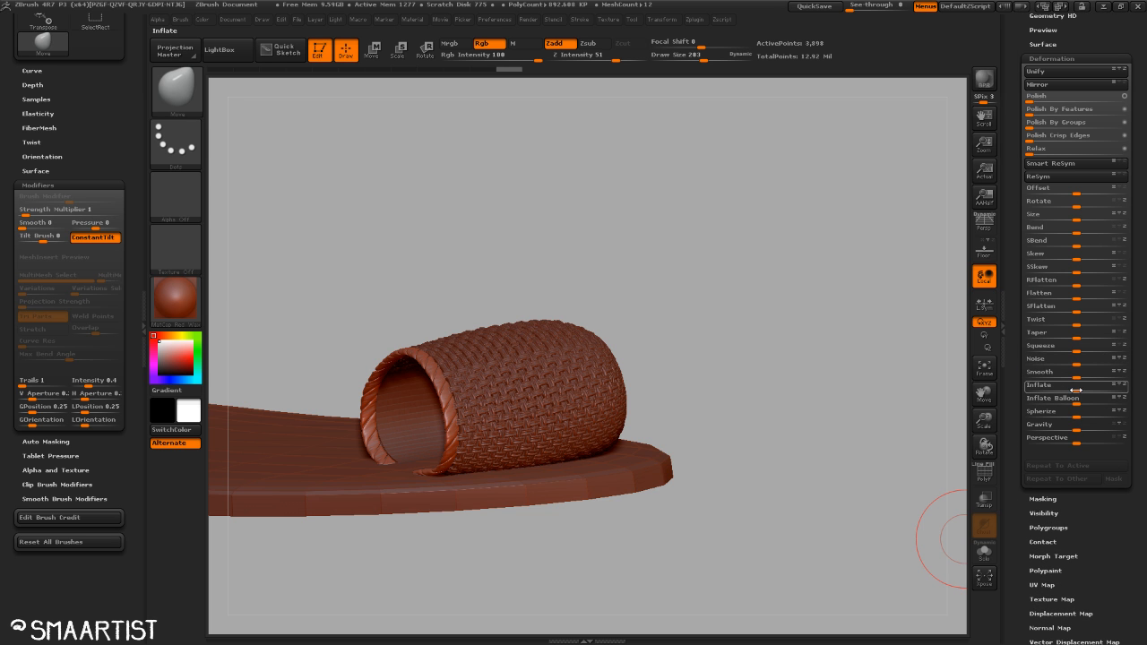
left_click_drag(1076, 391, 1079, 389)
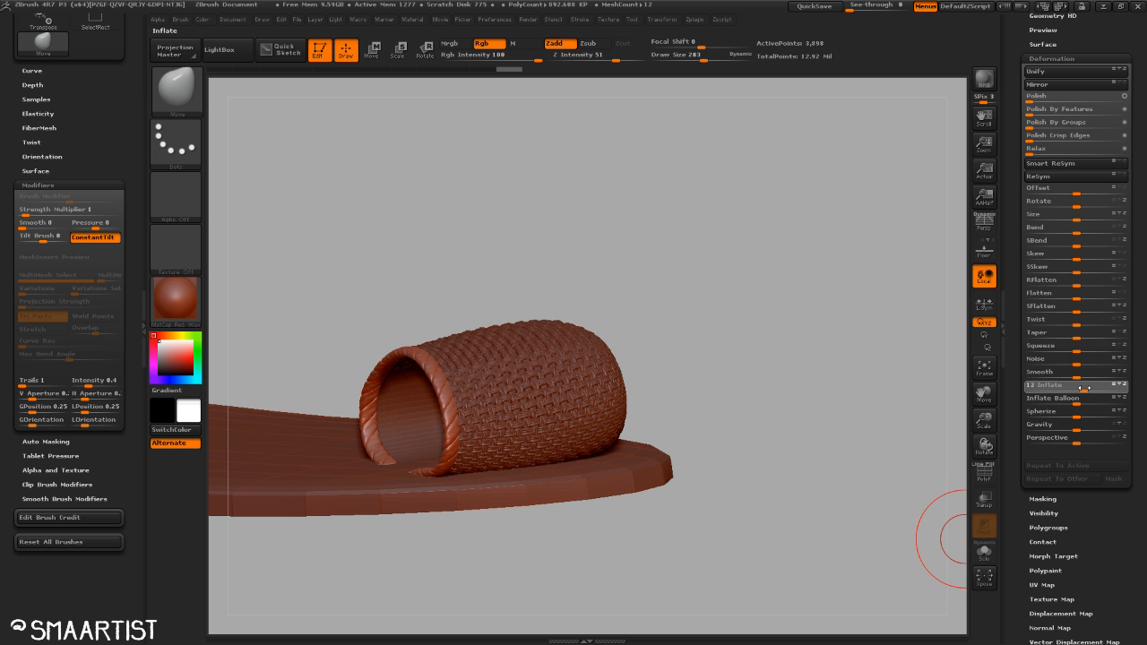
left_click_drag(694, 300, 788, 367)
mouse_move(418, 378)
right_mouse_down("ctrl")
mouse_move(600, 467)
mouse_move(727, 326)
mouse_move(718, 331)
mouse_move(717, 319)
mouse_move(722, 387)
mouse_move(525, 371)
right_mouse_up("ctrl")
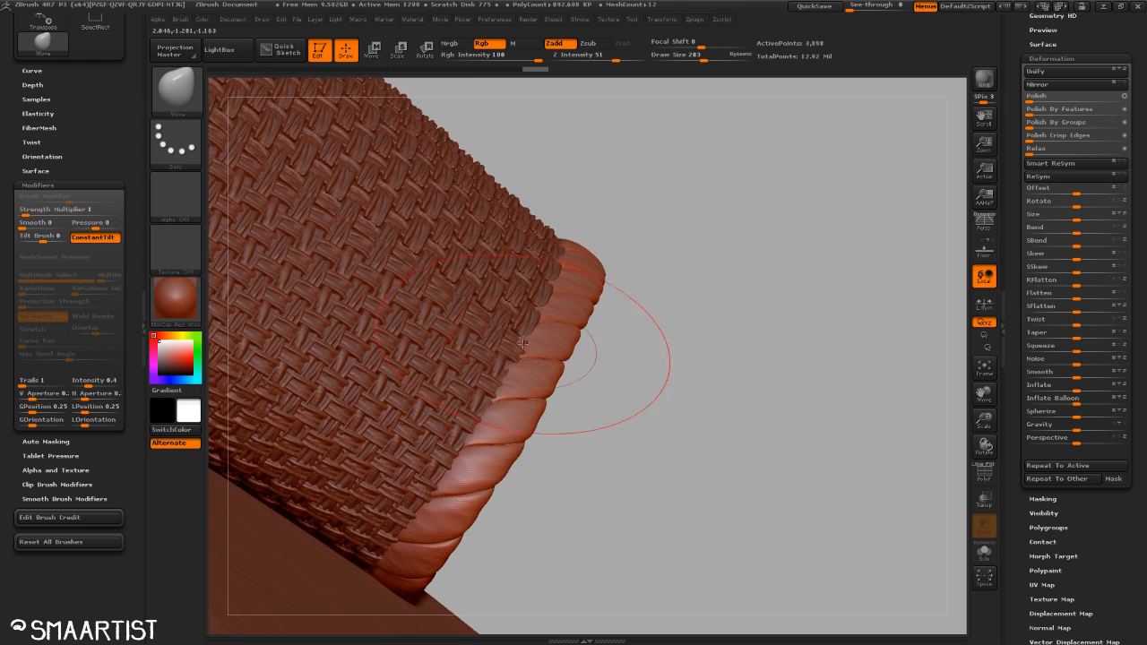
right_click_drag(591, 350, 584, 313)
mouse_move(728, 293)
right_mouse_down()
mouse_move(684, 285)
mouse_move(747, 183)
mouse_move(758, 371)
mouse_move(759, 289)
mouse_move(724, 347)
mouse_move(741, 346)
mouse_move(737, 309)
mouse_move(868, 296)
mouse_move(773, 336)
right_mouse_up()
Select the woven basket subtool and keep the border ring subtool visible with it.
left_click(776, 335, "alt")
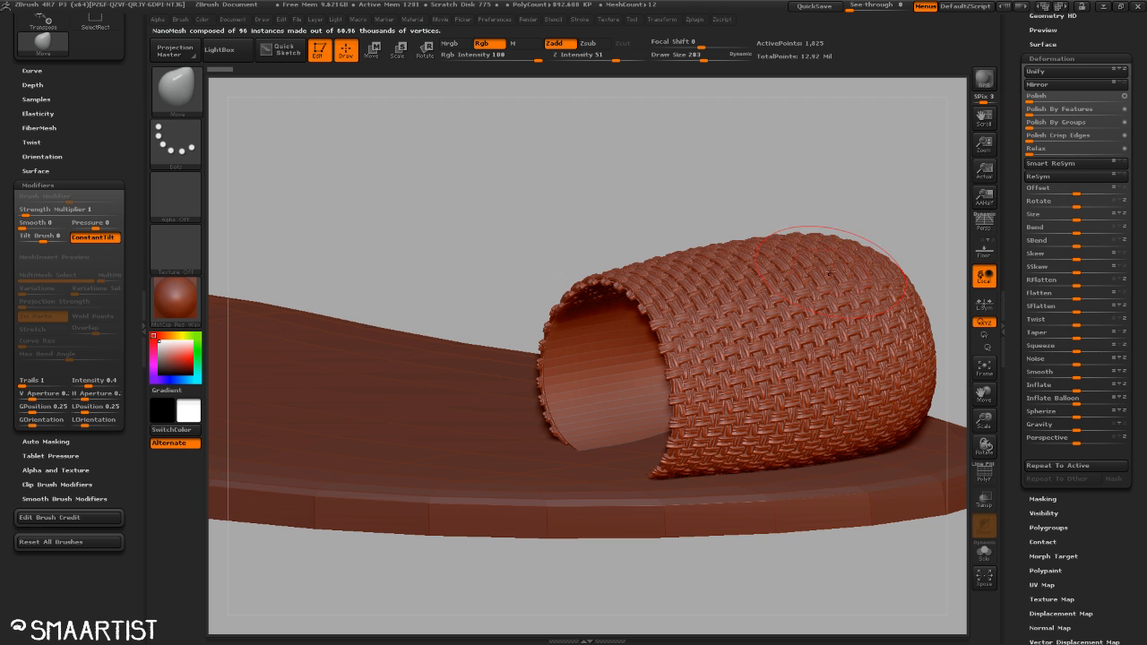
scroll(1084, 81, "up", 10)
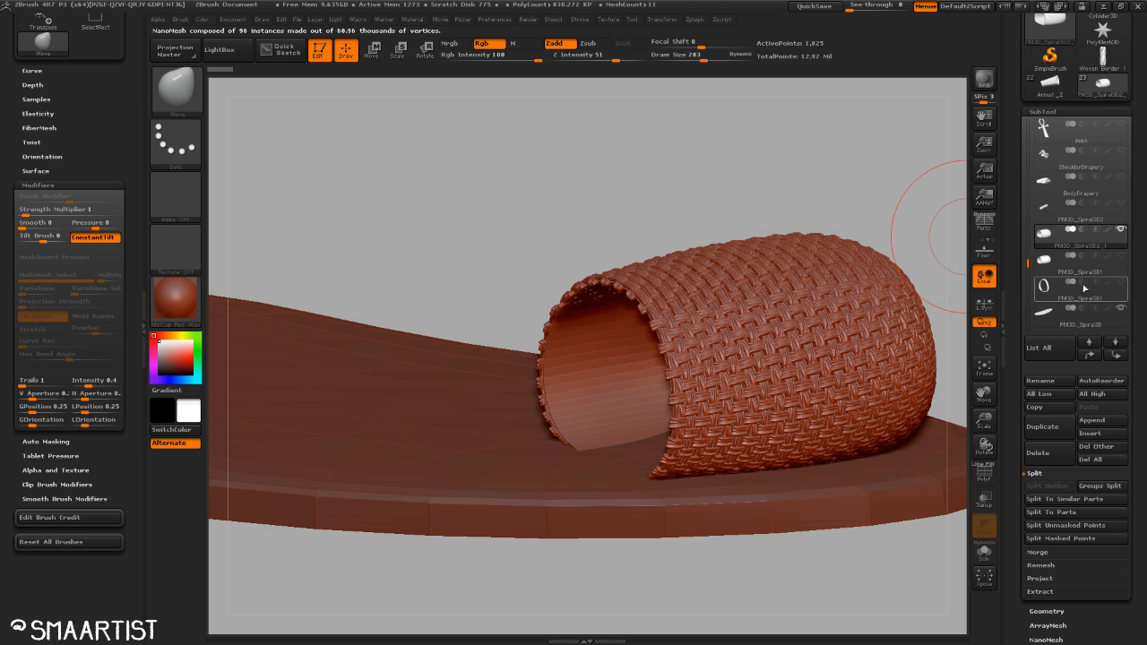
mouse_move(712, 179)
right_mouse_down()
mouse_move(697, 174)
mouse_move(718, 177)
mouse_move(679, 239)
mouse_move(755, 176)
mouse_move(771, 182)
mouse_move(761, 212)
mouse_move(772, 161)
mouse_move(811, 194)
mouse_move(810, 181)
right_mouse_up()
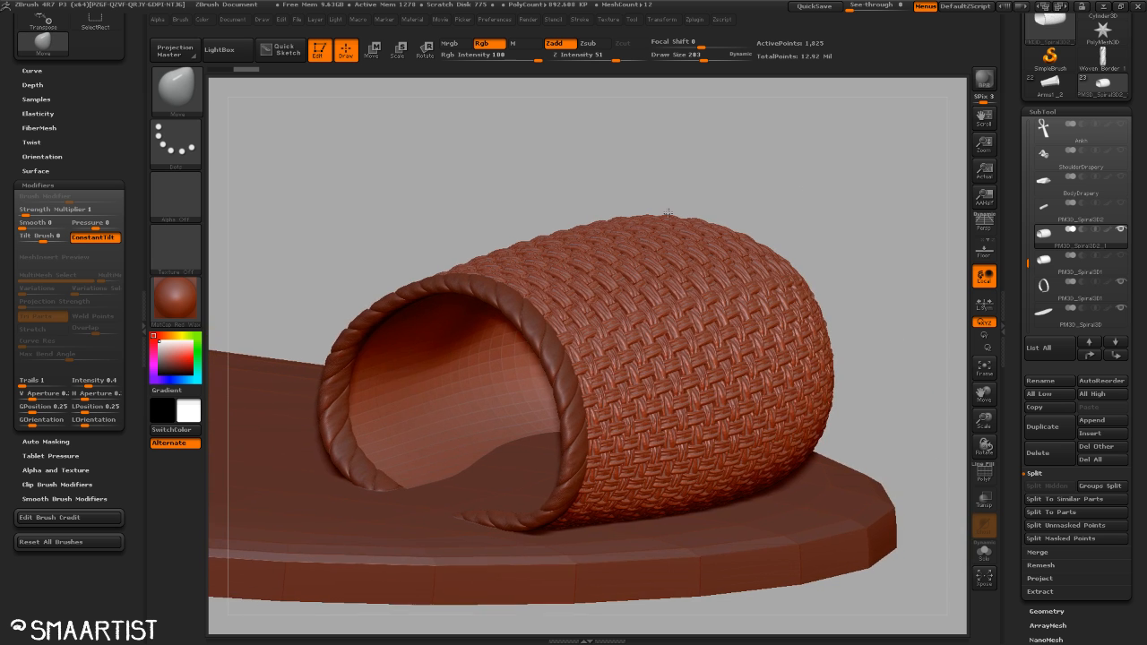
Collapse the brush settings tray, zoom the document out to show its full canvas, and turn on perspective.
left_click(142, 329)
mouse_move(830, 251)
right_mouse_down()
mouse_move(835, 259)
mouse_move(845, 243)
right_mouse_up()
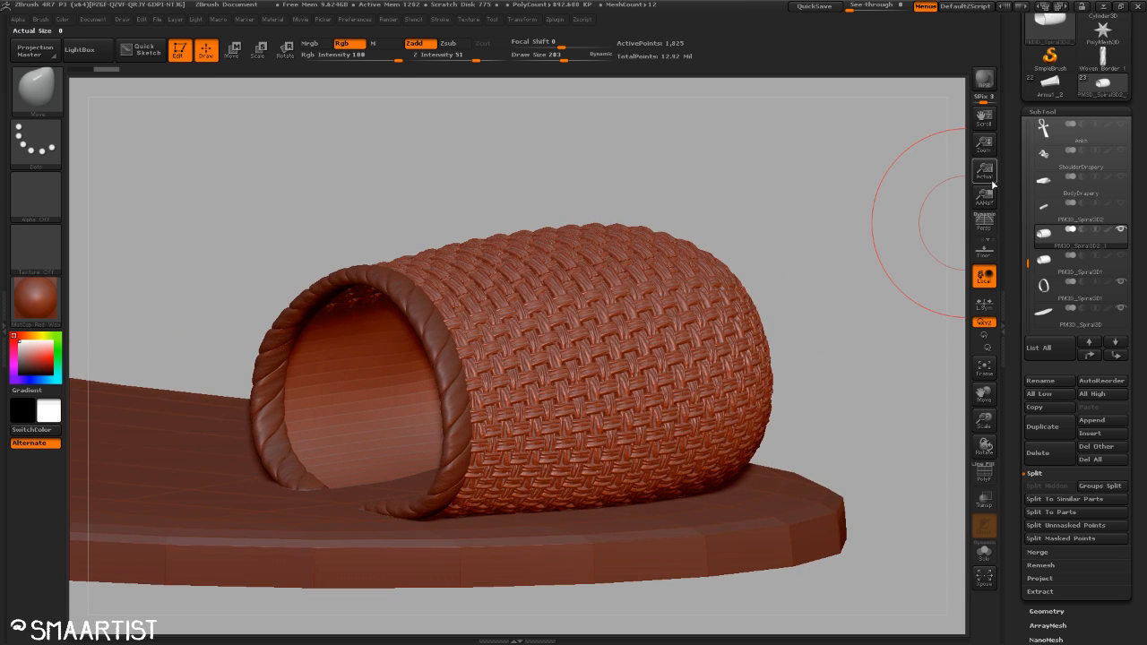
left_click_drag(984, 145, 709, 313)
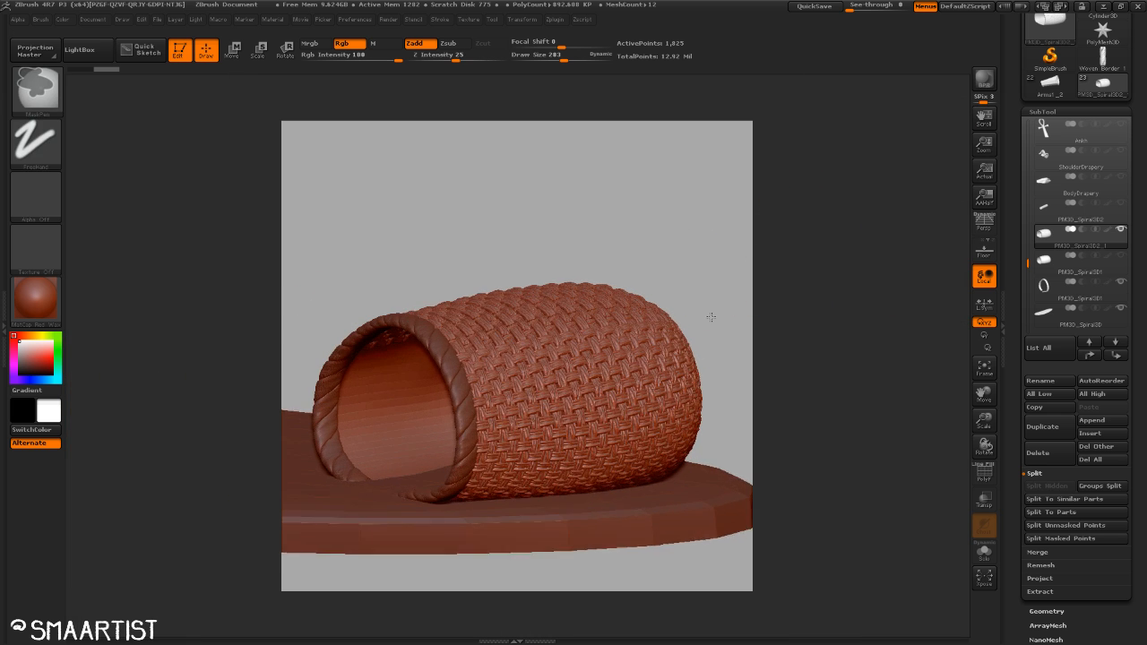
mouse_move(745, 236)
left_mouse_down("alt")
mouse_move(740, 210)
mouse_move(733, 233)
mouse_move(742, 240)
mouse_move(730, 246)
mouse_move(753, 242)
left_mouse_up("alt")
key("p")
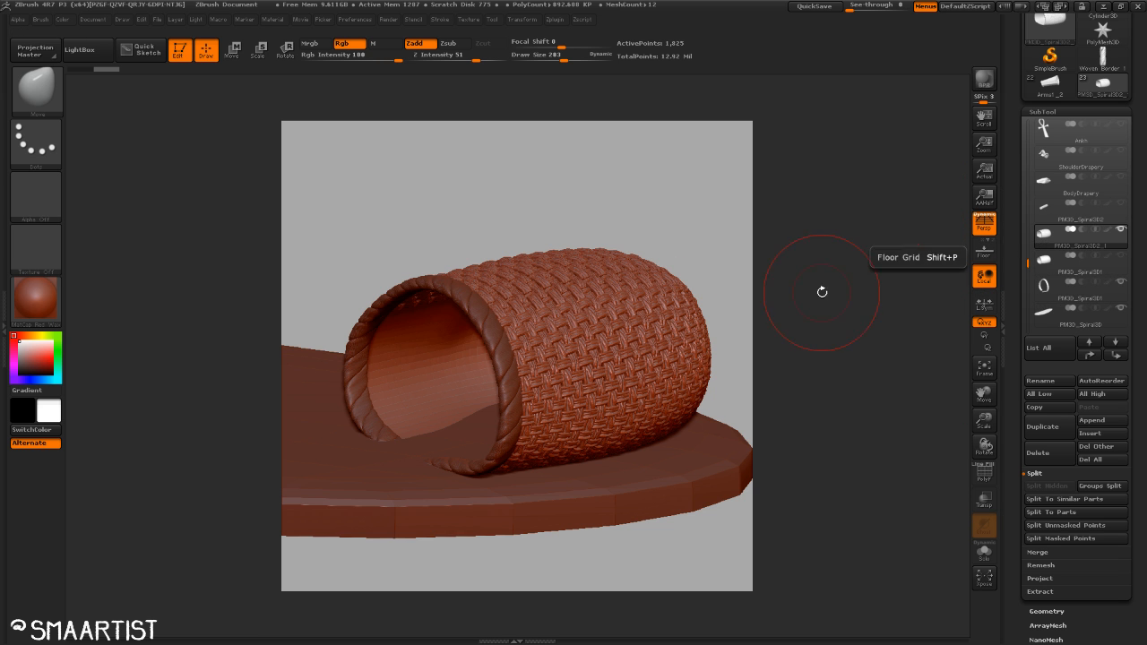
Hide the basket's smooth inner polygroups so the weave shows inside the opening.
key("ctrl+shift")
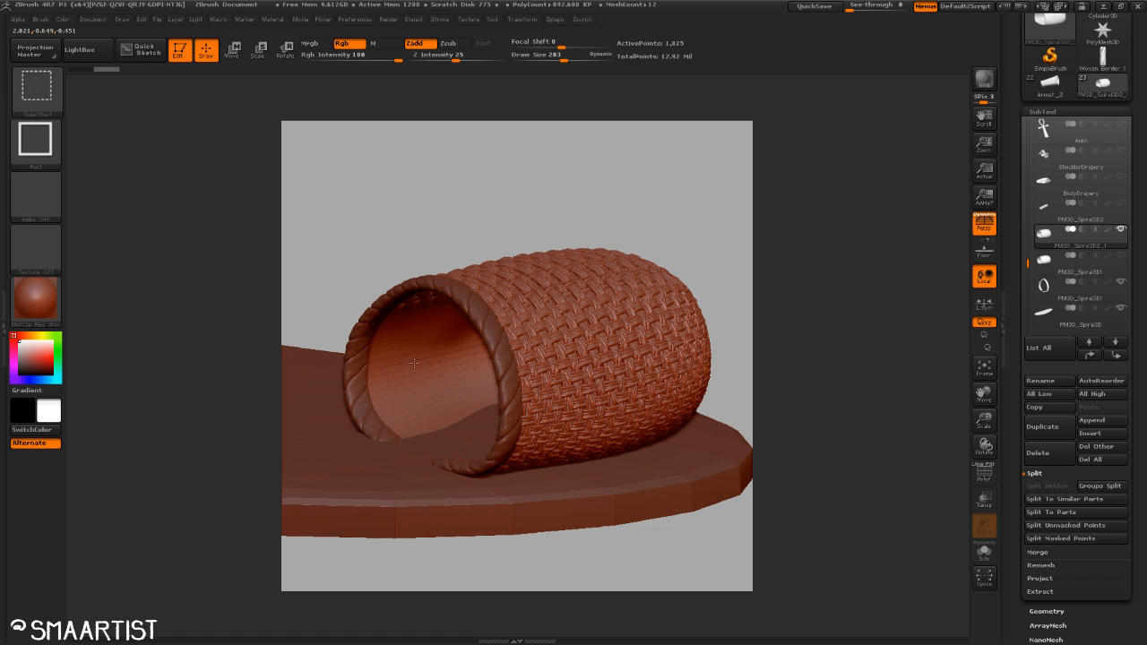
left_click(395, 372, "ctrl+shift")
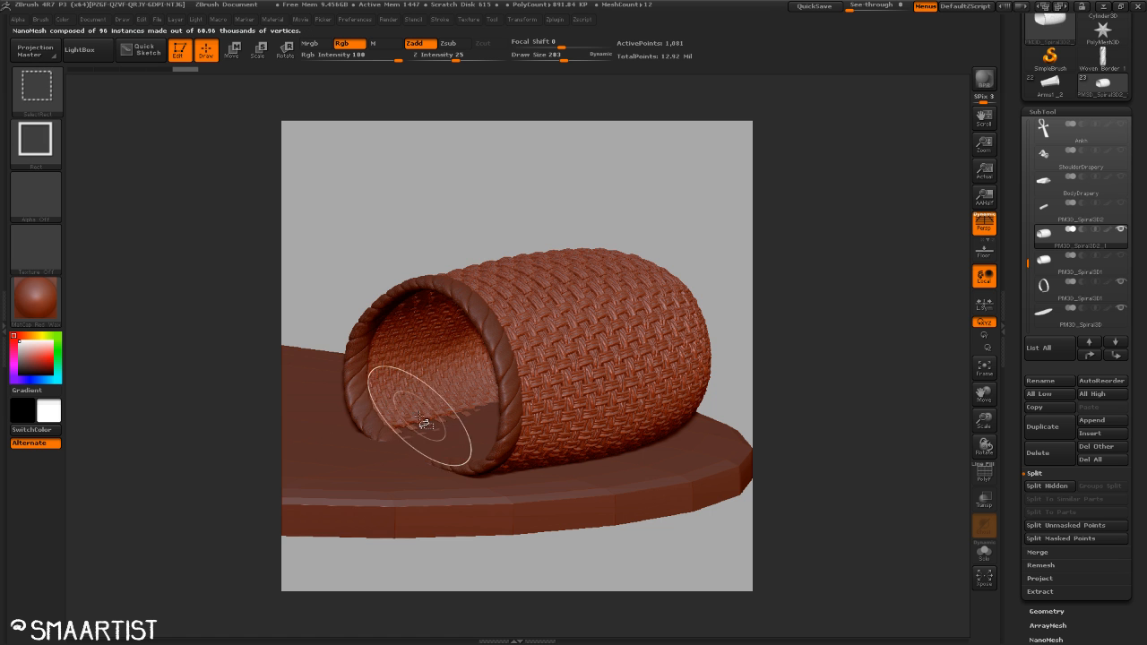
left_click(434, 418, "ctrl+shift")
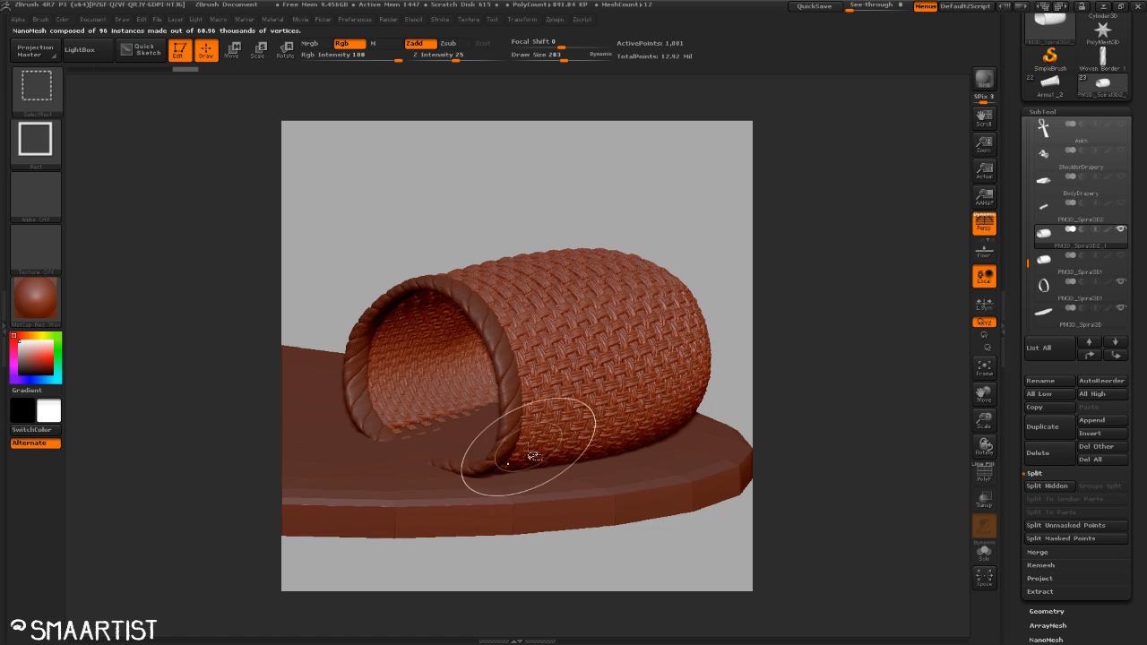
left_click(431, 425, "ctrl+shift")
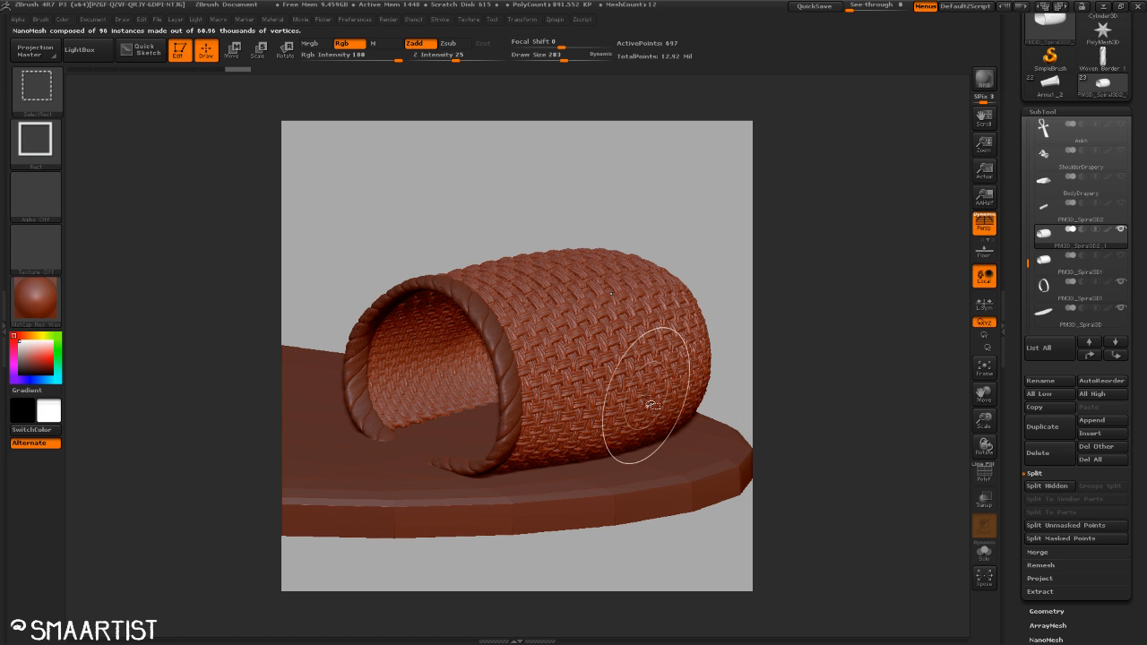
Frame the basket from a low side angle and make a BPR render of it.
left_click_drag(748, 276, 746, 279)
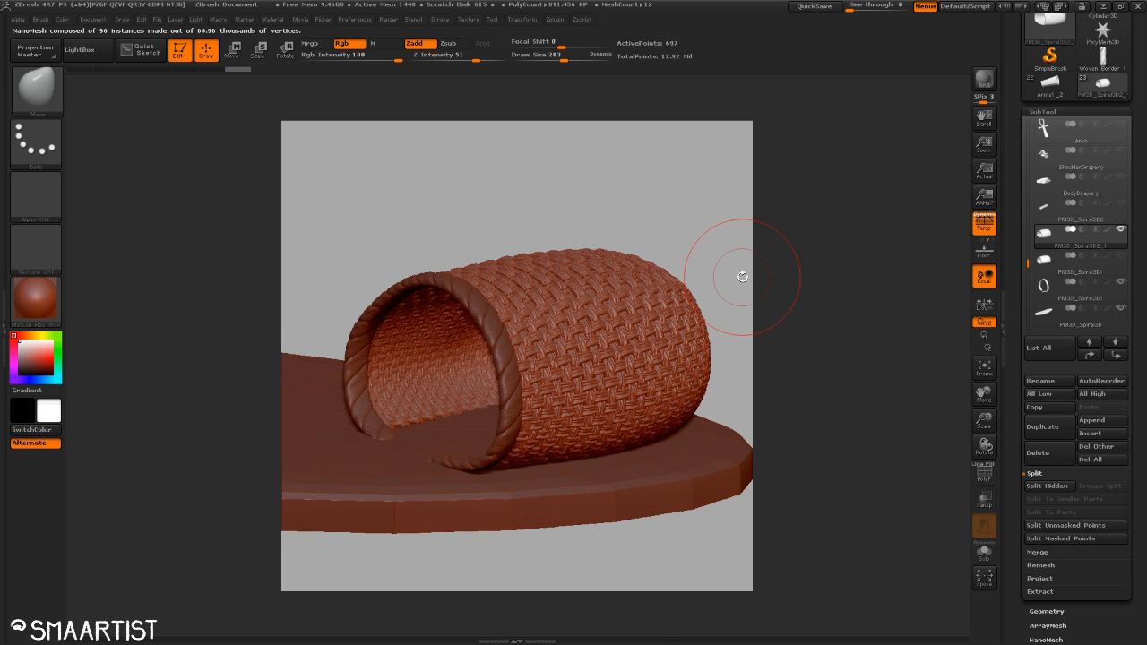
mouse_move(730, 242)
left_mouse_down()
mouse_move(741, 250)
mouse_move(727, 224)
mouse_move(715, 226)
mouse_move(715, 206)
left_mouse_up()
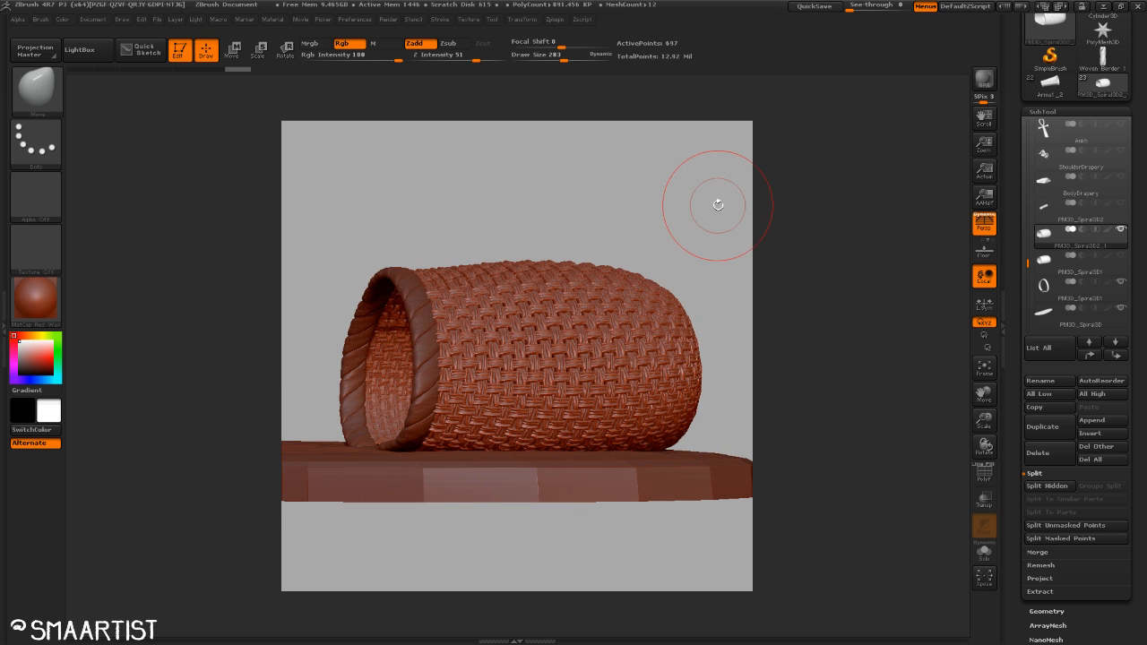
key("ctrl")
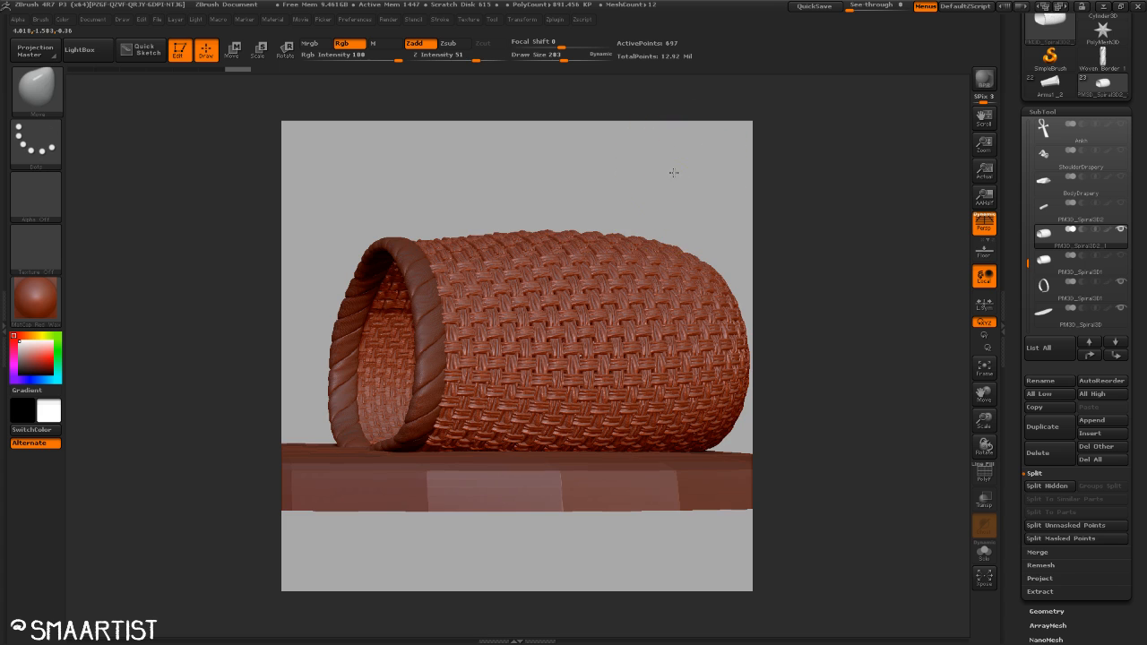
mouse_move(673, 174)
left_mouse_down()
mouse_move(645, 174)
mouse_move(657, 136)
mouse_move(653, 152)
mouse_move(697, 213)
mouse_move(699, 238)
mouse_move(640, 164)
mouse_move(679, 174)
left_mouse_up()
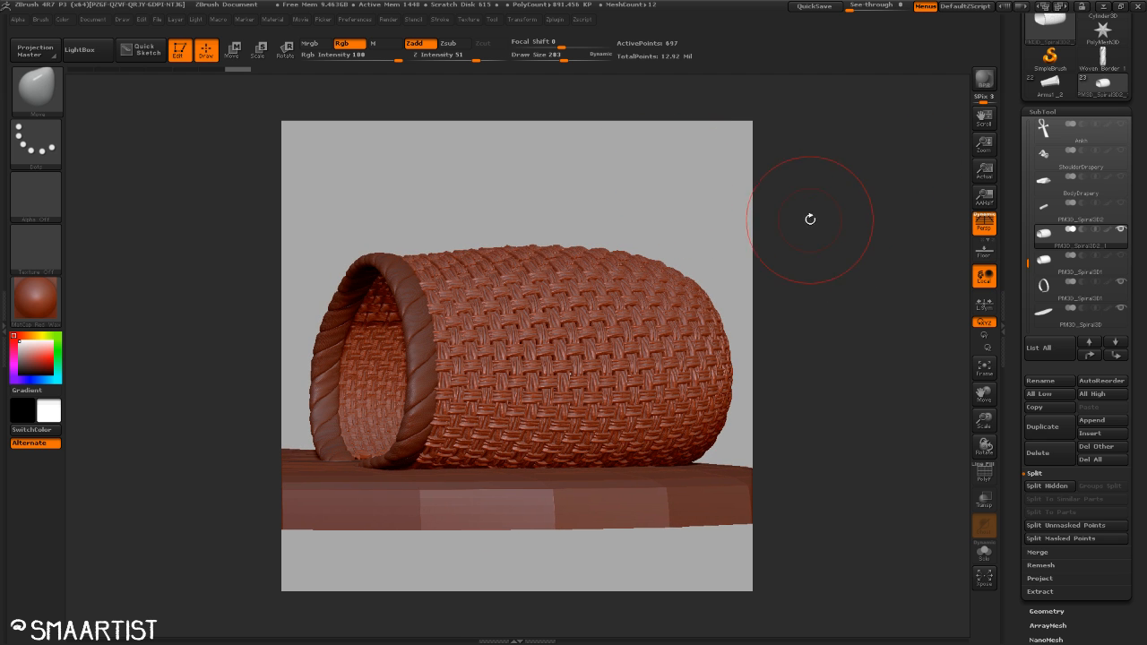
mouse_move(786, 266)
left_mouse_down()
mouse_move(773, 259)
mouse_move(775, 278)
mouse_move(793, 268)
left_mouse_up()
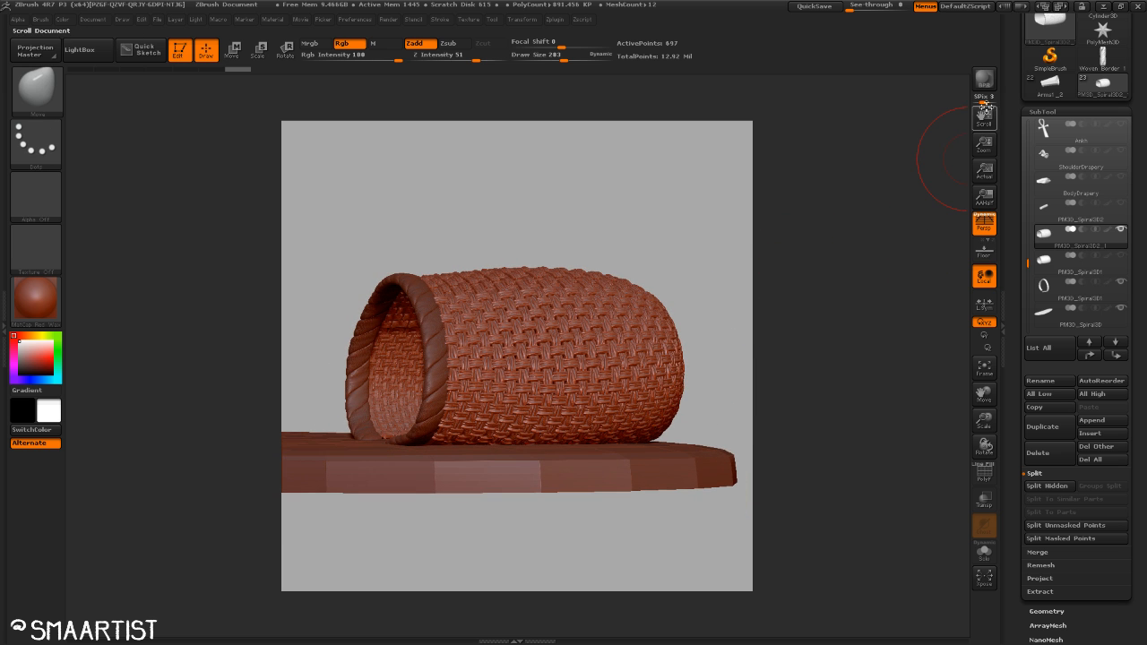
left_click(984, 79)
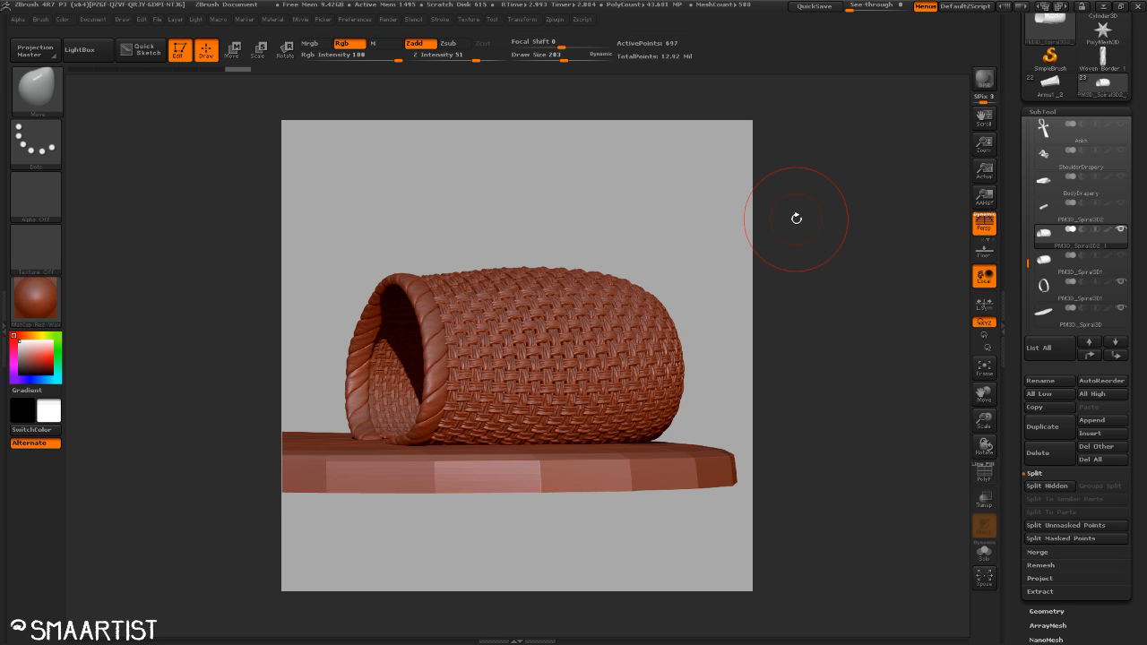
Hide another polygroup of the woven basket mesh.
left_click_drag(715, 275, 703, 298)
left_click(497, 376, "ctrl+shift")
left_click_drag(666, 338, 691, 321)
Isolate the basket in Solo mode to examine its inner weave and open edges, then show all visible subtools again.
left_click(982, 557)
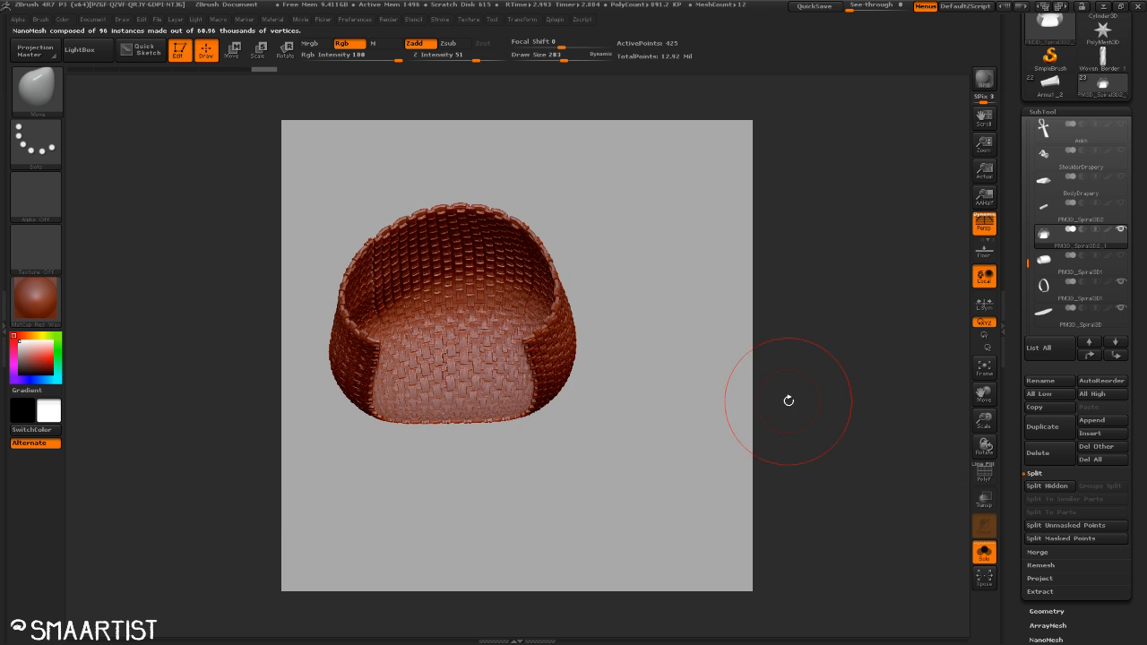
left_click_drag(778, 376, 708, 285)
right_click_drag(545, 212, 548, 287, "ctrl")
mouse_move(659, 206)
left_mouse_down()
mouse_move(676, 179)
mouse_move(707, 169)
mouse_move(718, 134)
left_mouse_up()
mouse_move(478, 228)
right_mouse_down("ctrl")
mouse_move(478, 303)
mouse_move(477, 224)
right_mouse_up("ctrl")
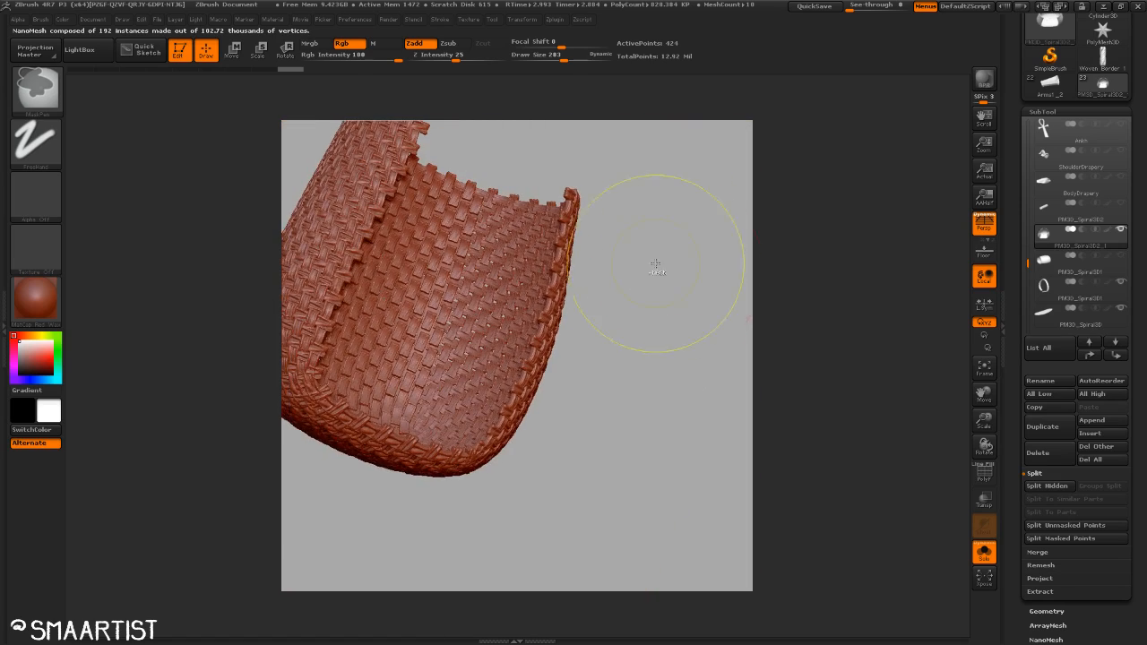
left_click_drag(655, 264, 687, 330)
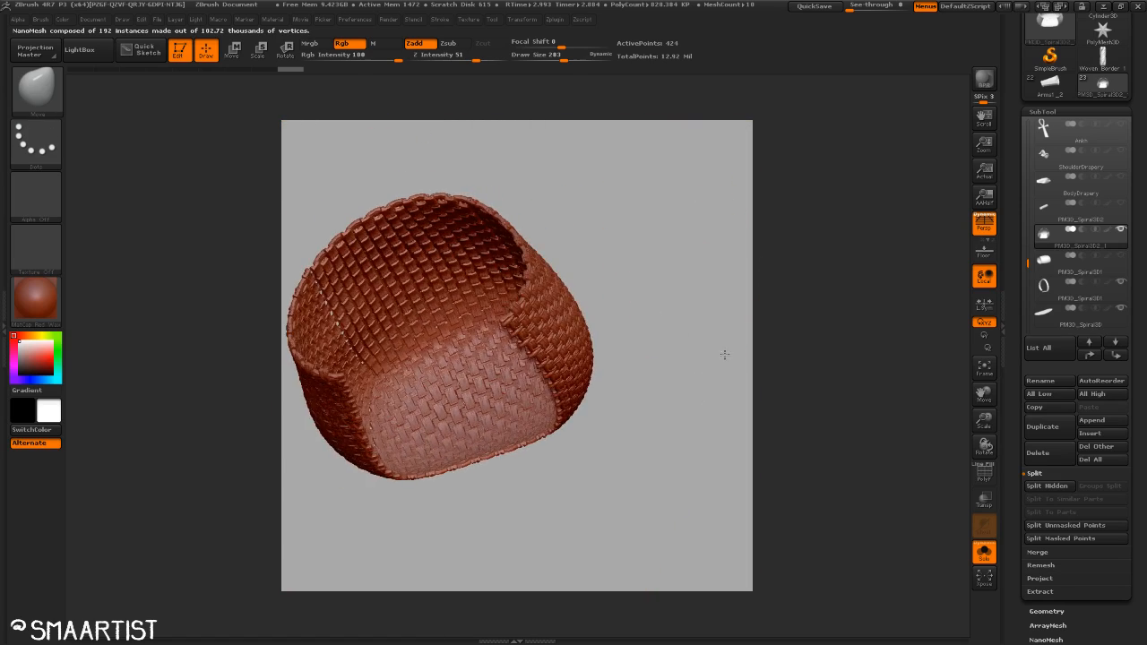
left_click(984, 553)
left_click_drag(908, 476, 702, 288)
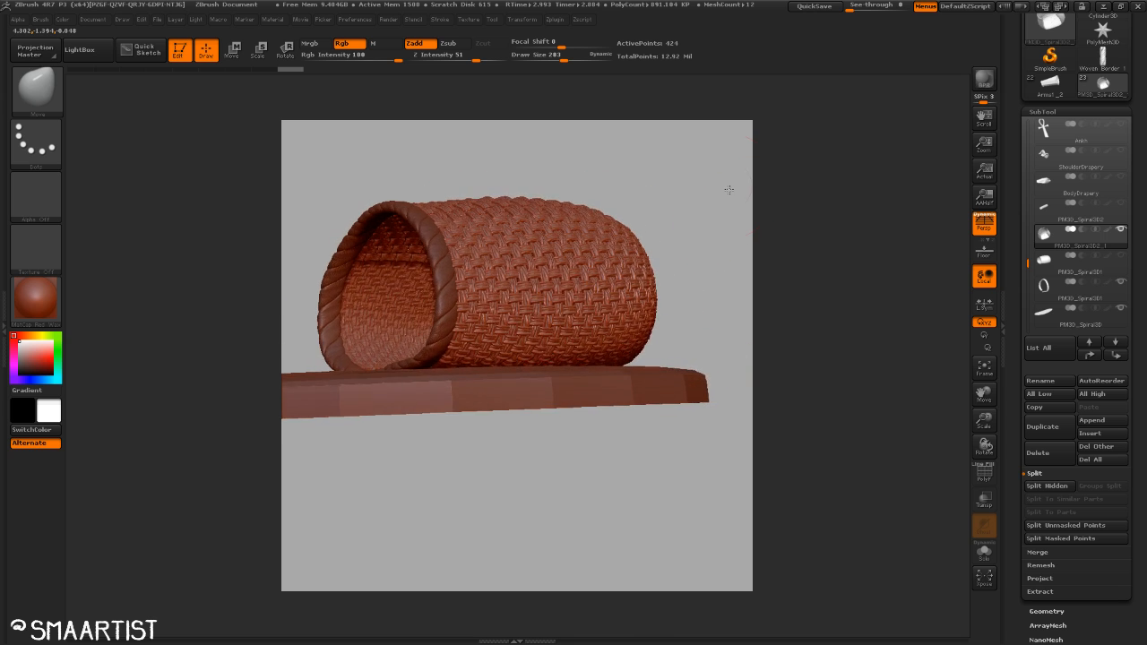
mouse_move(729, 190)
right_mouse_down("ctrl")
mouse_move(766, 184)
mouse_move(789, 229)
mouse_move(802, 268)
mouse_move(775, 279)
mouse_move(823, 279)
mouse_move(821, 289)
mouse_move(848, 277)
mouse_move(823, 287)
mouse_move(839, 316)
mouse_move(825, 316)
right_mouse_up("ctrl")
right_click_drag(798, 357, 802, 348, "ctrl")
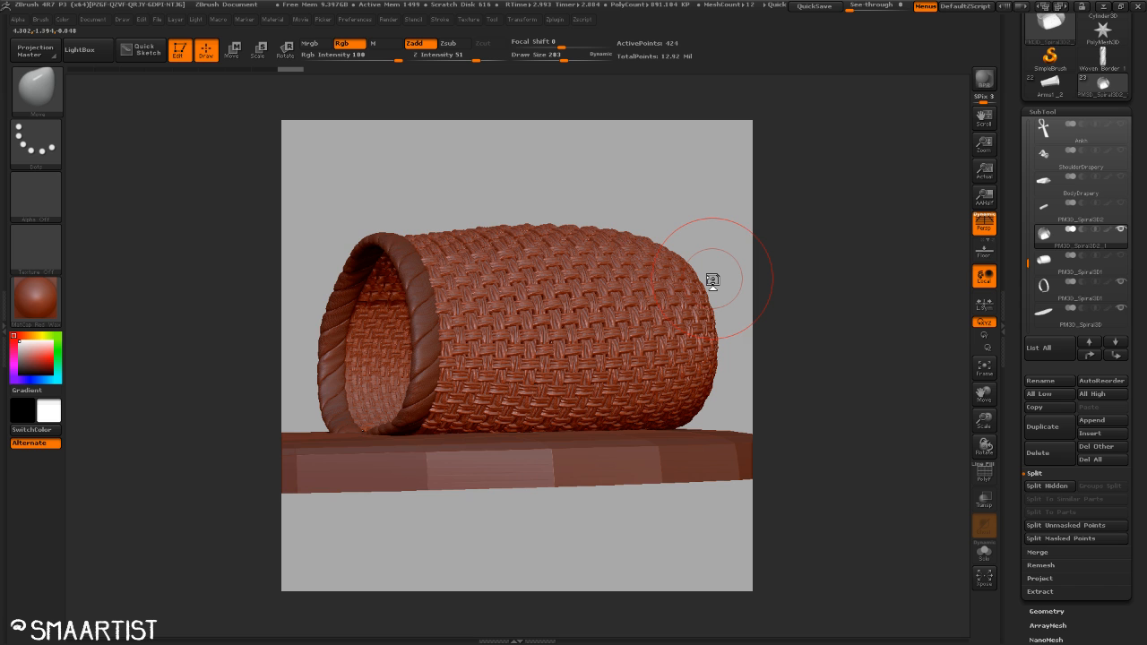
Reduce the BPR floor and global shadow strengths to about 0.6, raise the shadow angle to about 32, and render the basket.
left_click(393, 20)
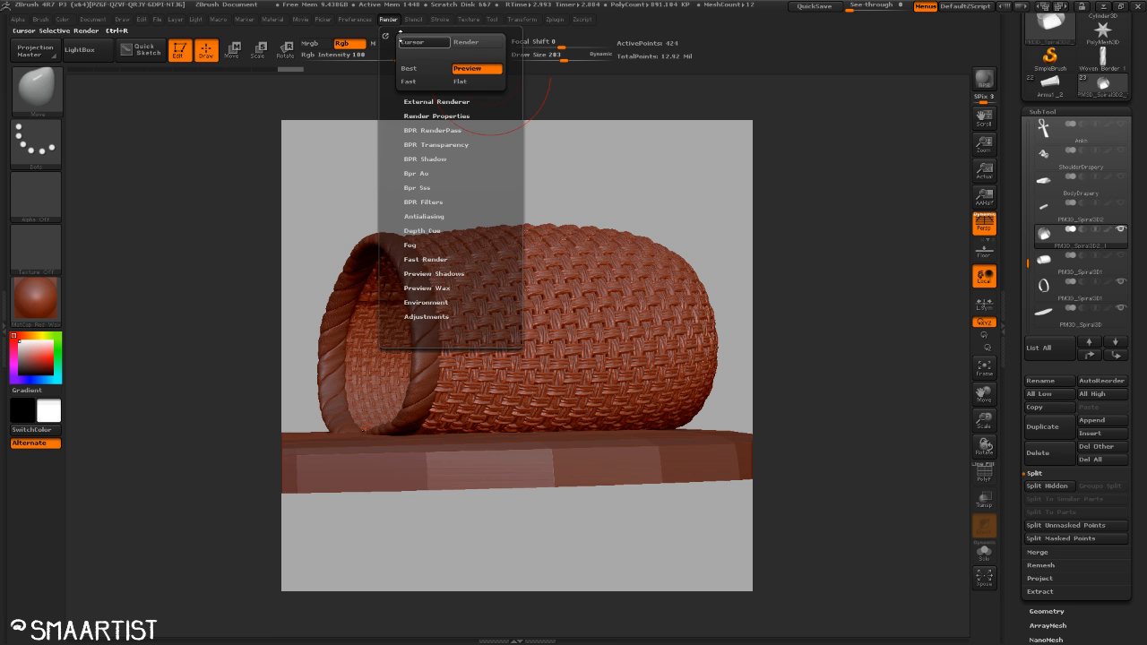
left_click(443, 157)
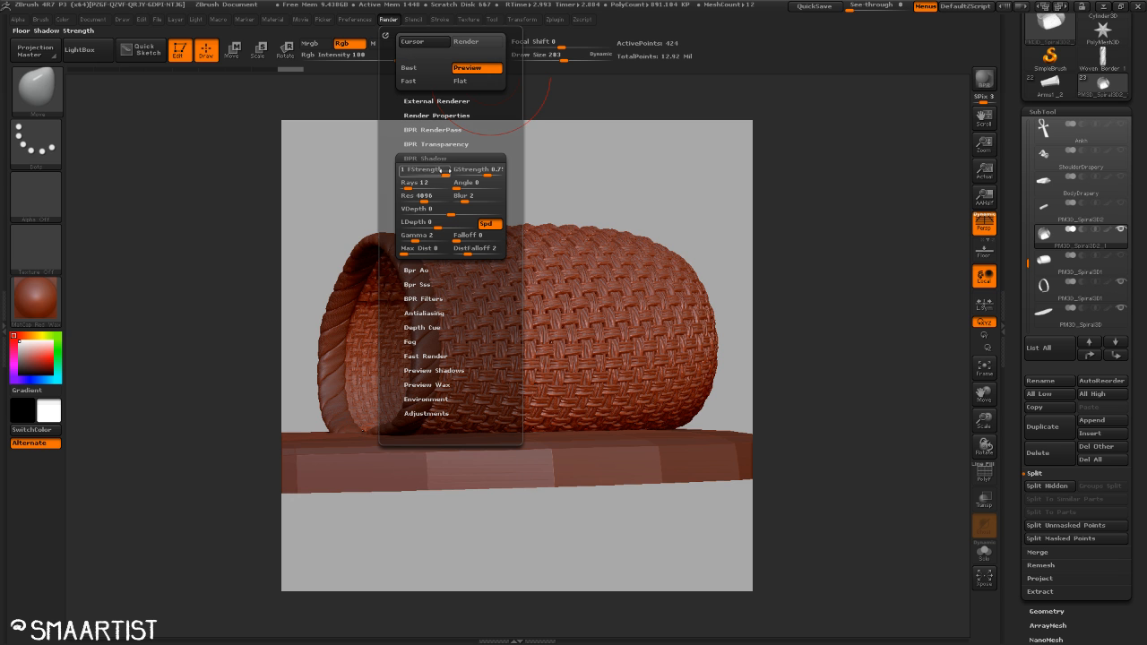
left_click_drag(440, 175, 463, 188)
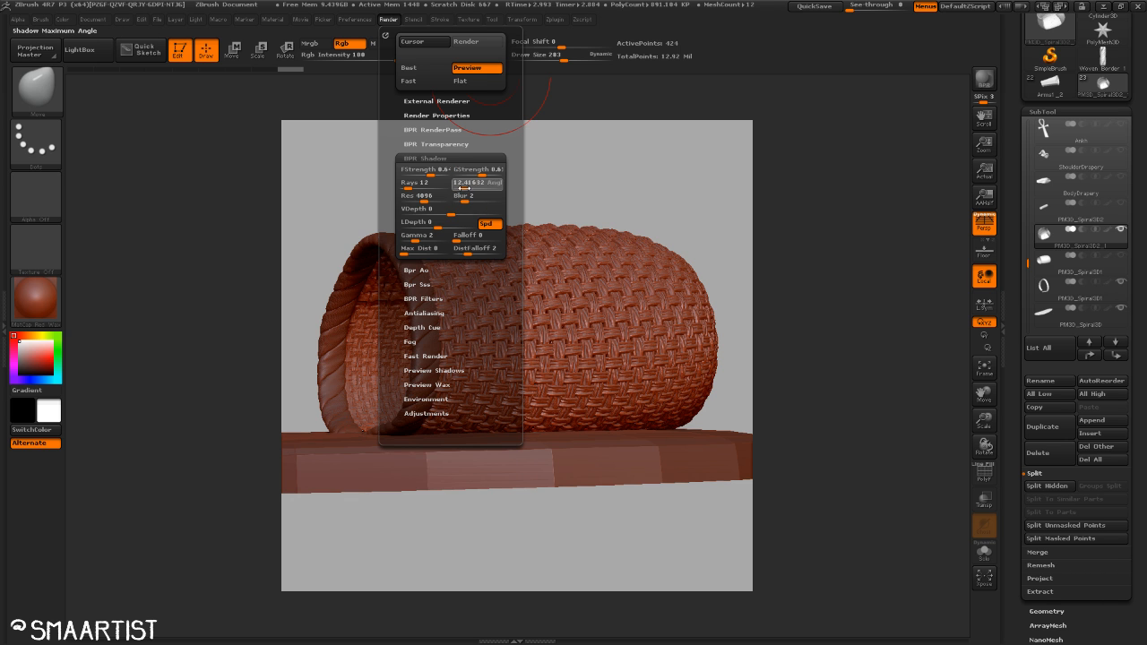
left_click(468, 186)
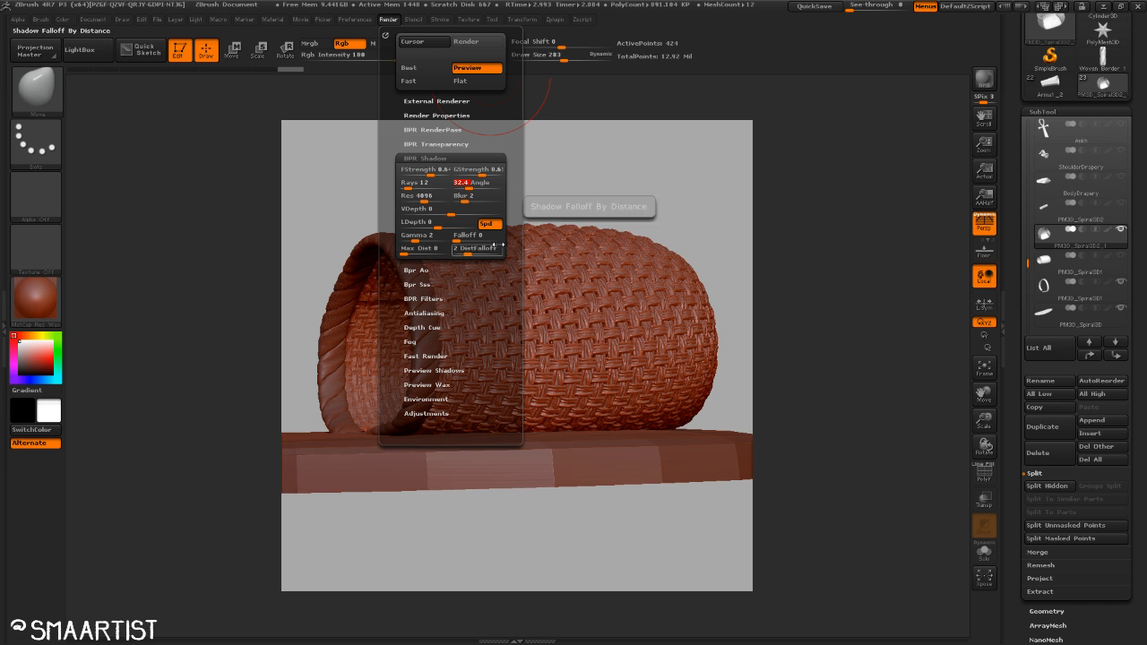
left_click(986, 85)
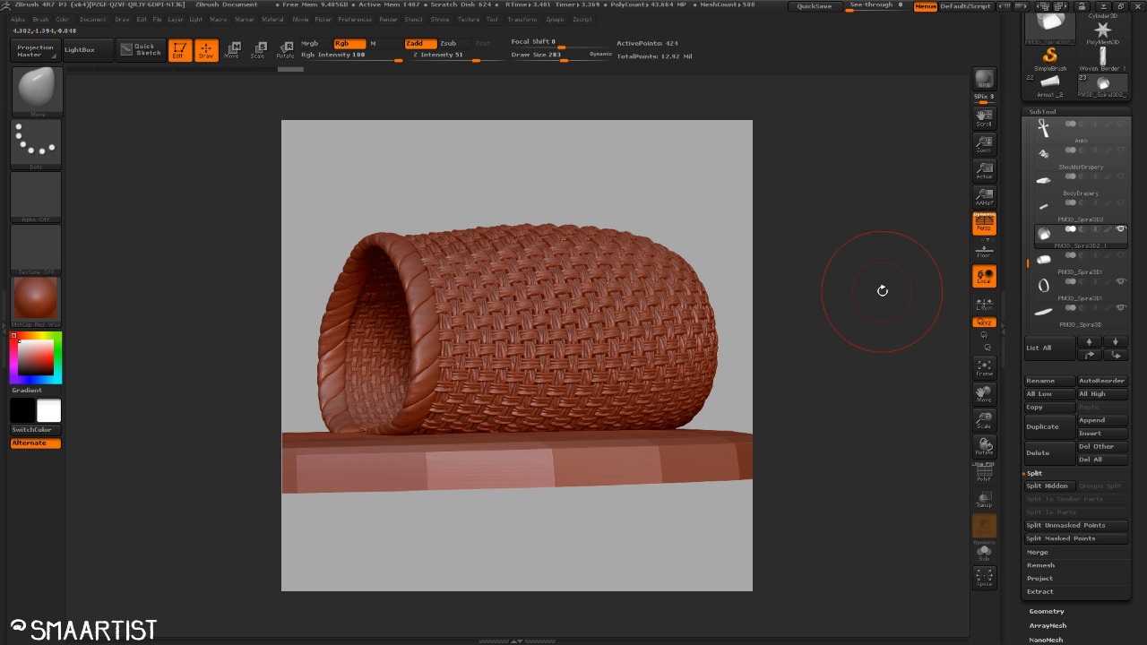
Smooth the faceted base slab under the basket with Dynamic Subdiv at SmoothSubdiv 5, checking its polygroups and wireframe.
left_click(1069, 325)
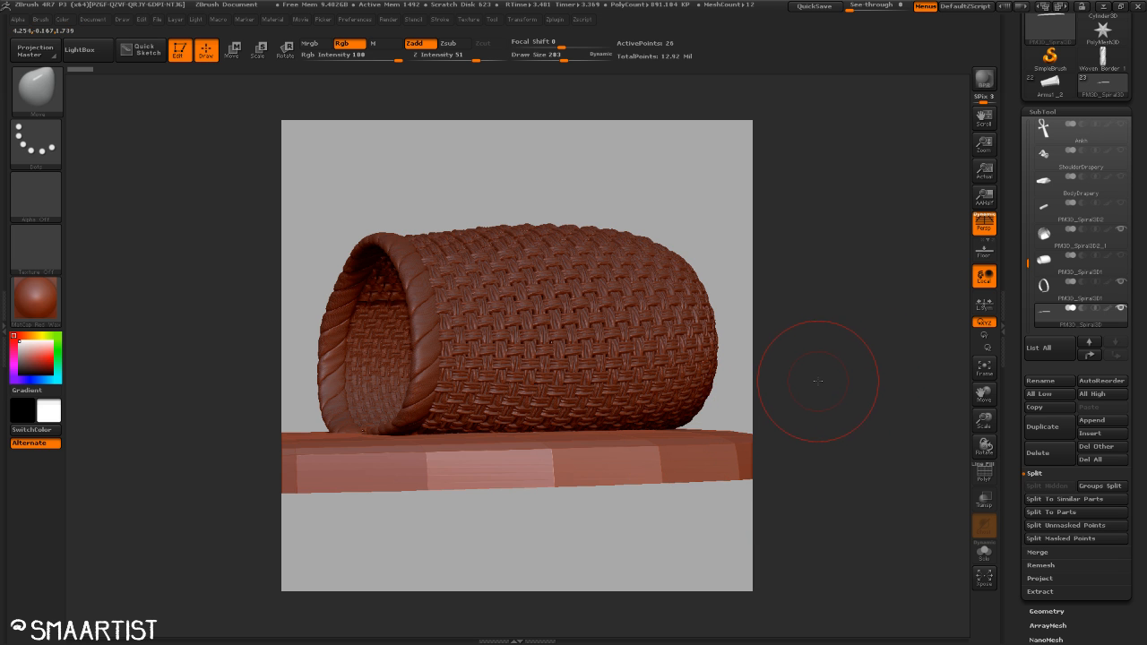
key("shift+f")
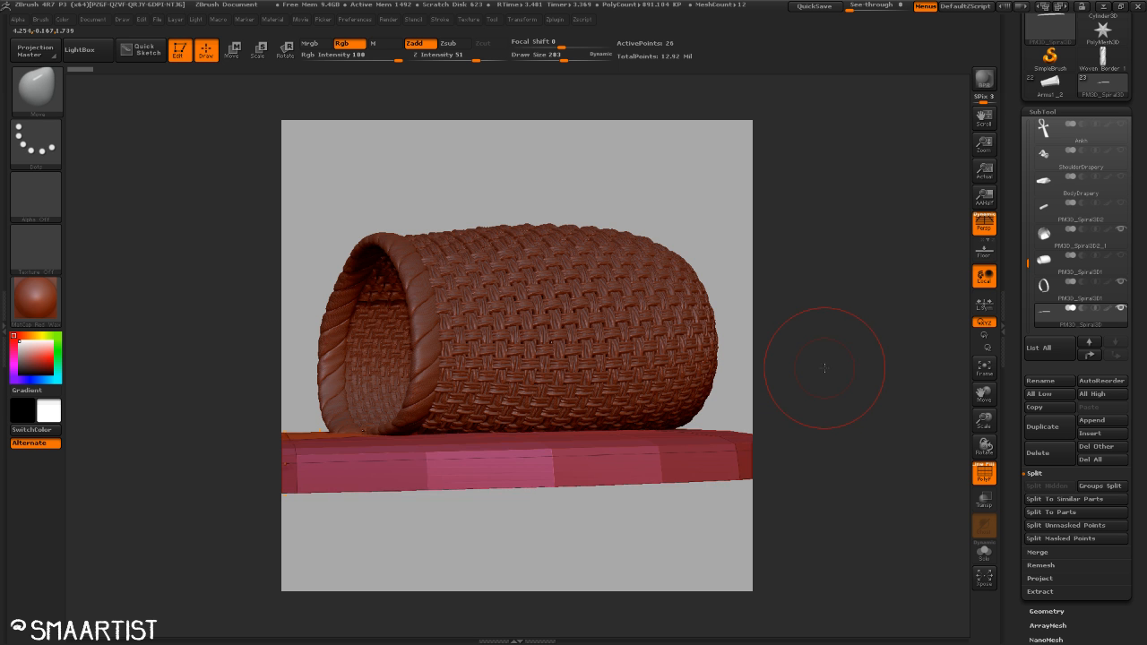
mouse_move(827, 377)
left_mouse_down()
mouse_move(825, 387)
mouse_move(824, 374)
left_mouse_up()
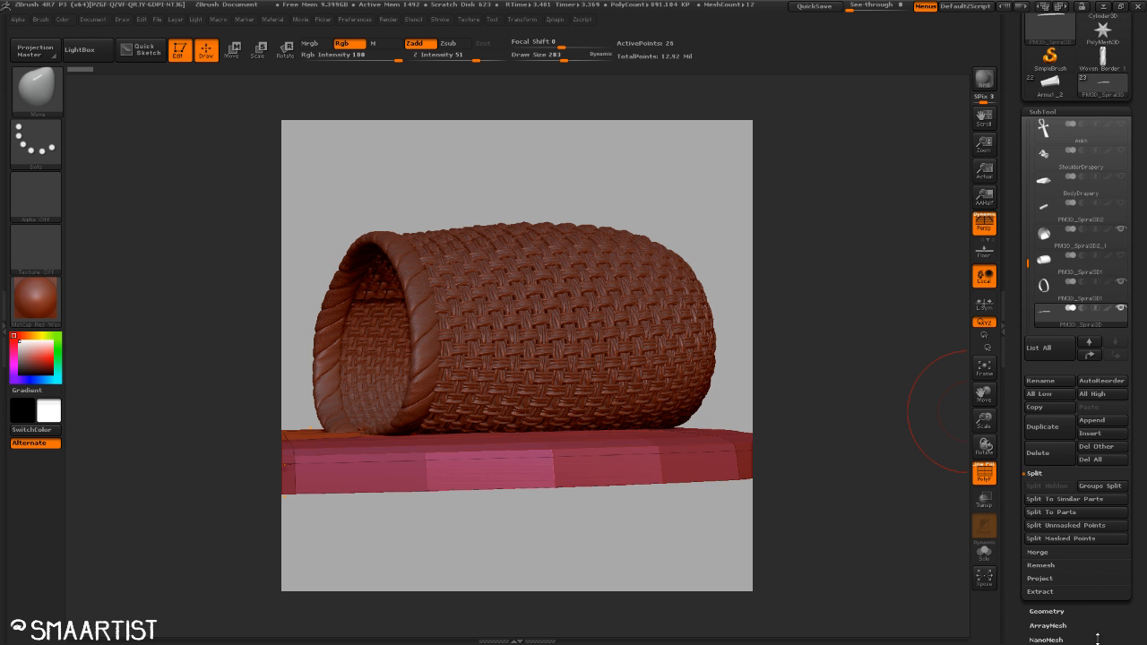
left_click(1075, 613)
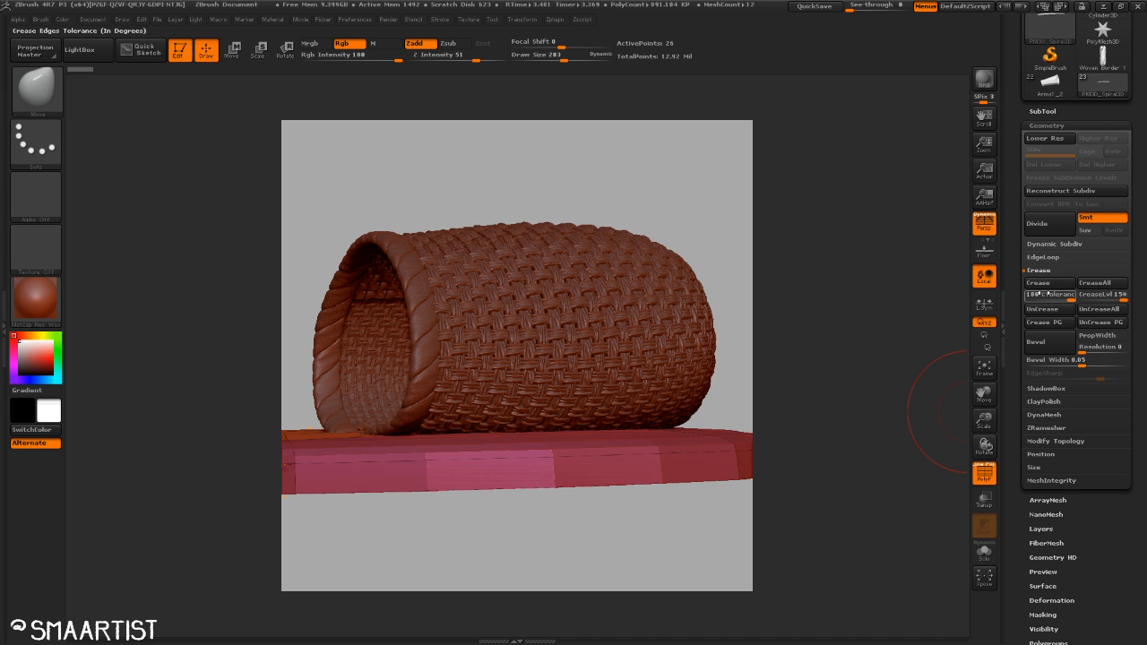
left_click(1054, 244)
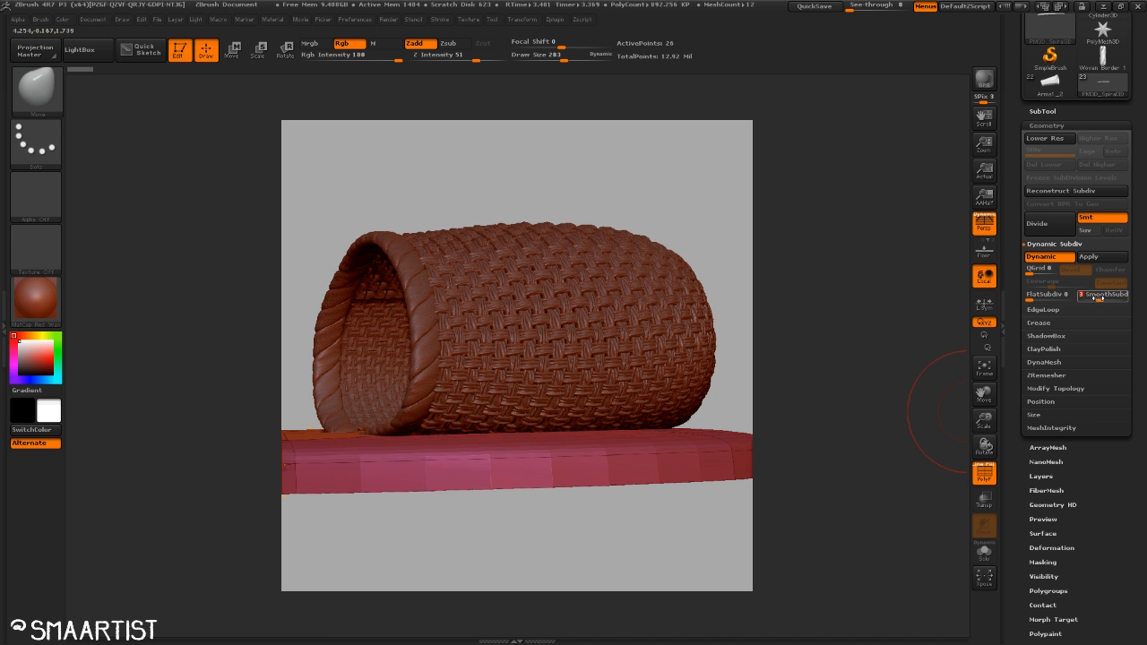
left_click_drag(1100, 300, 1110, 297)
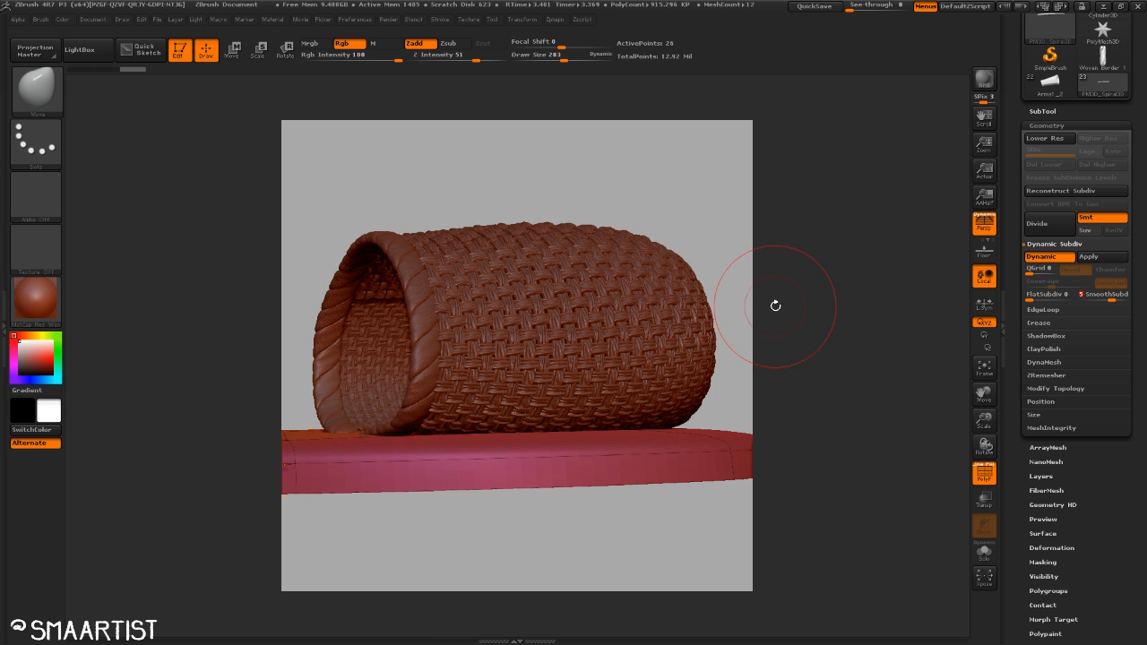
key("shift+f")
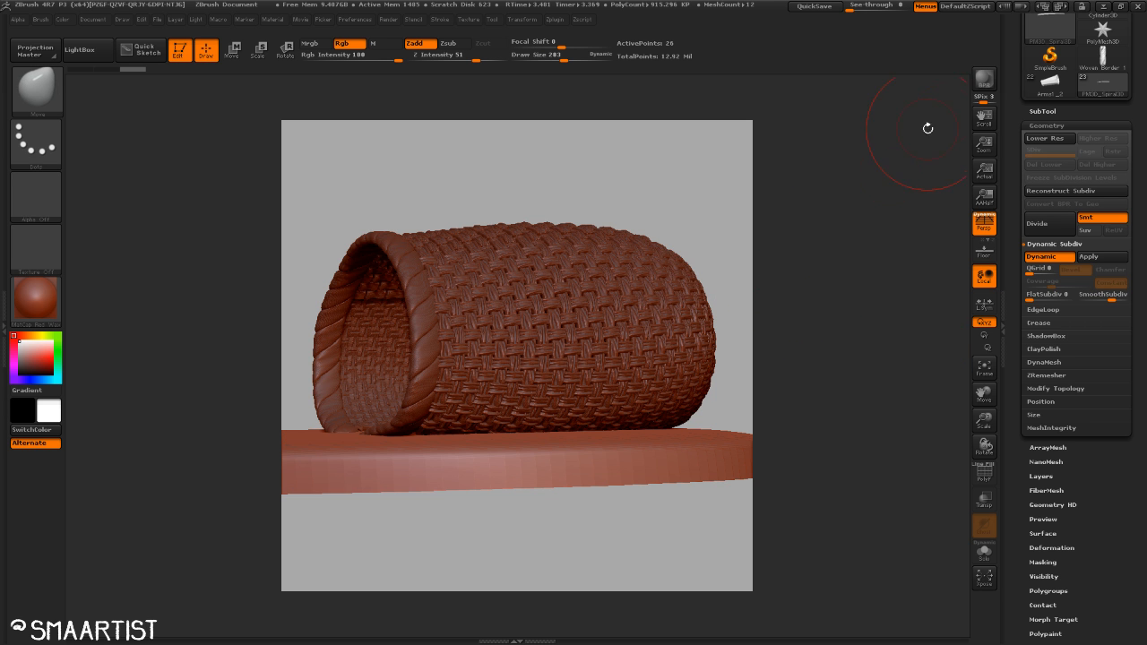
Make a BPR render of the basket on its smoothed base, then reframe it slightly smaller and render again.
key("ctrl+shift+r")
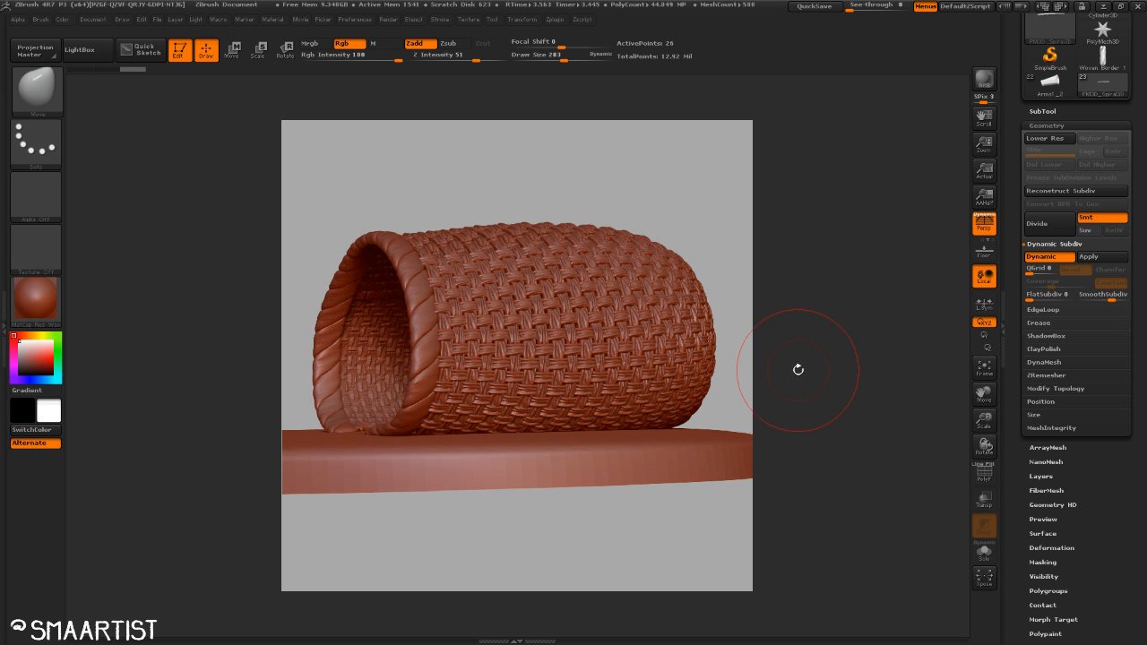
left_click_drag(801, 371, 804, 370)
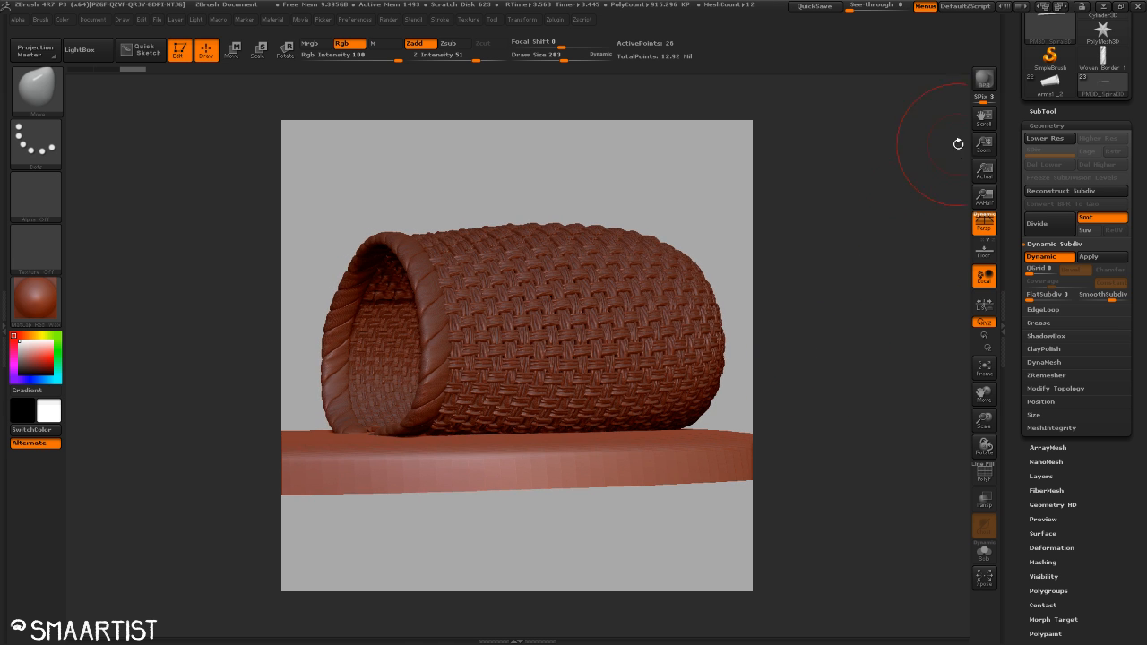
left_click_drag(817, 327, 804, 326)
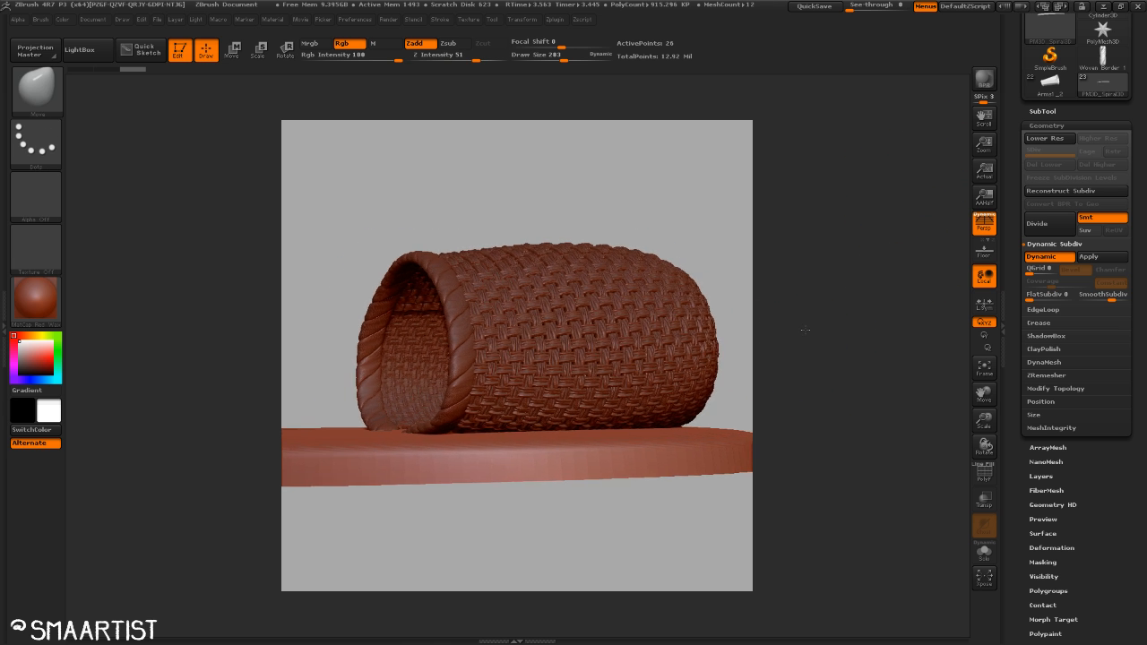
left_click(985, 79)
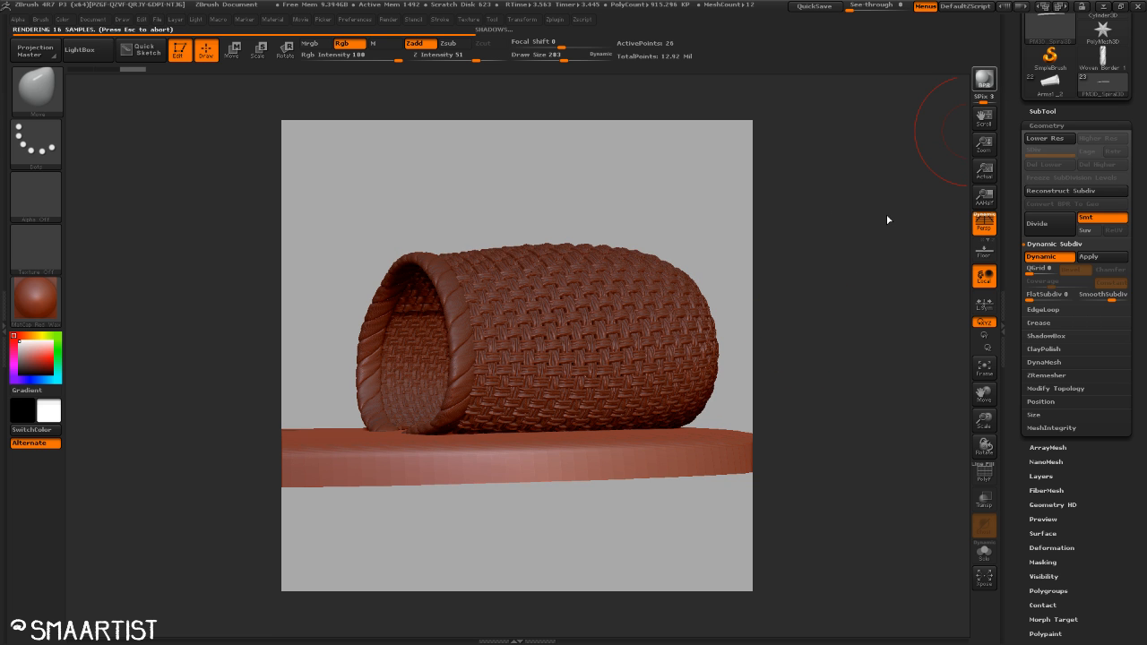